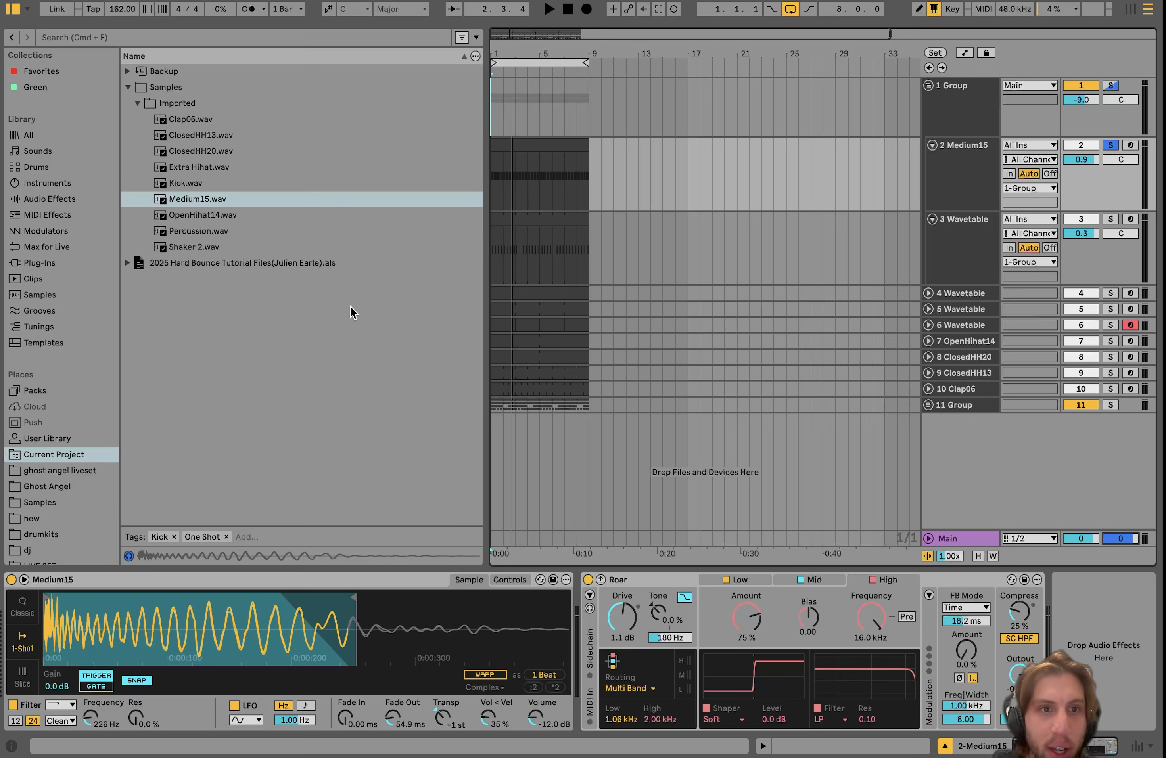
Select Medium15.wav in the imported samples and play back the soloed Medium15 track.
{"action": "left_click", "coordinate": [265, 201]}
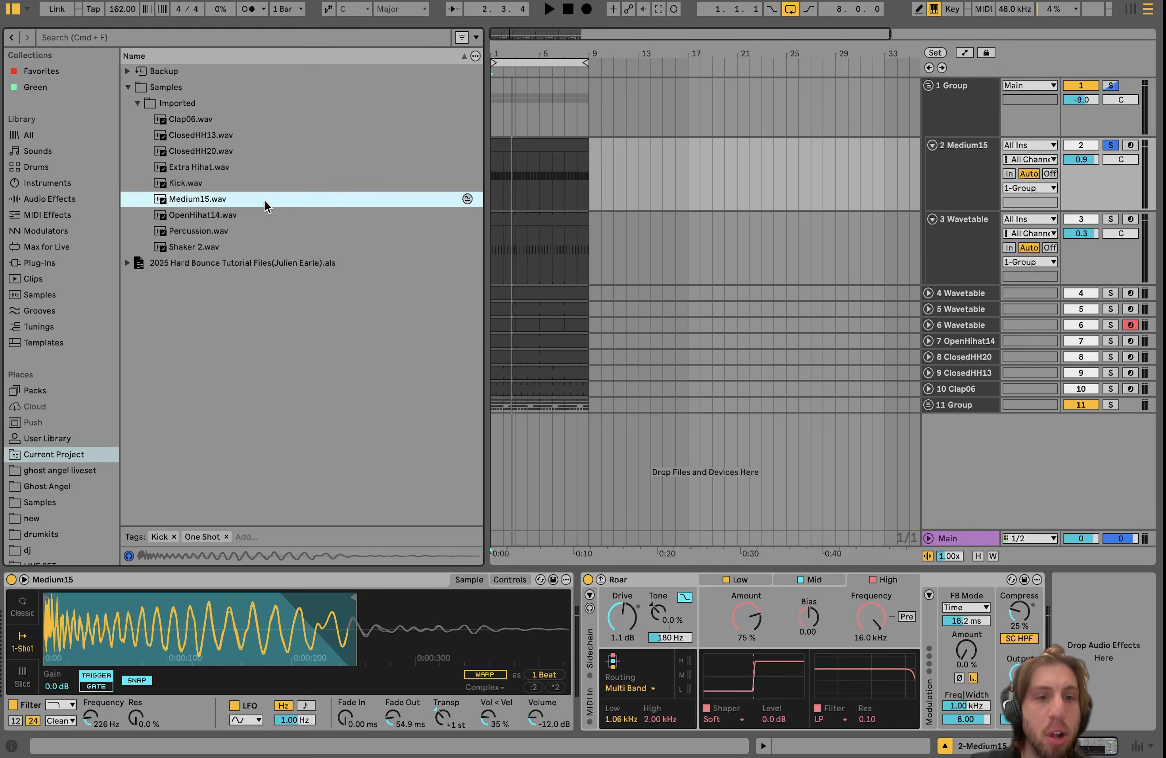
{"action": "key", "text": "space"}
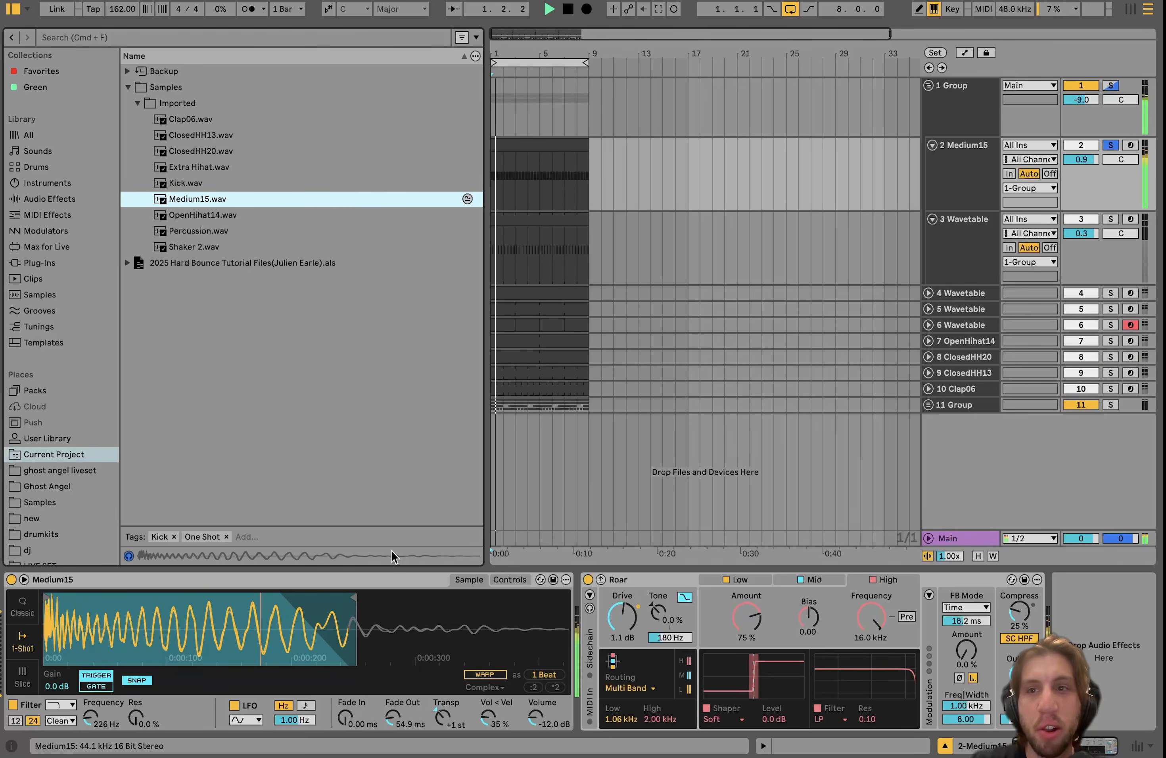
{"action": "key", "text": "space"}
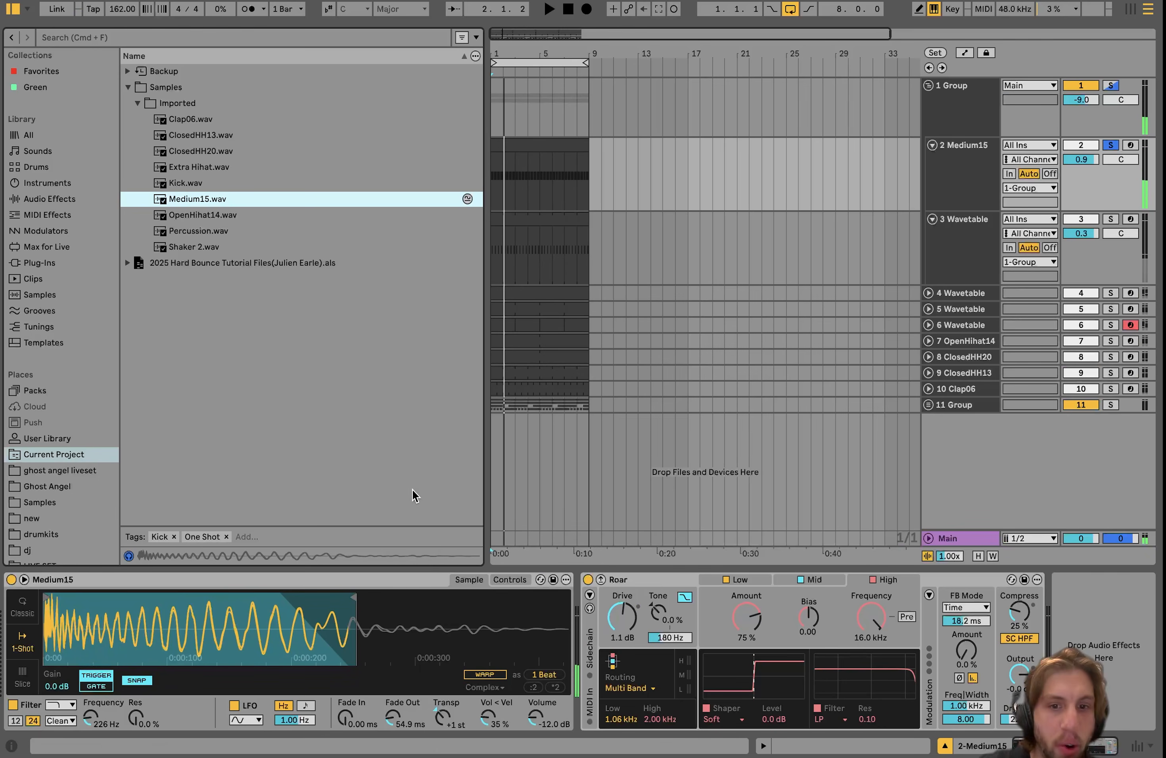
Bypass Roar and the sampler's filter on the Medium15 track and play back the unprocessed sound.
{"action": "left_click", "coordinate": [588, 580]}
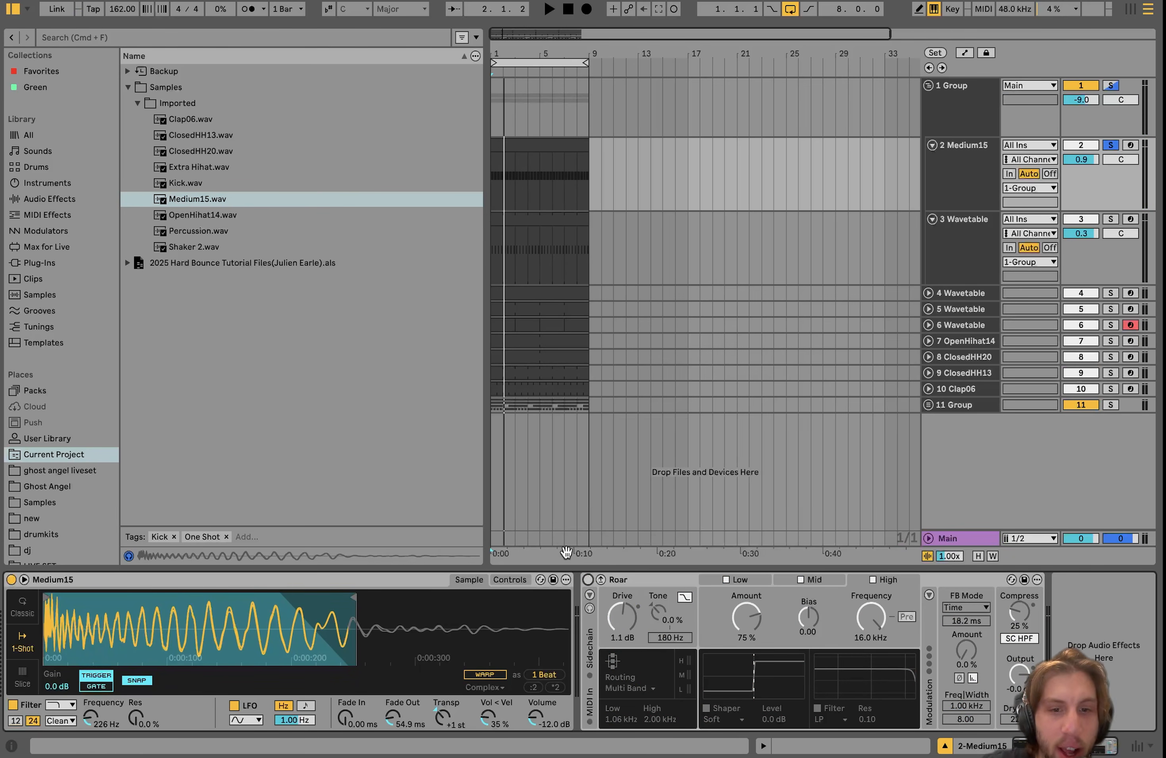
{"action": "left_click", "coordinate": [12, 705]}
{"action": "key", "text": "space"}
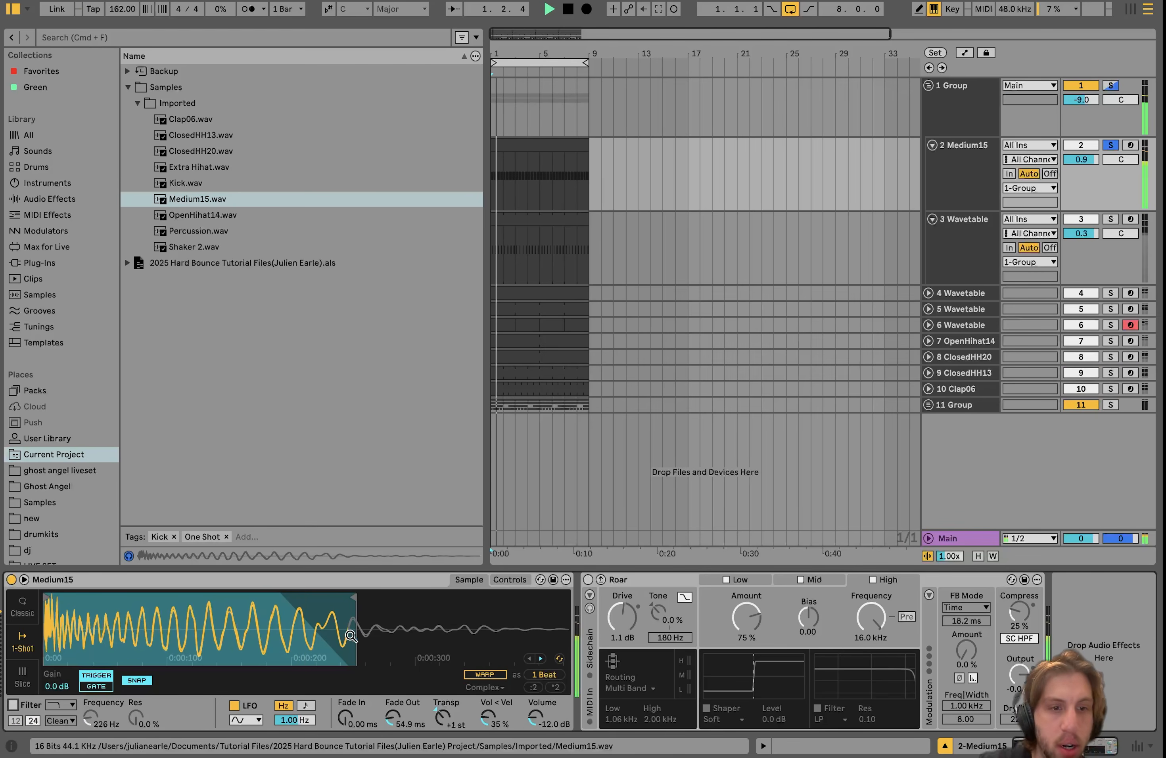
{"action": "key", "text": "space"}
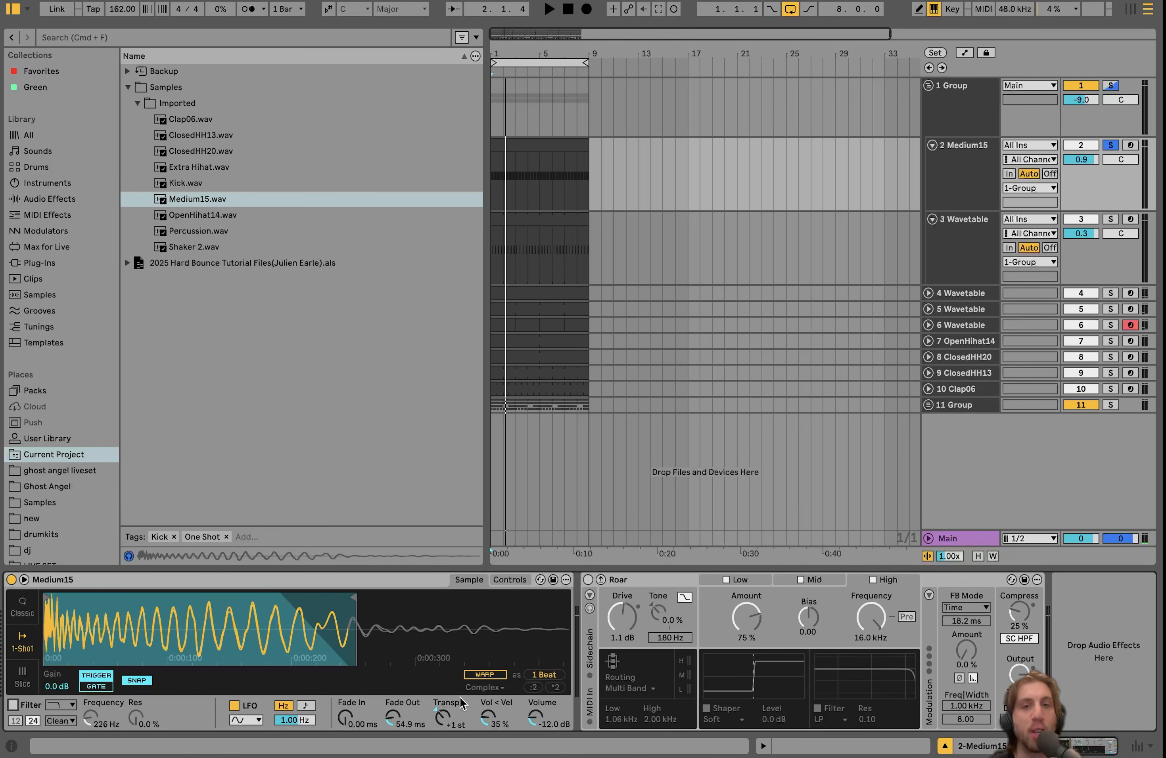
Solo track 3 Wavetable alongside Medium15 and compare the sample's transposition at 0 st and +1 st during playback.
{"action": "left_click", "coordinate": [1109, 220]}
{"action": "key", "text": "space"}
{"action": "left_click", "coordinate": [987, 177]}
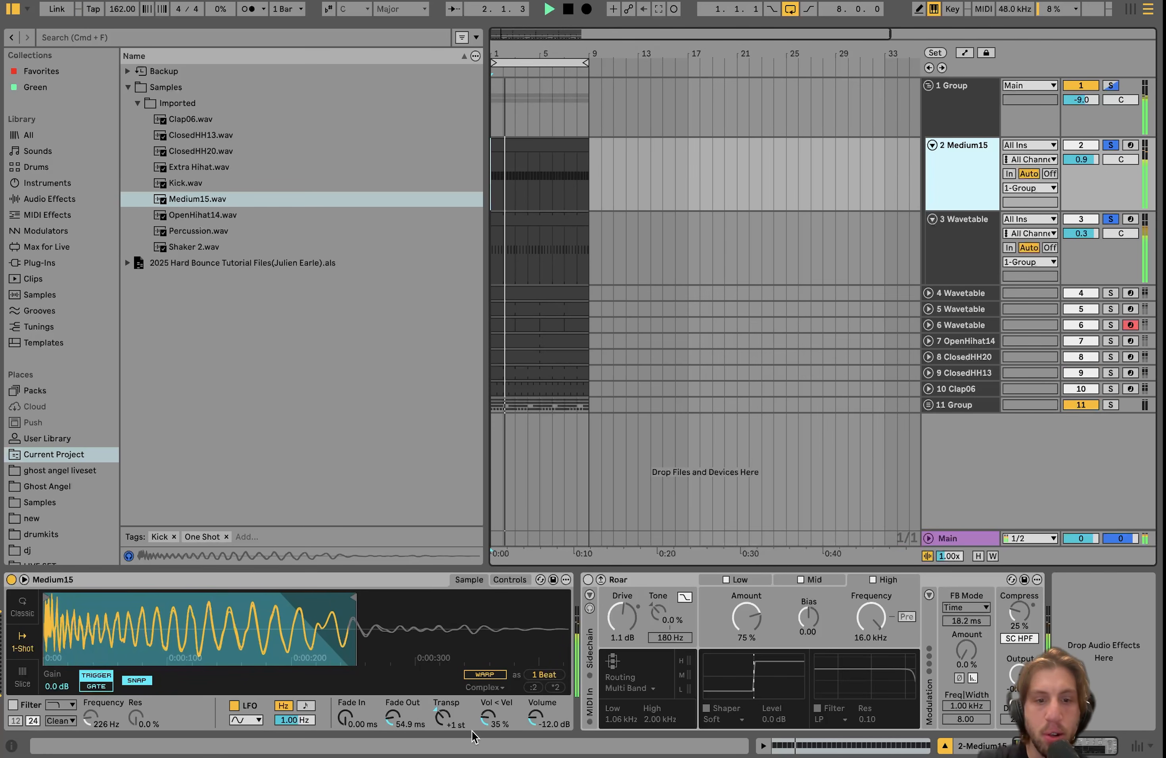
{"action": "double_click", "coordinate": [434, 718]}
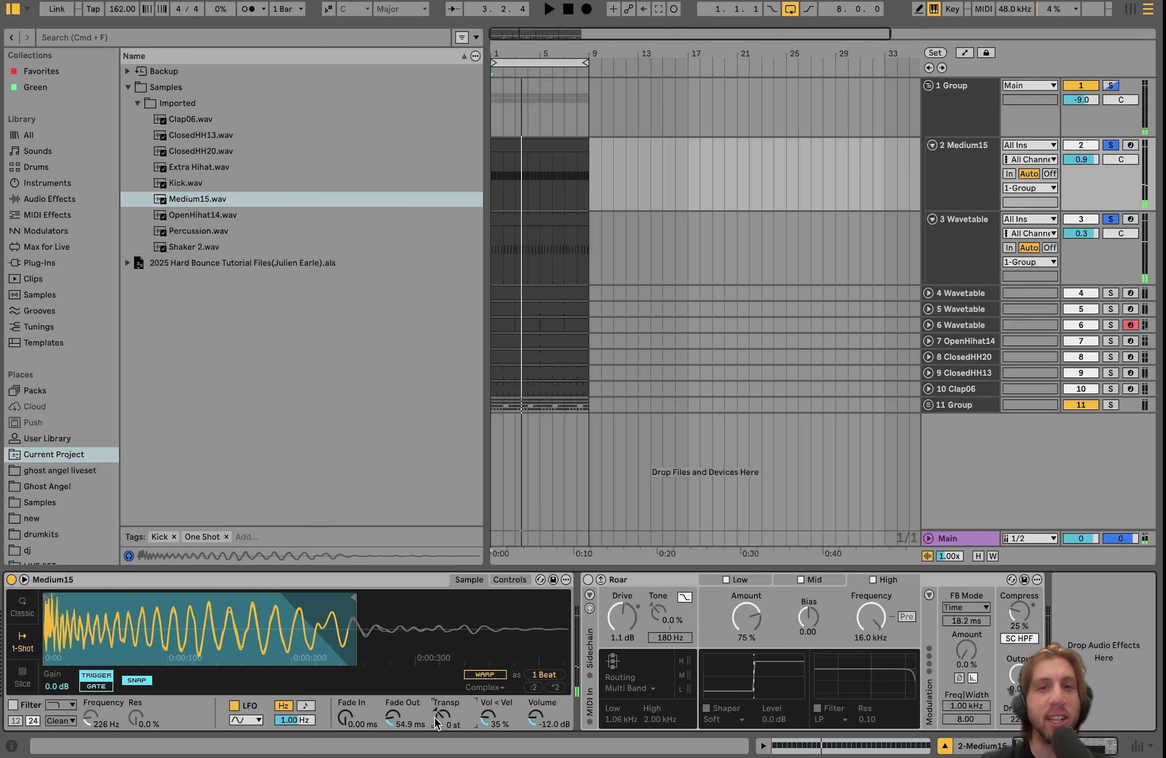
{"action": "key", "text": "Up"}
{"action": "key", "text": "space"}
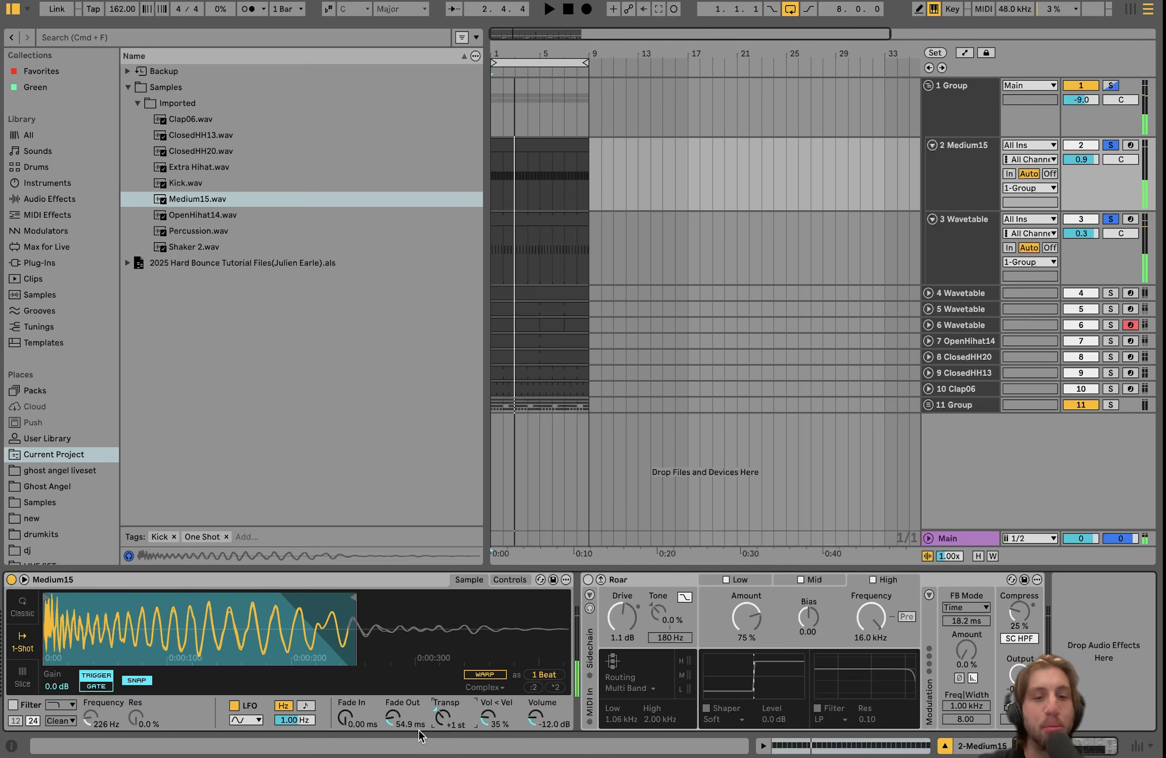
Solo only the Medium15 track, show the sampler's Controls page and turn its filter back on.
{"action": "left_click", "coordinate": [1111, 144]}
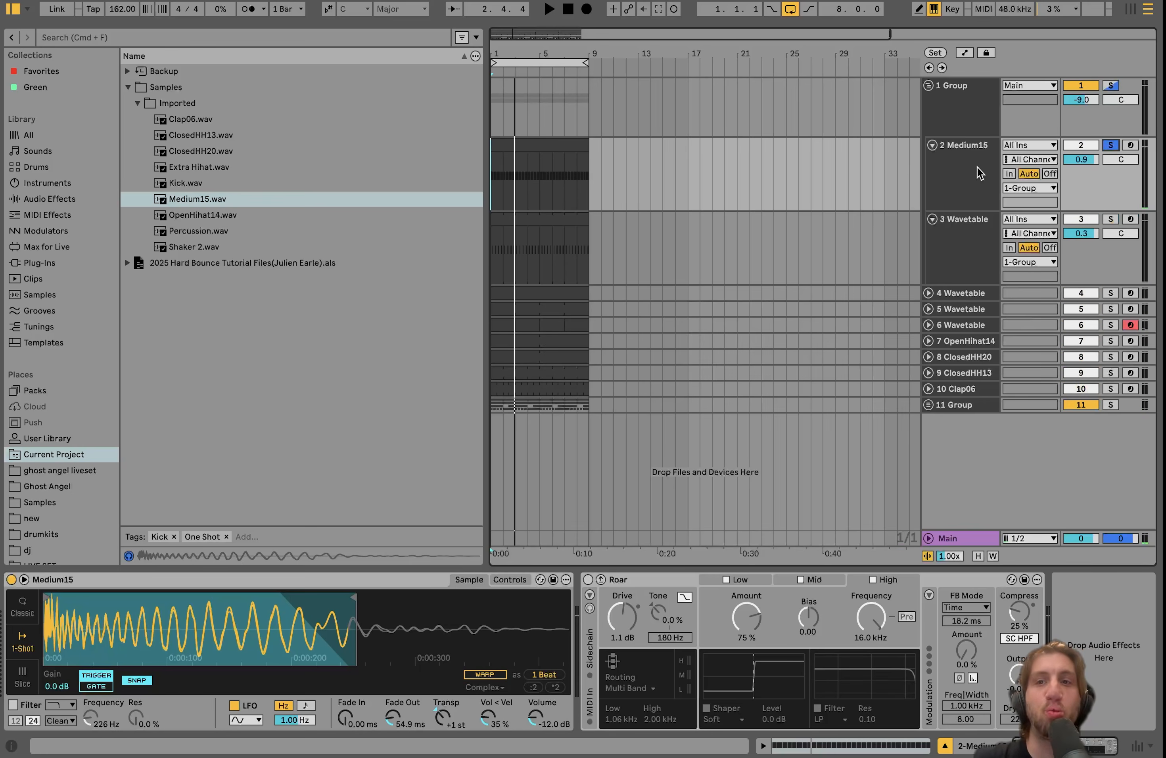
{"action": "left_click", "coordinate": [978, 173]}
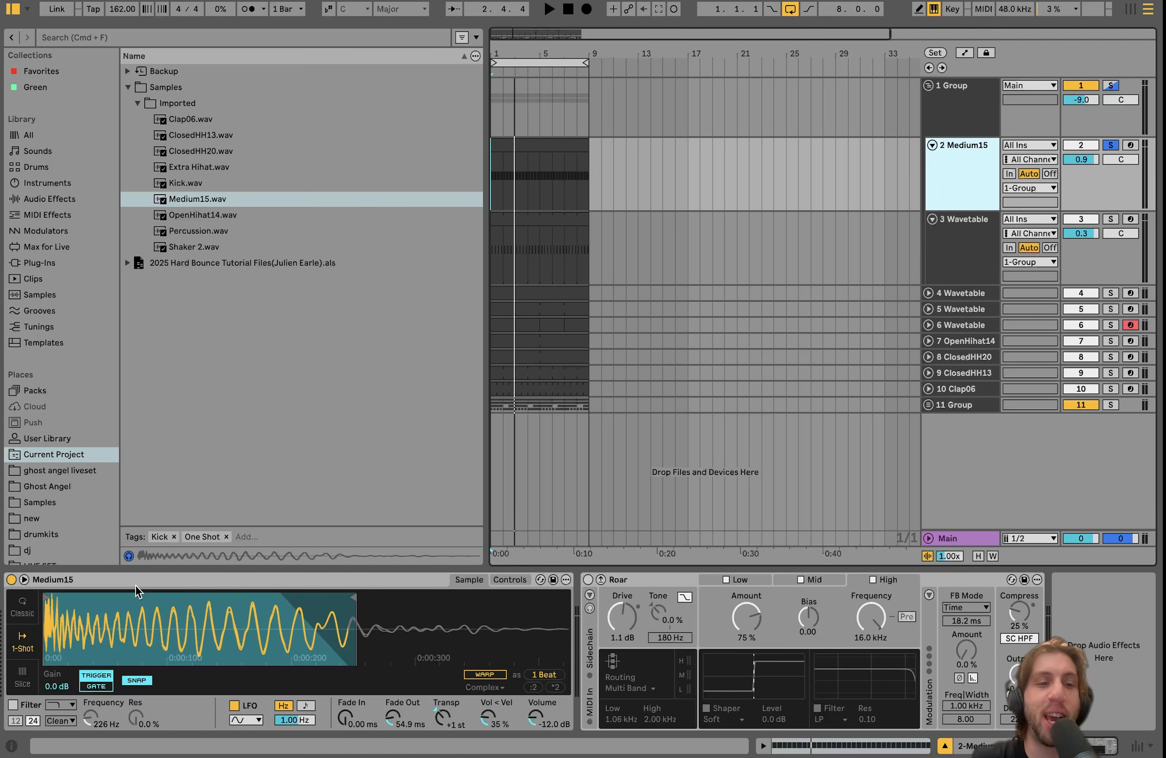
{"action": "left_click", "coordinate": [187, 576]}
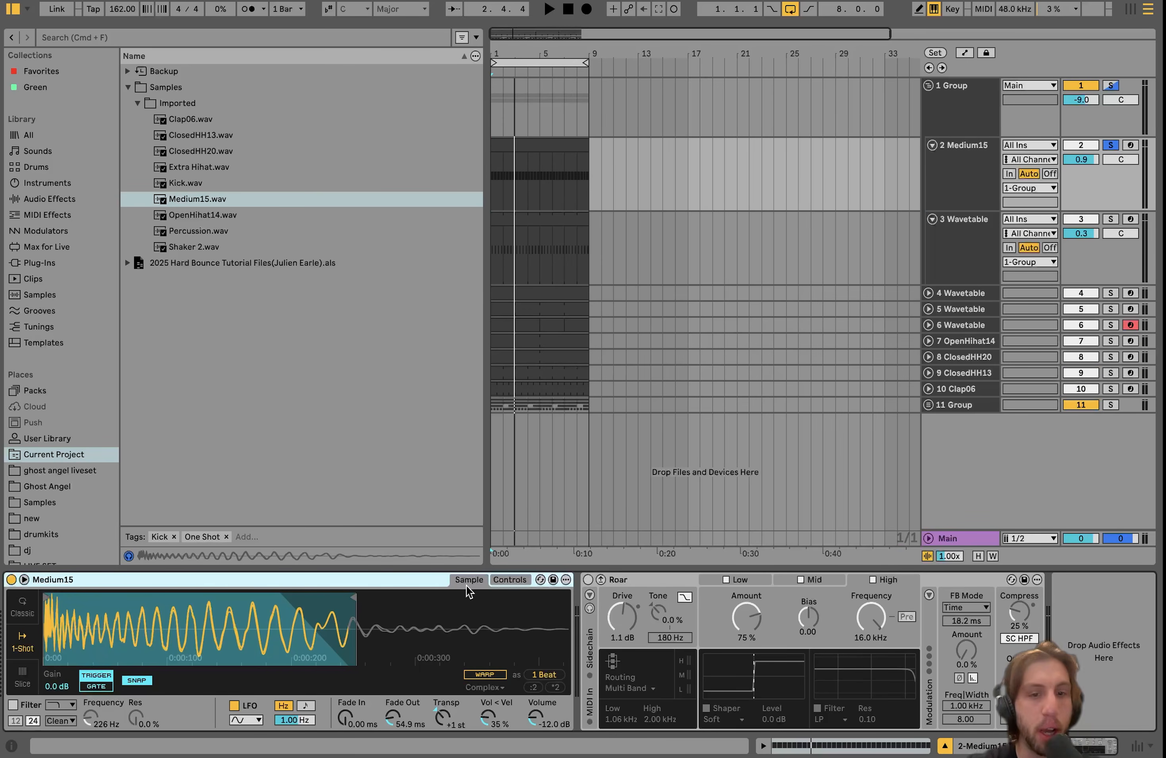
{"action": "left_click", "coordinate": [512, 581]}
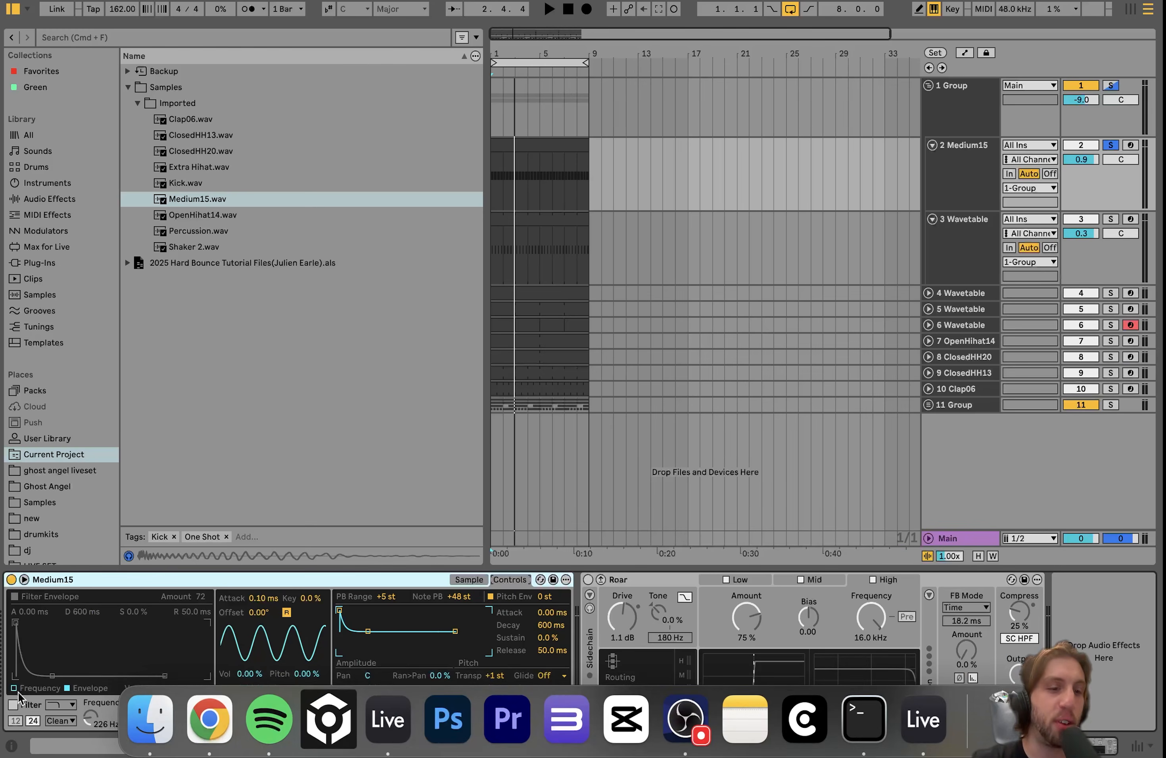
{"action": "left_click", "coordinate": [12, 707]}
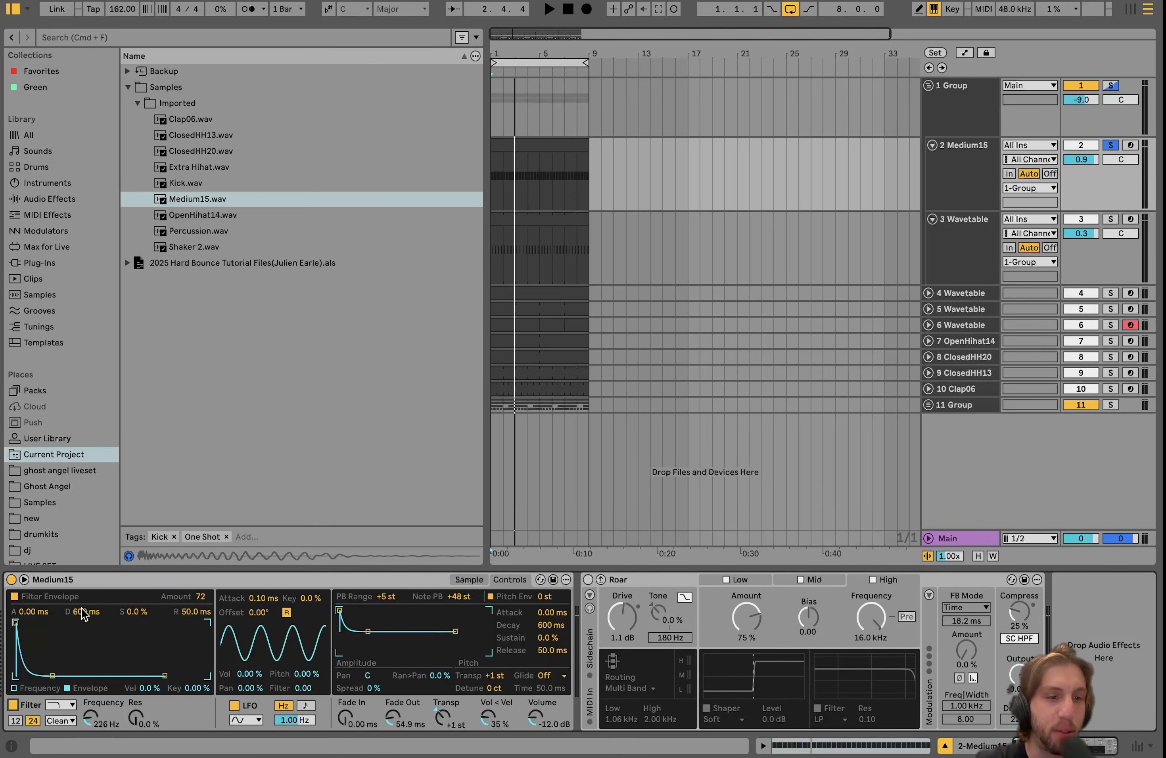
Audition the Medium15 track with the filter envelope Amount at 0 and at 72.
{"action": "key", "text": "space"}
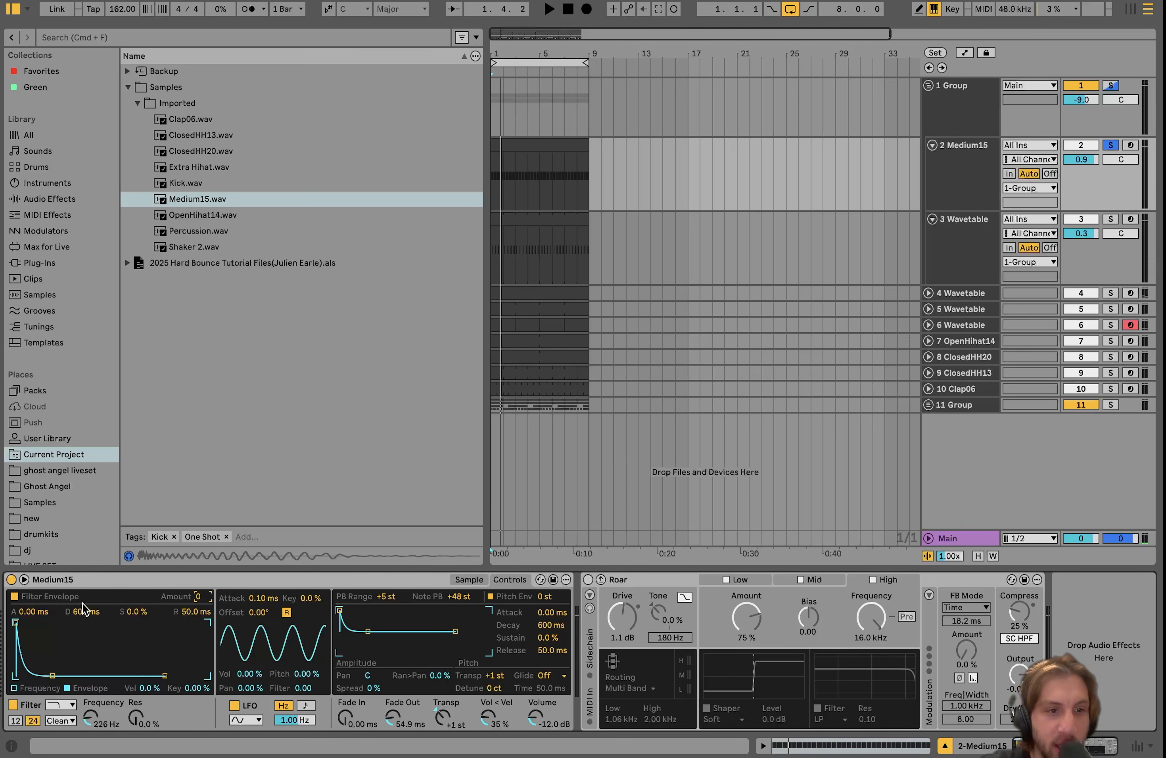
{"action": "key", "text": "space"}
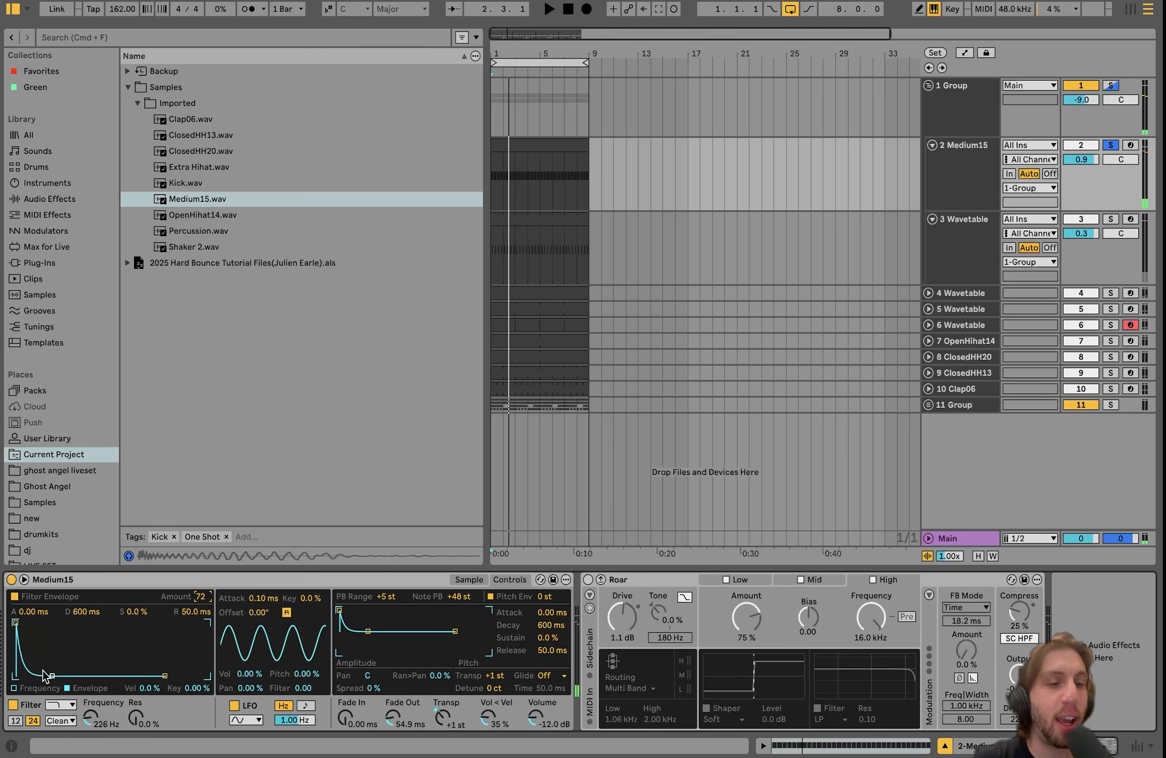
{"action": "key", "text": "space"}
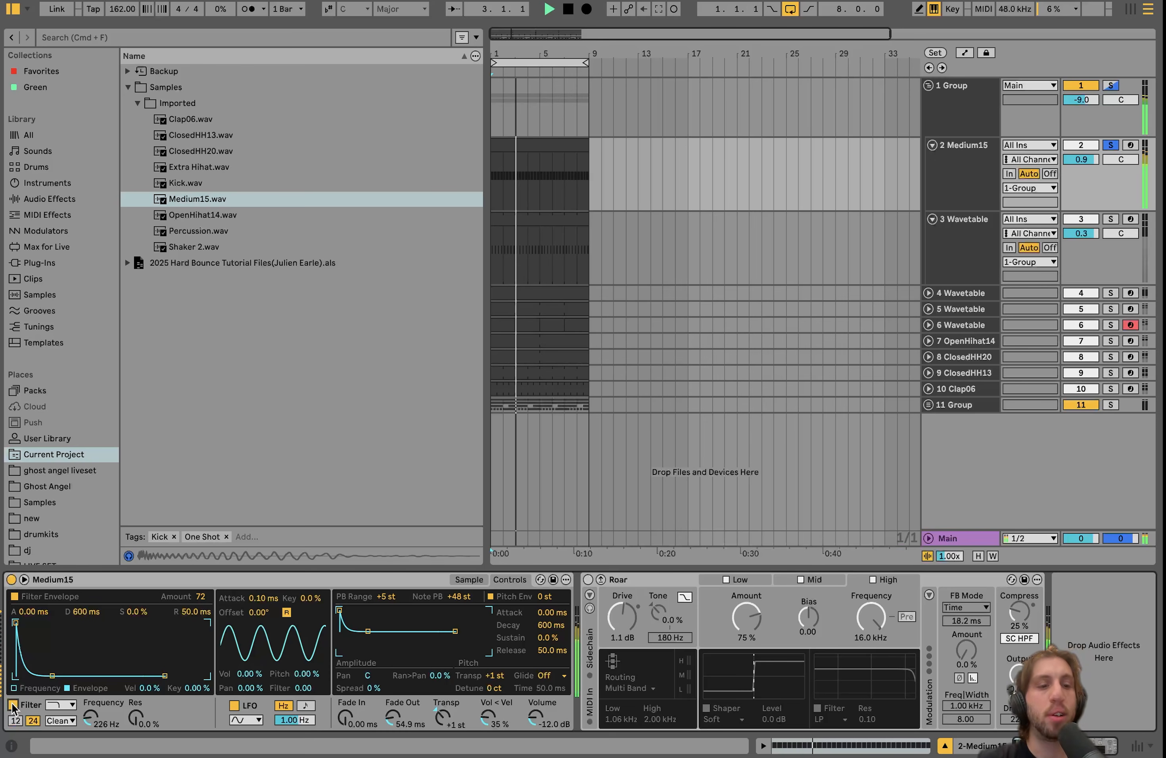
Audition other filter envelope decay and filter frequency values, restoring the decay to 600 ms and undoing the frequency change.
{"action": "left_click_drag", "start_coordinate": [80, 612], "coordinate": [80, 609]}
{"action": "key", "text": "space"}
{"action": "key", "text": "space"}
{"action": "key", "text": "Delete"}
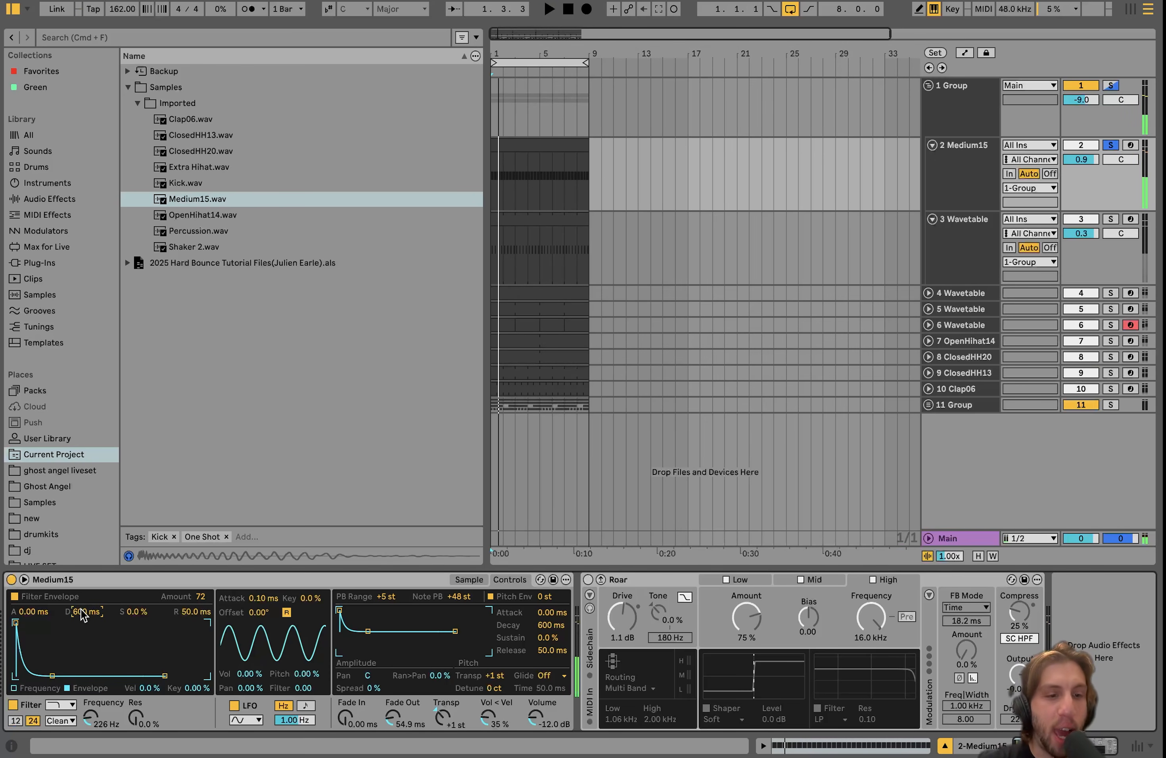
{"action": "left_click_drag", "start_coordinate": [90, 716], "coordinate": [90, 718]}
{"action": "key", "text": "space"}
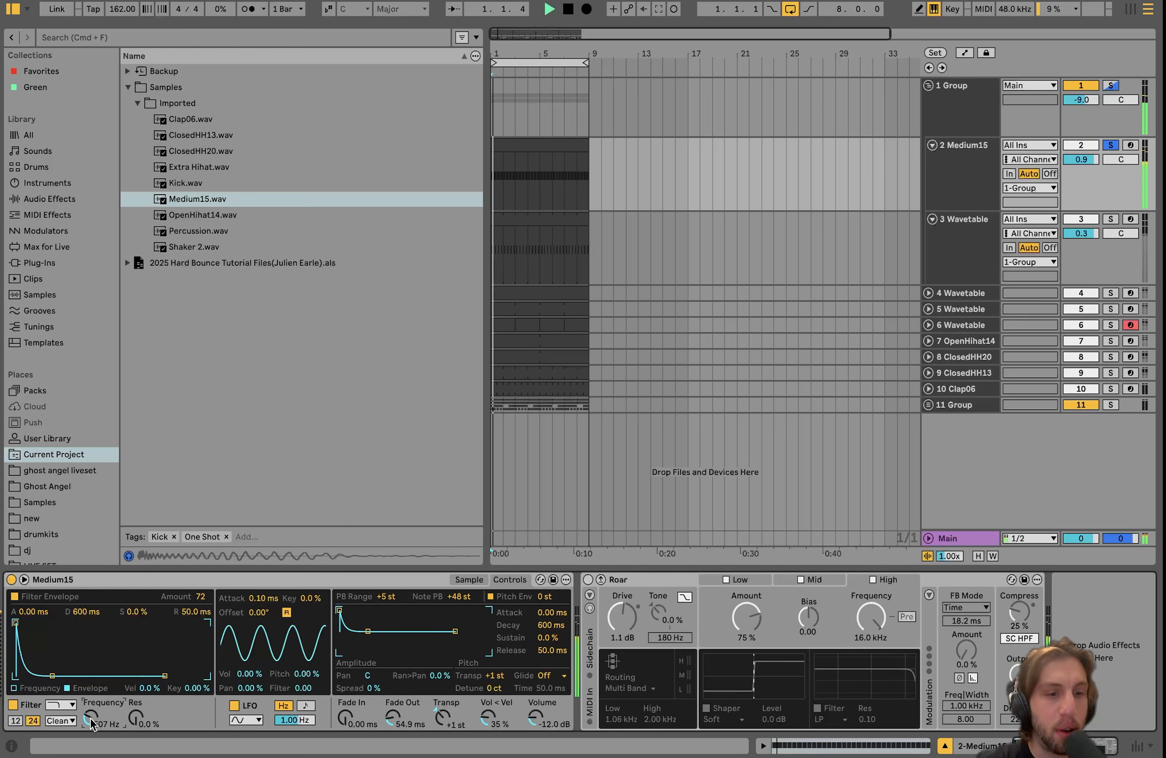
{"action": "key", "text": "space"}
{"action": "key", "text": "super+z"}
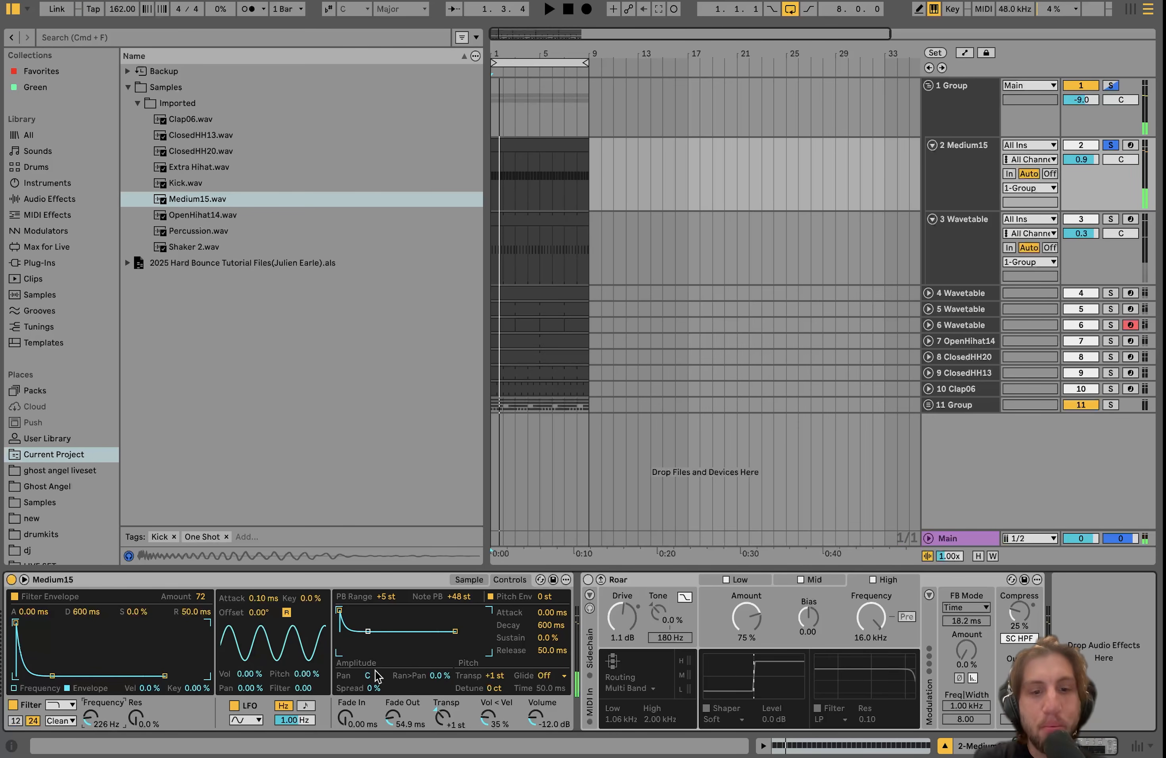
Turn Roar back on, show its Low band and audition the low crossover at 200 Hz.
{"action": "left_click", "coordinate": [588, 579]}
{"action": "key", "text": "space"}
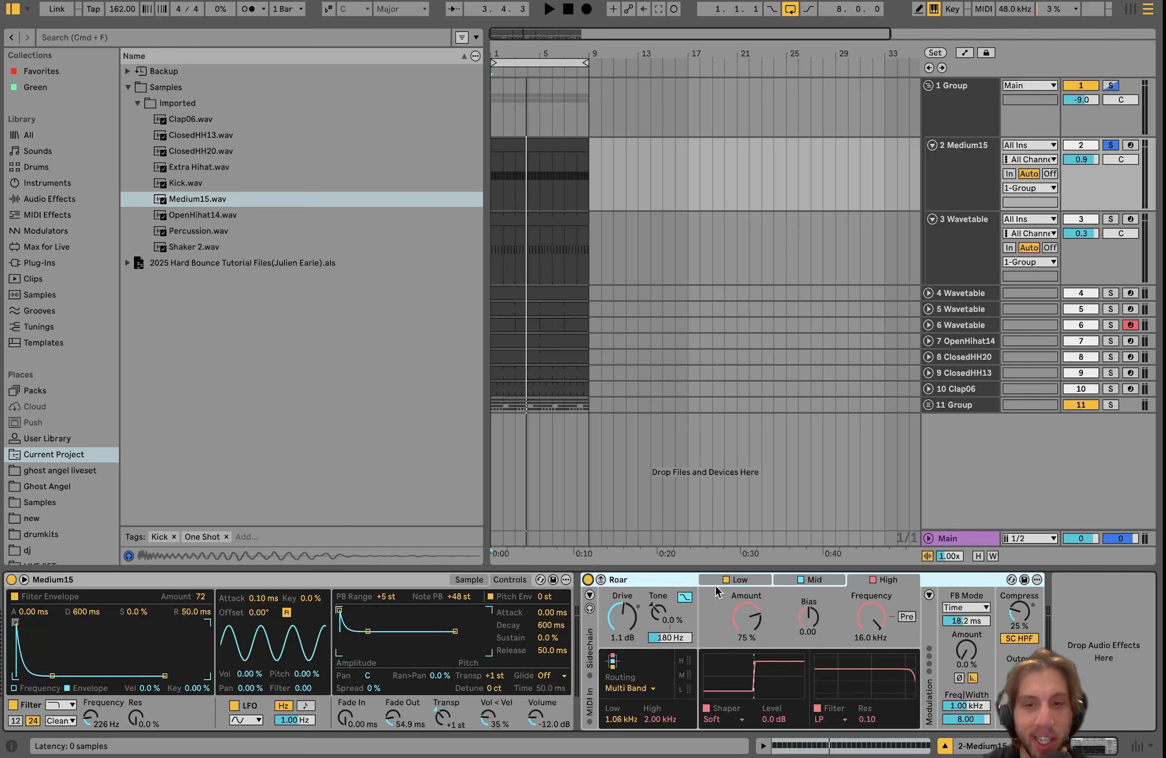
{"action": "left_click", "coordinate": [758, 579]}
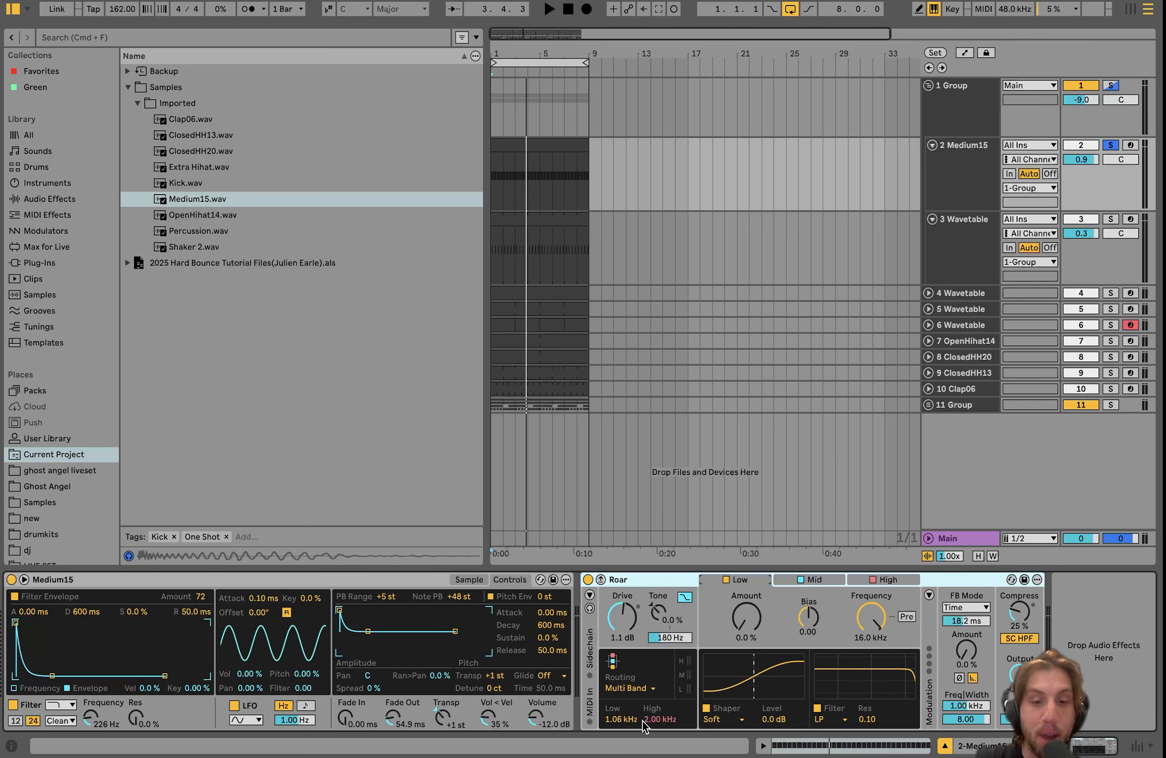
{"action": "double_click", "coordinate": [621, 719]}
{"action": "key", "text": "space"}
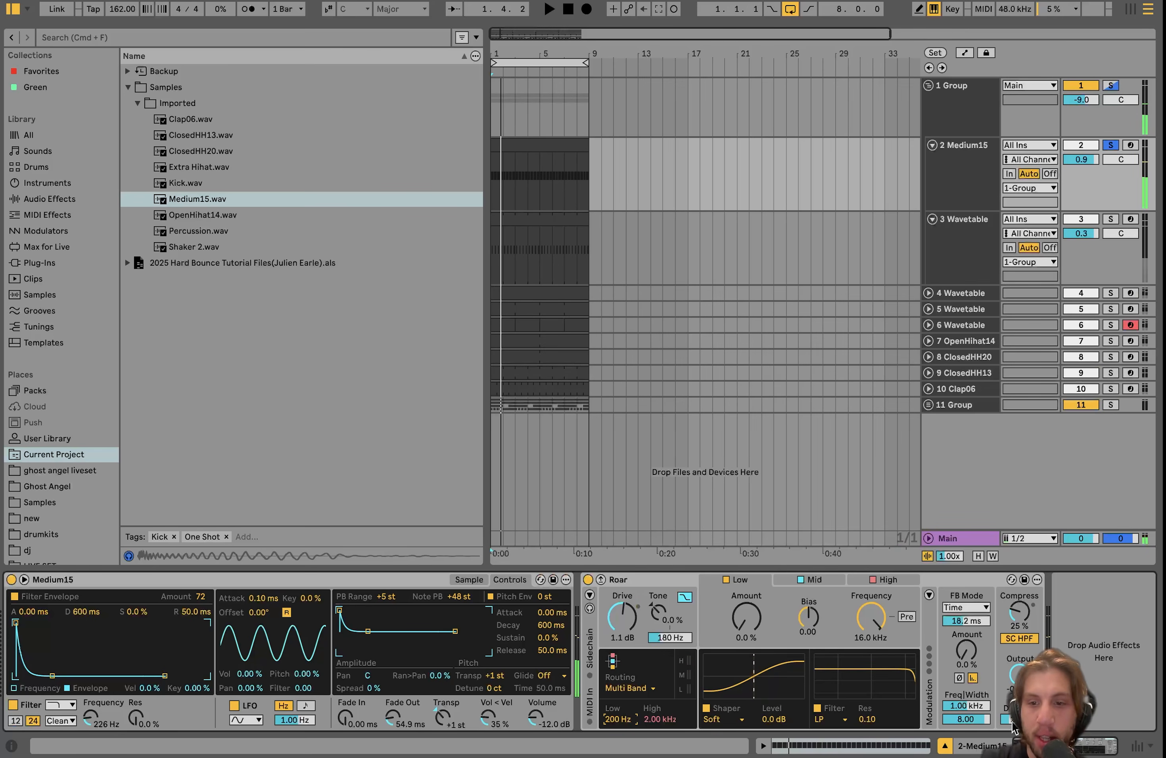
Examine the Amount settings of Roar's Mid and High bands and the Mid band's Shaper type, playing back the track.
{"action": "left_click", "coordinate": [810, 579]}
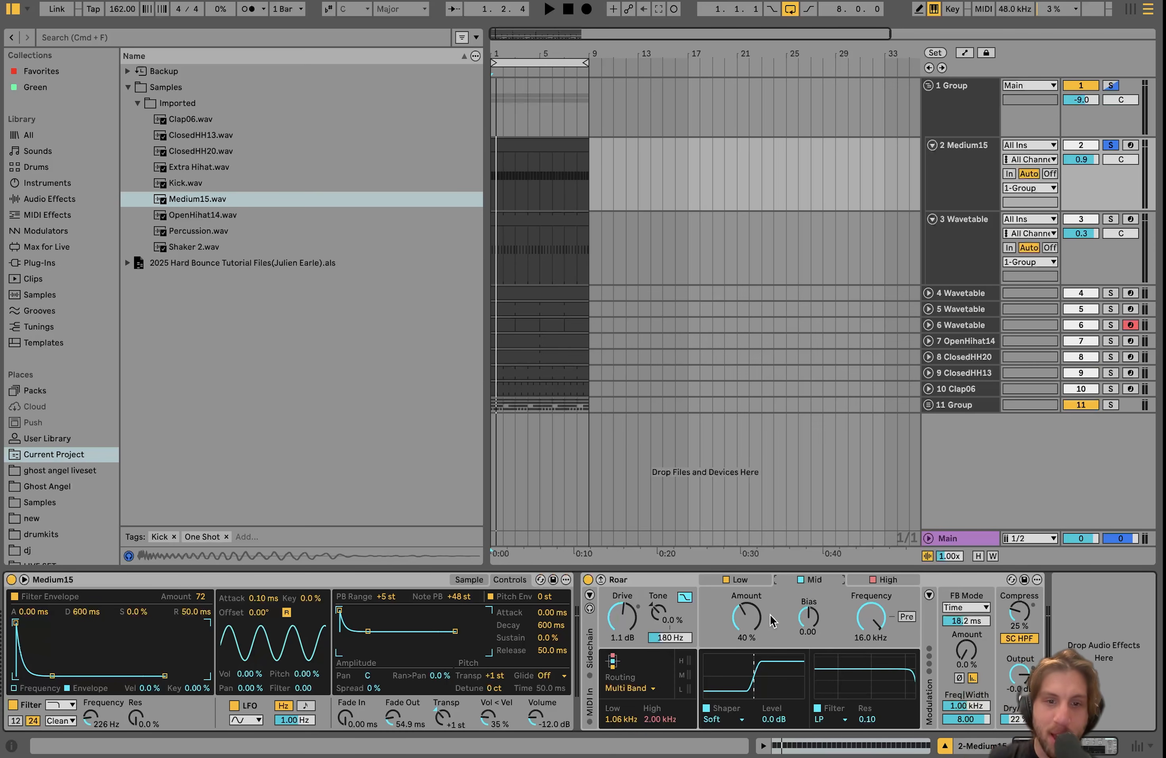
{"action": "left_click", "coordinate": [900, 580]}
{"action": "left_click", "coordinate": [805, 581]}
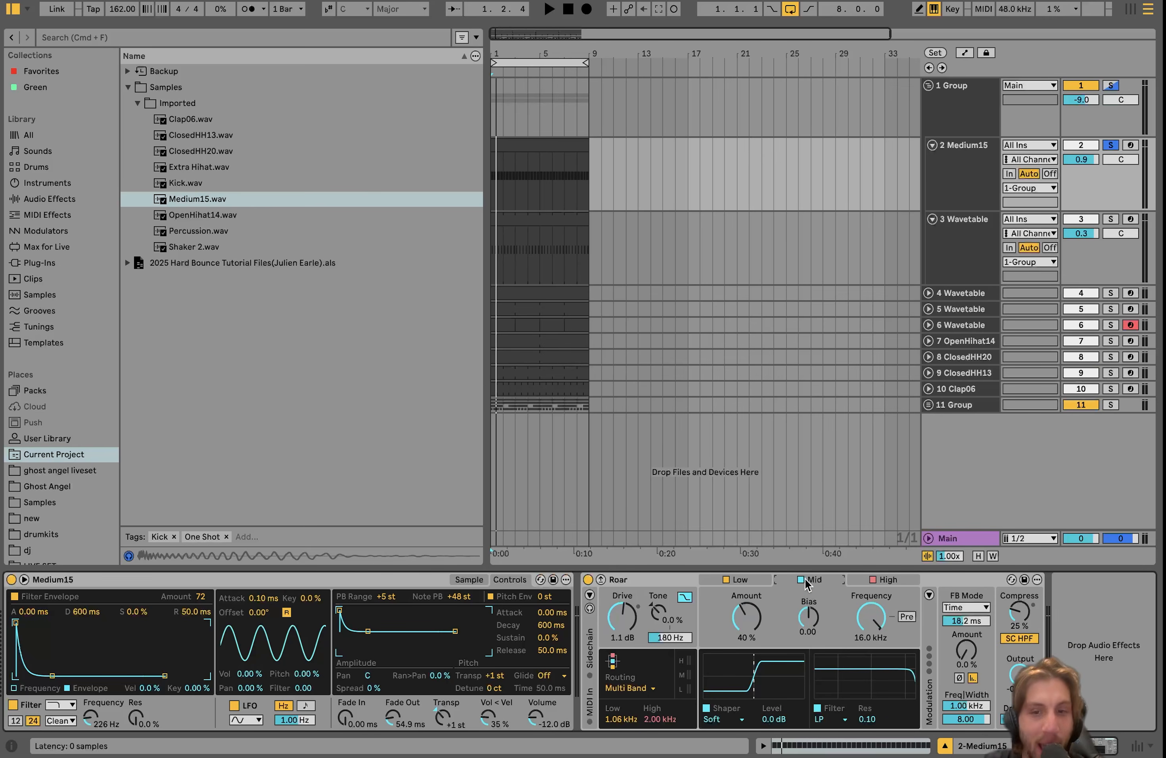
{"action": "left_click", "coordinate": [897, 580]}
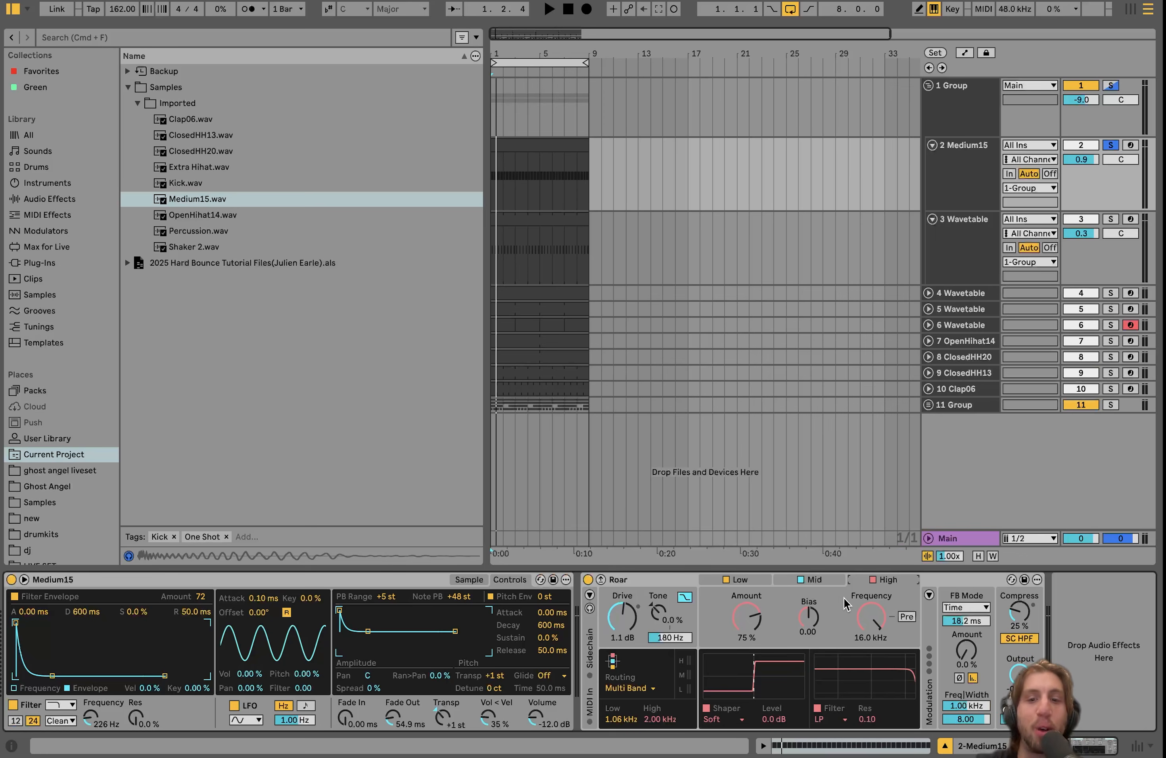
{"action": "left_click", "coordinate": [820, 575]}
{"action": "key", "text": "space"}
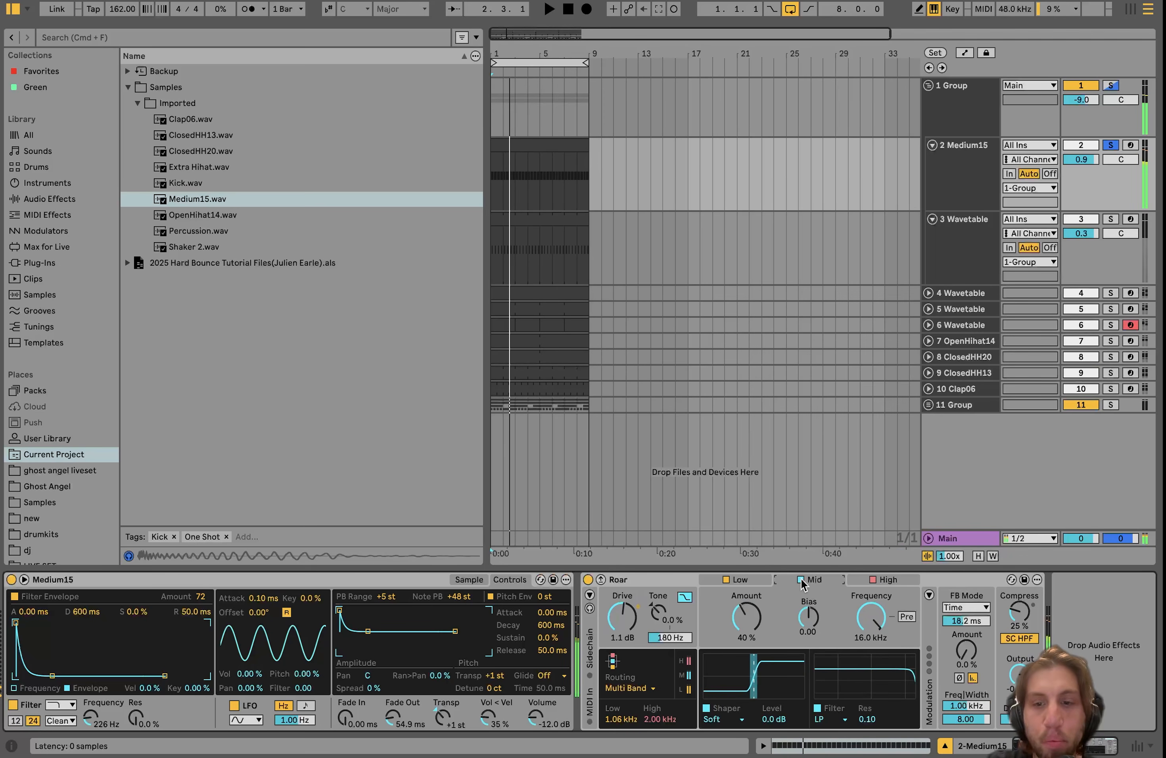
{"action": "left_click", "coordinate": [711, 728]}
{"action": "left_click", "coordinate": [718, 726]}
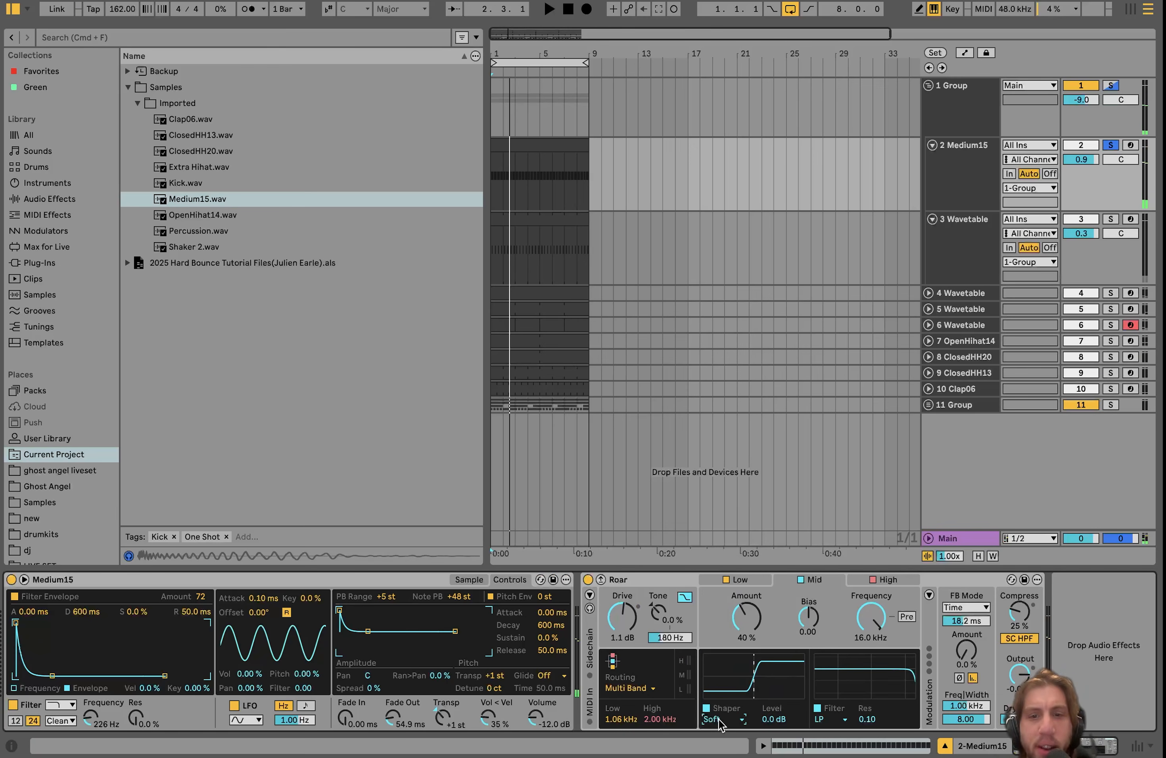
Show Roar's High band and adjust the device's Dry/Wet amount while playing back the track.
{"action": "left_click", "coordinate": [886, 580]}
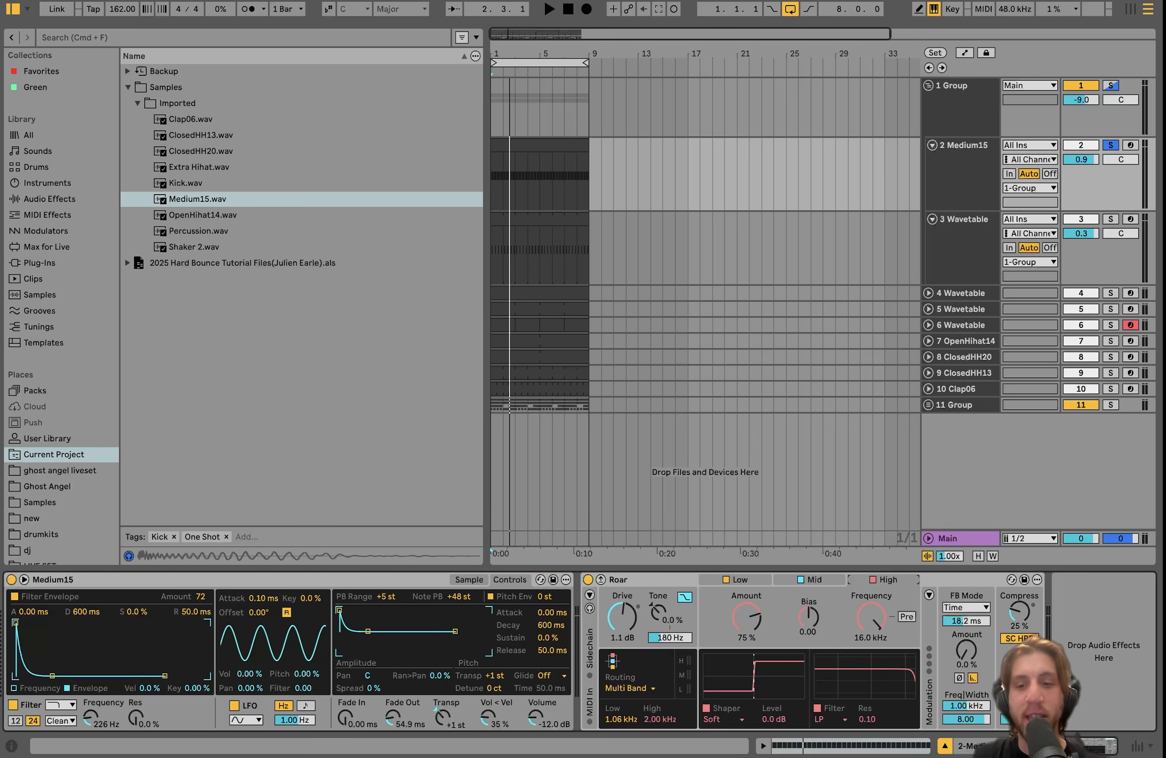
{"action": "key", "text": "space"}
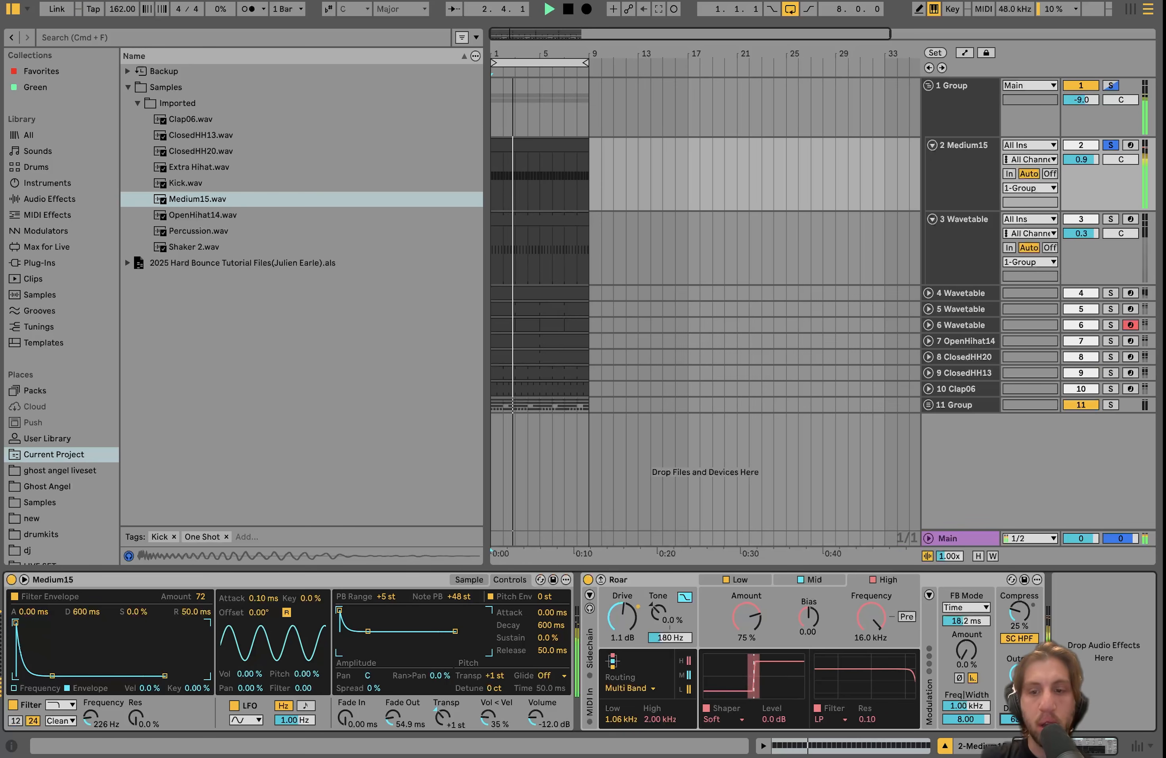
{"action": "left_click_drag", "start_coordinate": [1021, 719], "coordinate": [1021, 685]}
{"action": "key", "text": "space"}
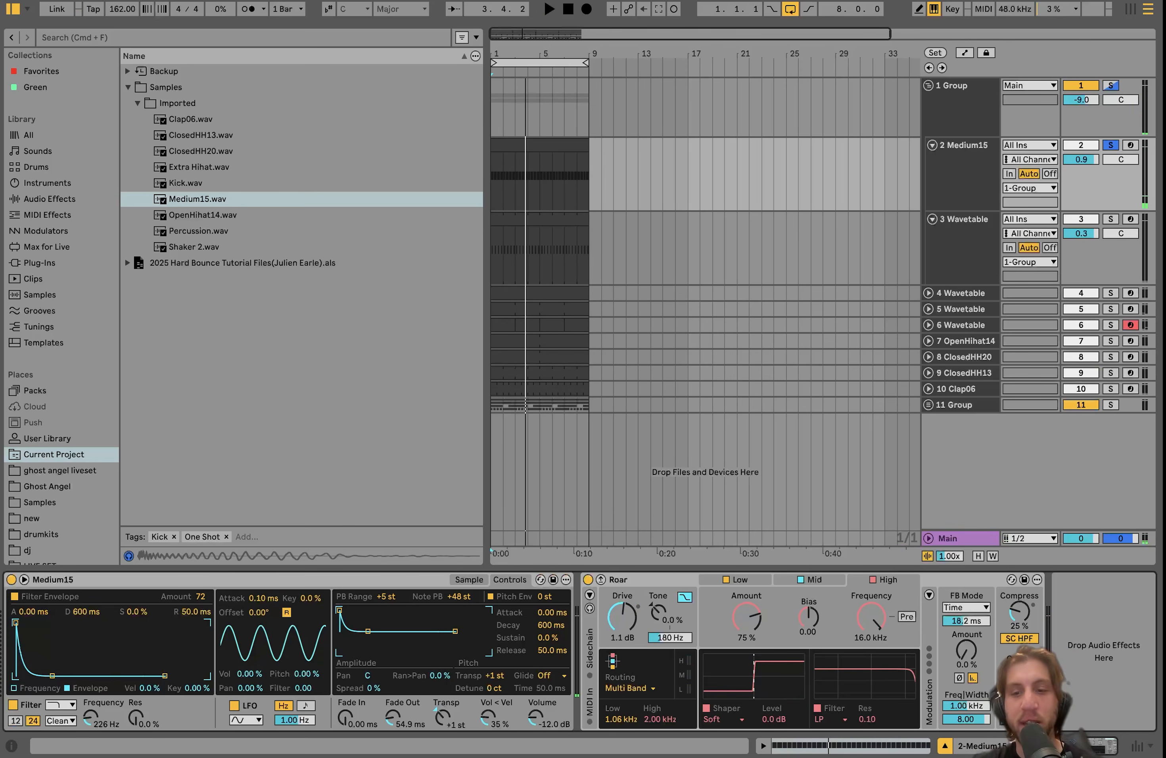
Compare the full mix with the soloed Medium15 track by playing back both.
{"action": "left_click", "coordinate": [1110, 145]}
{"action": "key", "text": "space"}
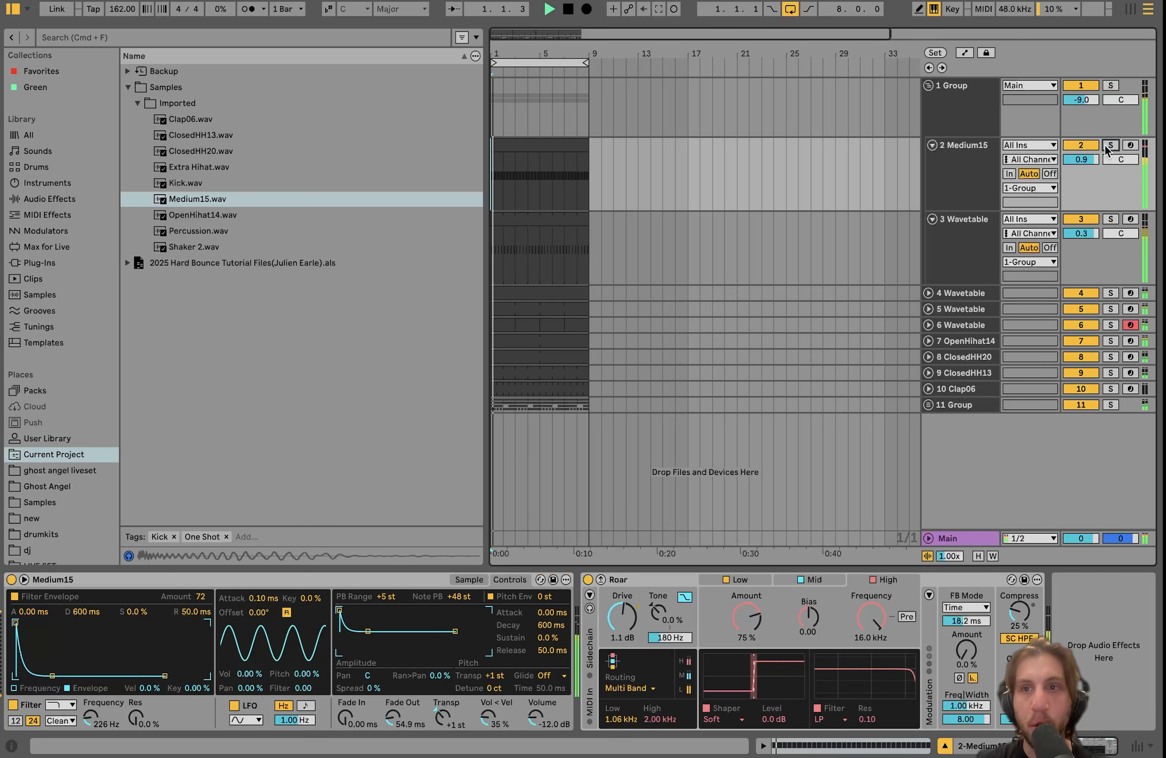
{"action": "left_click", "coordinate": [1106, 146]}
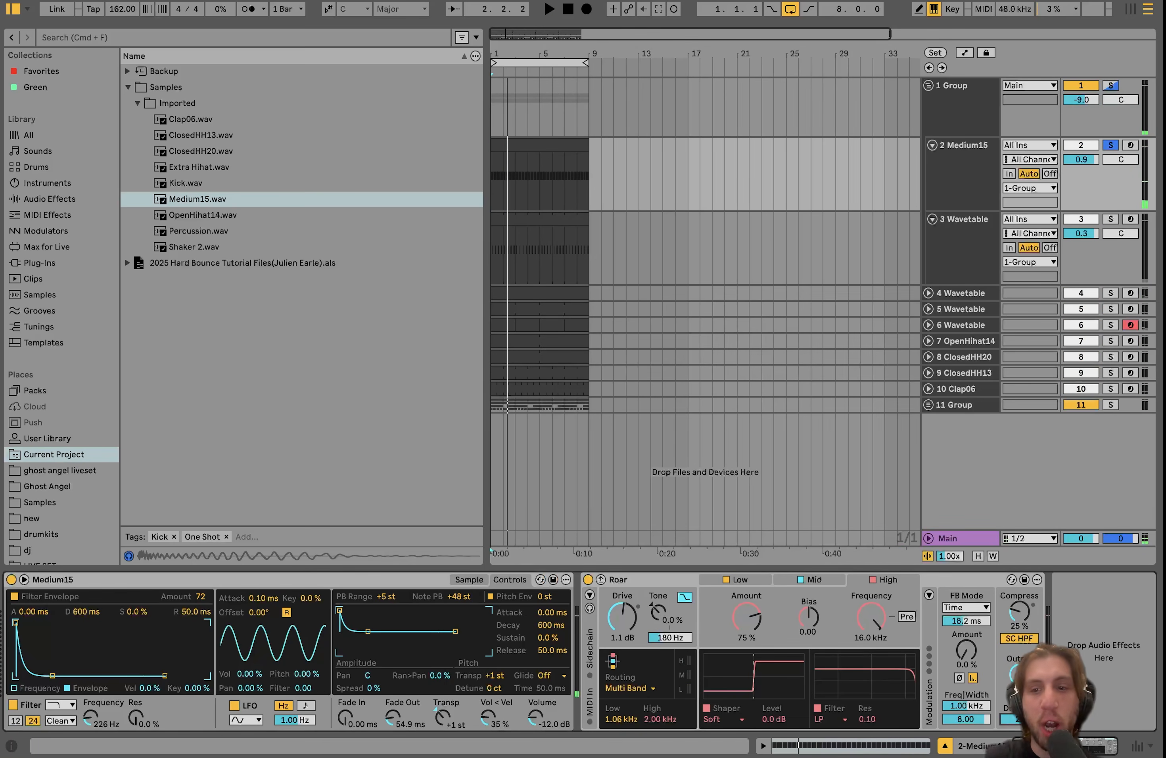
{"action": "key", "text": "space"}
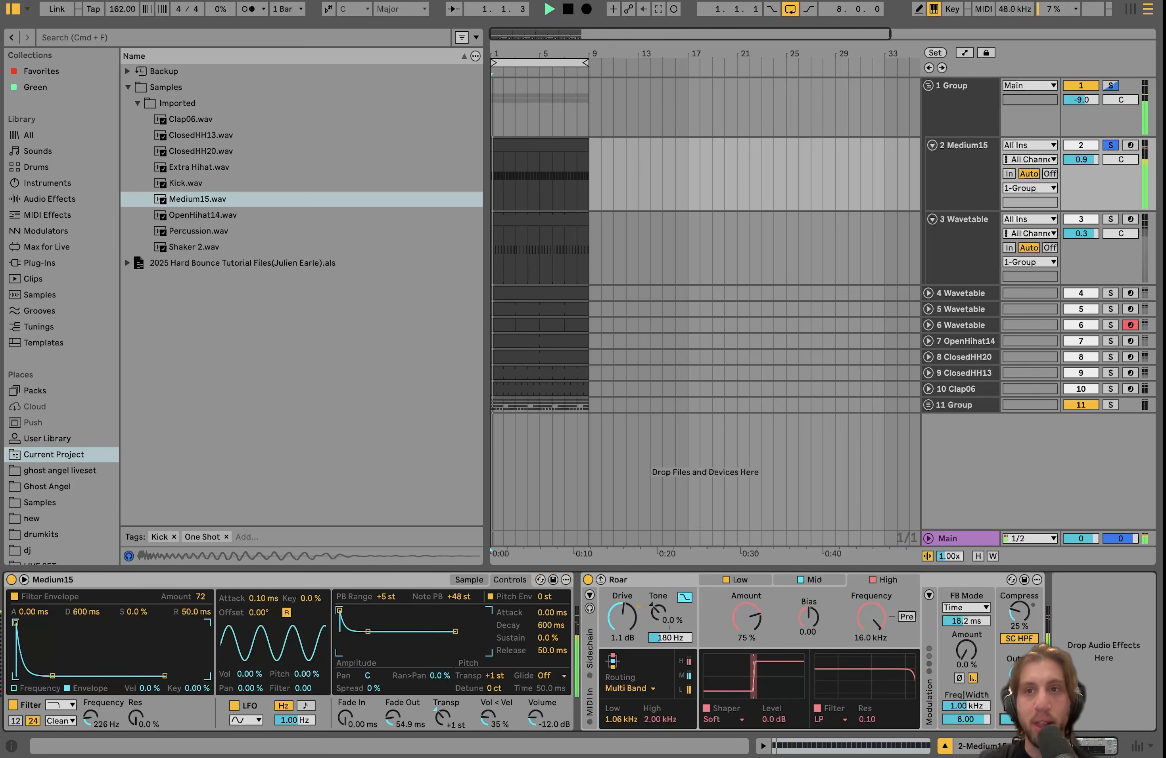
{"action": "key", "text": "space"}
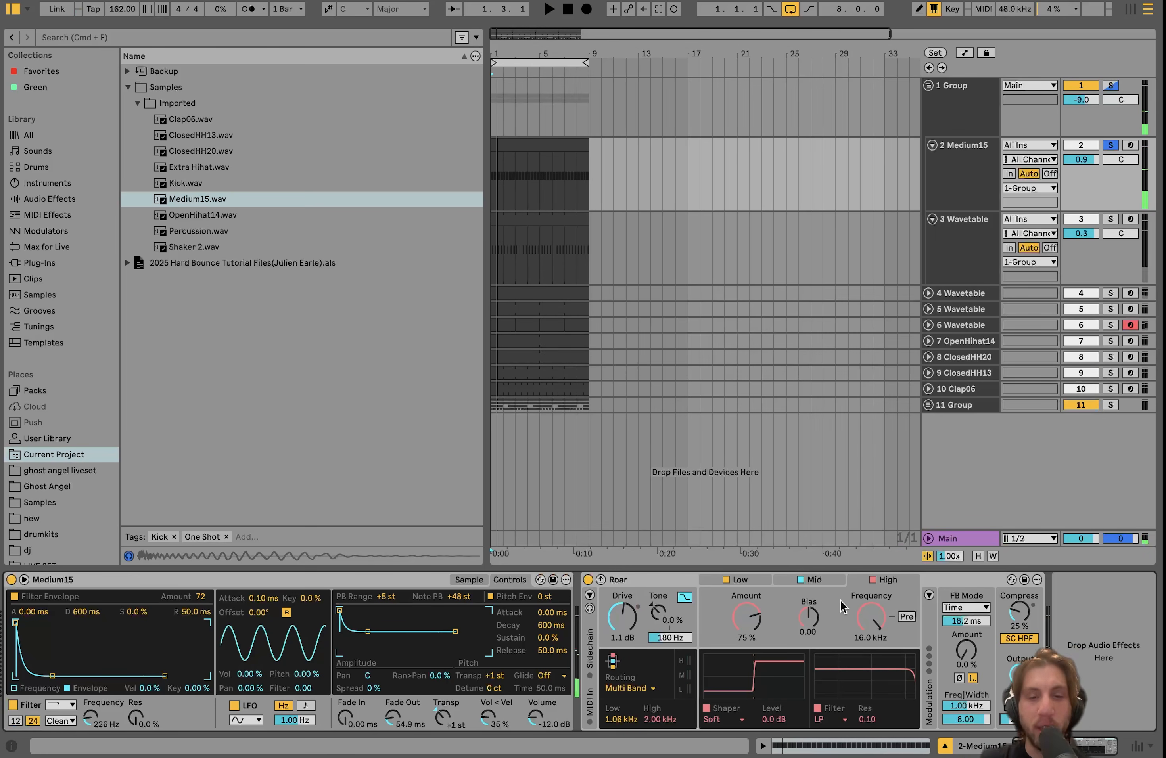
Solo the 3 Wavetable track and play it back, looking over its device chain.
{"action": "left_click", "coordinate": [966, 226]}
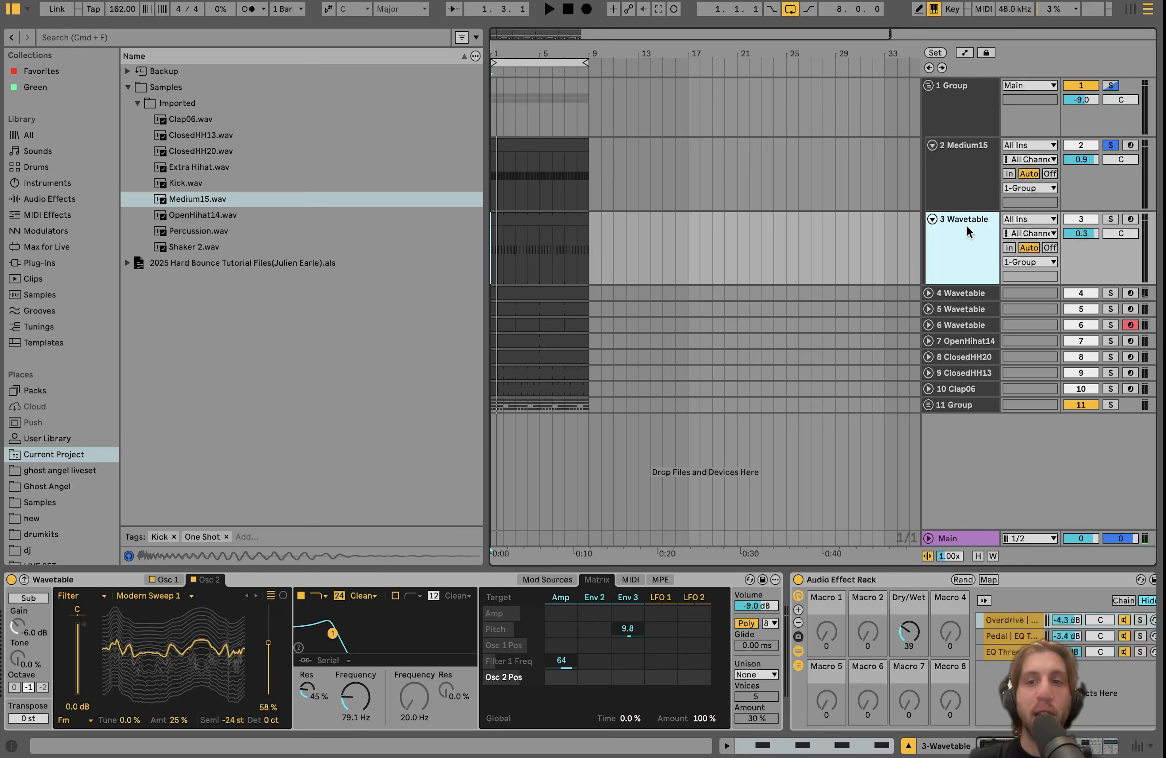
{"action": "left_click", "coordinate": [1110, 218]}
{"action": "key", "text": "space"}
{"action": "scroll", "coordinate": [799, 598], "scroll_direction": "right", "scroll_amount": 3}
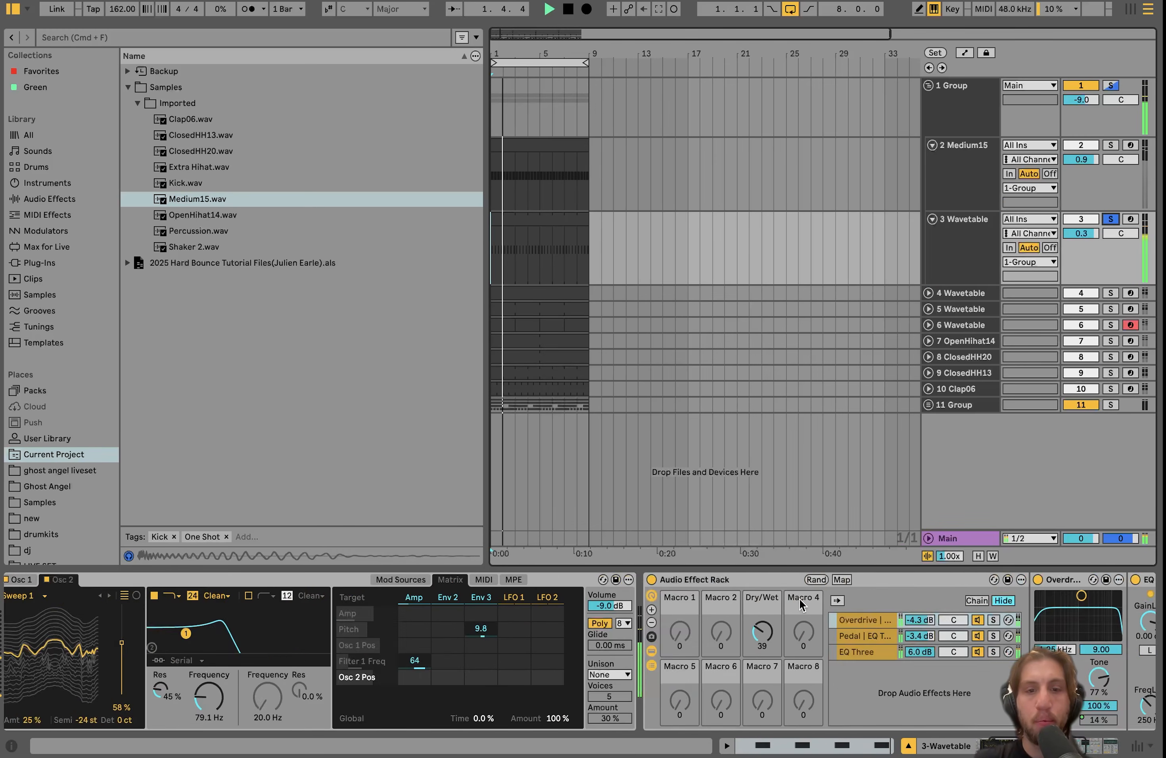
{"action": "scroll", "coordinate": [799, 598], "scroll_direction": "left", "scroll_amount": 3}
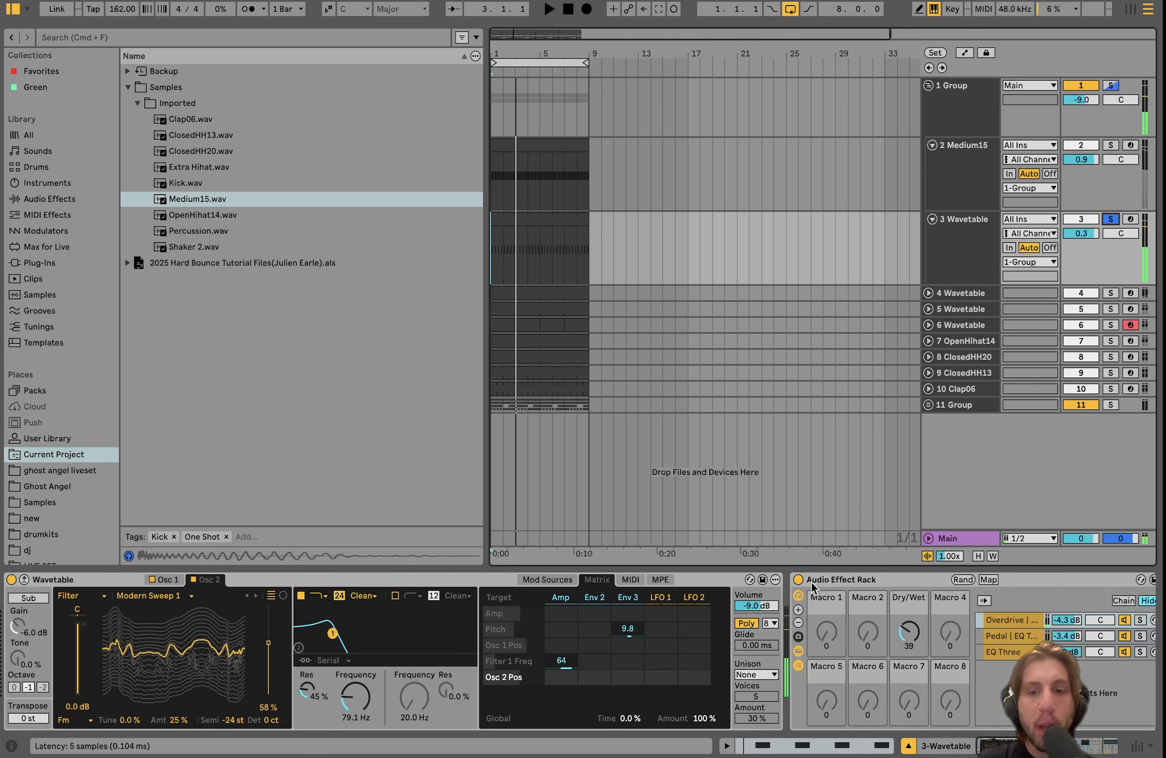
Turn off the Wavetable track's Auto Pan and Audio Effect Rack and play back the unprocessed synth.
{"action": "scroll", "coordinate": [813, 581], "scroll_direction": "right", "scroll_amount": 3}
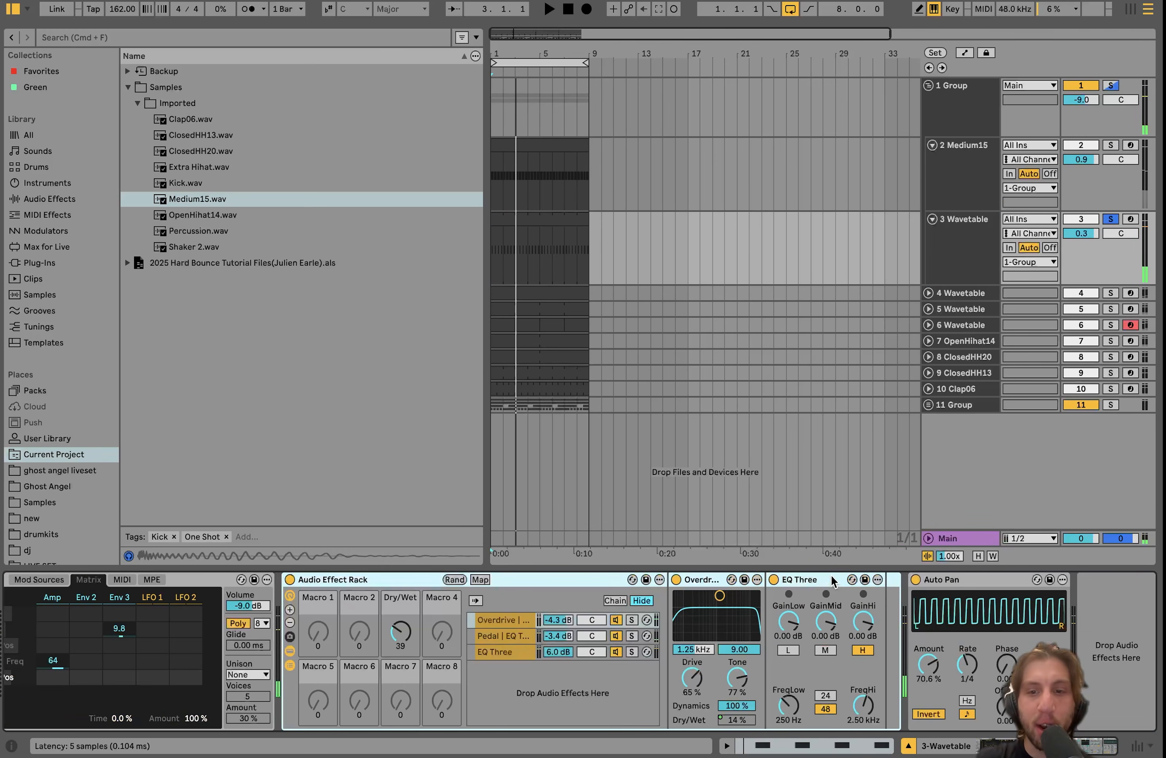
{"action": "left_click", "coordinate": [958, 575]}
{"action": "left_click", "coordinate": [915, 580]}
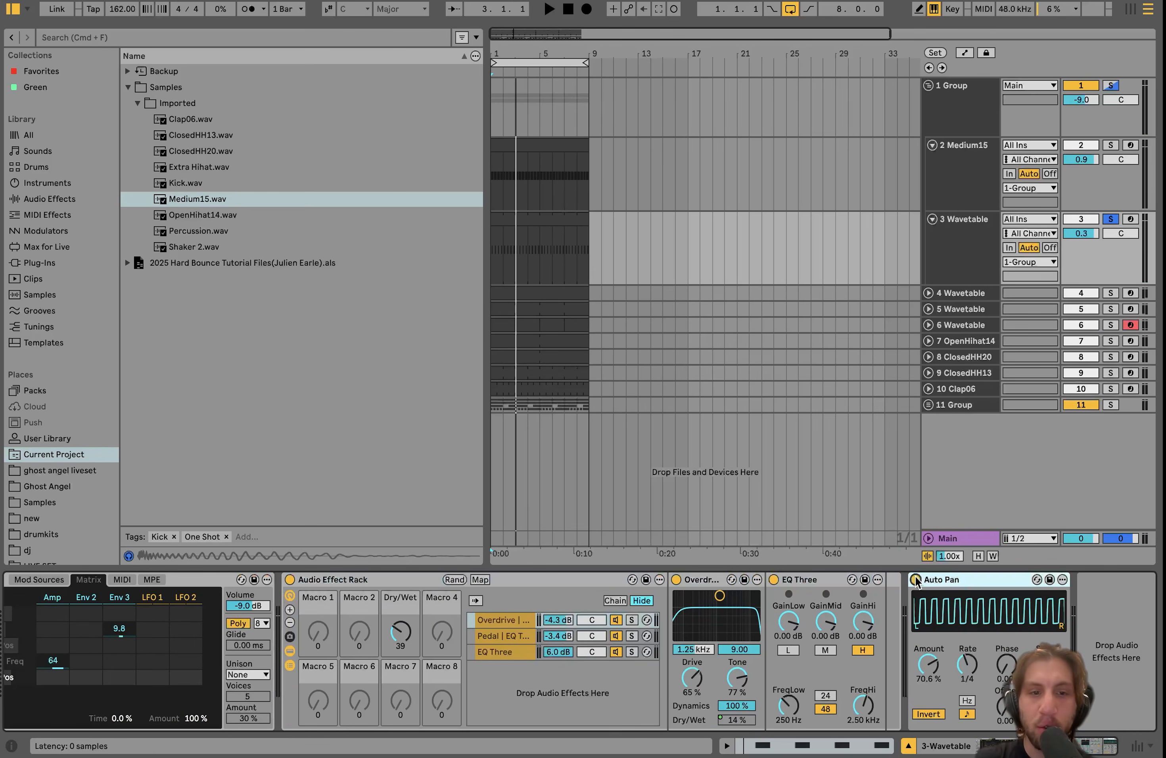
{"action": "left_click", "coordinate": [290, 581]}
{"action": "key", "text": "space"}
{"action": "scroll", "coordinate": [295, 586], "scroll_direction": "left", "scroll_amount": 10}
Examine the notes in the 3 Wavetable clip during playback and return to the track's devices.
{"action": "left_click", "coordinate": [543, 220]}
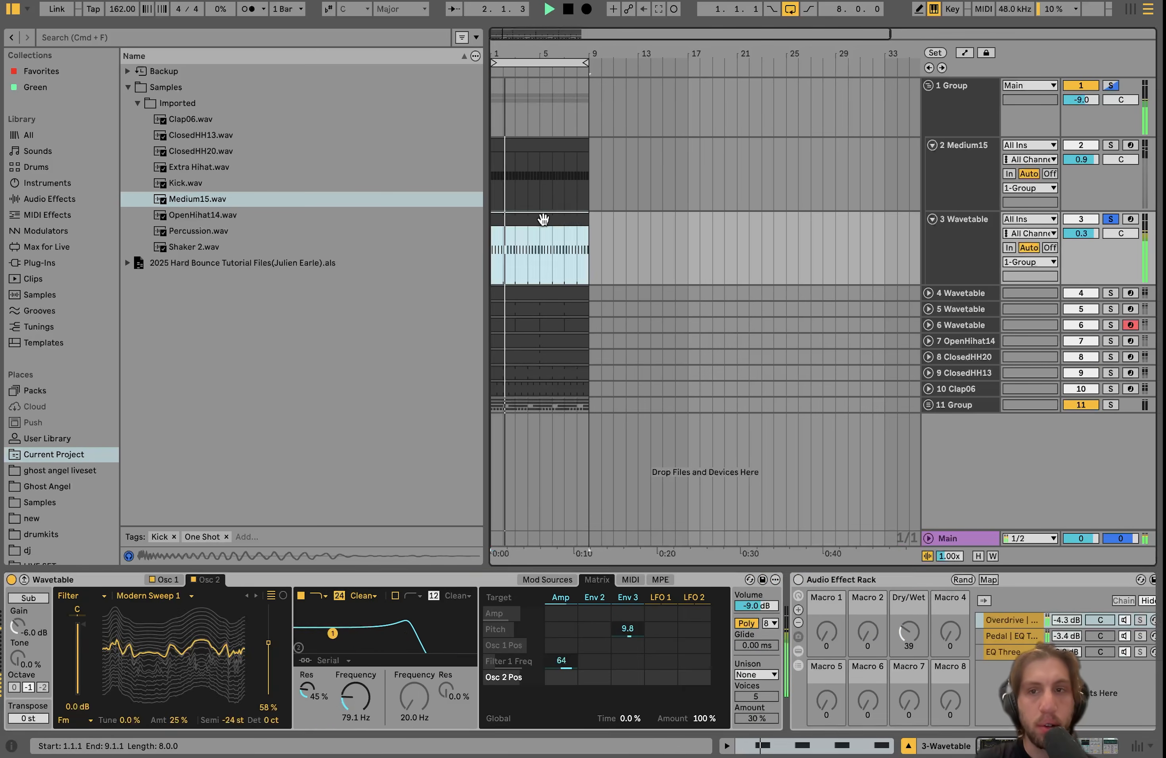
{"action": "double_click", "coordinate": [543, 218]}
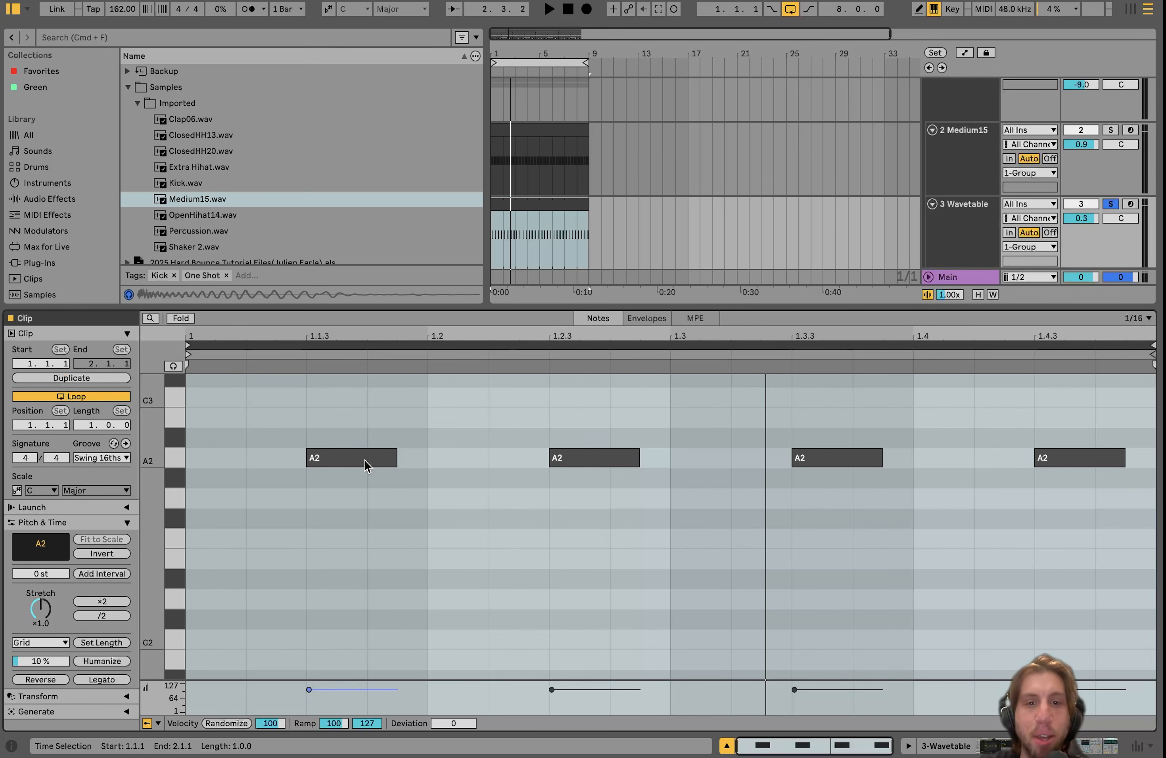
{"action": "left_click", "coordinate": [953, 237]}
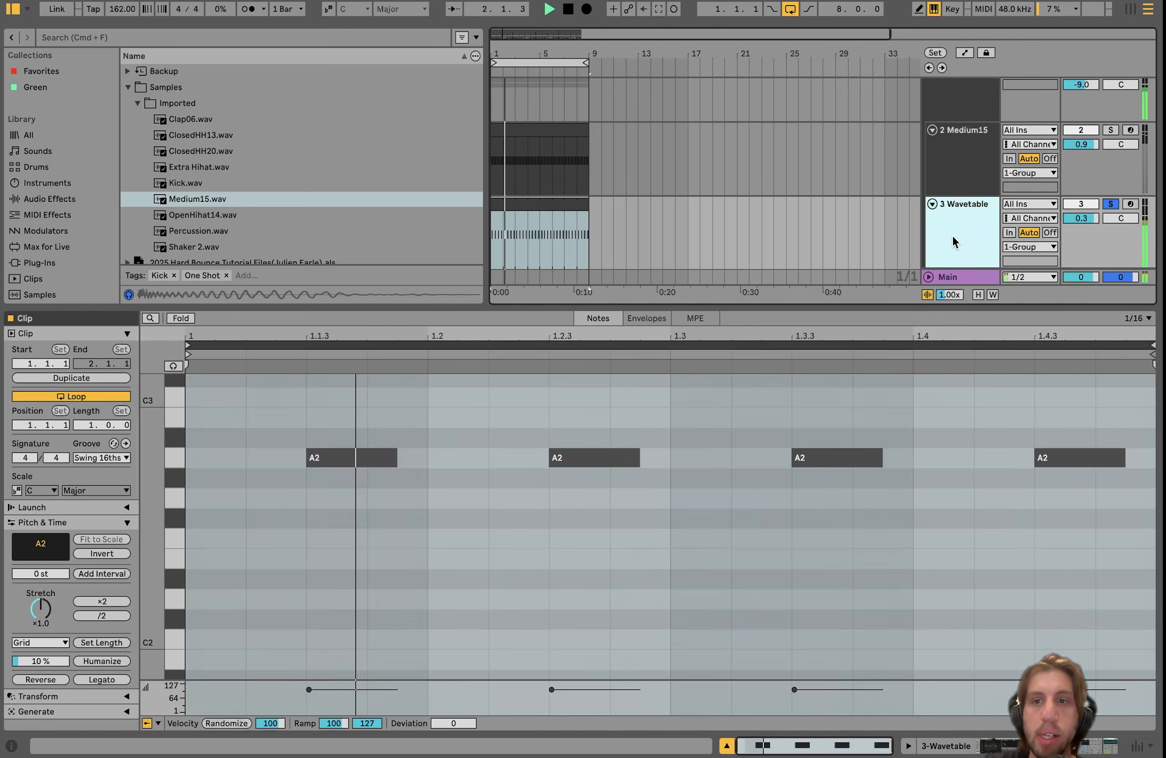
{"action": "double_click", "coordinate": [952, 238]}
{"action": "key", "text": "space"}
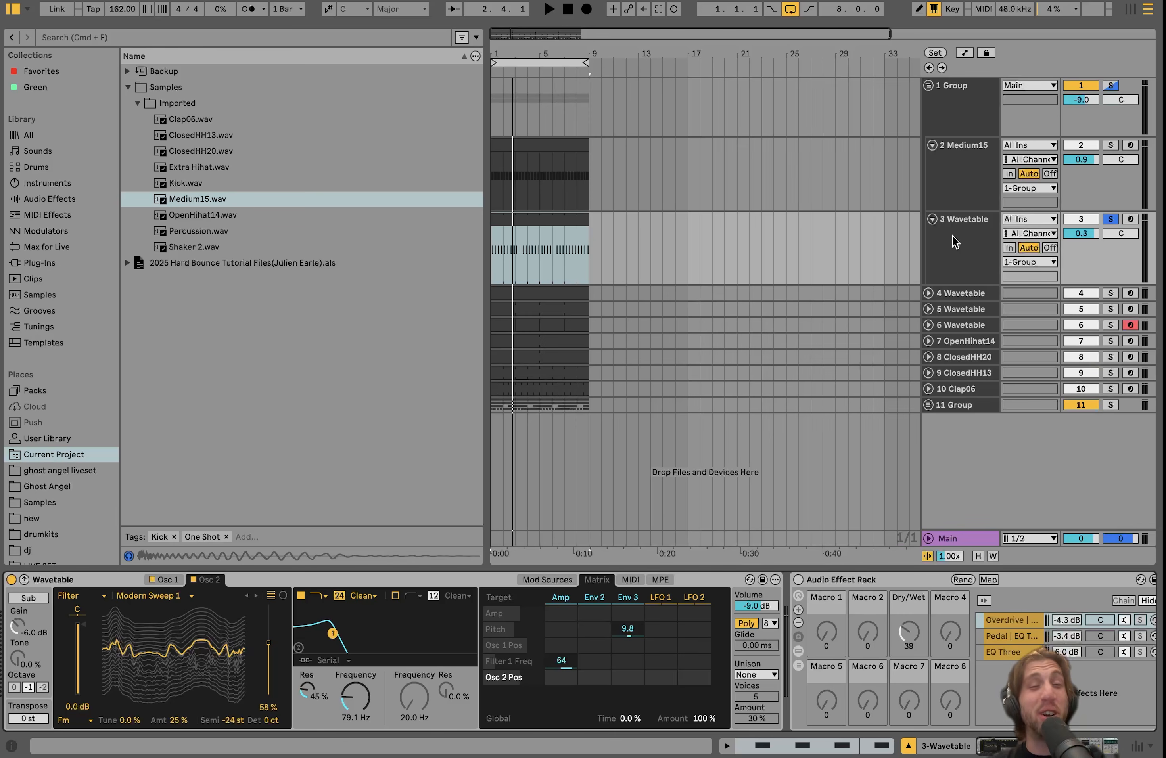
Show Wavetable's oscillator 1, switch off the first filter and audition the unfiltered sound.
{"action": "key", "text": "space"}
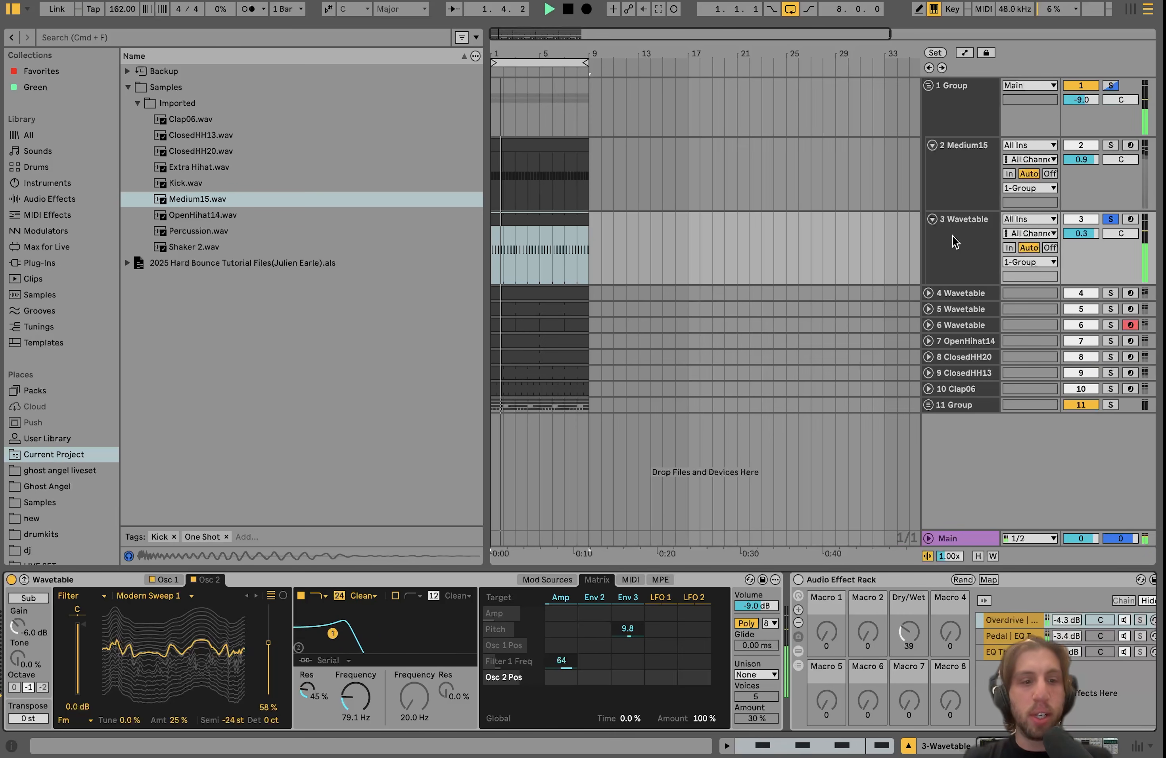
{"action": "left_click", "coordinate": [166, 579]}
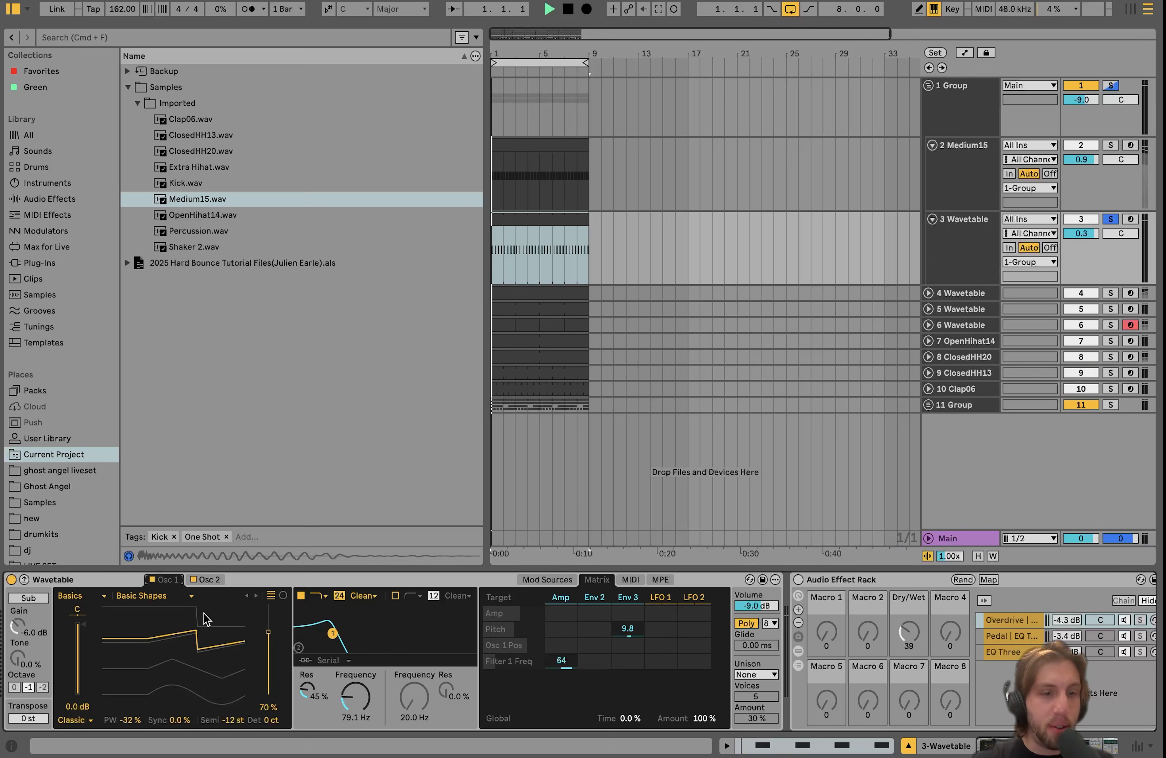
{"action": "left_click", "coordinate": [300, 597]}
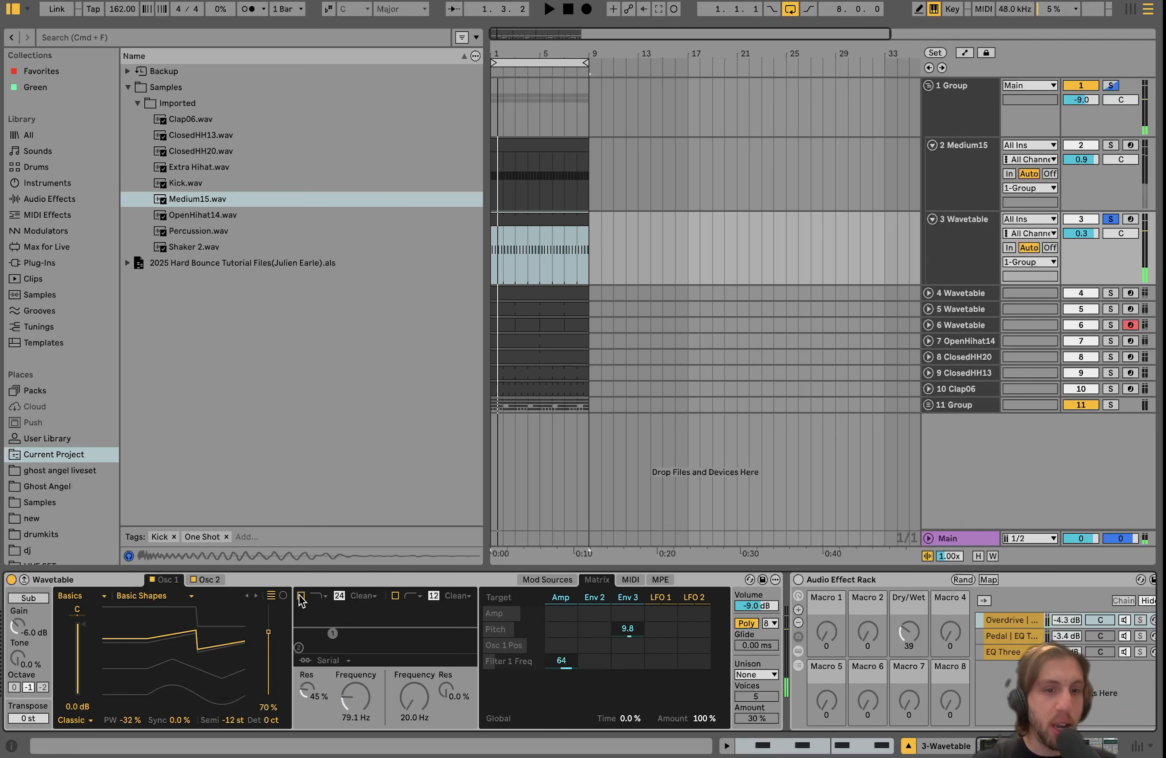
{"action": "key", "text": "space"}
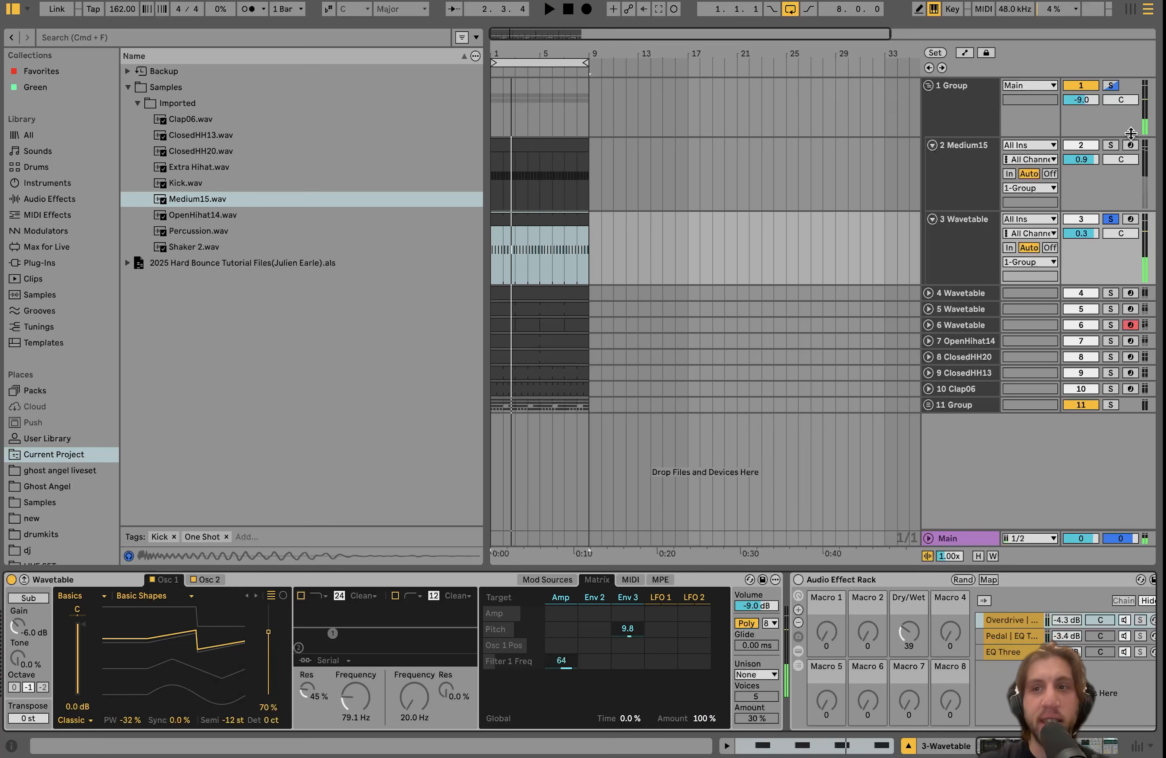
Play back the soloed 1 Group, then select and solo the 3 Wavetable track again.
{"action": "left_click", "coordinate": [1111, 86]}
{"action": "key", "text": "space"}
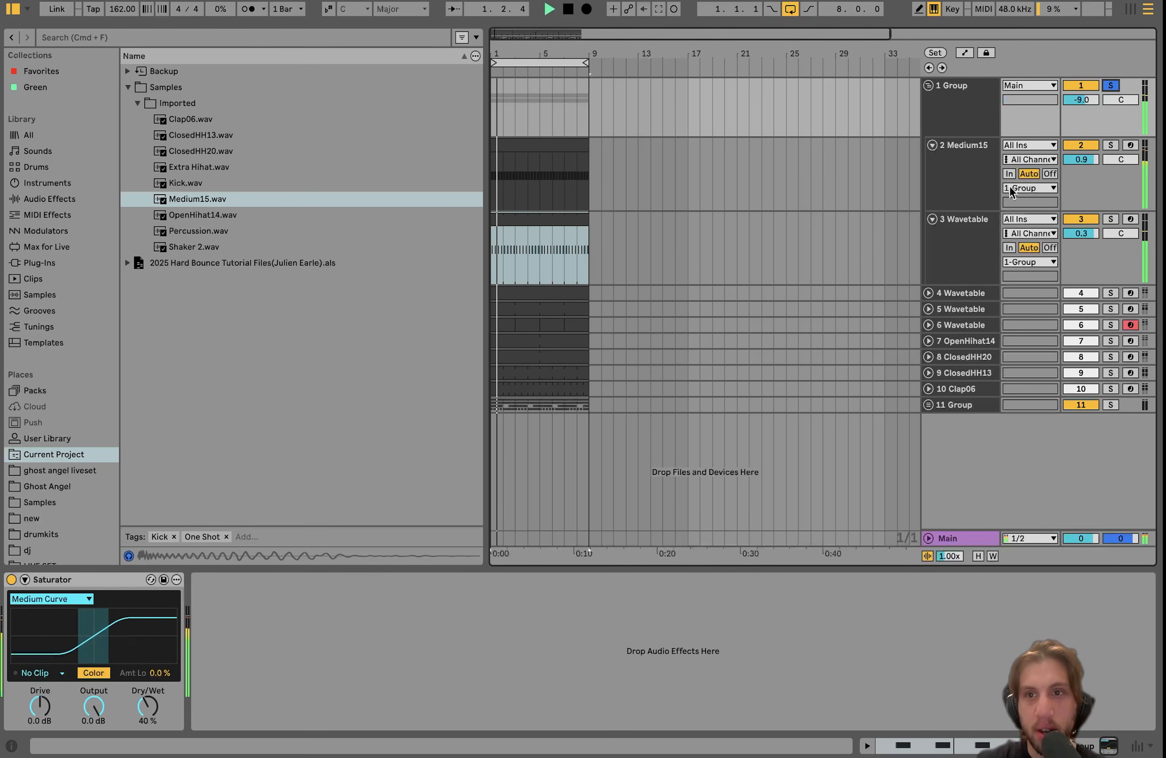
{"action": "left_click", "coordinate": [965, 244]}
{"action": "left_click", "coordinate": [1110, 219]}
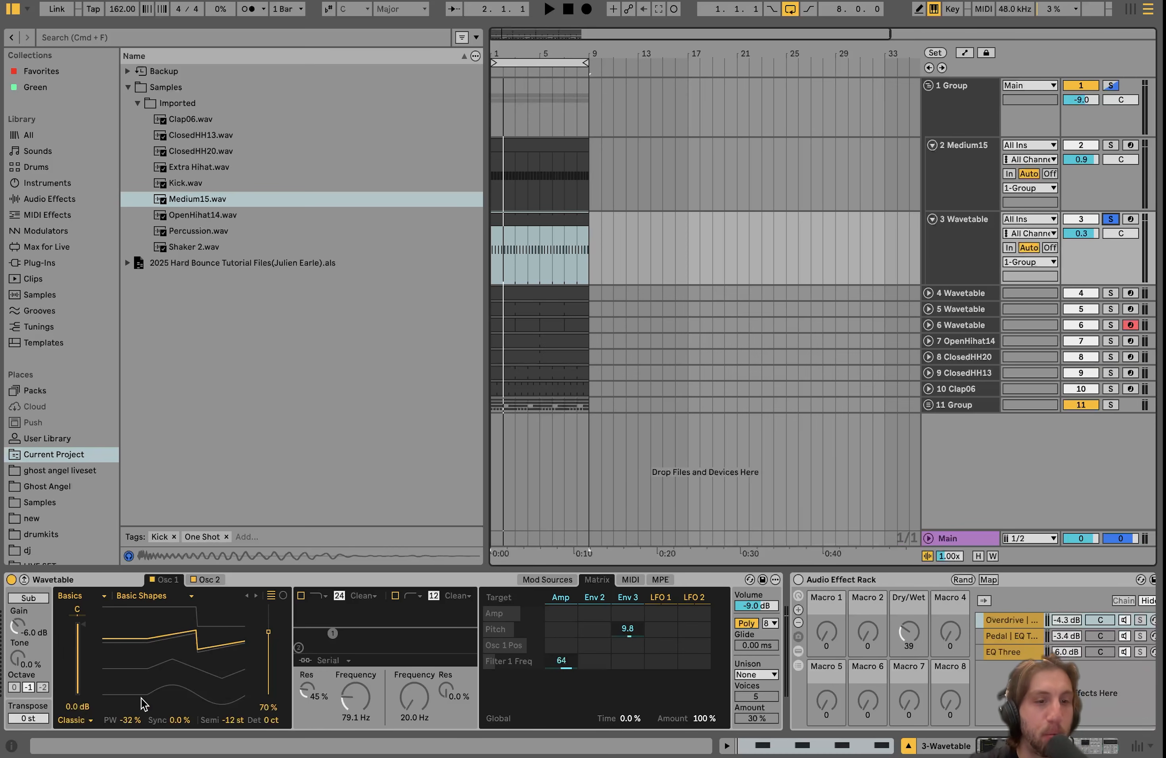
Show oscillator 2's Modern Sweep 1 wavetable and audition it with oscillator 1 switched off.
{"action": "left_click", "coordinate": [211, 579]}
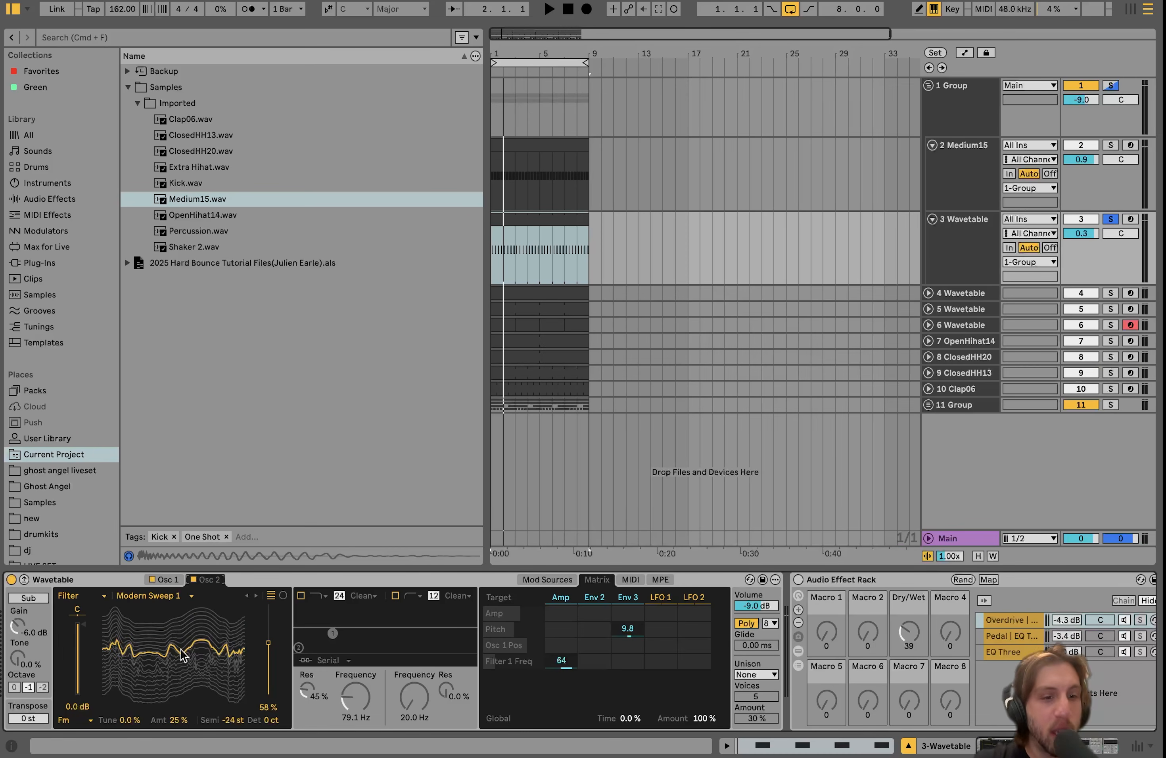
{"action": "key", "text": "space"}
{"action": "left_click", "coordinate": [151, 580]}
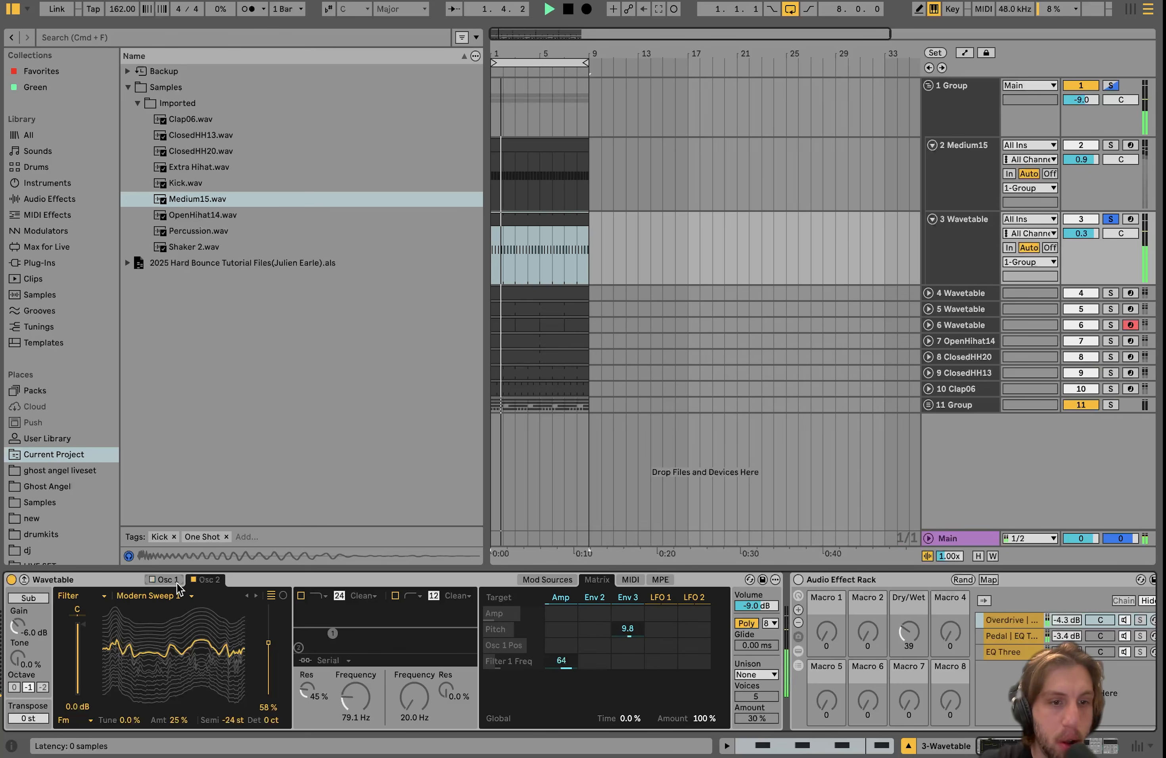
{"action": "key", "text": "space"}
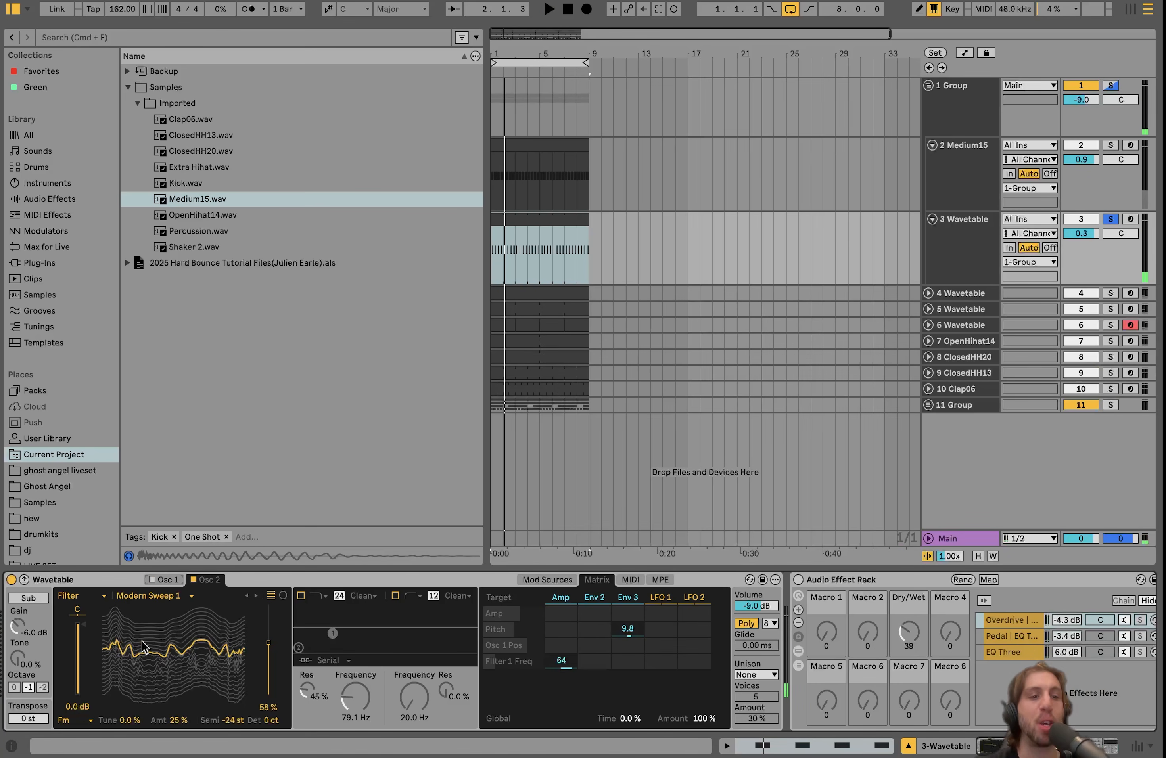
Try oscillator 2's wavetable position at 29 % during playback and undo the change.
{"action": "left_click", "coordinate": [161, 656]}
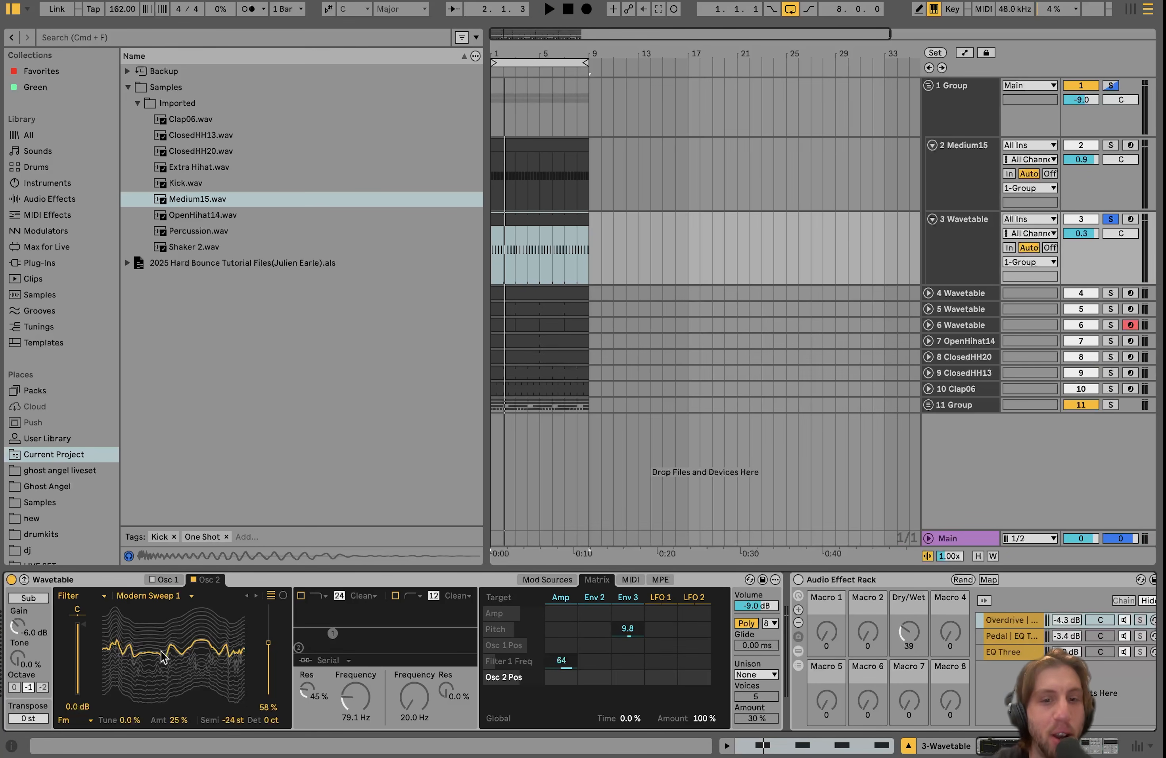
{"action": "key", "text": "space"}
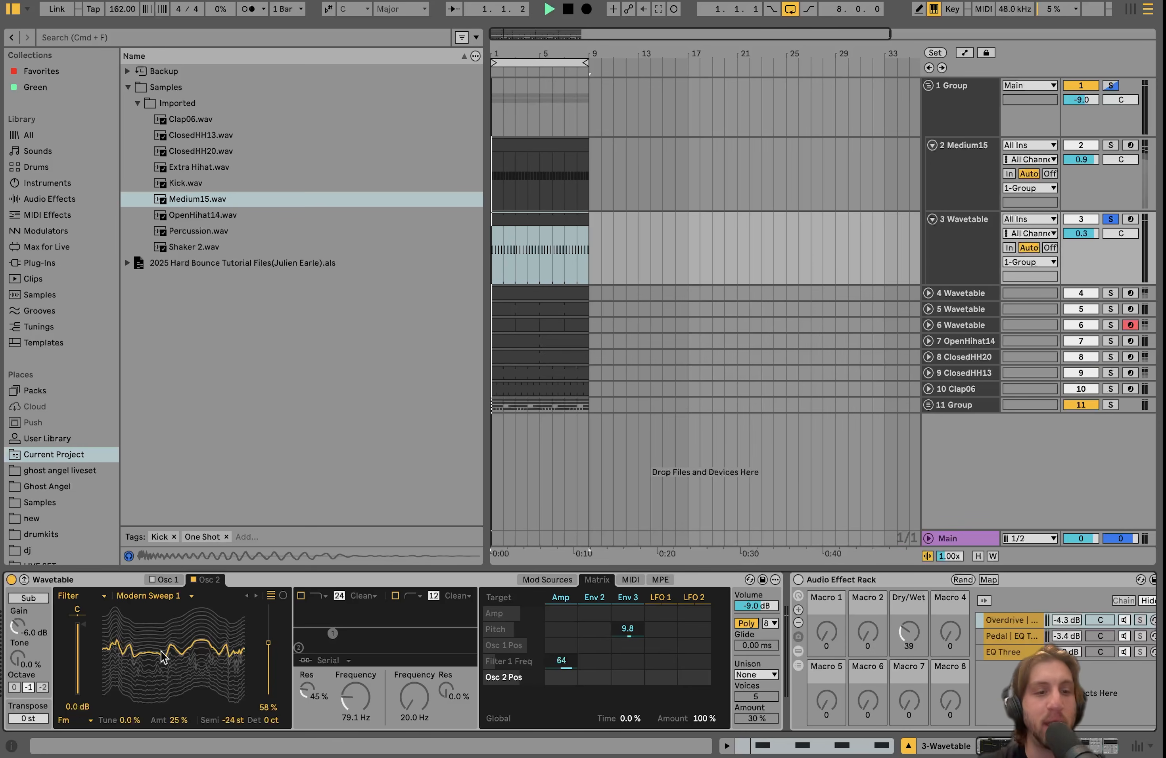
{"action": "left_click_drag", "start_coordinate": [161, 657], "coordinate": [161, 681]}
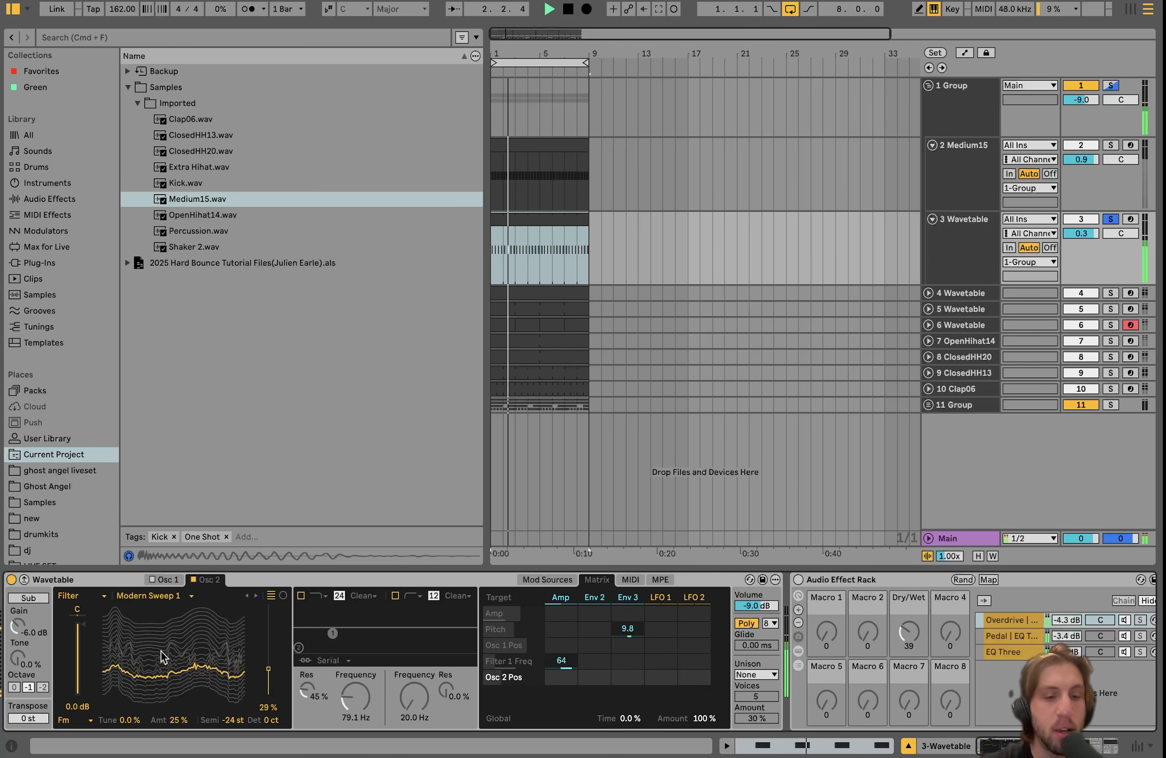
{"action": "key", "text": "space"}
{"action": "key", "text": "super+z"}
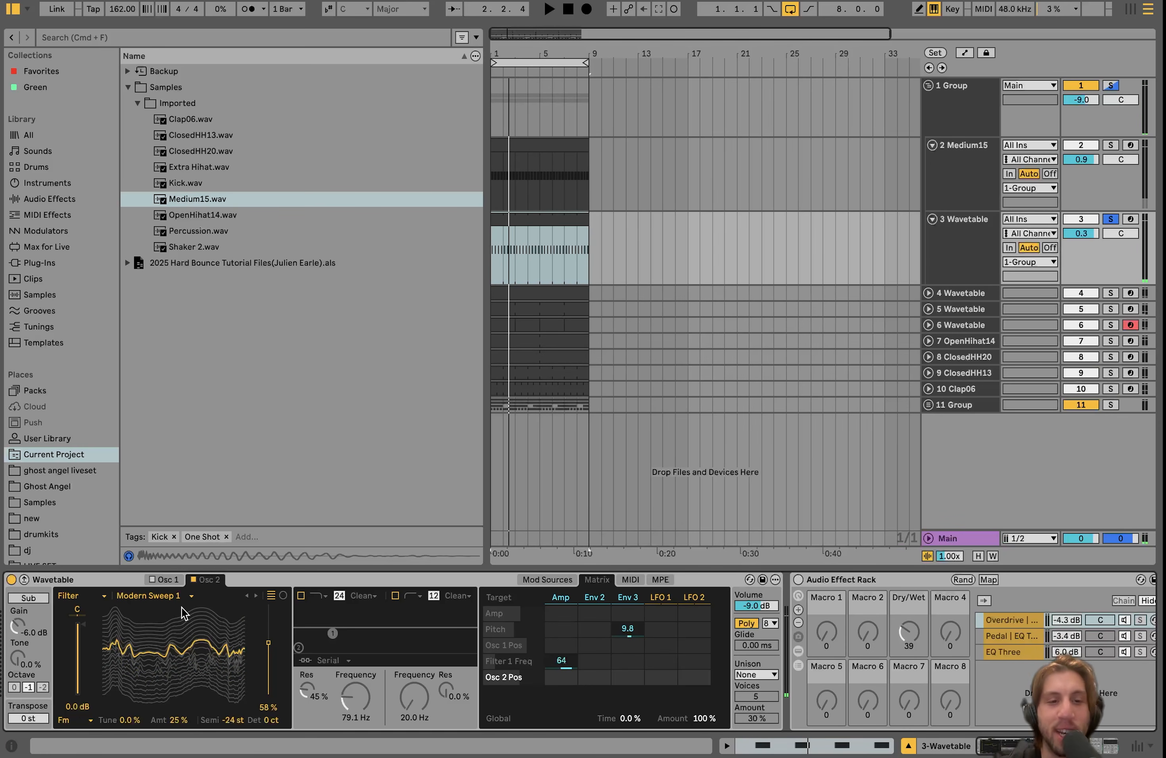
Play back both oscillators, try a lower wavetable position on oscillator 2 and undo it.
{"action": "left_click", "coordinate": [164, 580]}
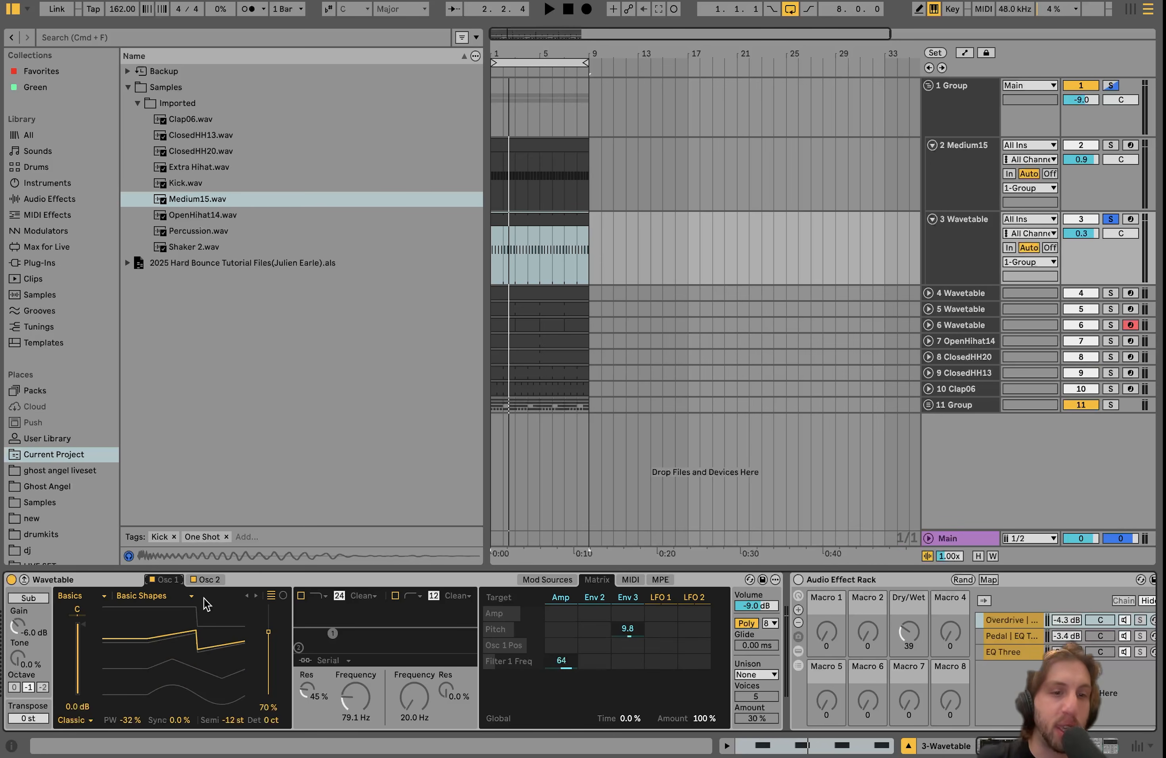
{"action": "key", "text": "space"}
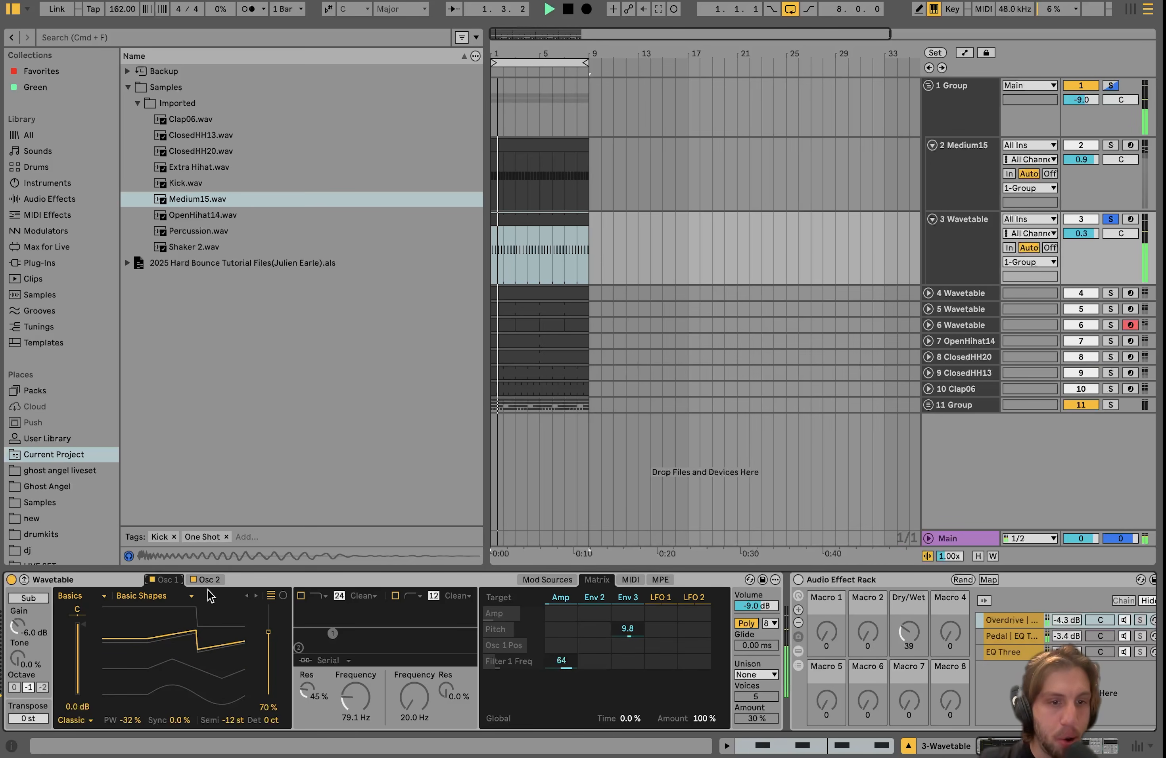
{"action": "left_click", "coordinate": [205, 580]}
{"action": "left_click_drag", "start_coordinate": [197, 652], "coordinate": [197, 664]}
{"action": "key", "text": "space"}
{"action": "key", "text": "super+z"}
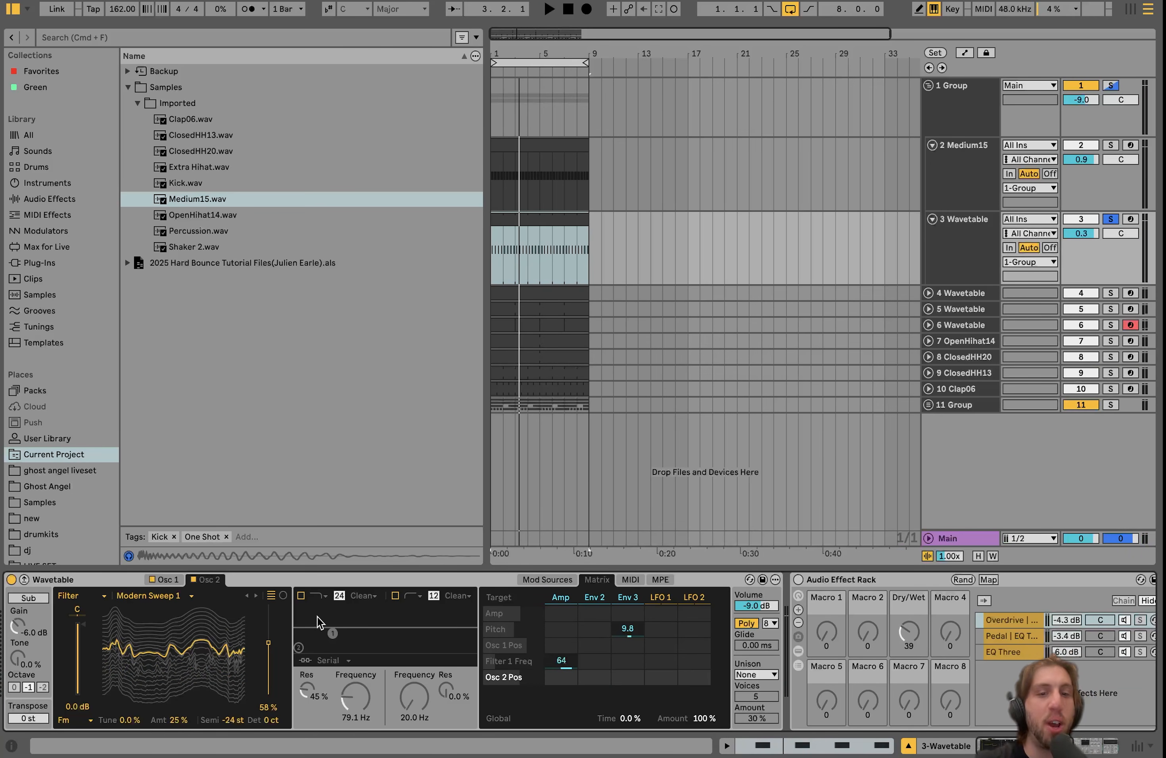
Turn Wavetable's first filter back on and examine the Amp envelope and its matrix routing during playback.
{"action": "left_click", "coordinate": [301, 596]}
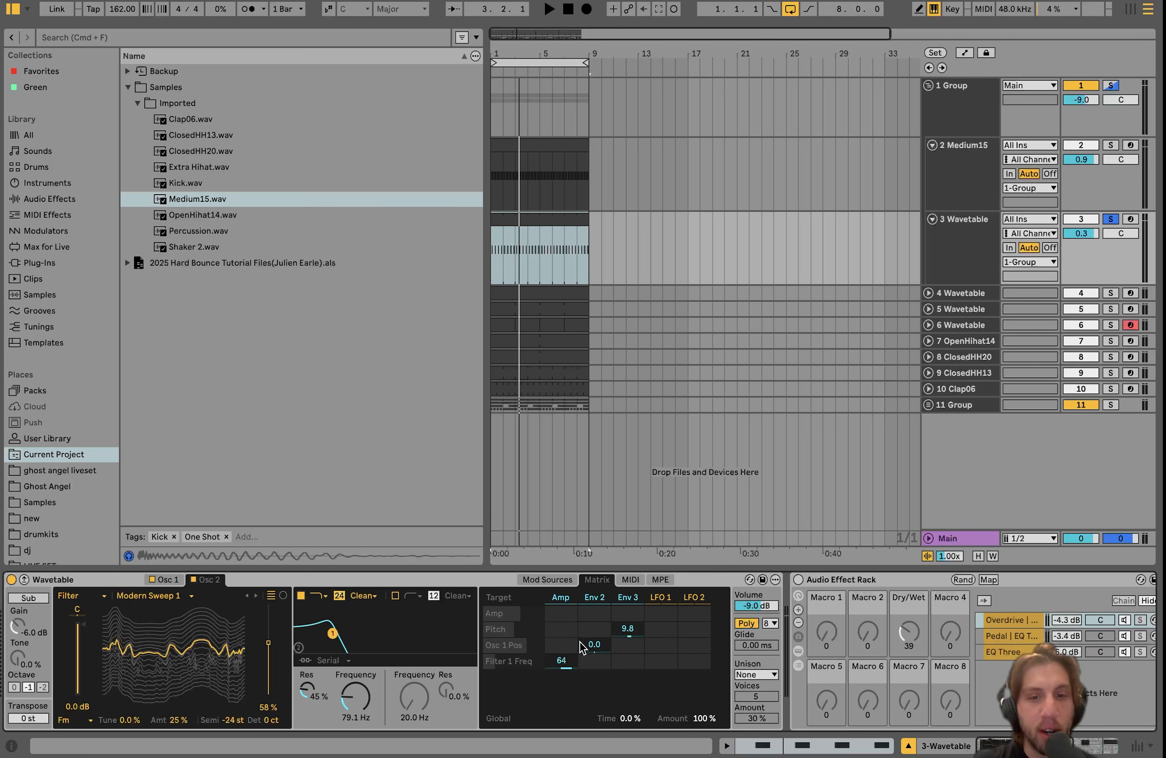
{"action": "key", "text": "space"}
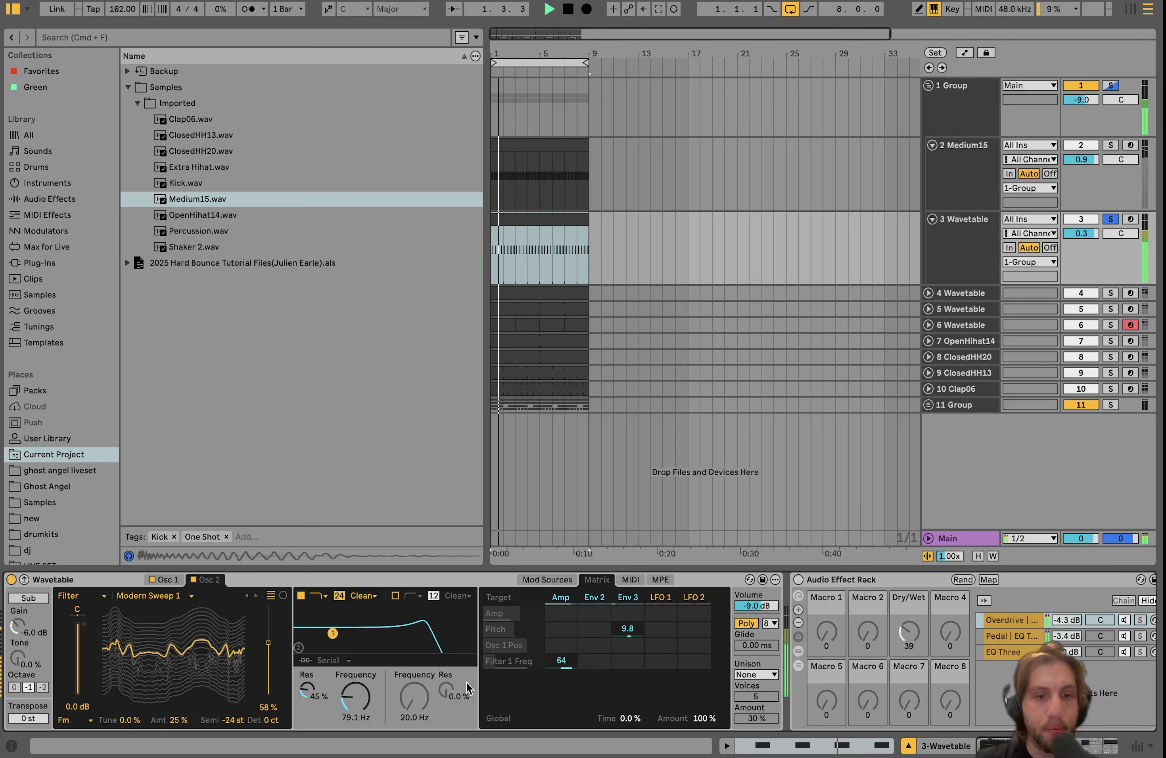
{"action": "left_click", "coordinate": [560, 597]}
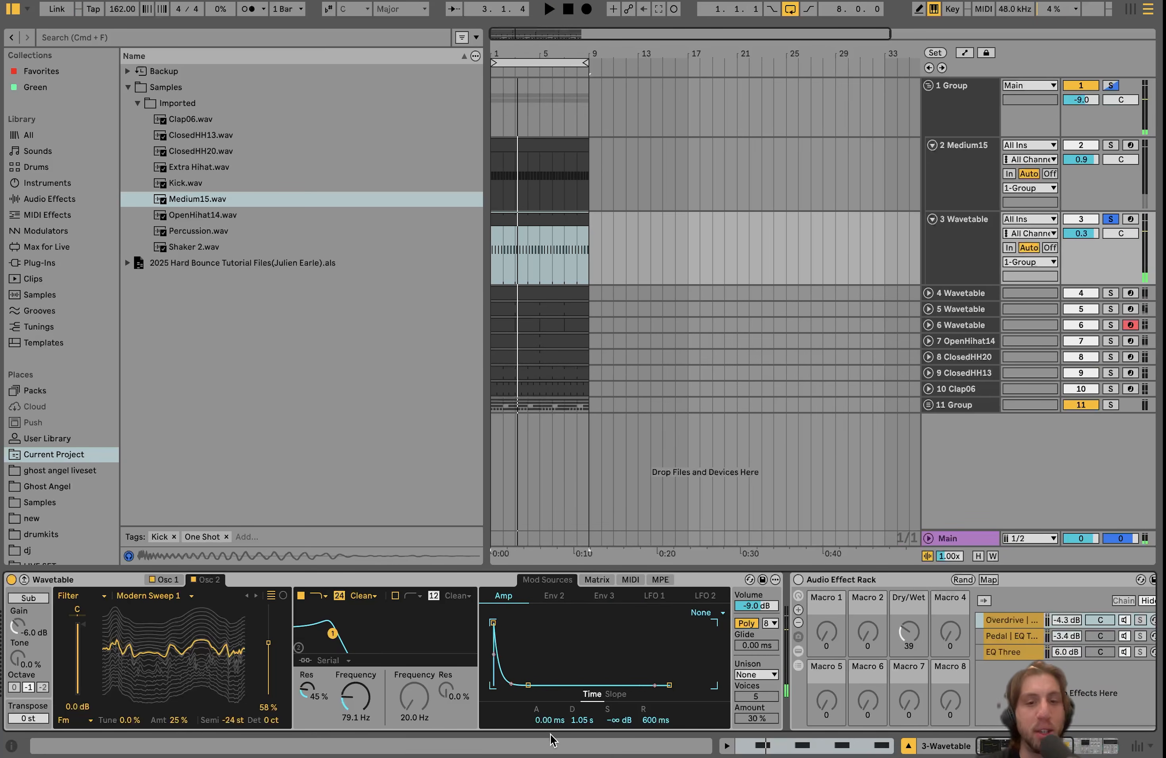
{"action": "key", "text": "space"}
{"action": "left_click", "coordinate": [597, 579]}
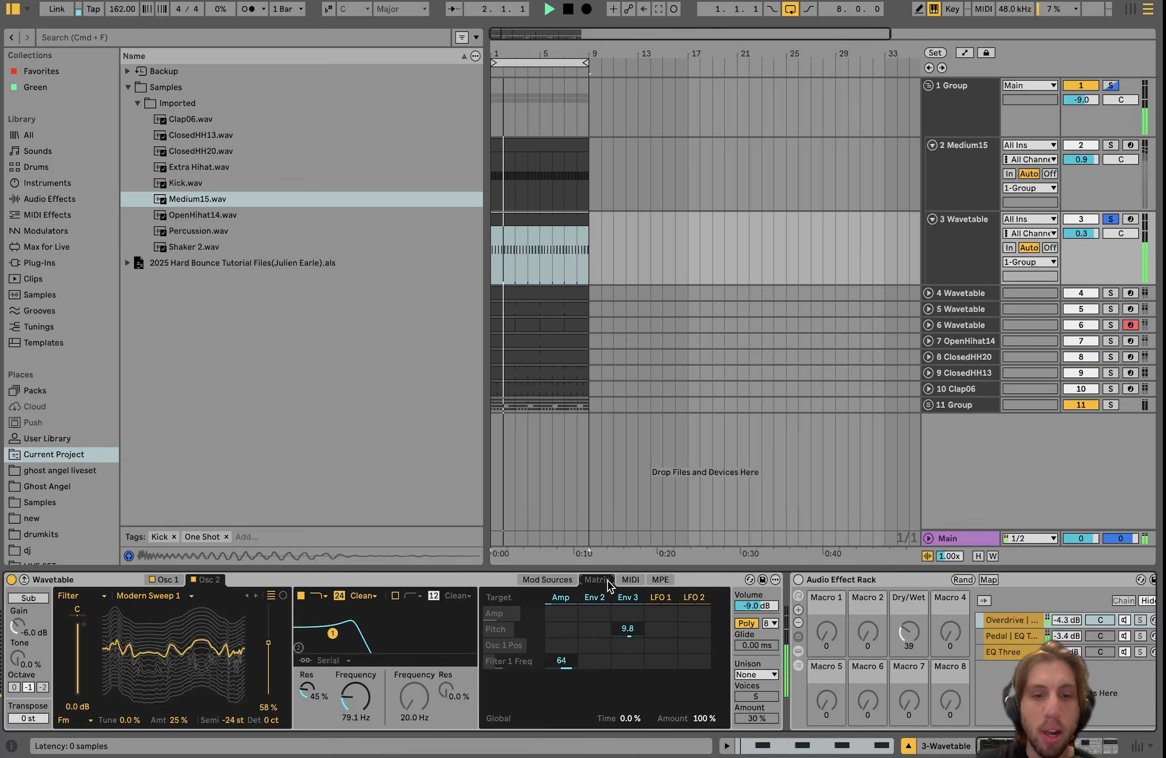
{"action": "key", "text": "space"}
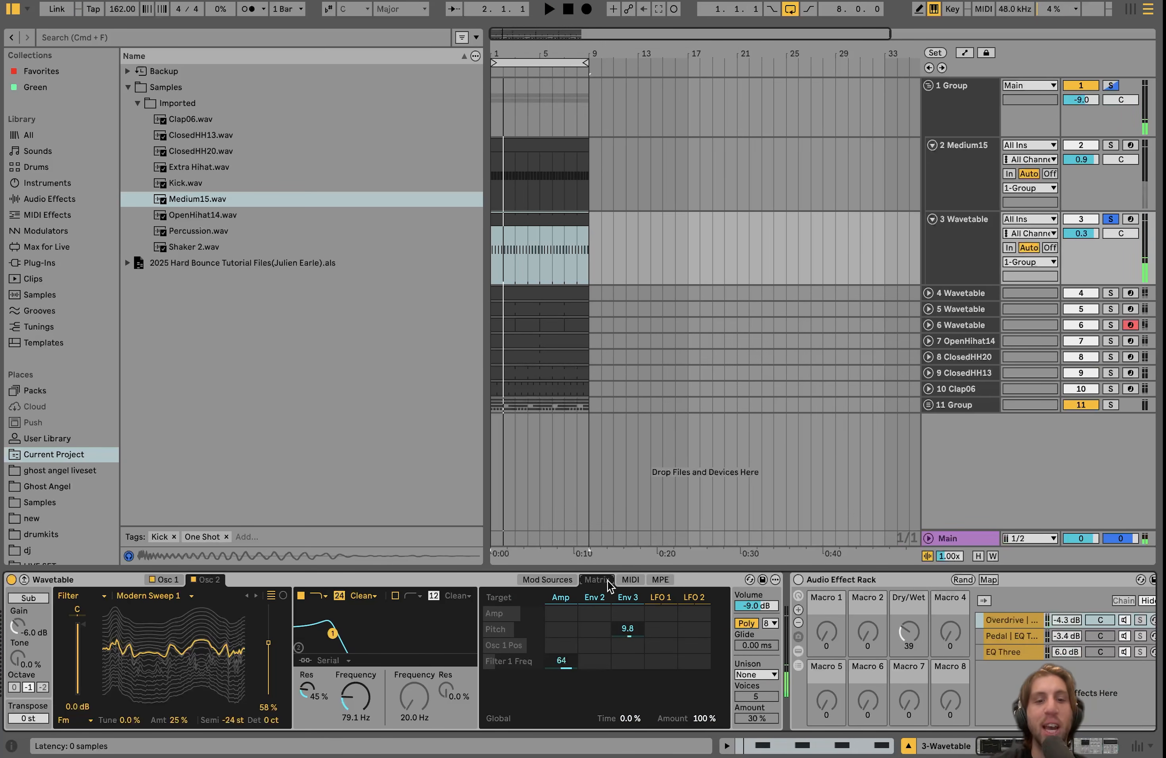
{"action": "left_click", "coordinate": [562, 598]}
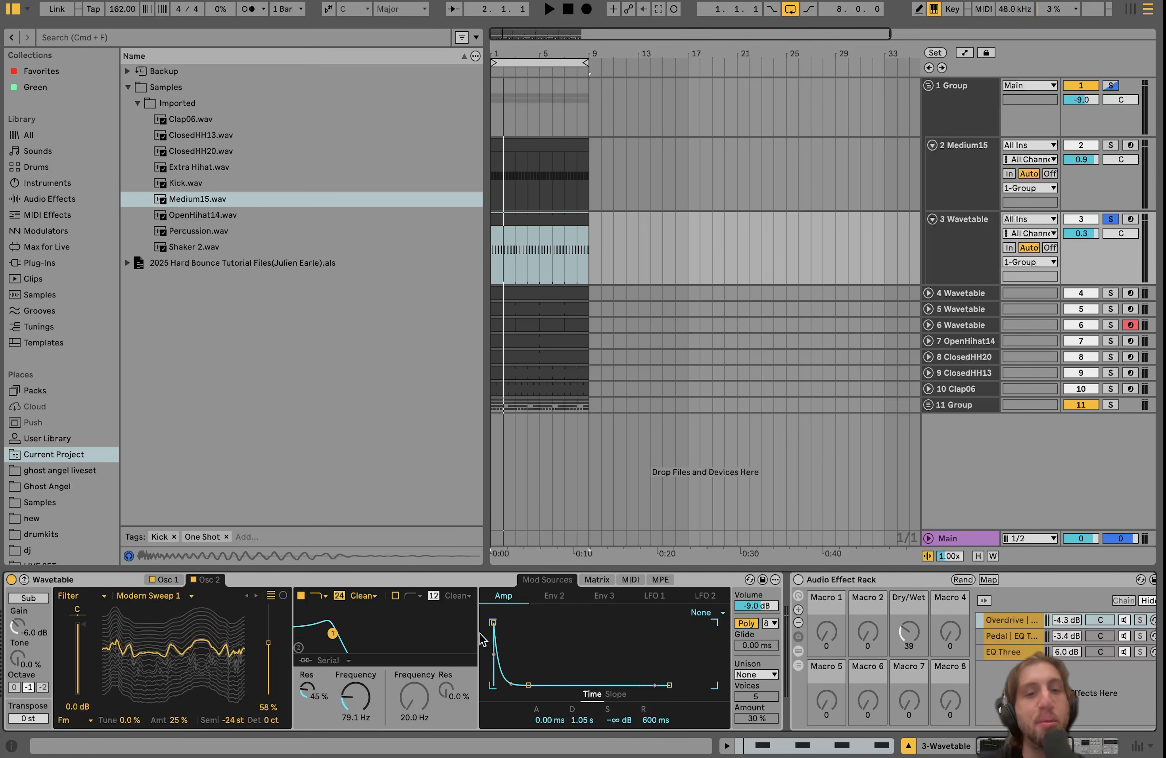
Show the Env 3 envelope that modulates pitch and audition the sound with the first filter off and on.
{"action": "left_click", "coordinate": [598, 584]}
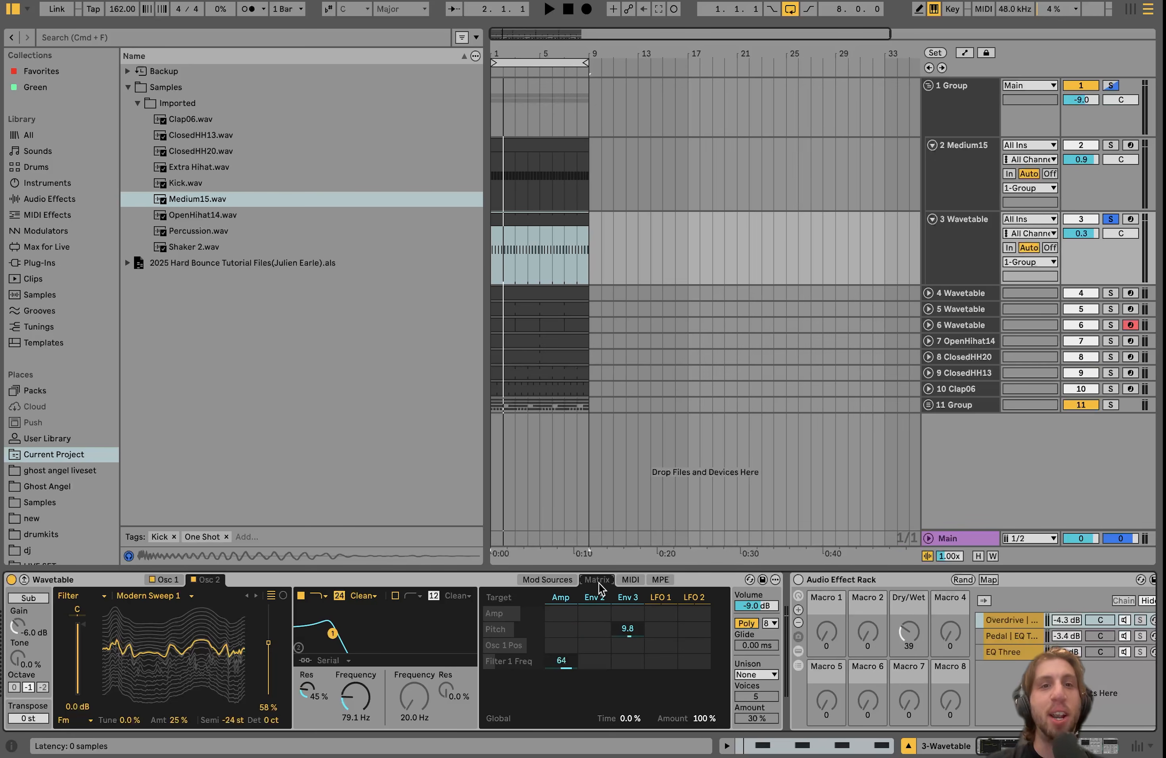
{"action": "left_click", "coordinate": [625, 594]}
{"action": "key", "text": "space"}
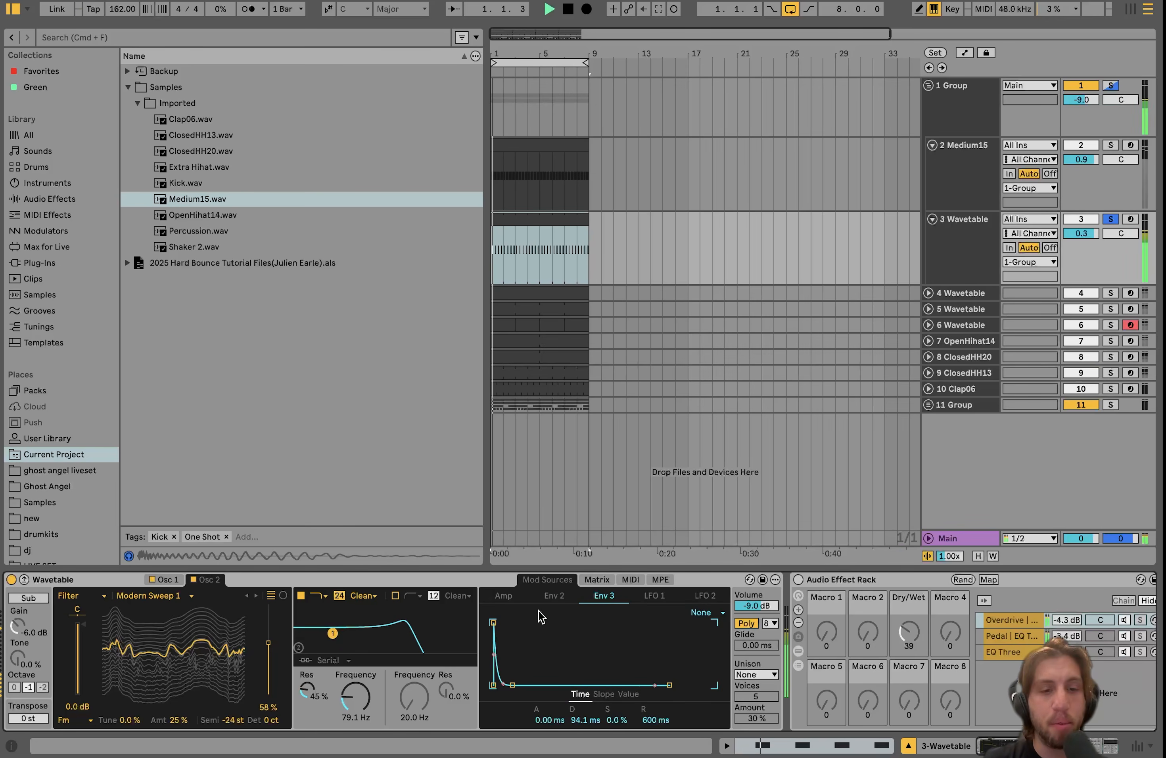
{"action": "left_click", "coordinate": [302, 597]}
{"action": "left_click", "coordinate": [302, 597]}
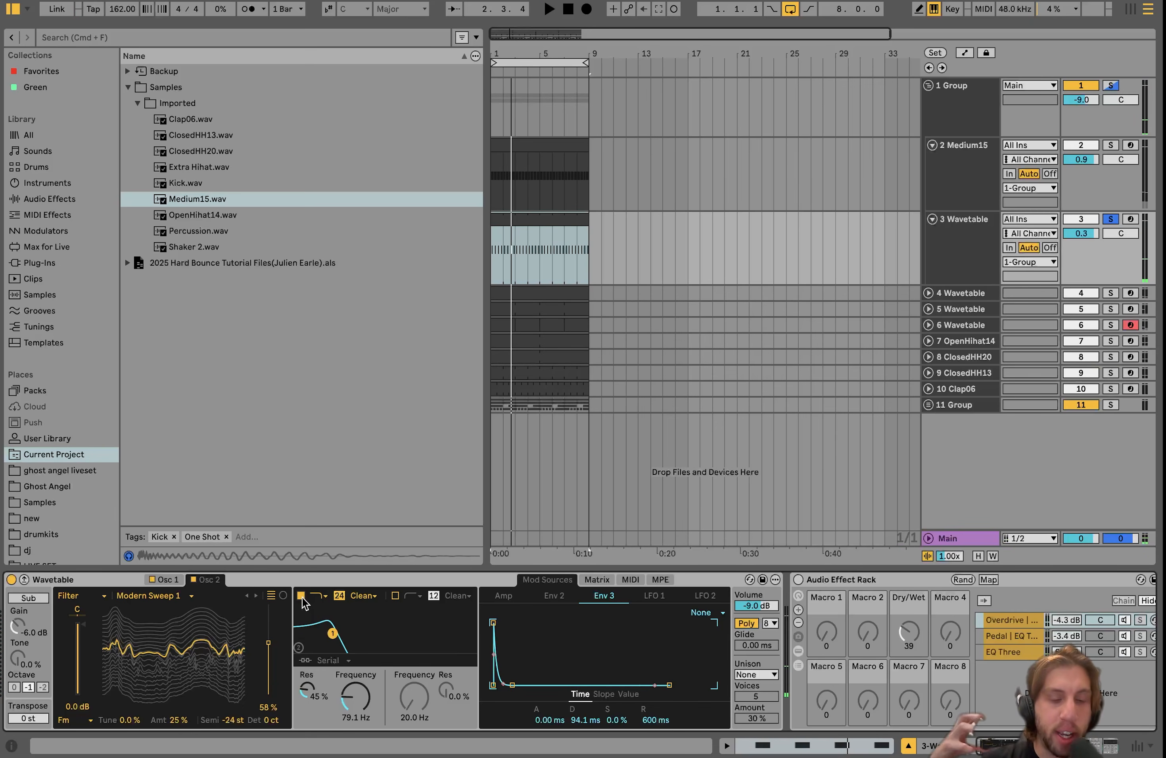
Turn on the Audio Effect Rack after the Wavetable instrument while the track plays.
{"action": "scroll", "coordinate": [302, 598], "scroll_direction": "right", "scroll_amount": 5}
{"action": "left_click", "coordinate": [433, 621]}
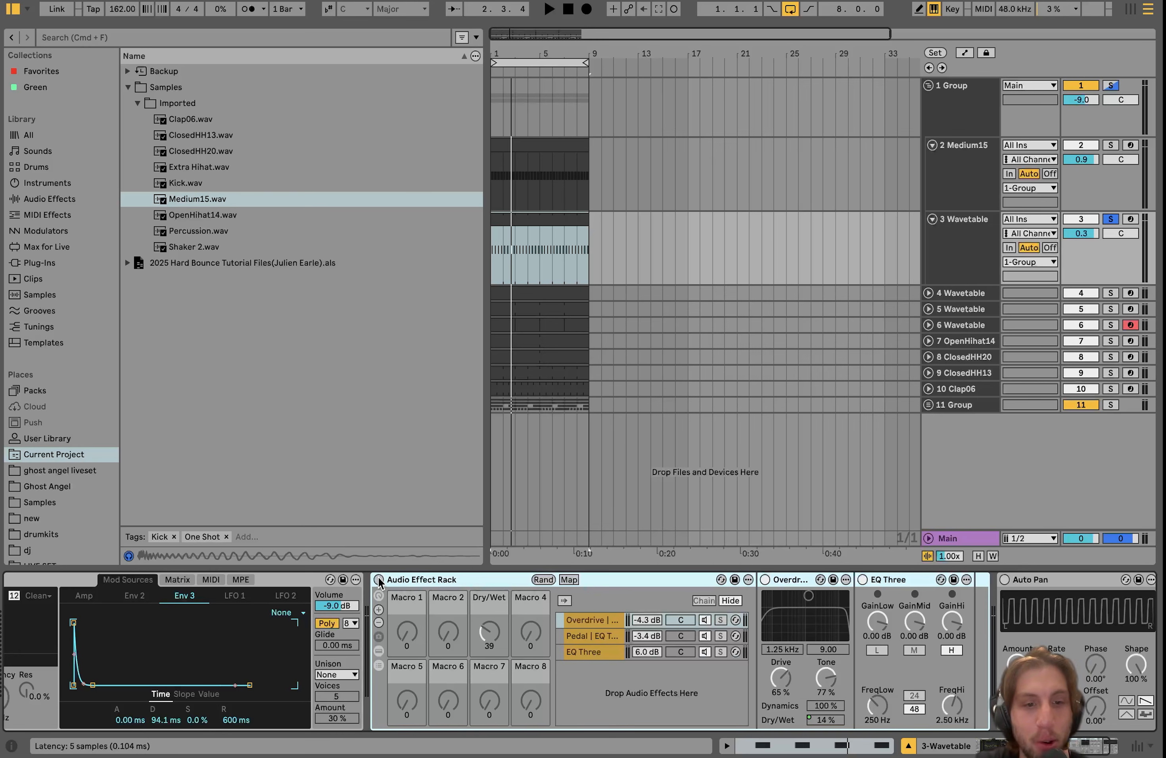
{"action": "key", "text": "space"}
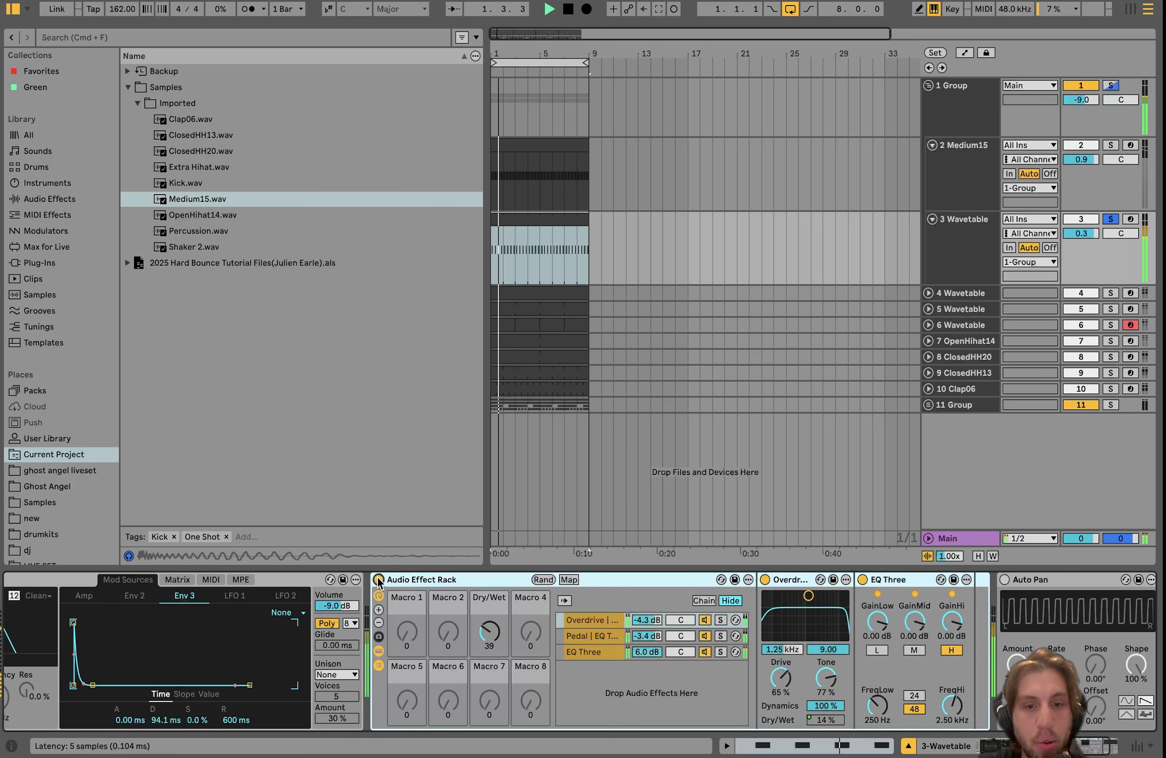
{"action": "left_click", "coordinate": [379, 580]}
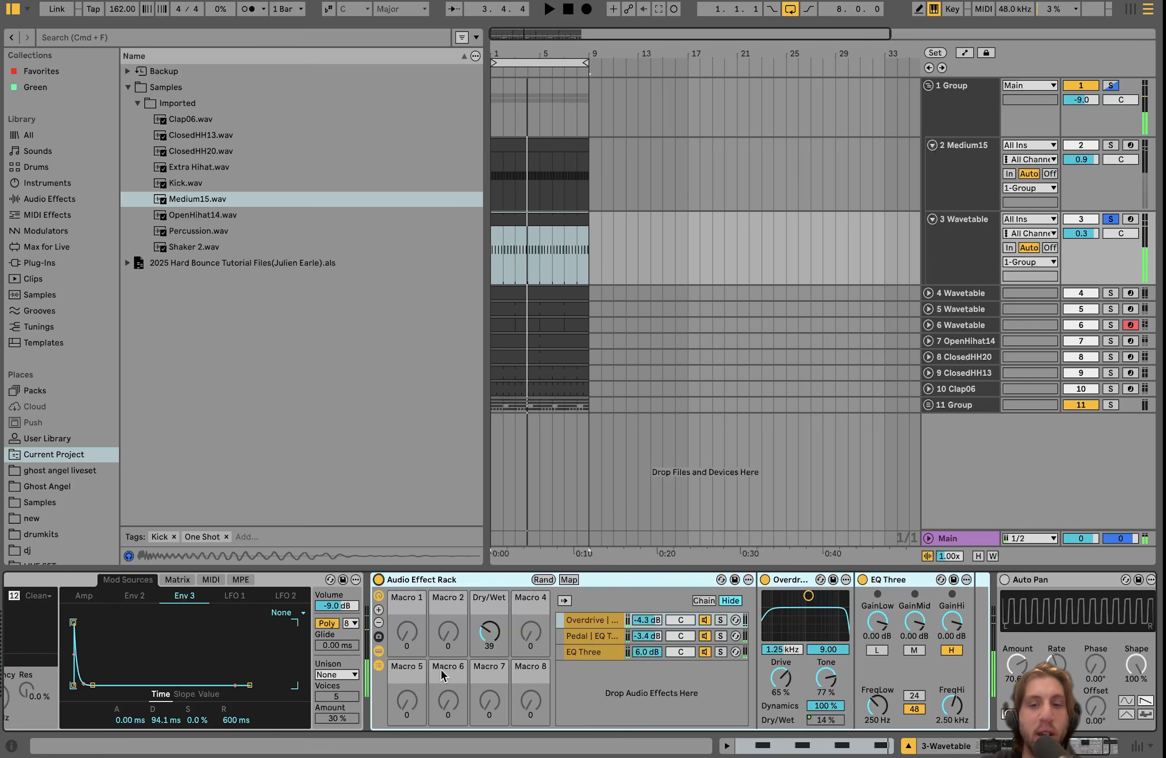
Show the rack's Pedal and EQ Three chains and audition the sound with the rack off and on.
{"action": "left_click", "coordinate": [591, 634]}
{"action": "left_click", "coordinate": [602, 651]}
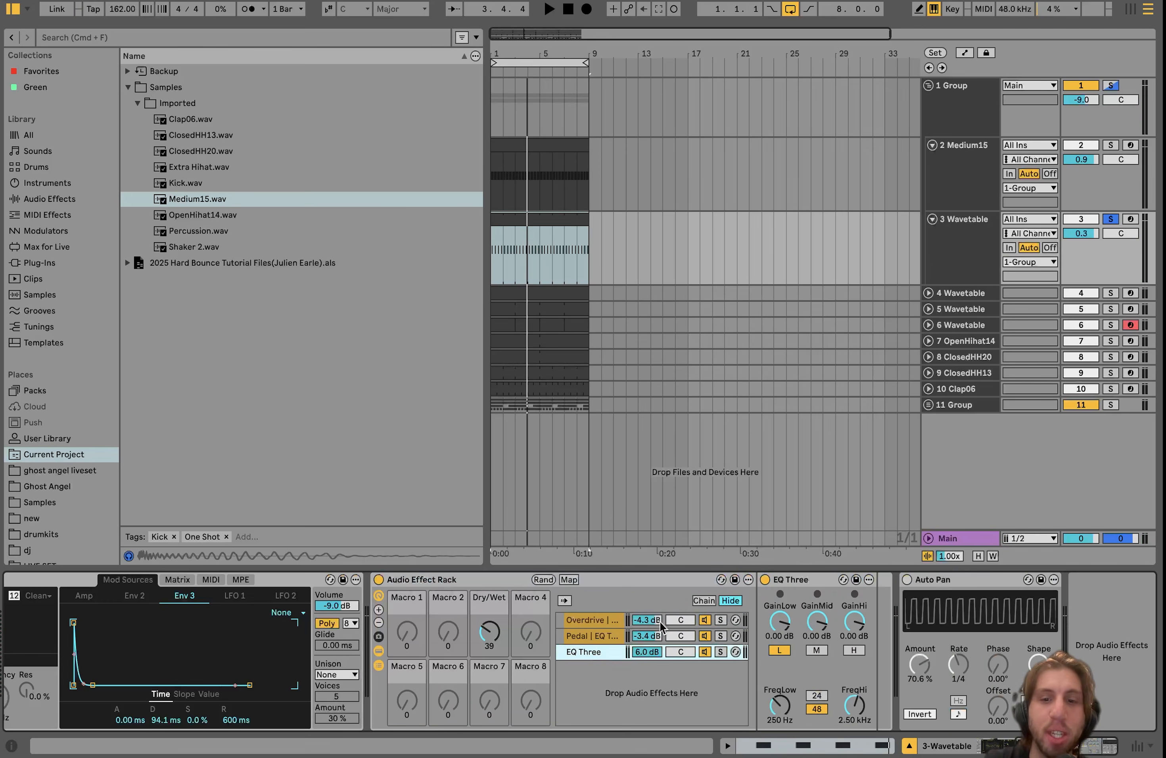
{"action": "left_click", "coordinate": [379, 580]}
{"action": "key", "text": "space"}
{"action": "left_click", "coordinate": [379, 580]}
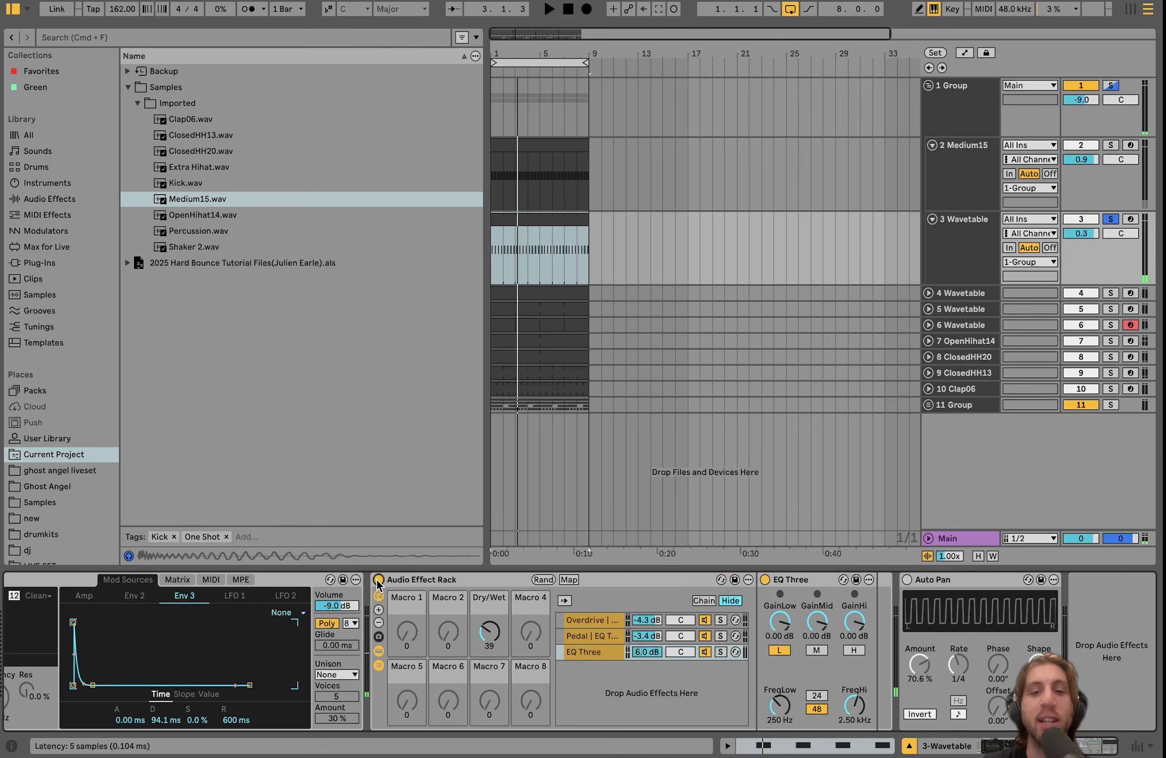
Examine the devices and frequency bands in the rack's Overdrive, Pedal and EQ Three chains.
{"action": "left_click", "coordinate": [591, 618]}
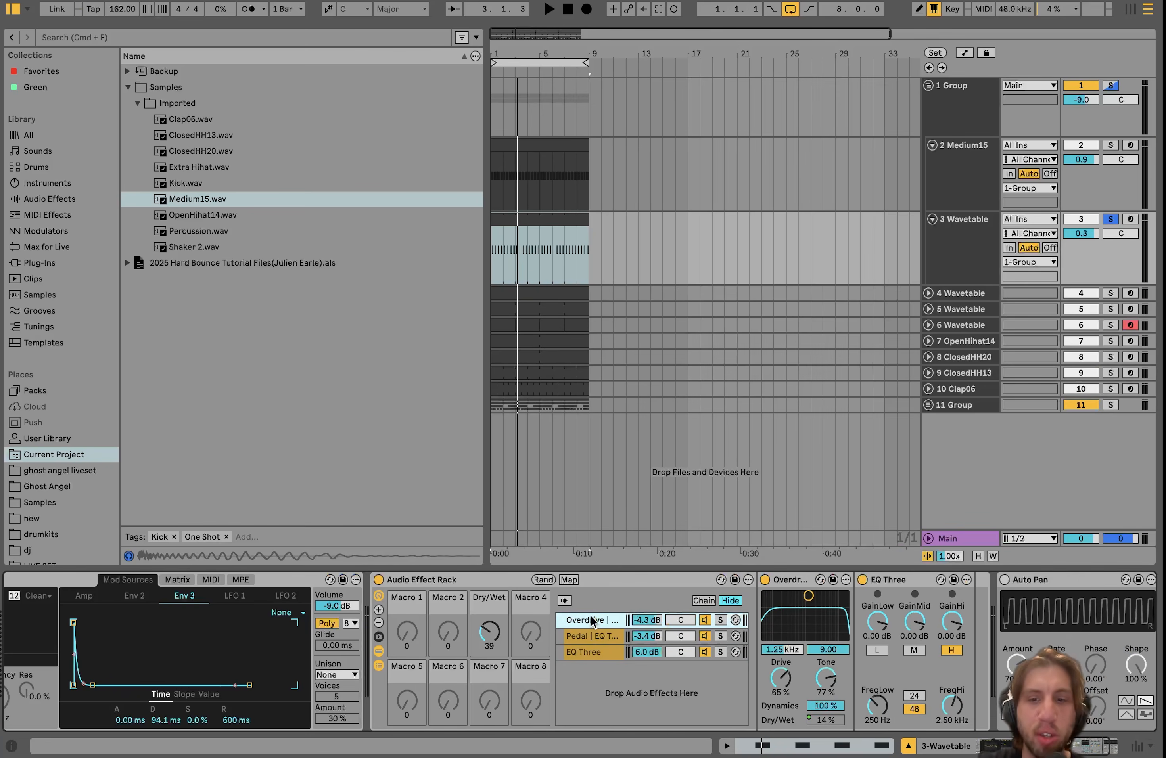
{"action": "left_click", "coordinate": [589, 638]}
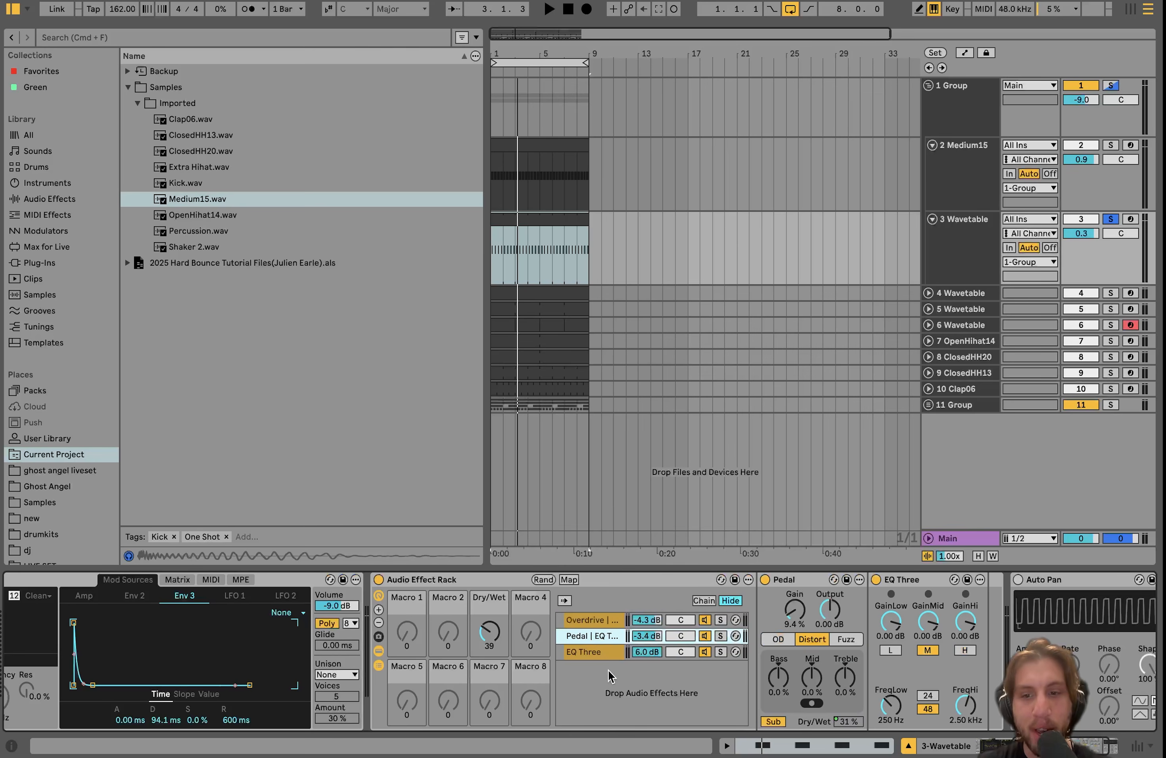
{"action": "left_click", "coordinate": [604, 655]}
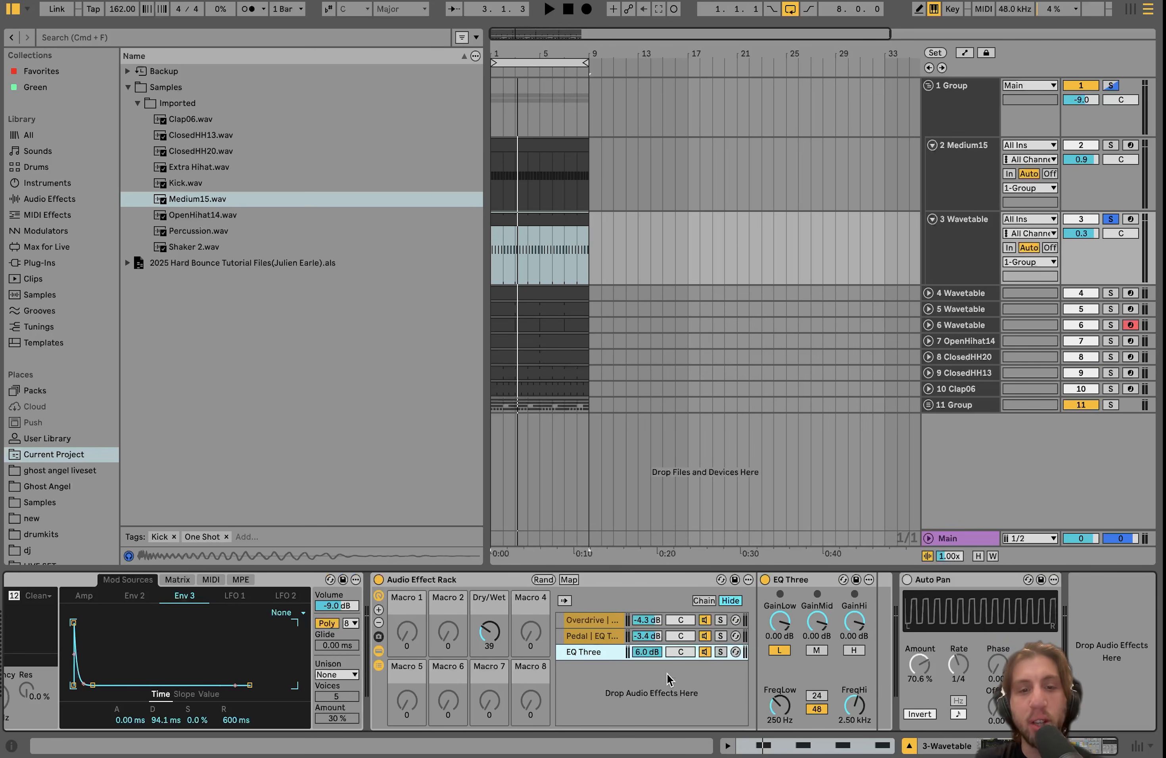
{"action": "left_click", "coordinate": [596, 634]}
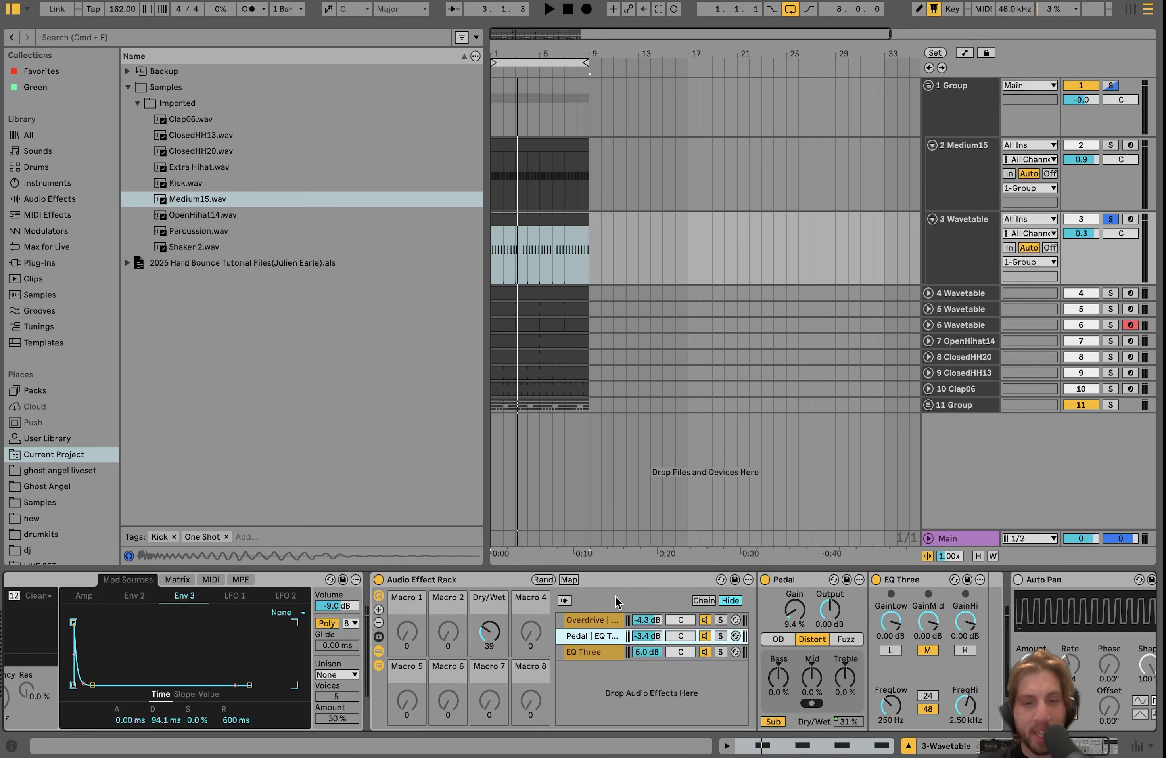
{"action": "left_click", "coordinate": [591, 622]}
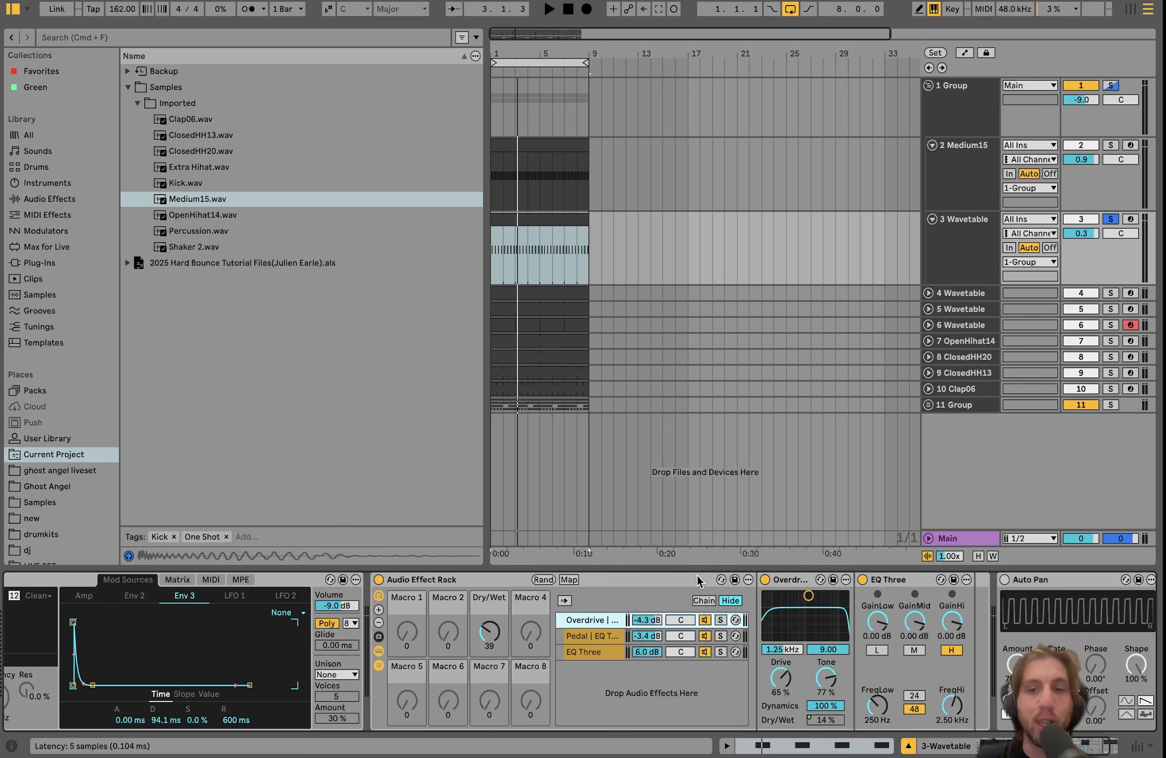
{"action": "left_click", "coordinate": [607, 586]}
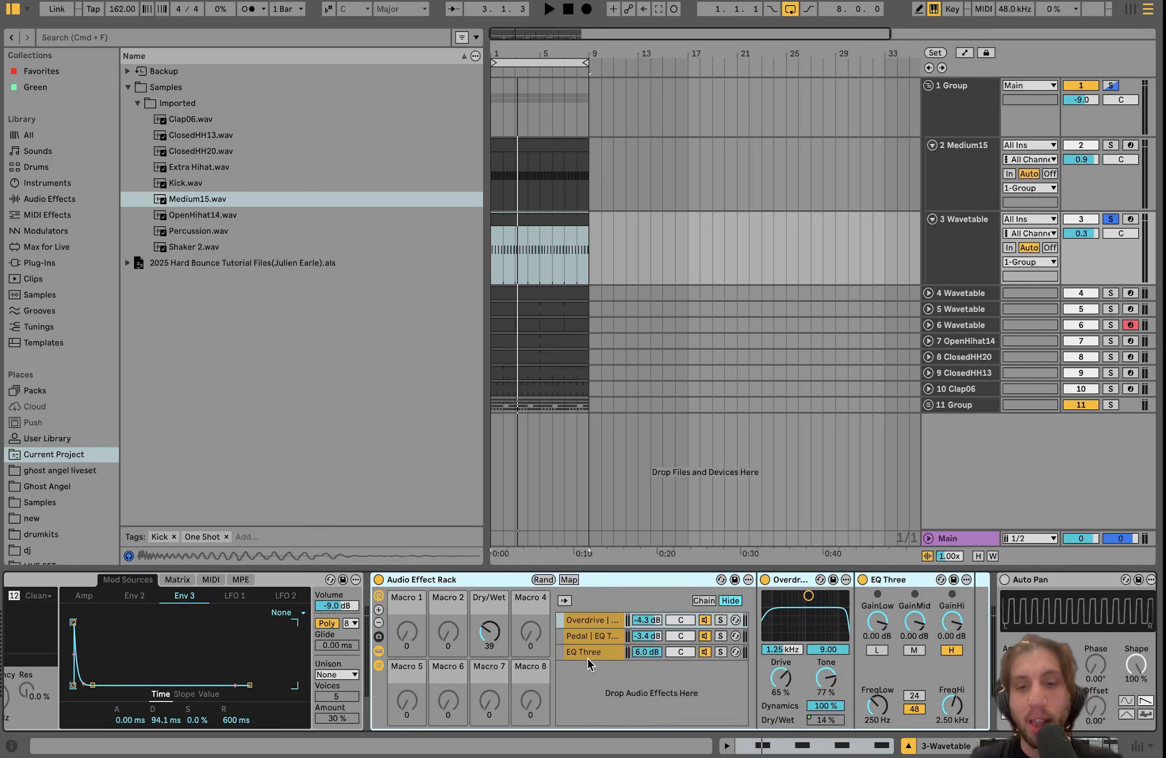
{"action": "left_click", "coordinate": [589, 636]}
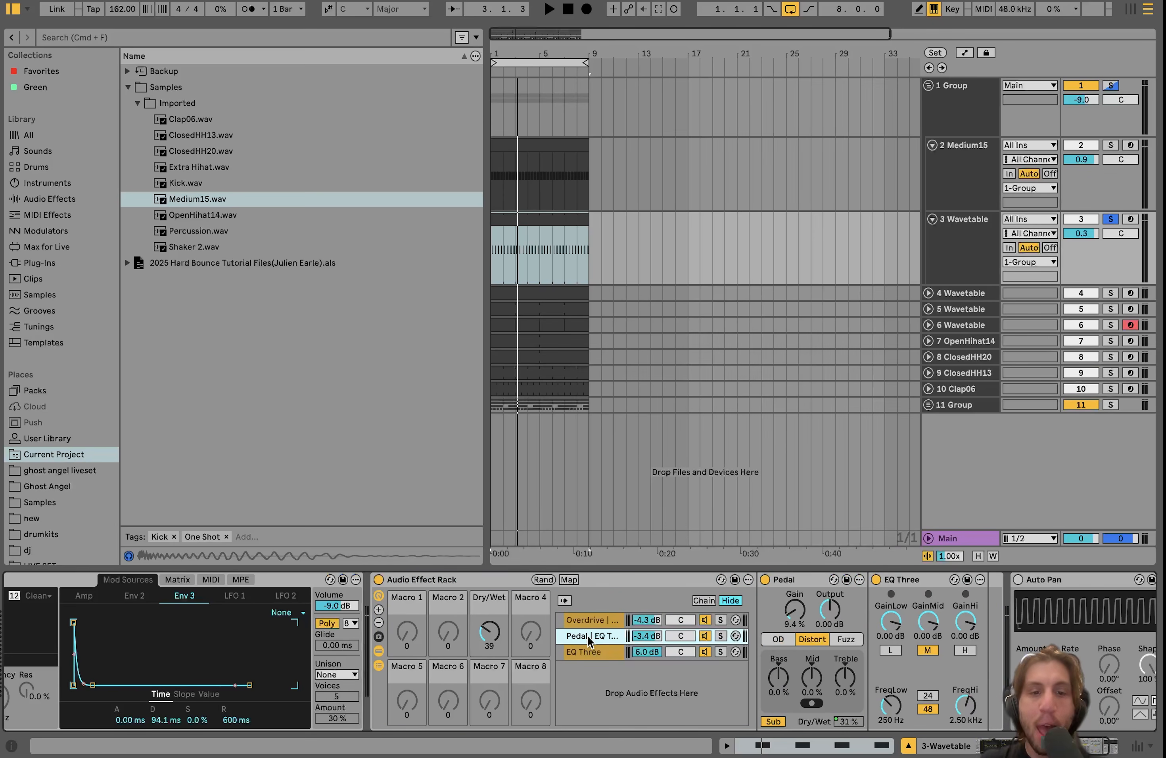
{"action": "left_click", "coordinate": [614, 621]}
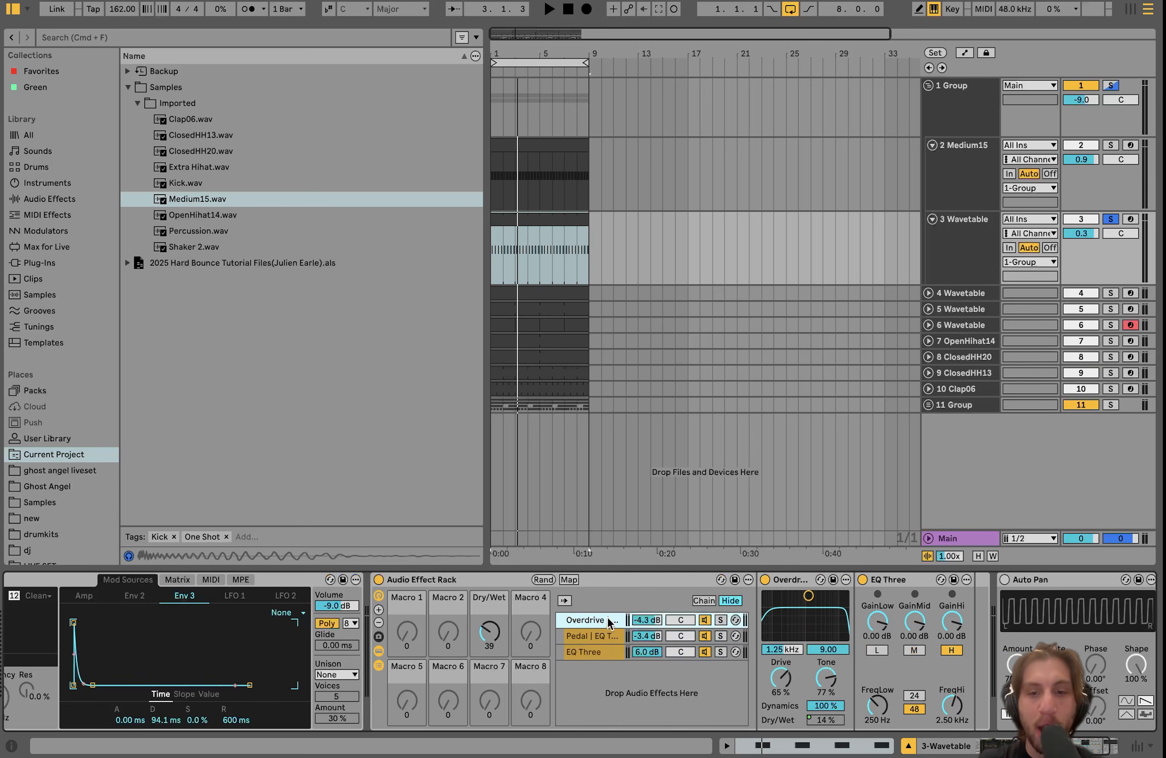
{"action": "left_click", "coordinate": [572, 637]}
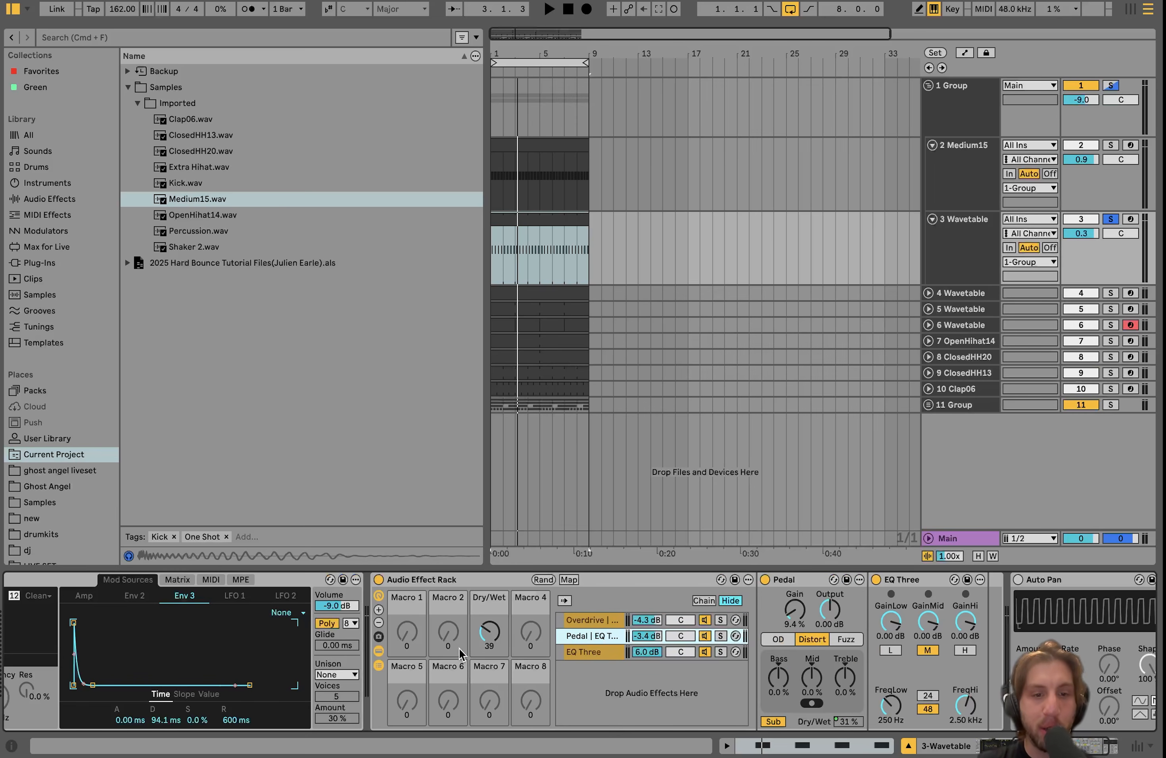
View the rack's macro mappings, try the Dry/Wet macro at 0 during playback and undo it.
{"action": "left_click", "coordinate": [569, 579]}
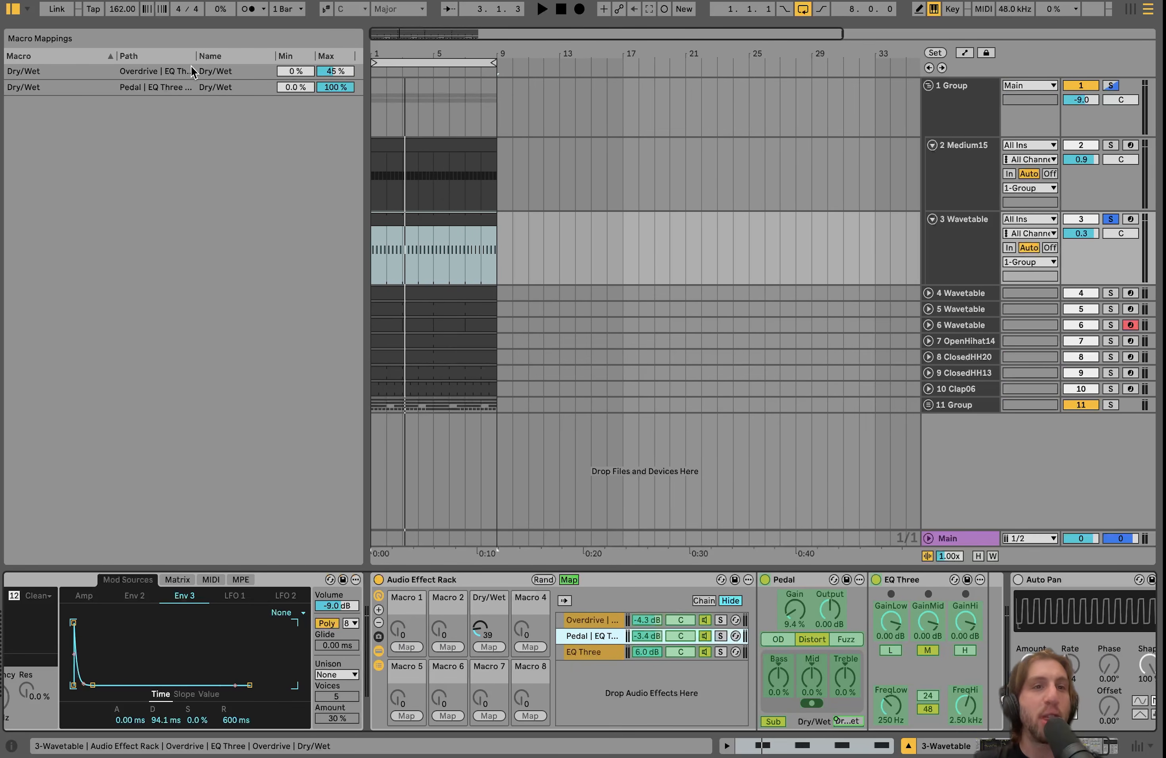
{"action": "left_click", "coordinate": [569, 580]}
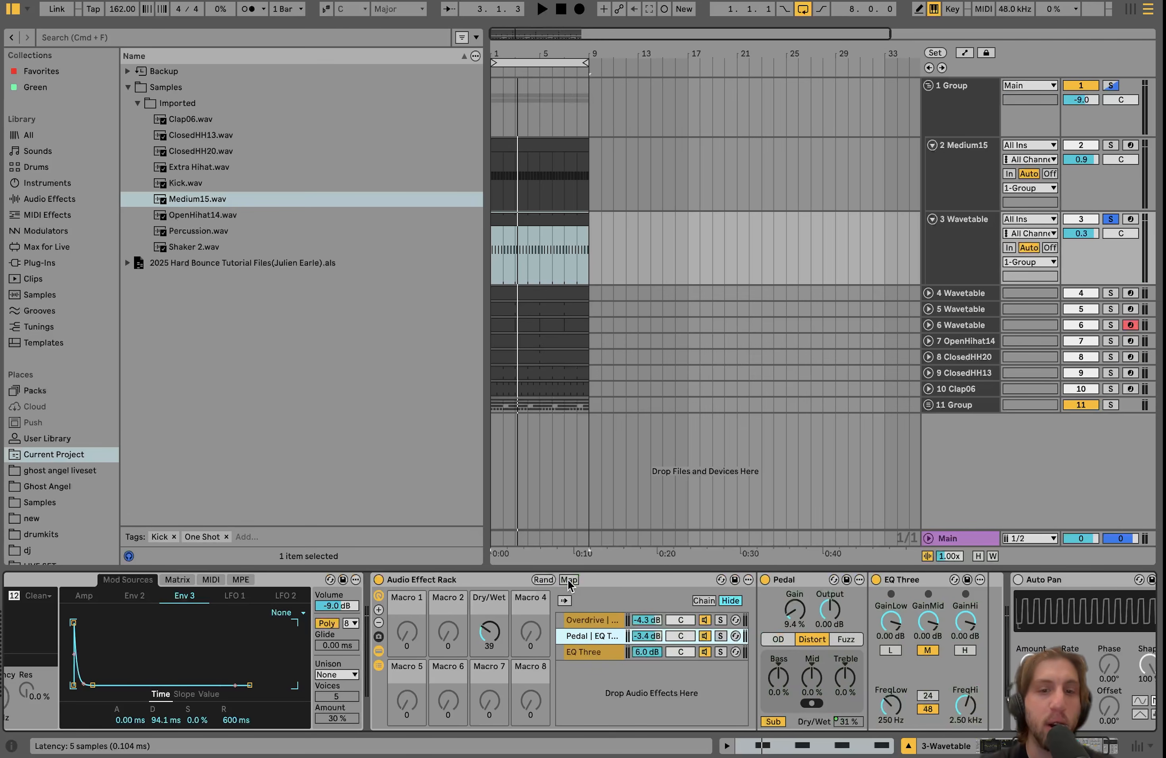
{"action": "key", "text": "space"}
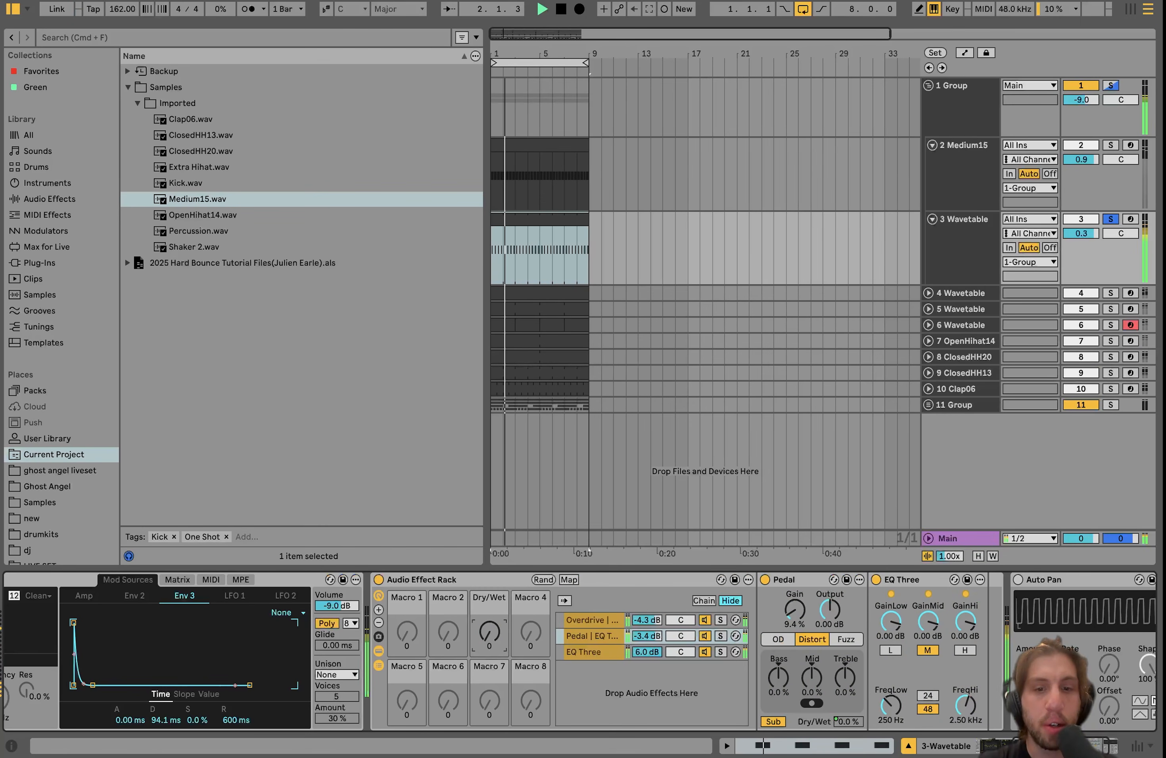
{"action": "key", "text": "super+z"}
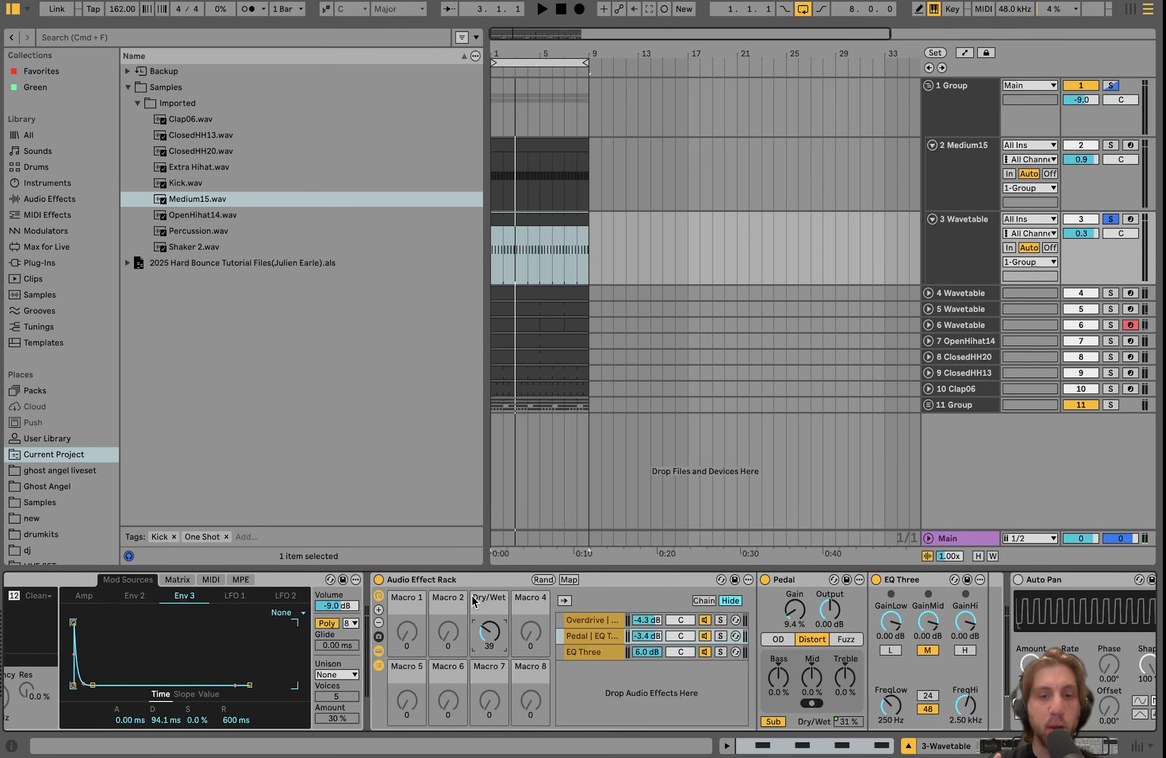
Turn on the Auto Pan after the Audio Effect Rack and play back the Wavetable track.
{"action": "left_click", "coordinate": [459, 574]}
{"action": "scroll", "coordinate": [459, 575], "scroll_direction": "right", "scroll_amount": 4}
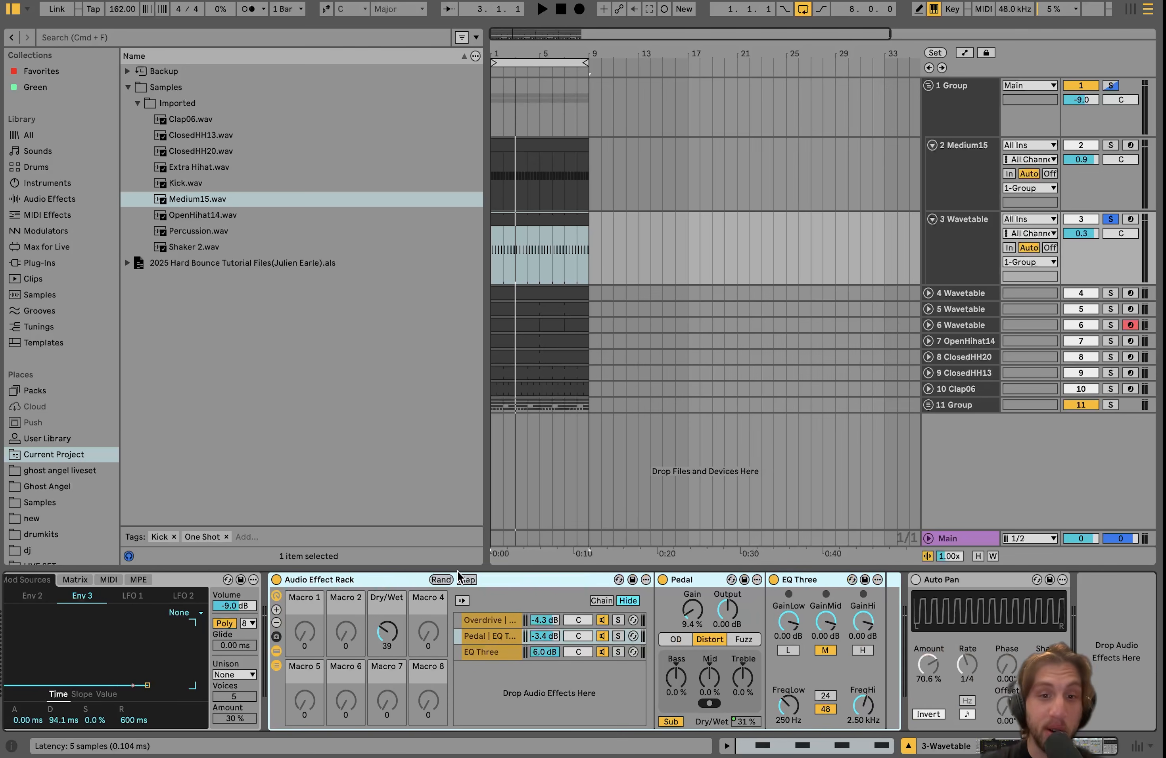
{"action": "left_click", "coordinate": [915, 579]}
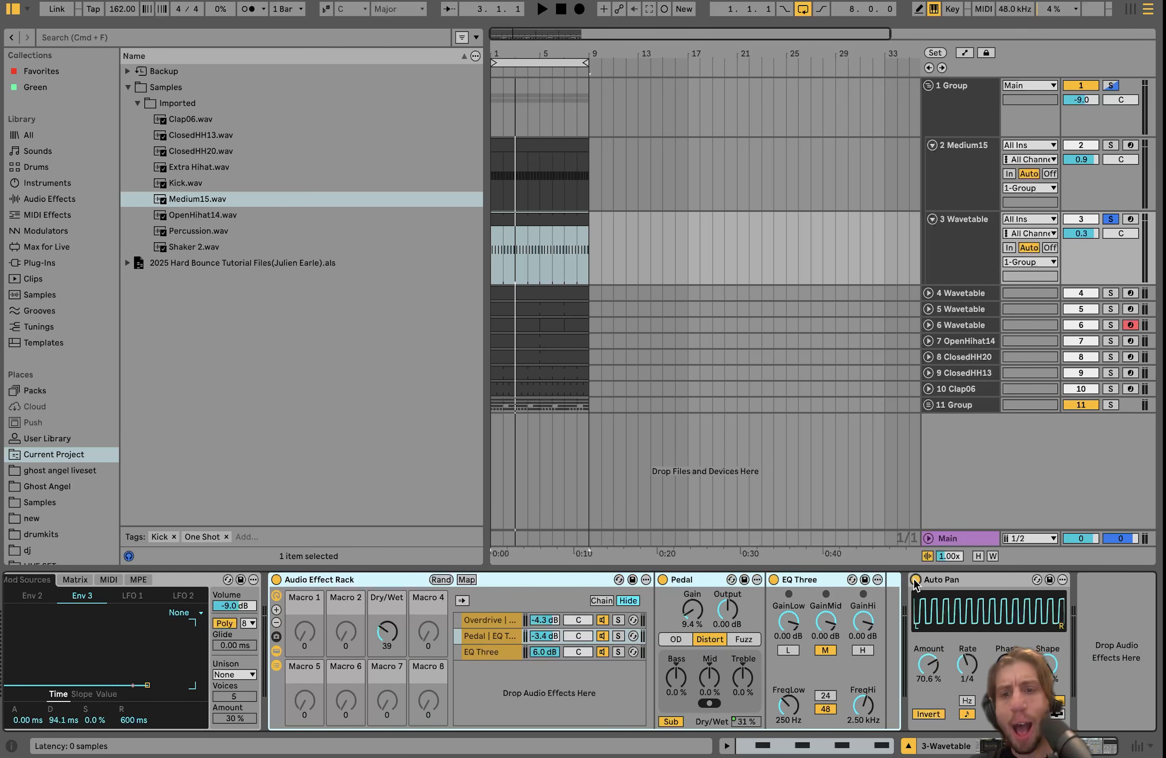
{"action": "left_click", "coordinate": [950, 586]}
{"action": "key", "text": "space"}
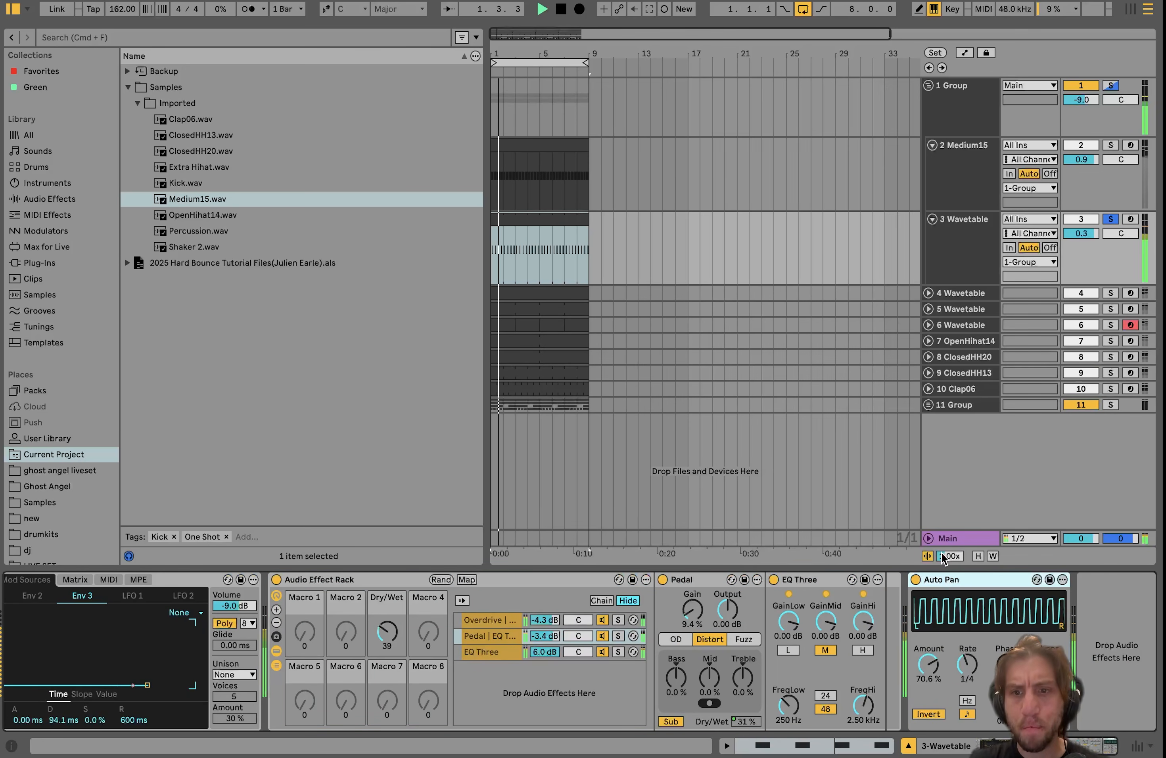
{"action": "key", "text": "space"}
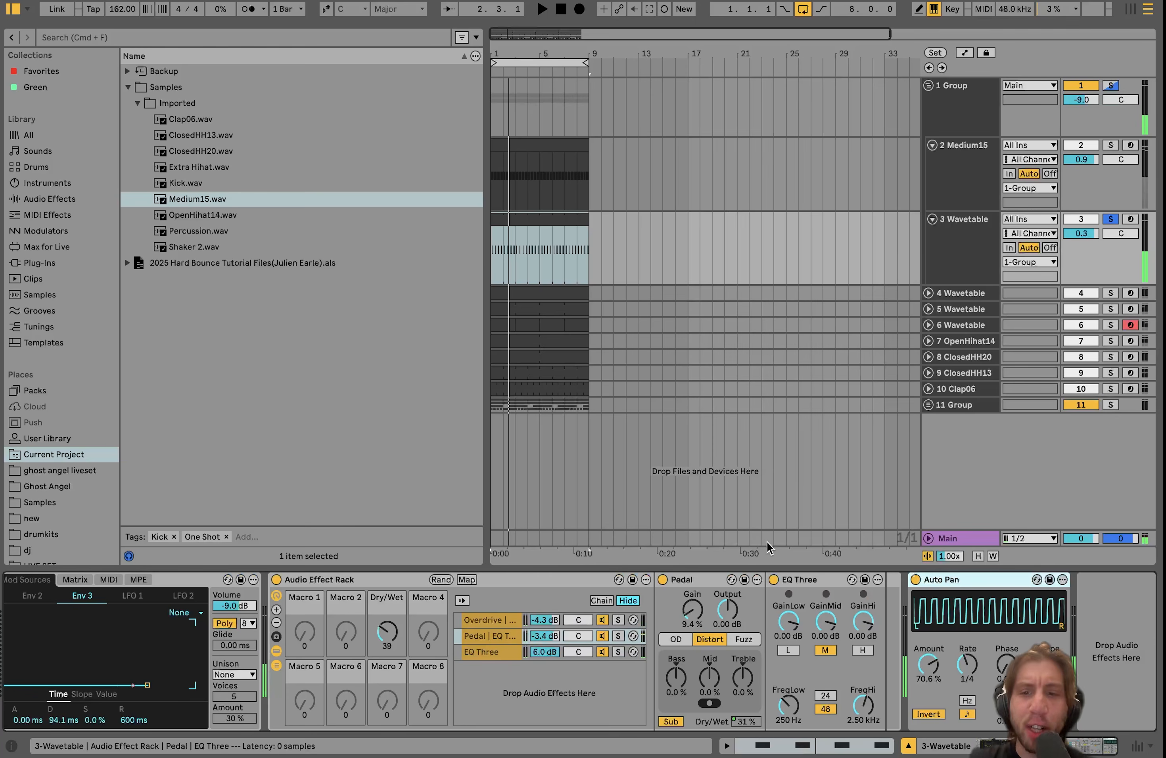
Solo the whole 1 Group, start playback and show the devices of track 3 Wavetable.
{"action": "left_click", "coordinate": [1109, 84]}
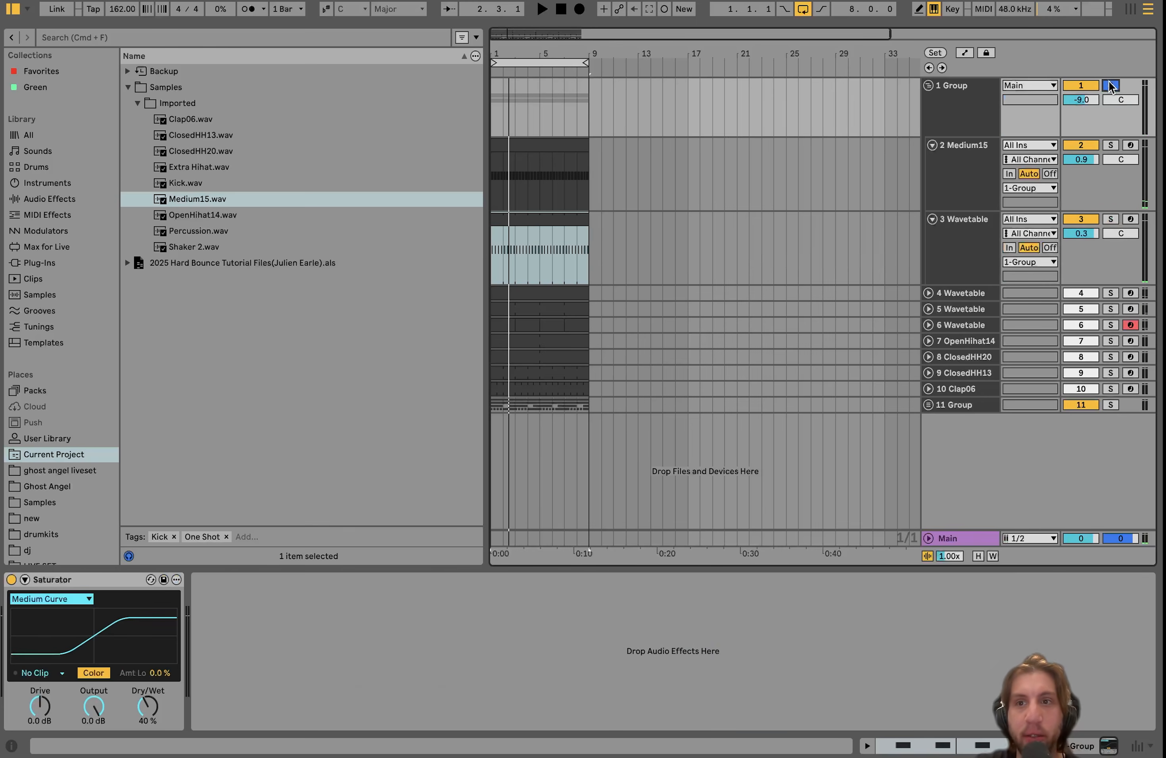
{"action": "key", "text": "space"}
{"action": "left_click", "coordinate": [983, 241]}
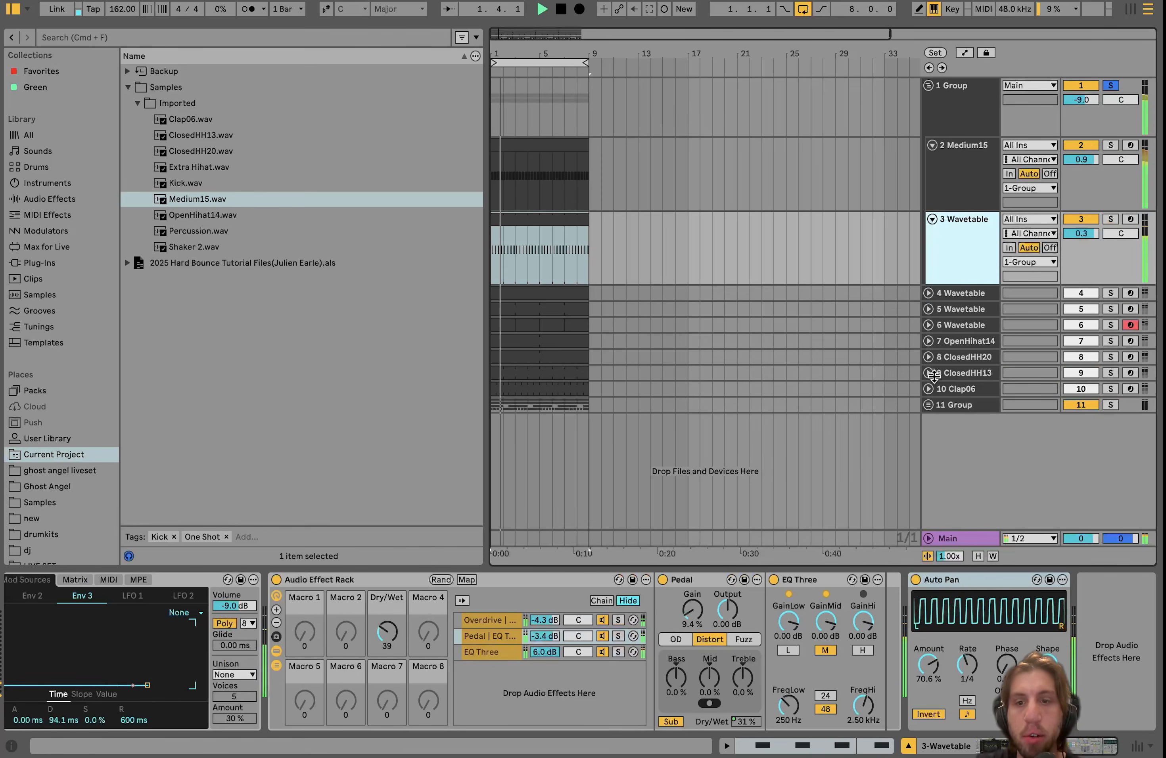
Audition the soloed group with the Wavetable track's Auto Pan off and on.
{"action": "left_click", "coordinate": [915, 581]}
{"action": "left_click", "coordinate": [916, 580]}
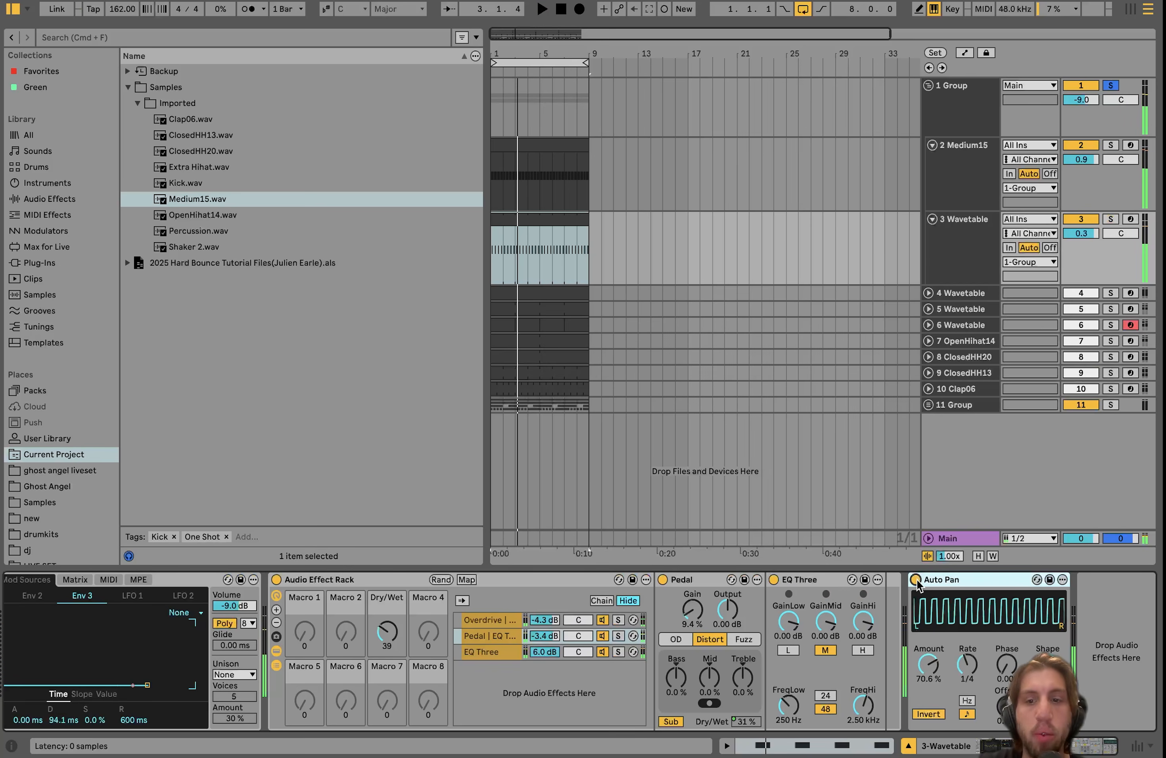
{"action": "left_click", "coordinate": [916, 580]}
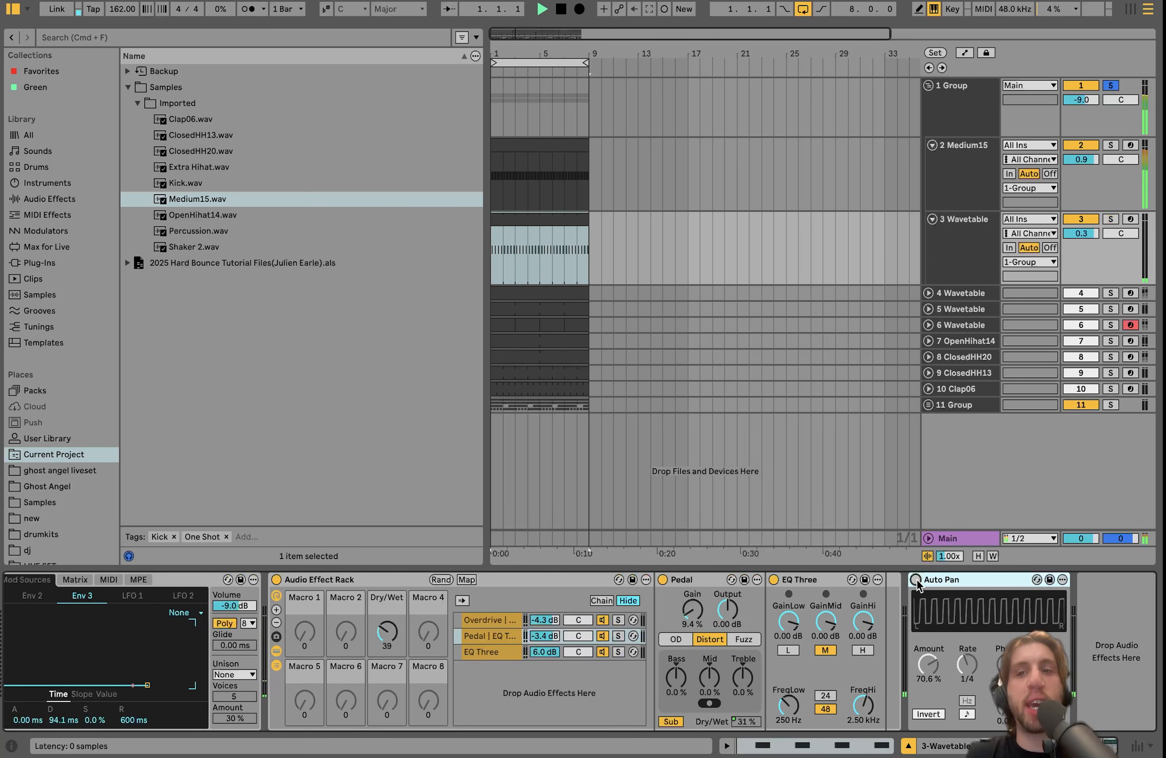
{"action": "key", "text": "space"}
{"action": "left_click", "coordinate": [915, 580]}
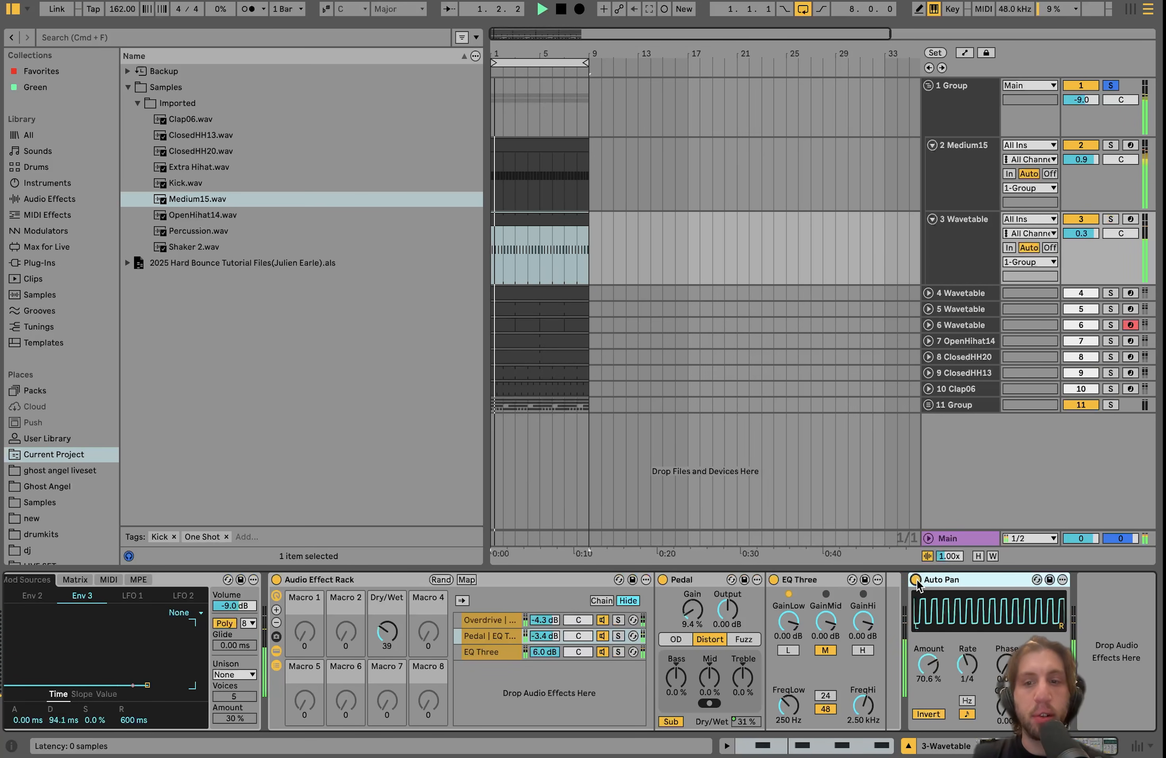
Try the Auto Pan amount at 100 % during playback and undo the change.
{"action": "left_click_drag", "start_coordinate": [934, 683], "coordinate": [931, 615]}
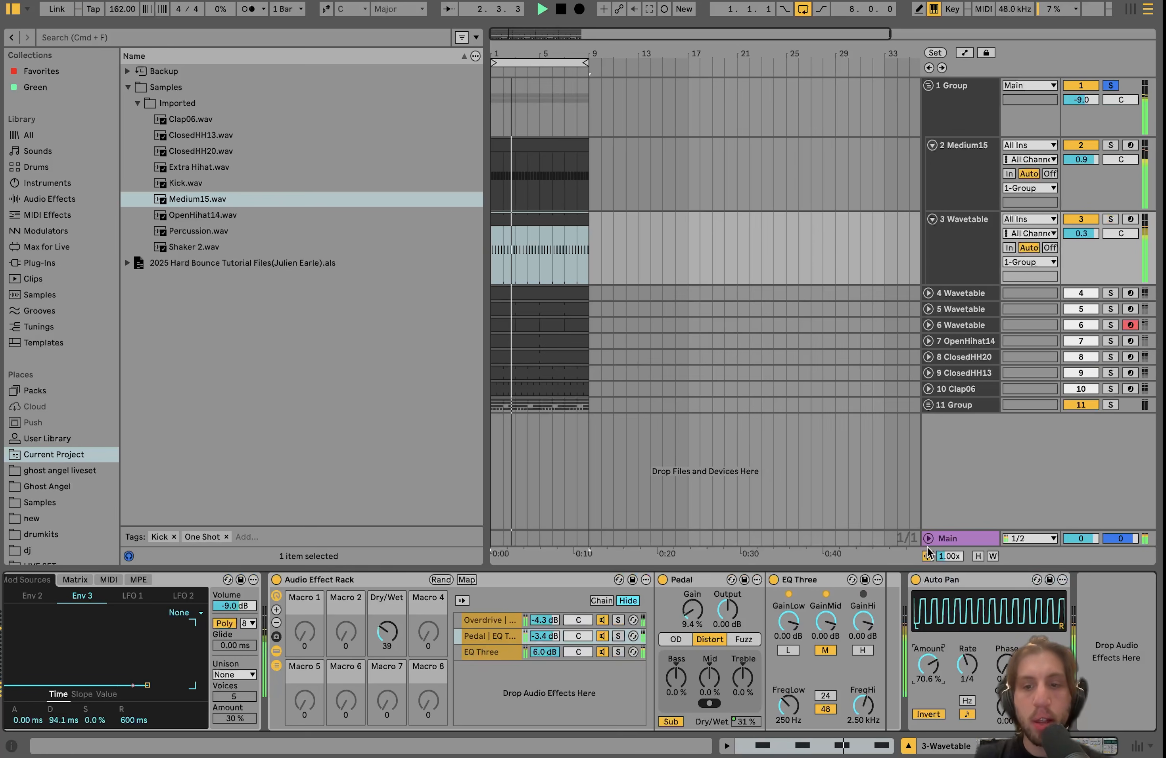
{"action": "key", "text": "space"}
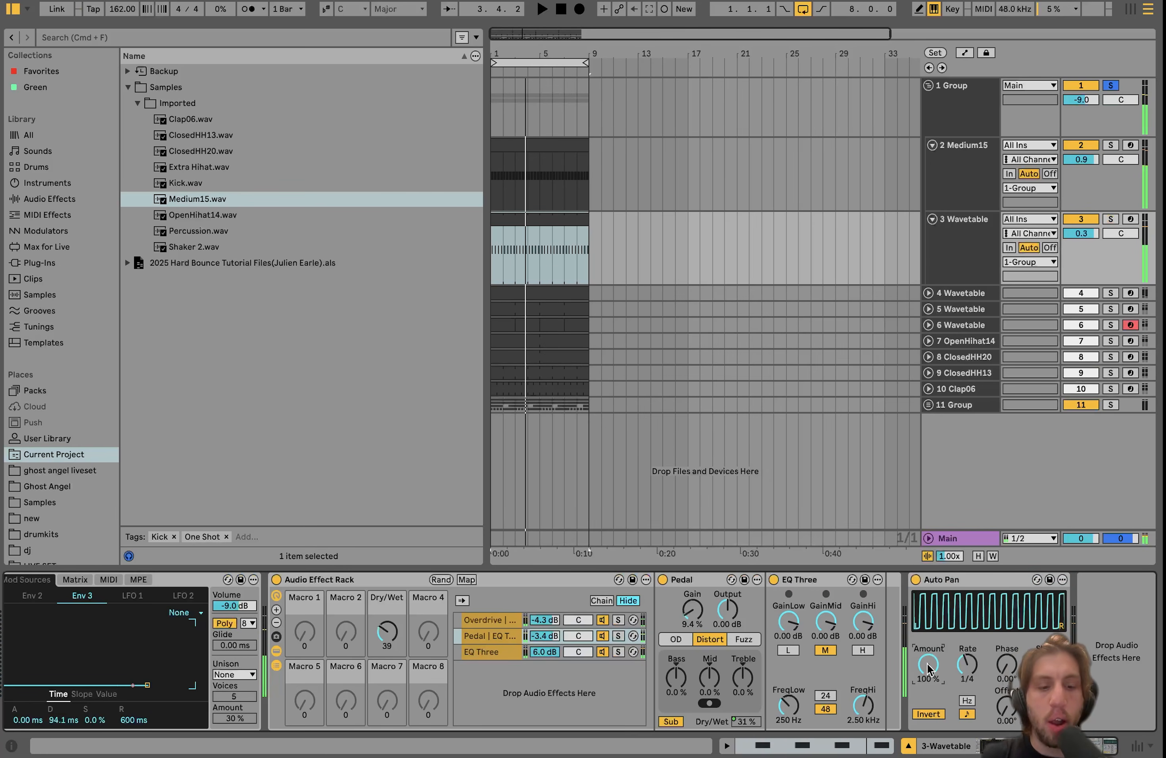
{"action": "key", "text": "super+z"}
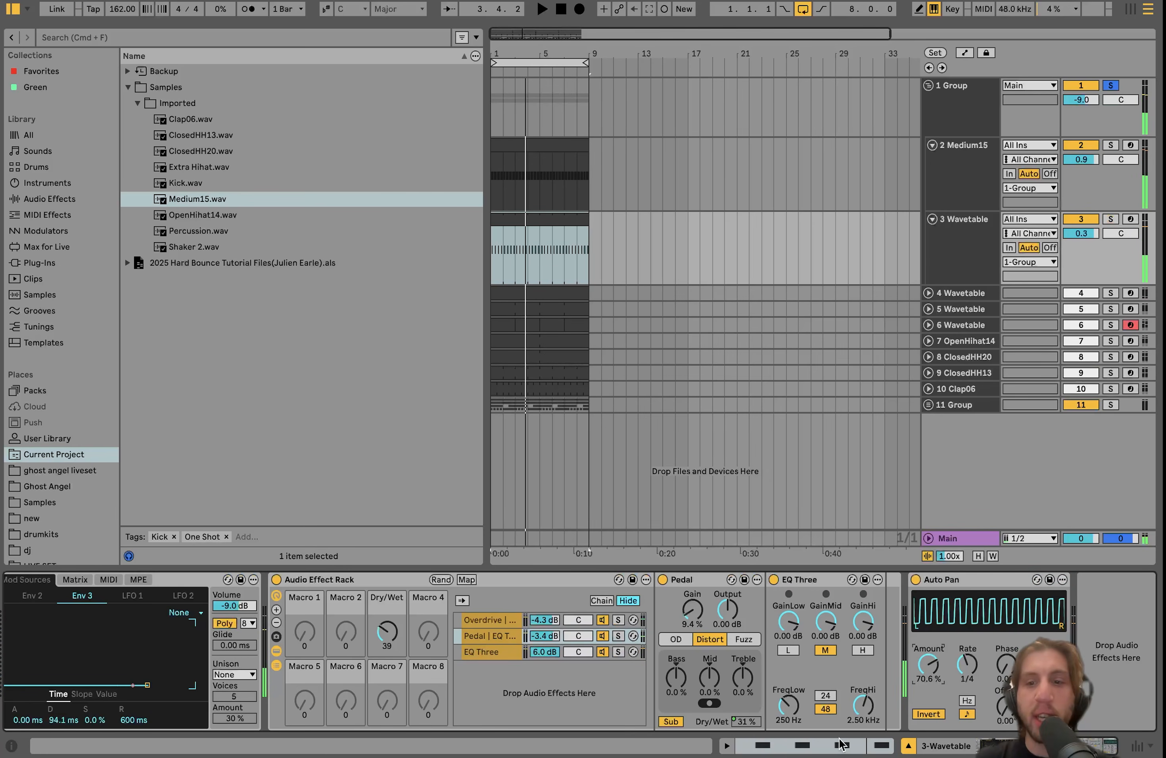
Show the Saturator on the 1 Group track and audition the group with it off and on.
{"action": "left_click", "coordinate": [941, 104]}
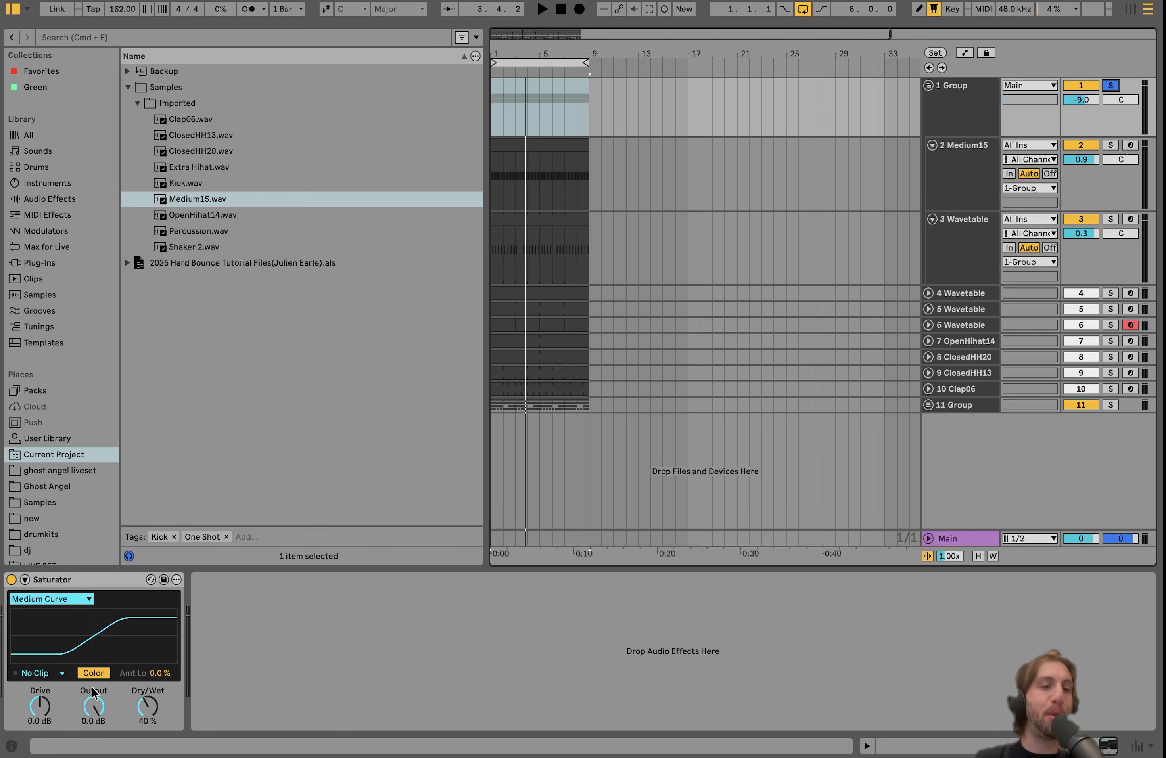
{"action": "left_click", "coordinate": [12, 581]}
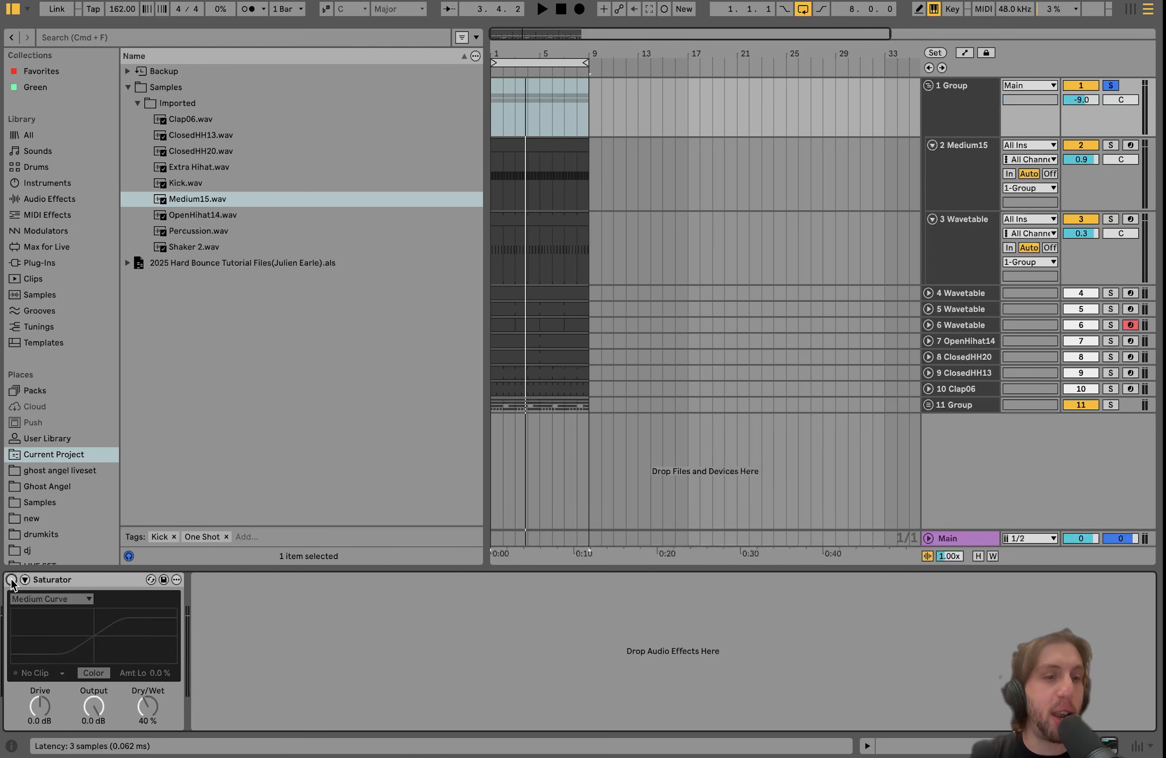
{"action": "key", "text": "space"}
{"action": "left_click", "coordinate": [11, 581]}
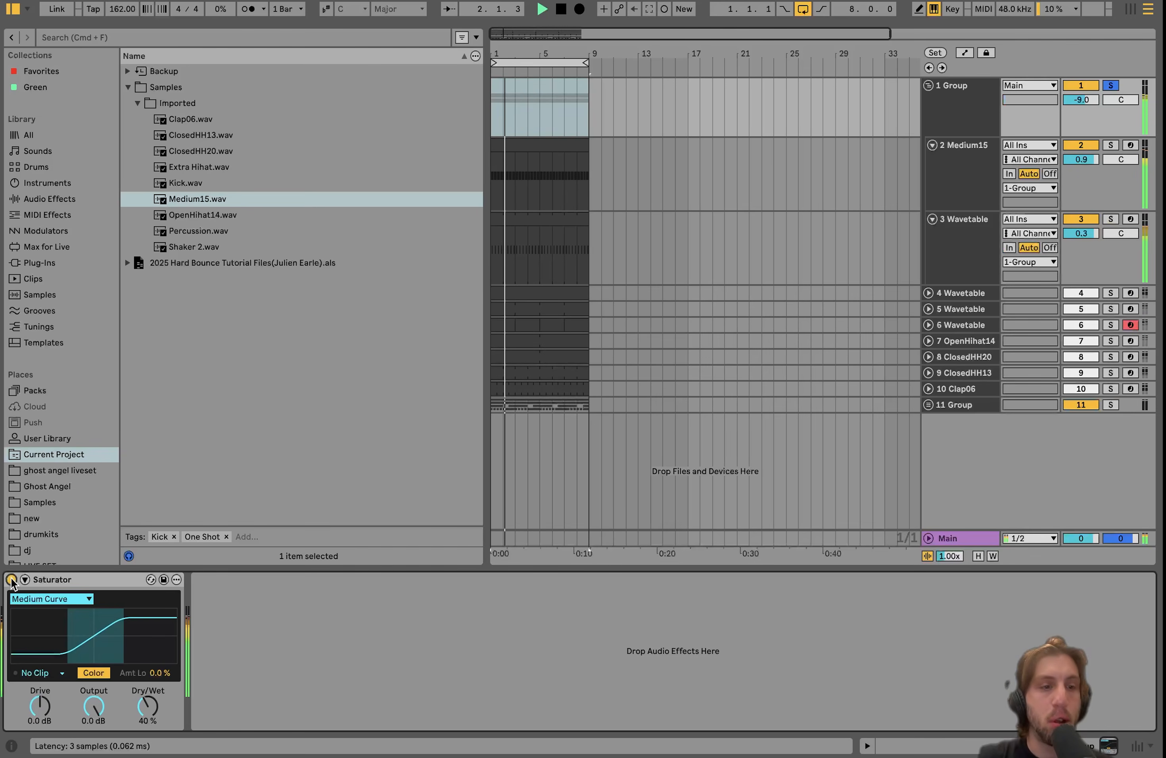
{"action": "left_click", "coordinate": [12, 580]}
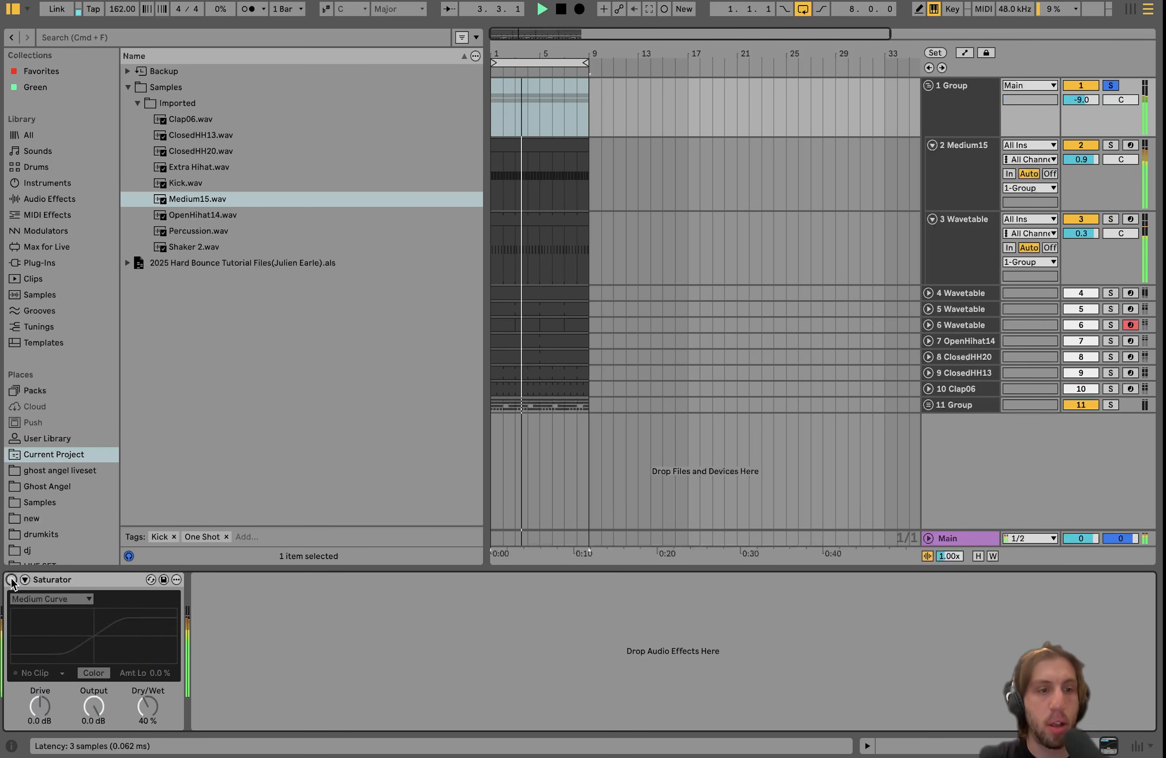
{"action": "left_click", "coordinate": [11, 581]}
{"action": "key", "text": "space"}
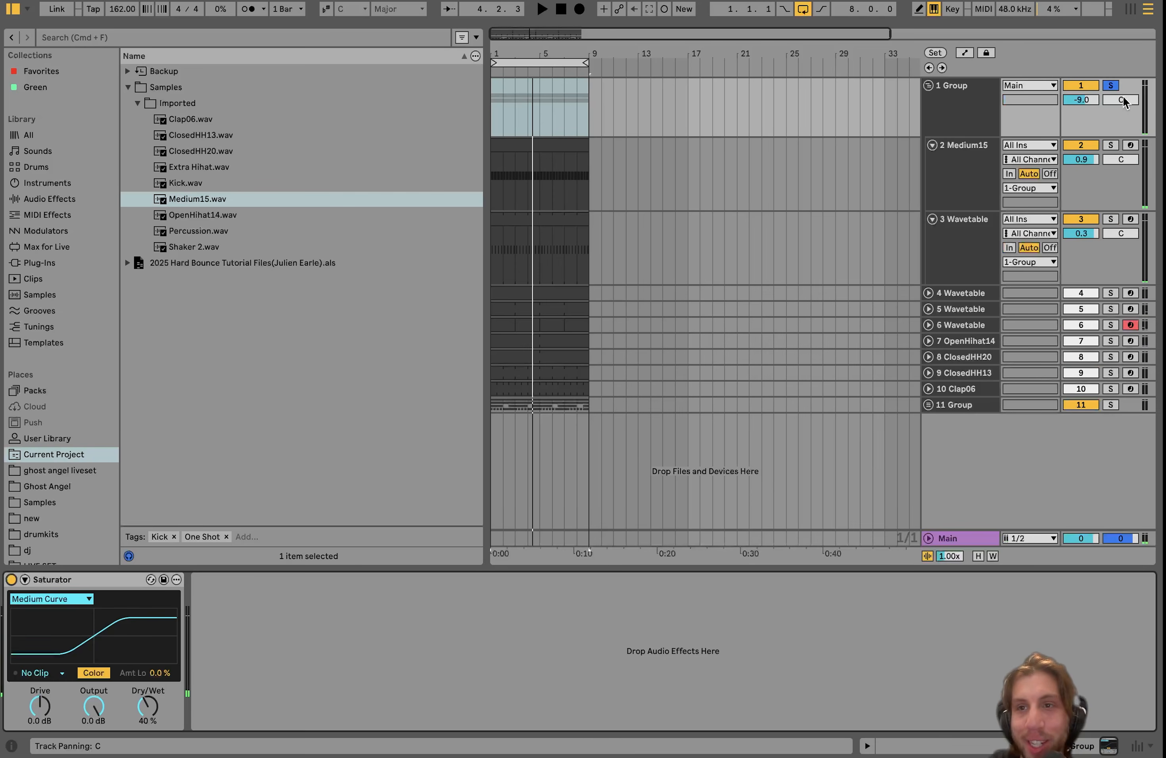
Unsolo the 1 Group track and audition the full mix with the group's Saturator off and on.
{"action": "left_click", "coordinate": [1110, 85]}
{"action": "key", "text": "space"}
{"action": "left_click", "coordinate": [11, 581]}
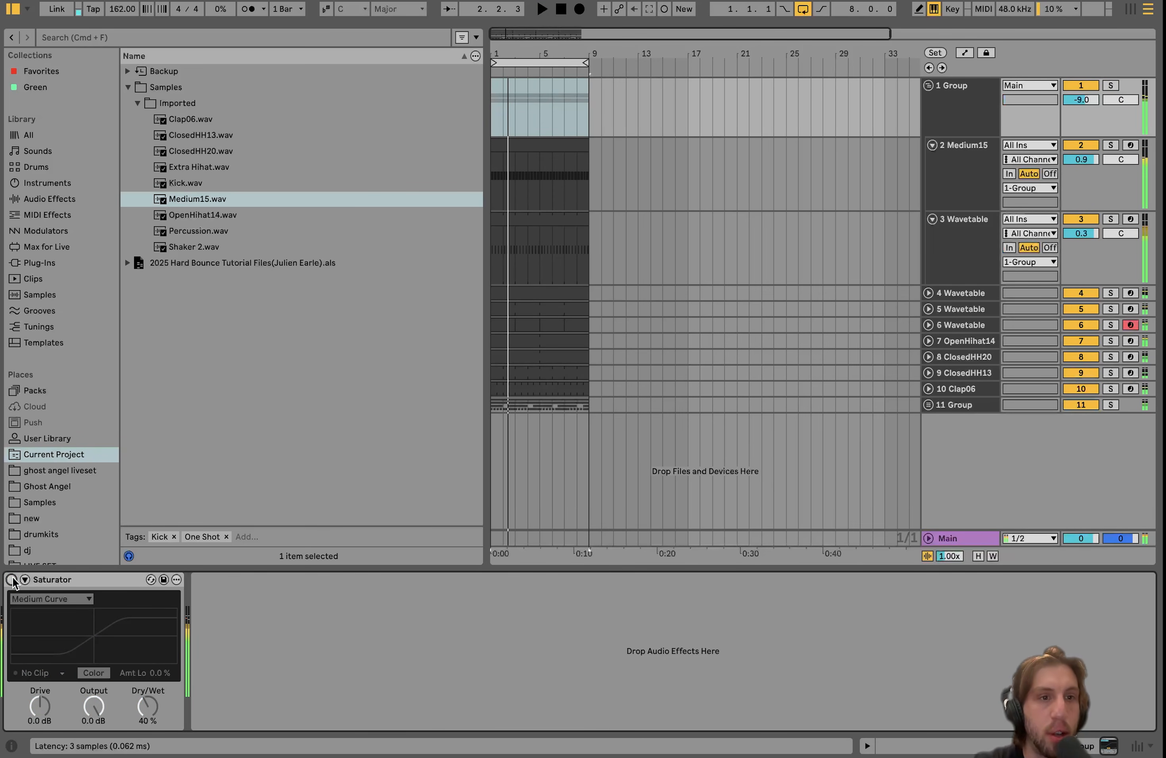
{"action": "left_click", "coordinate": [12, 581]}
{"action": "key", "text": "space"}
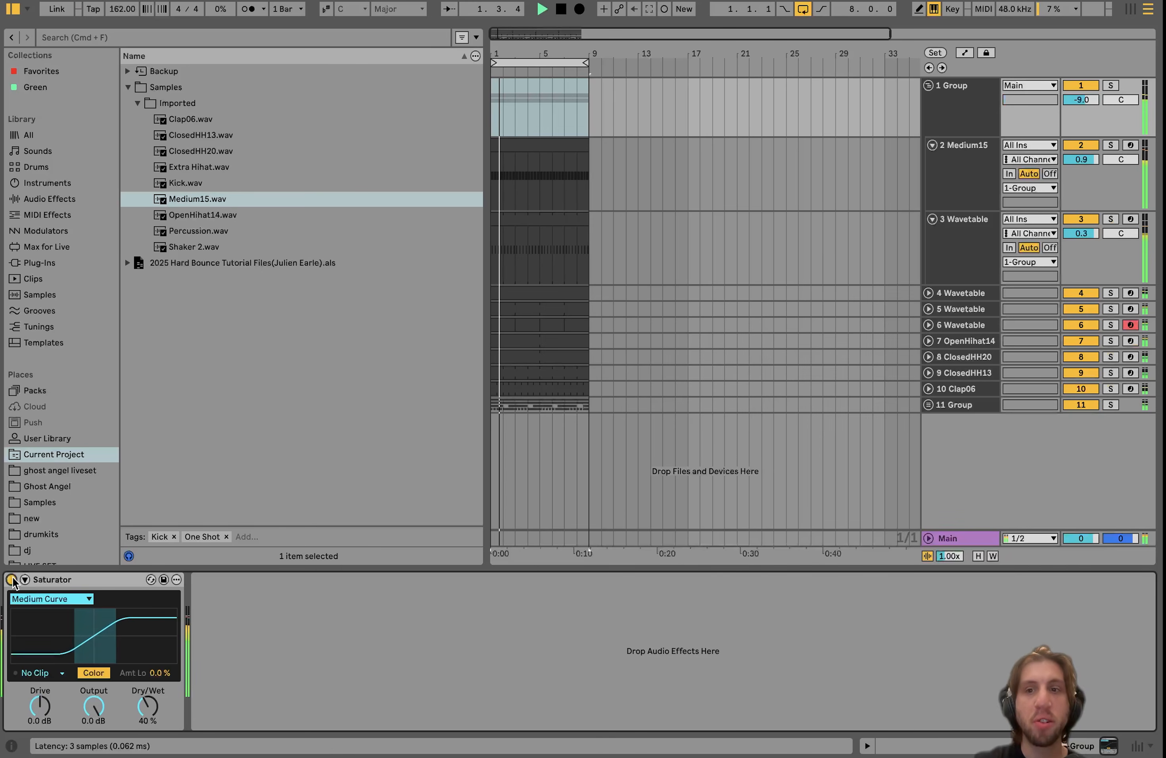
{"action": "key", "text": "space"}
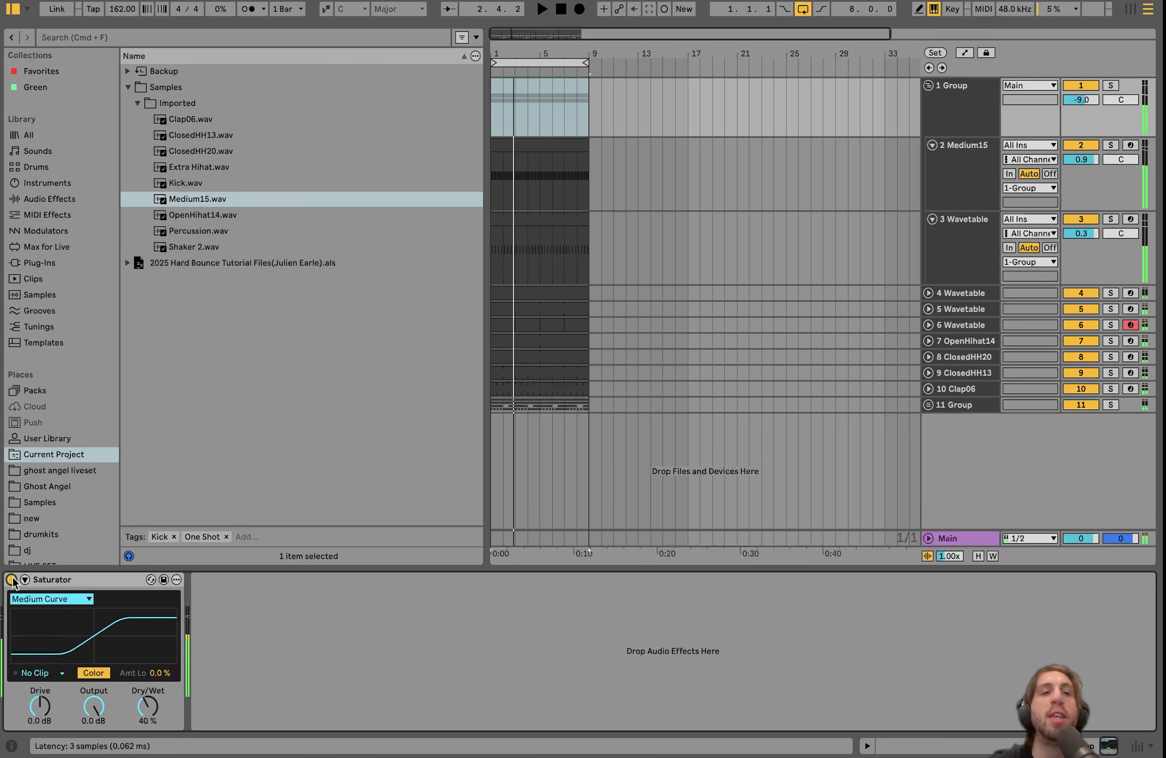
Solo 1 Group again, try the Saturator's Dry/Wet at 100 % during playback, and undo the change.
{"action": "left_click", "coordinate": [1111, 86]}
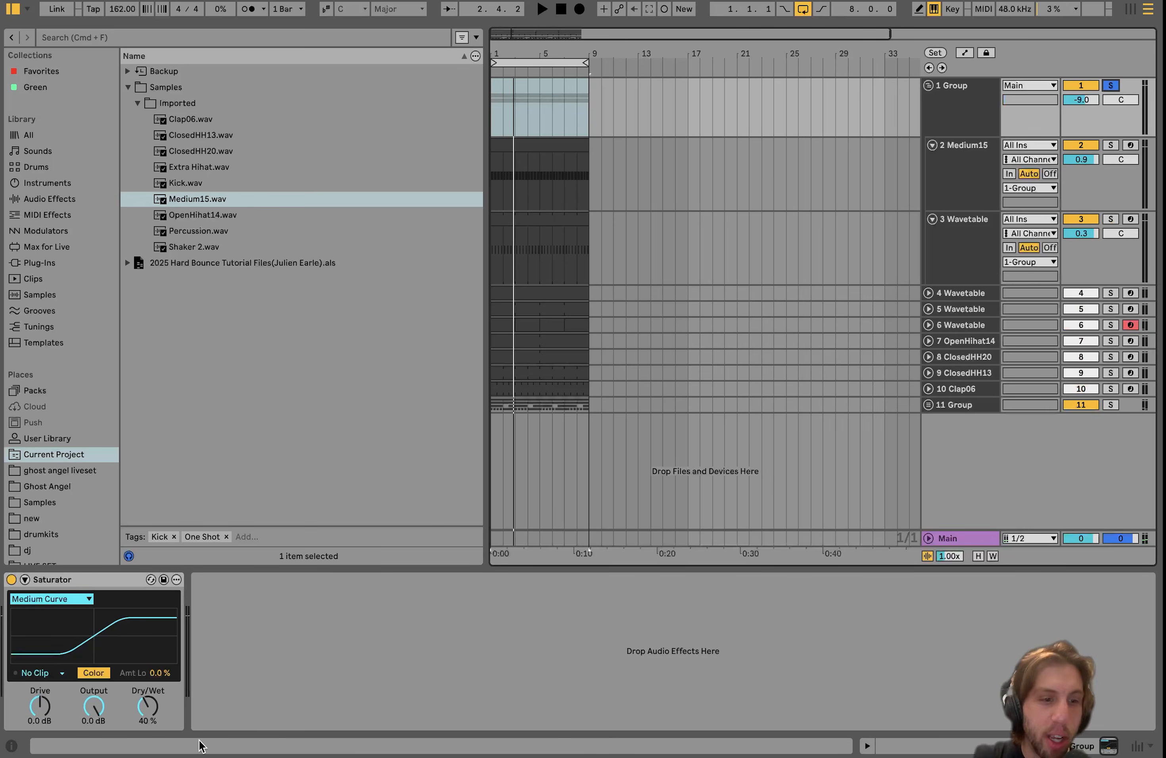
{"action": "left_click_drag", "start_coordinate": [147, 713], "coordinate": [147, 645]}
{"action": "key", "text": "space"}
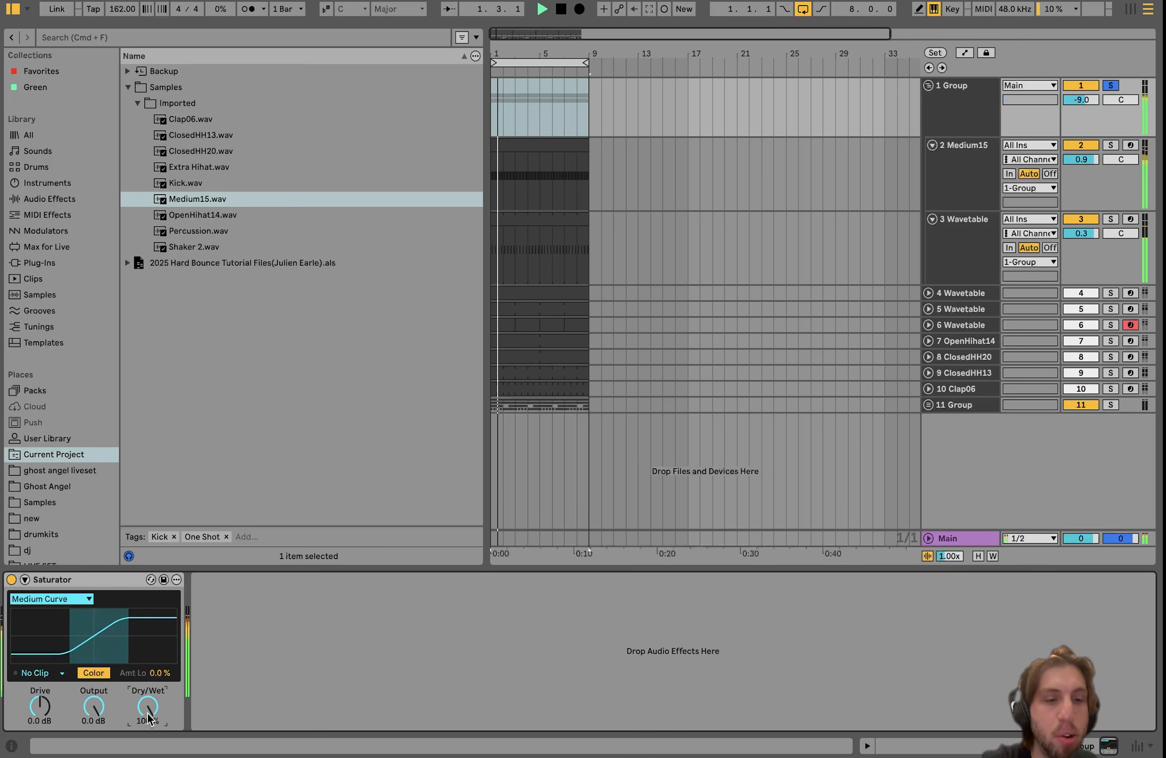
{"action": "key", "text": "space"}
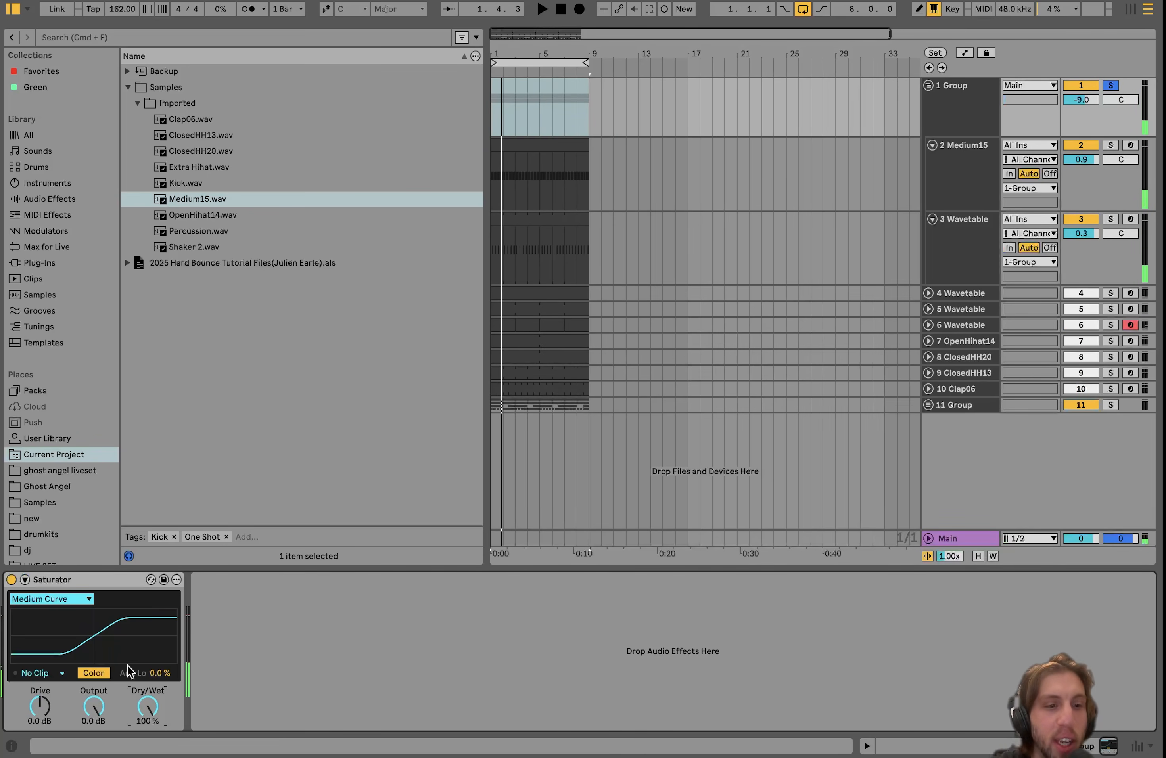
{"action": "key", "text": "super+z"}
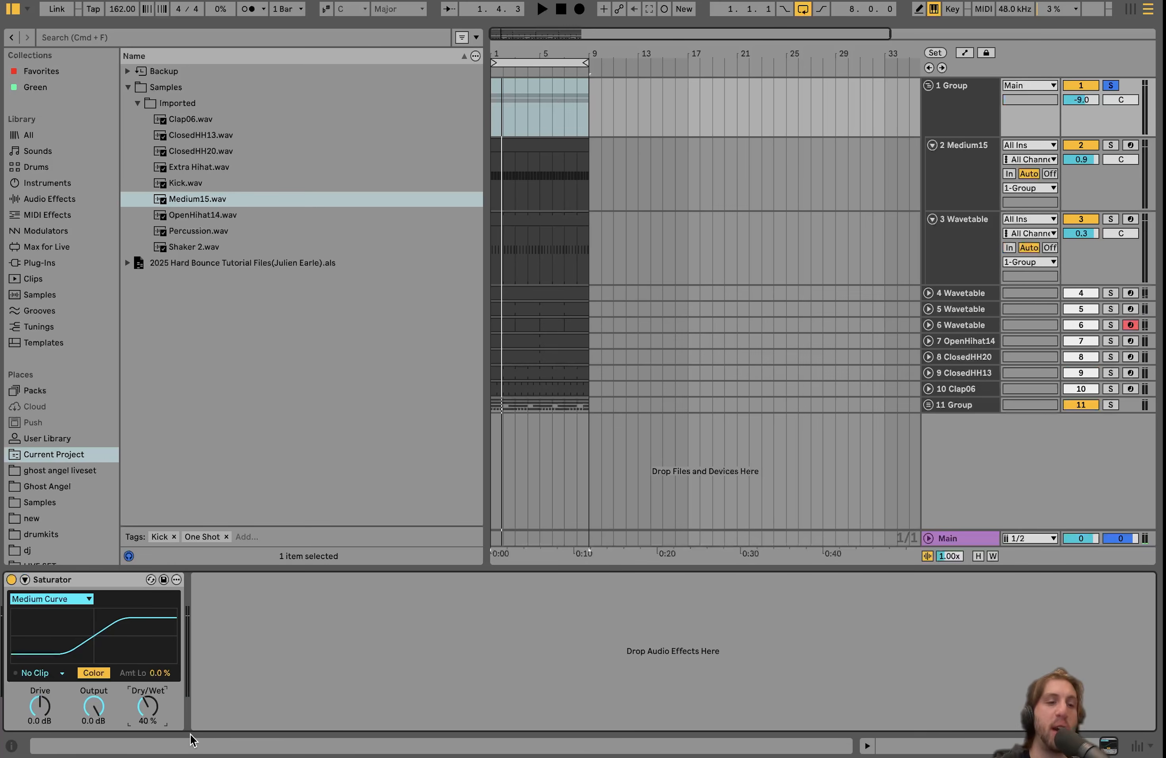
Try the Saturator's Hard Curve with Dry/Wet at 18 % during playback, undo both changes, and replay the group.
{"action": "key", "text": "space"}
{"action": "left_click", "coordinate": [51, 599]}
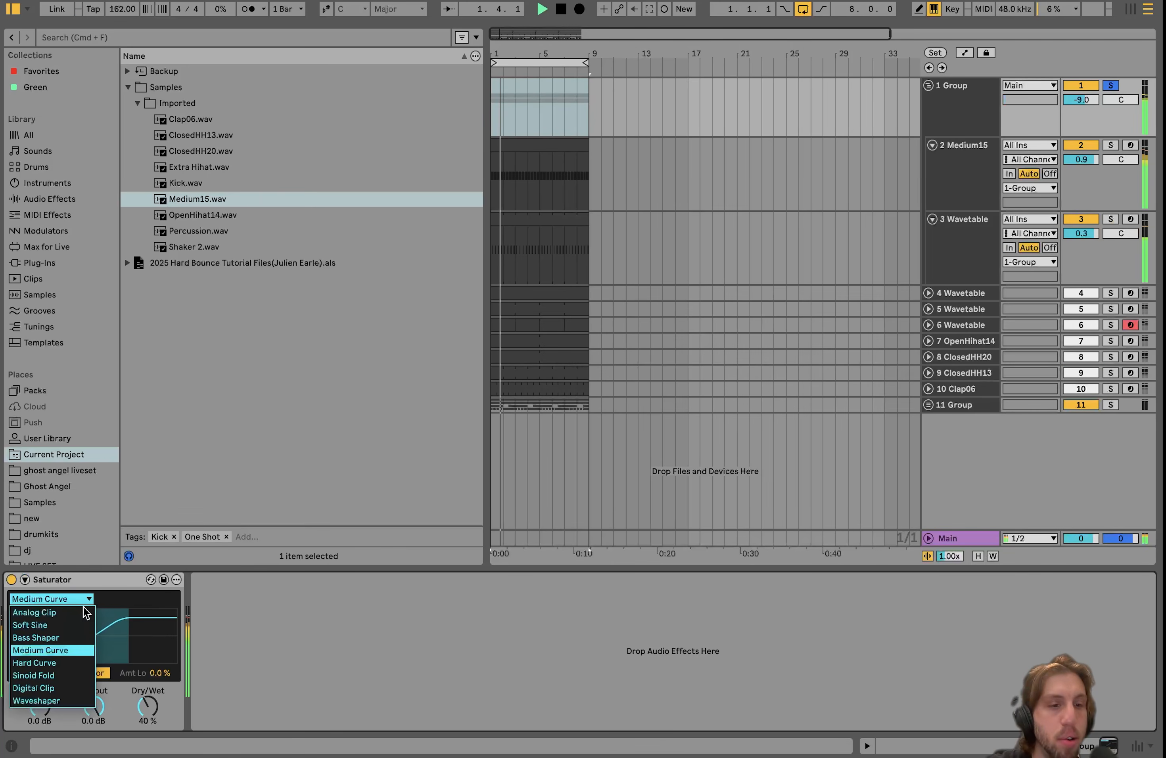
{"action": "left_click", "coordinate": [71, 661]}
{"action": "left_click_drag", "start_coordinate": [147, 706], "coordinate": [147, 724]}
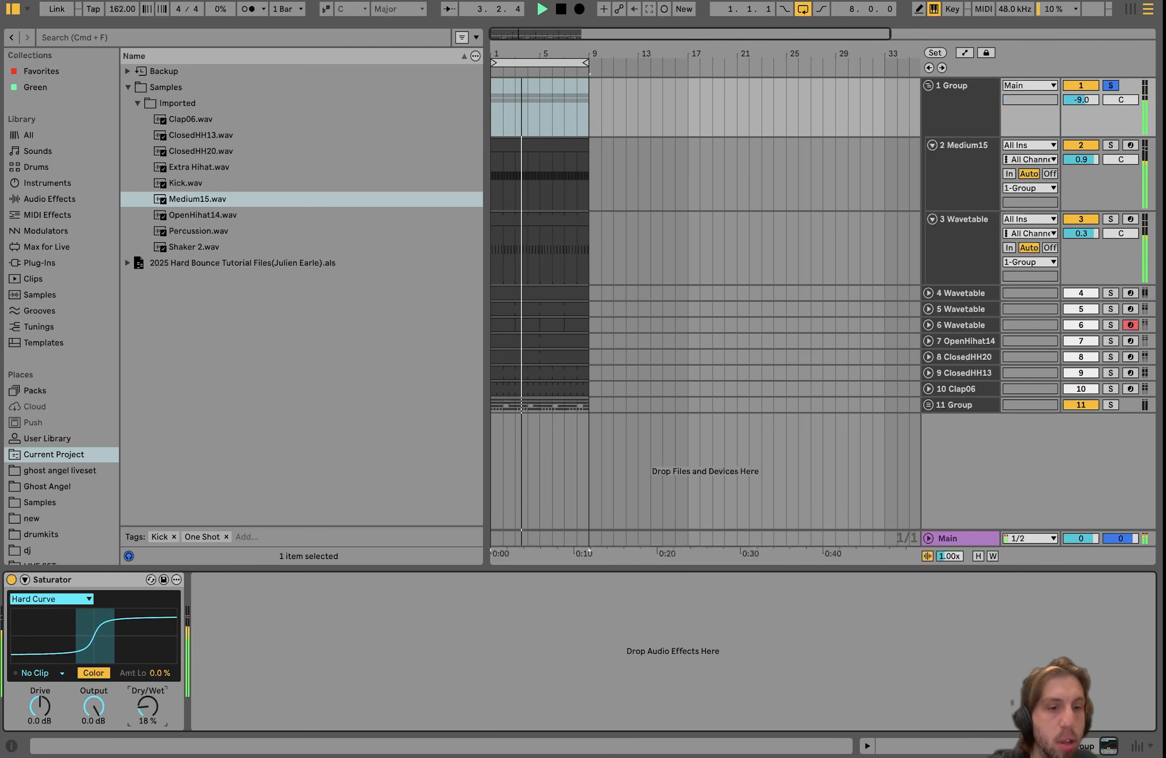
{"action": "key", "text": "space"}
{"action": "key", "text": "super+z"}
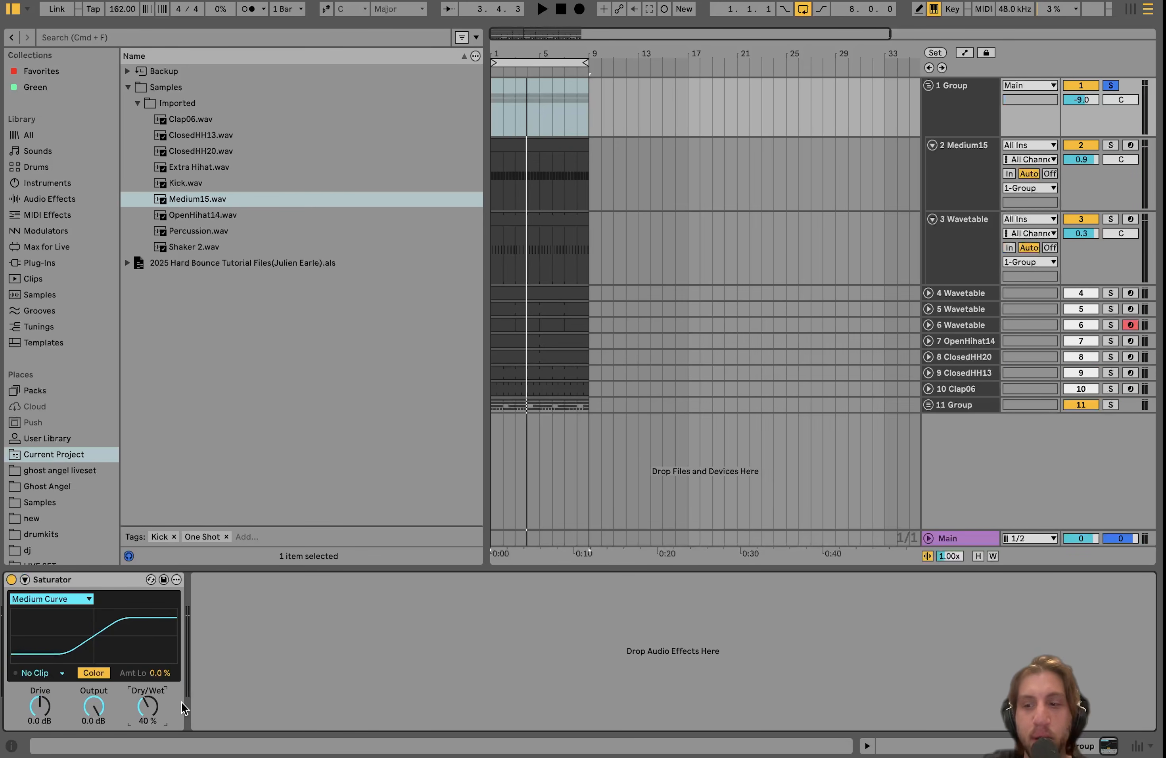
{"action": "key", "text": "space"}
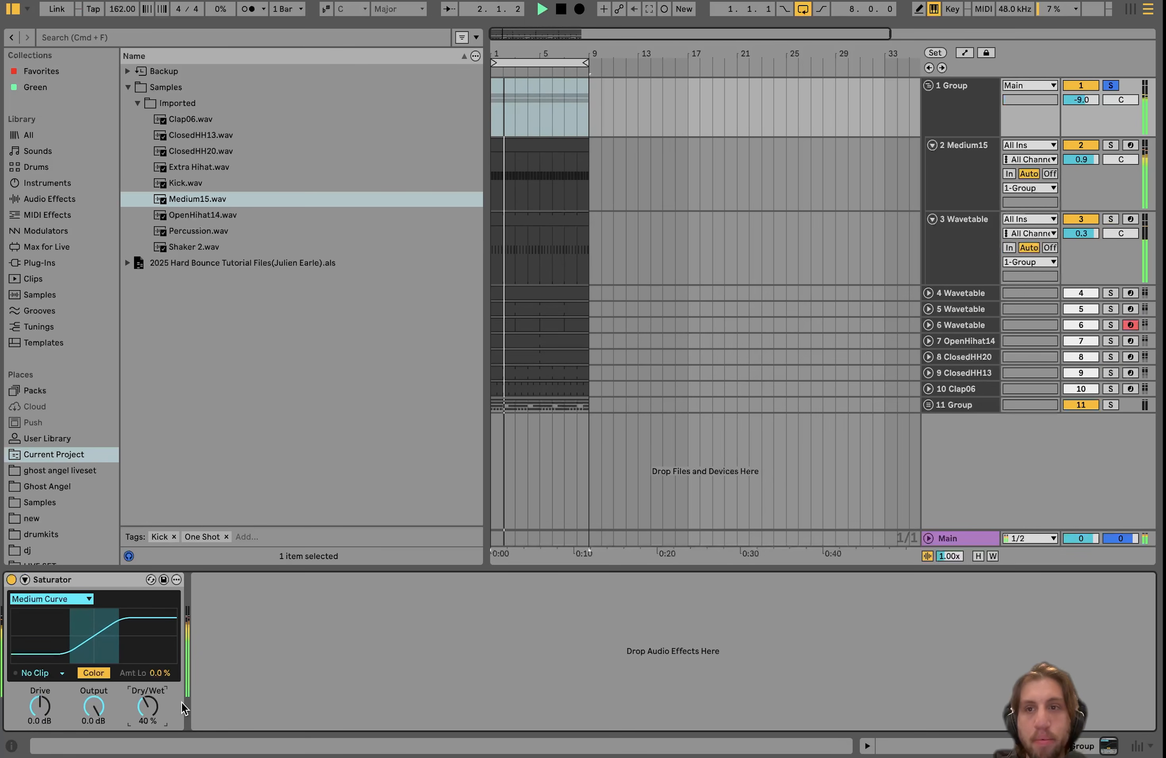
{"action": "key", "text": "space"}
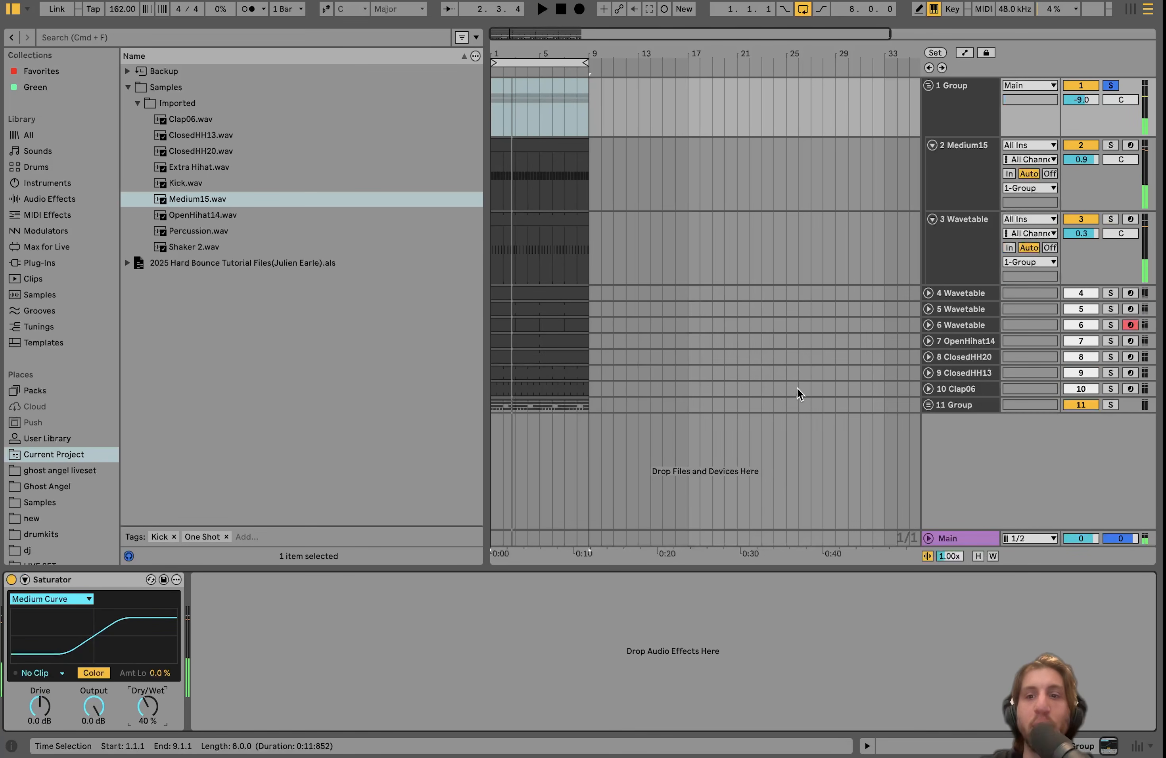
Unfold and solo track 4 Wavetable, play it, and open its MIDI clip.
{"action": "left_click", "coordinate": [928, 293]}
{"action": "left_click", "coordinate": [966, 292]}
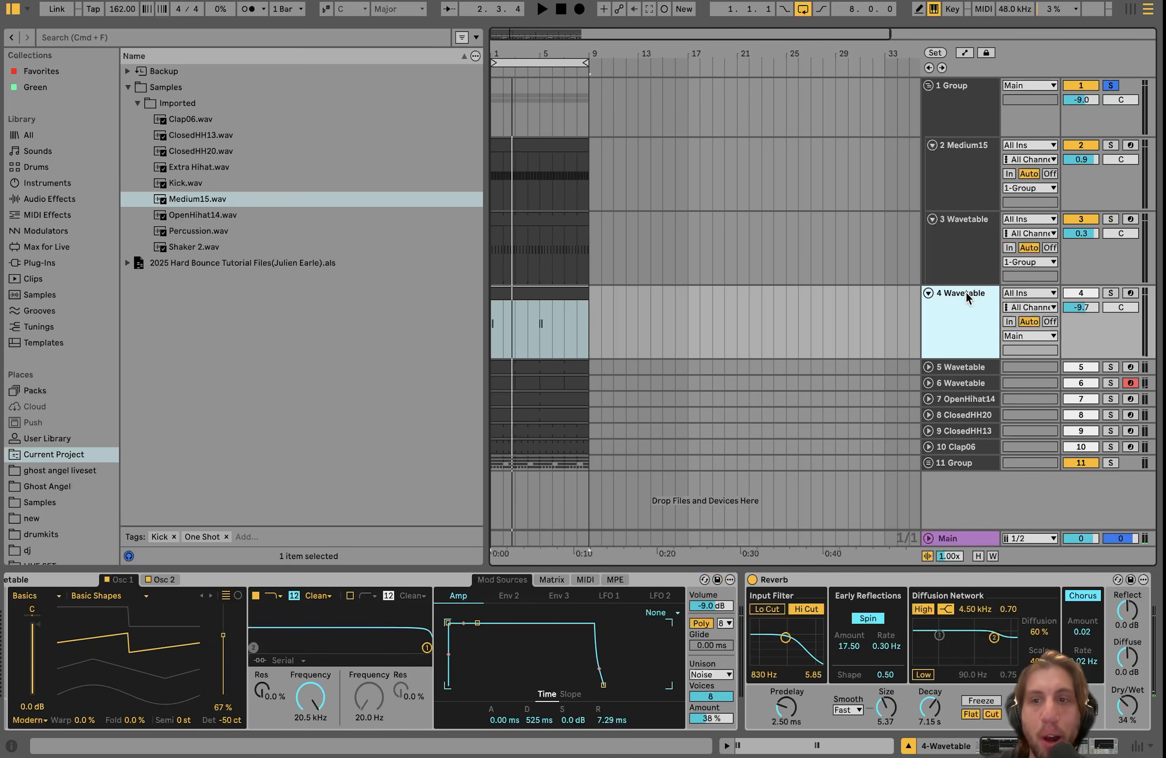
{"action": "left_click", "coordinate": [1111, 293]}
{"action": "key", "text": "space"}
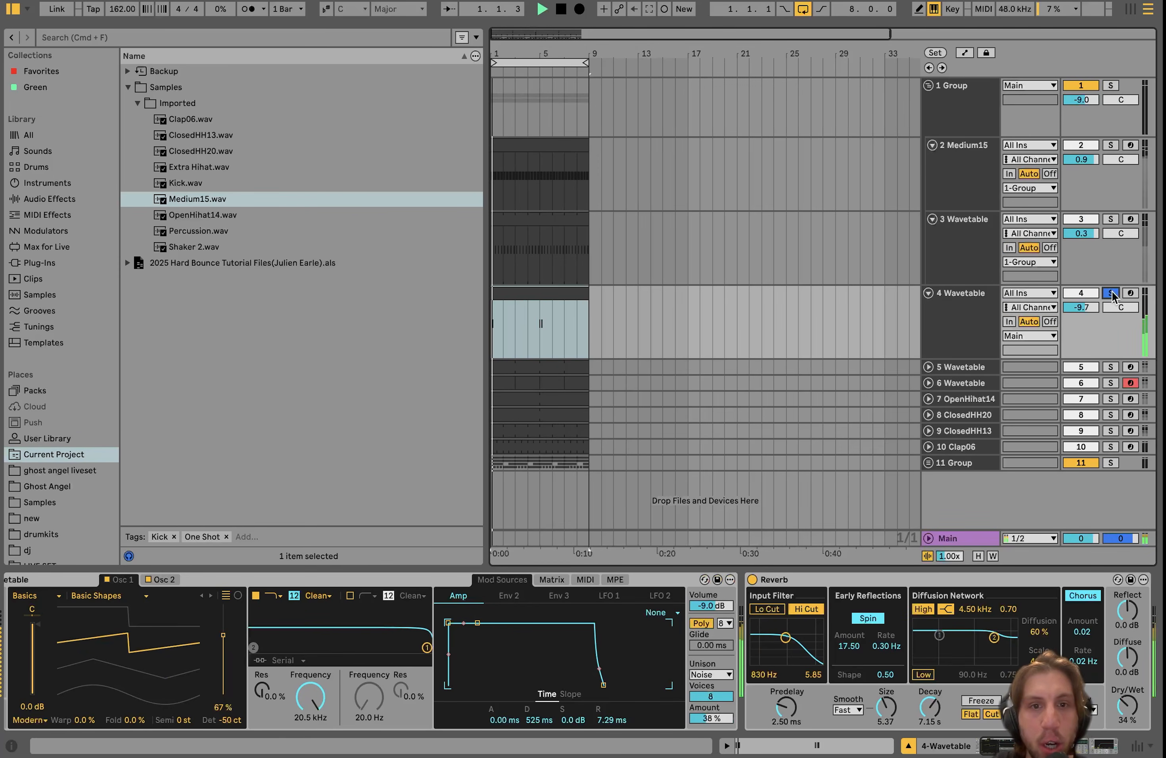
{"action": "double_click", "coordinate": [518, 306]}
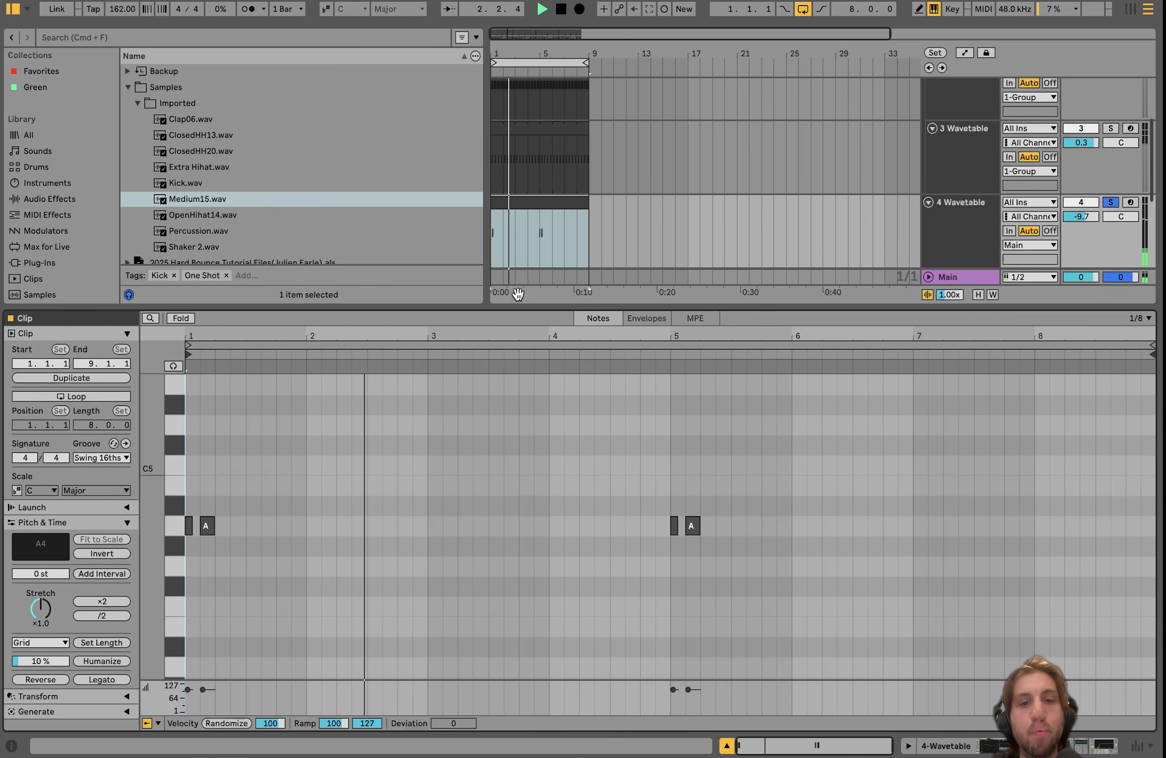
{"action": "key", "text": "space"}
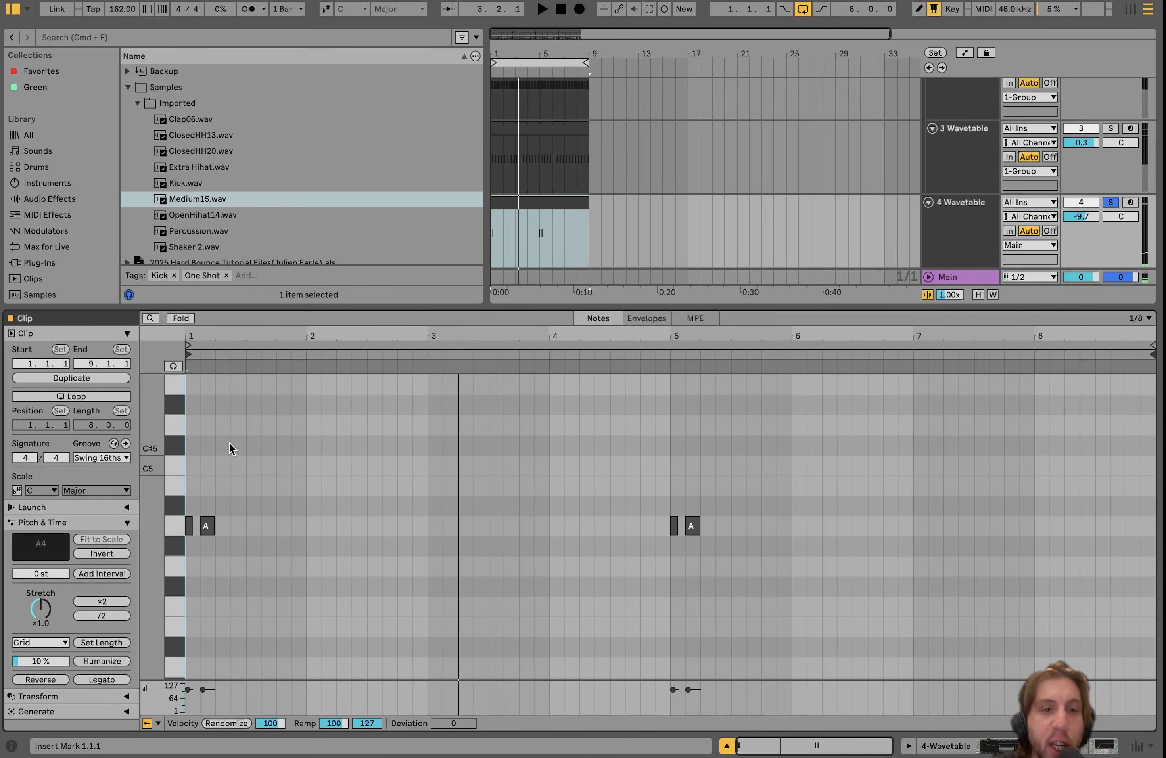
Audition track 4 Wavetable within the full mix, and solo it again.
{"action": "left_click", "coordinate": [1108, 203]}
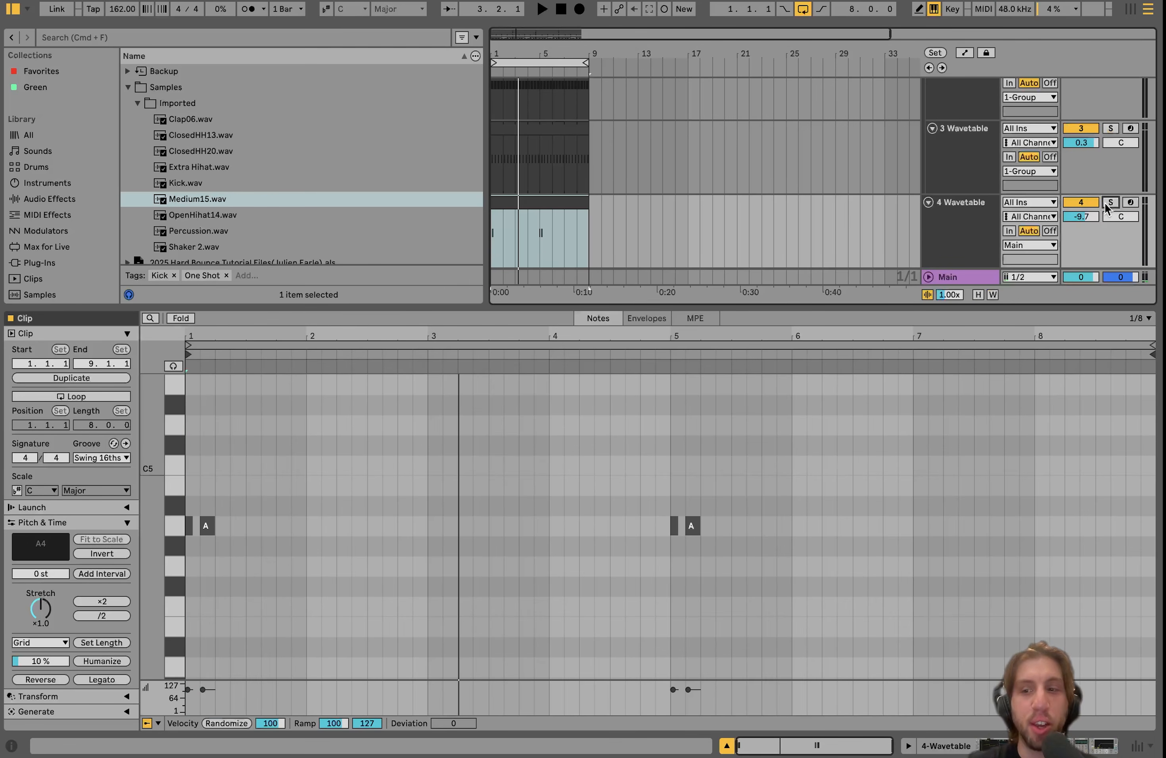
{"action": "key", "text": "space"}
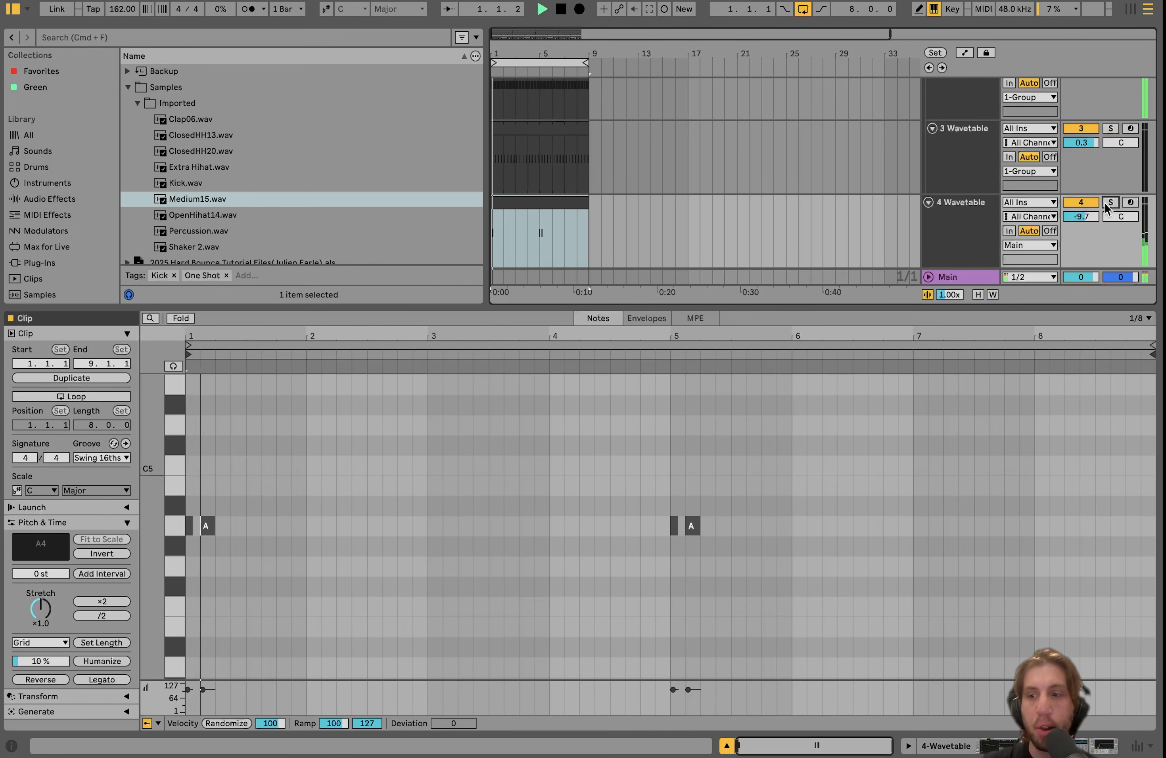
{"action": "left_click", "coordinate": [1106, 204]}
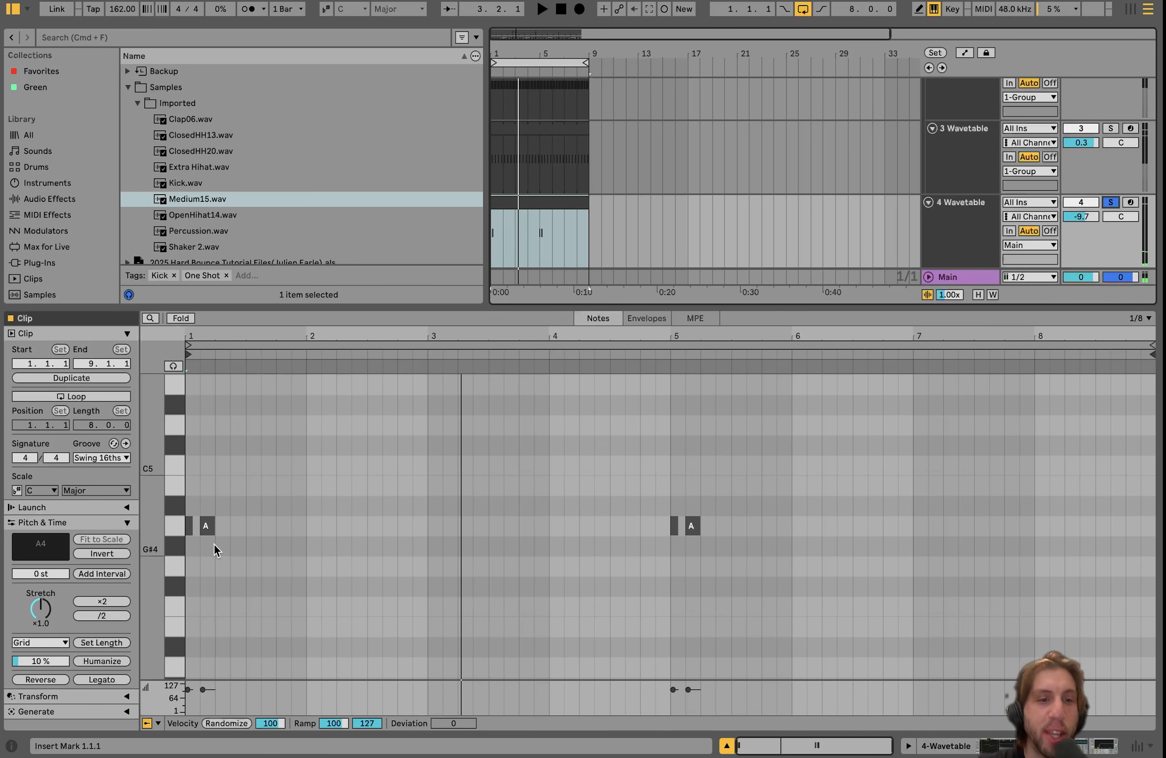
Examine the two A4 notes at the start of the track 4 clip up close and play them soloed.
{"action": "scroll", "coordinate": [214, 544], "scroll_direction": "up", "scroll_amount": 6}
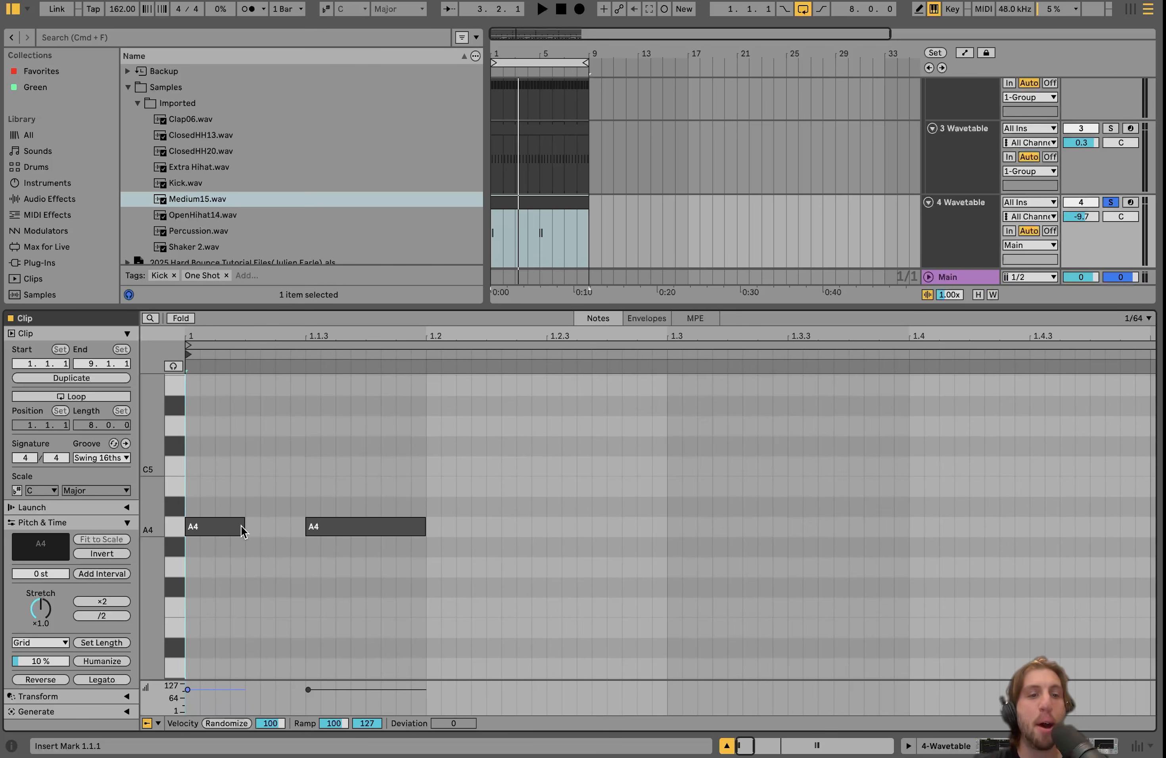
{"action": "key", "text": "space"}
{"action": "key", "text": "space"}
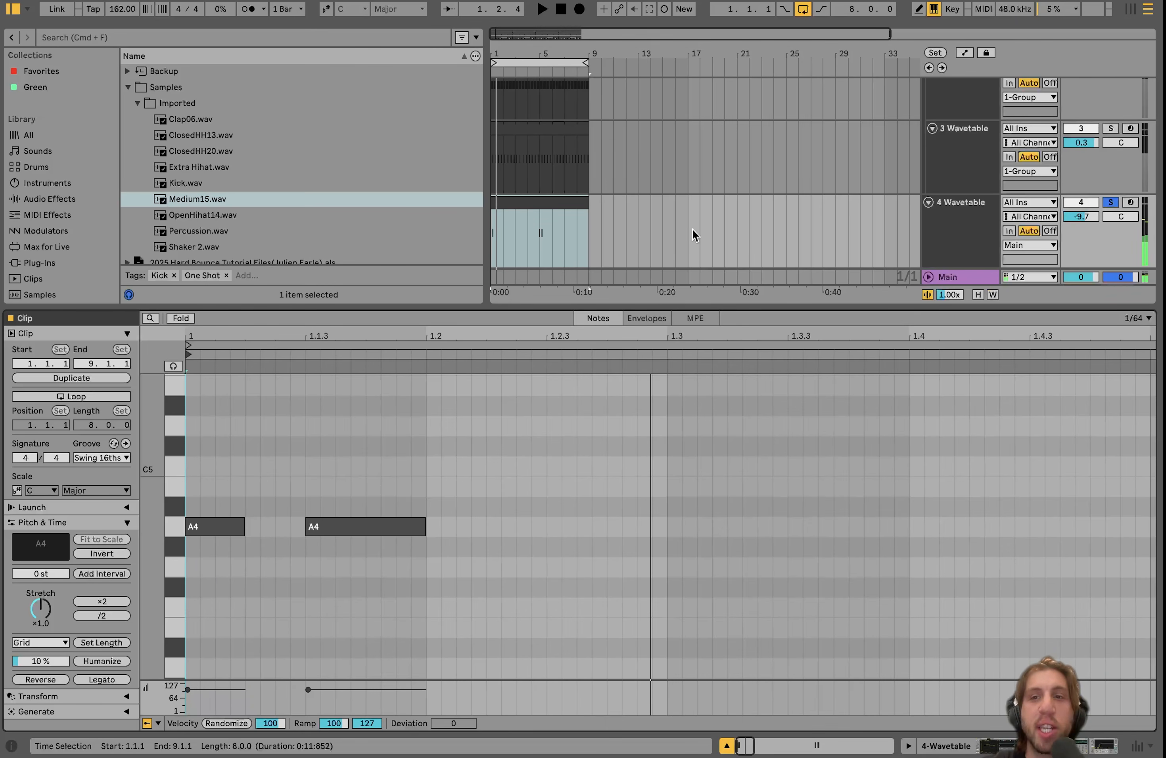
{"action": "left_click", "coordinate": [1131, 202]}
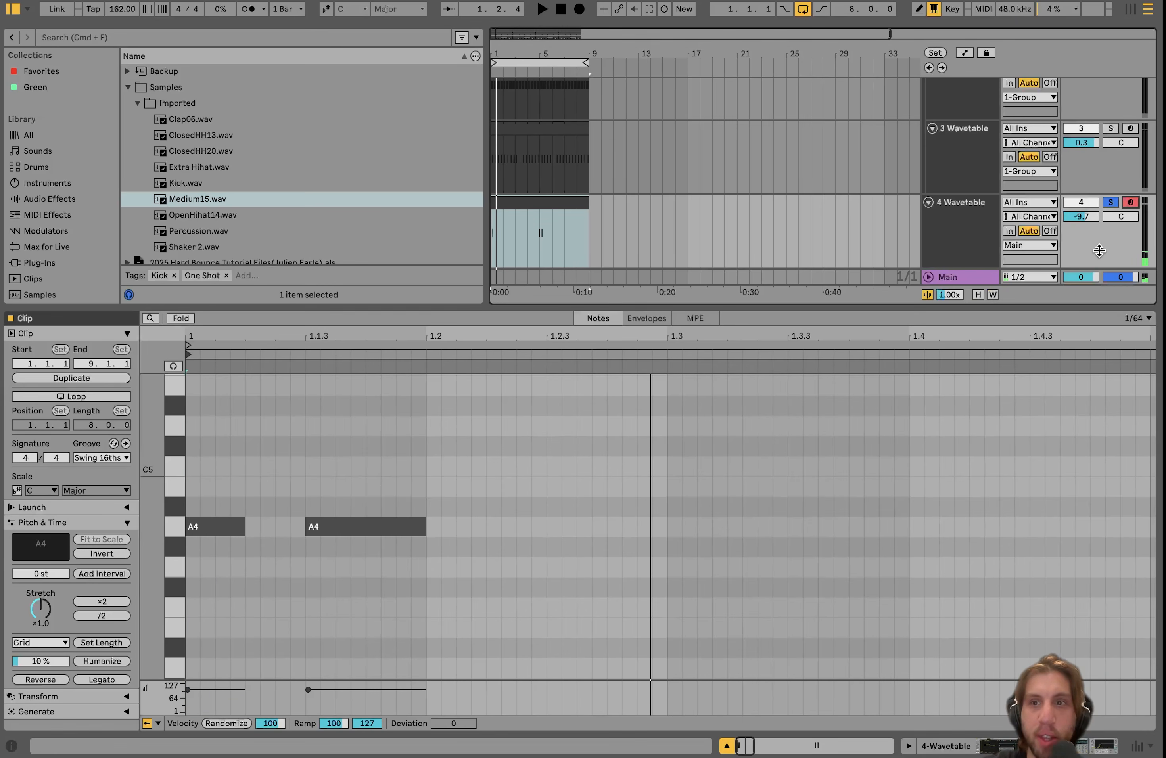
{"action": "left_click", "coordinate": [1130, 202]}
Add five A4 notes to the clip between 1.2.3 and 1.3.3, lengthen the last two, and play the pattern.
{"action": "double_click", "coordinate": [549, 528]}
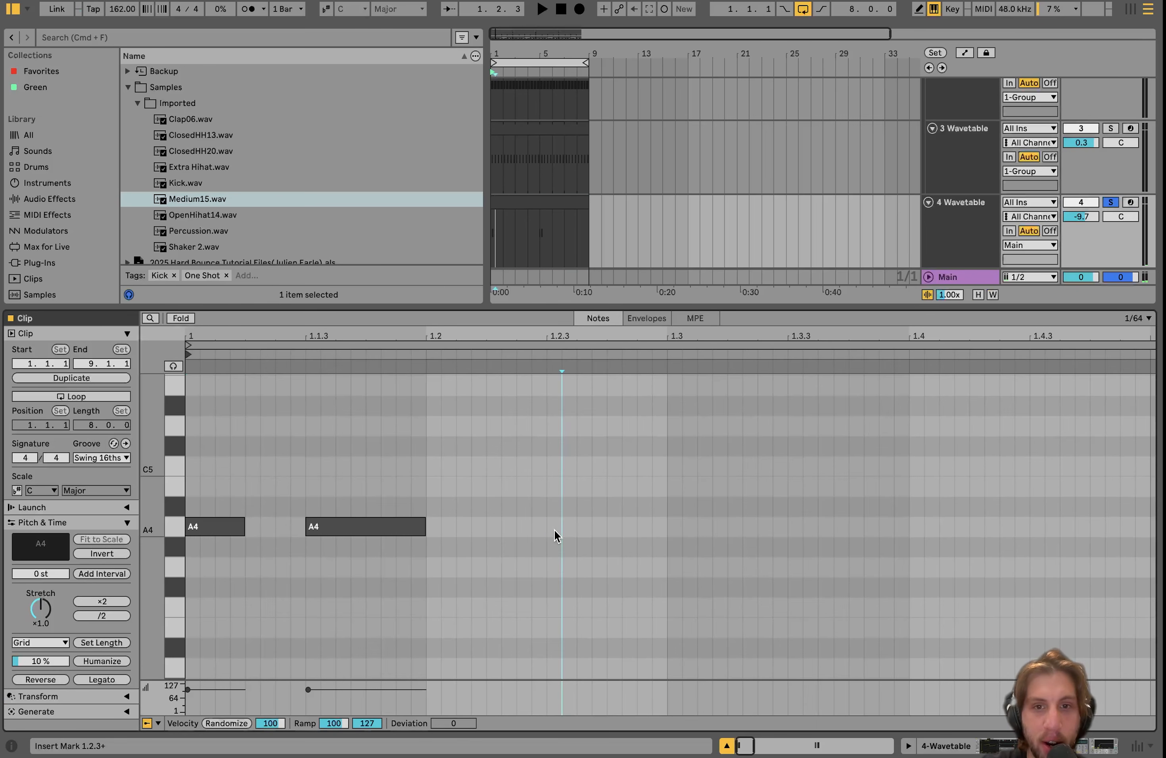
{"action": "double_click", "coordinate": [614, 528]}
{"action": "double_click", "coordinate": [679, 528]}
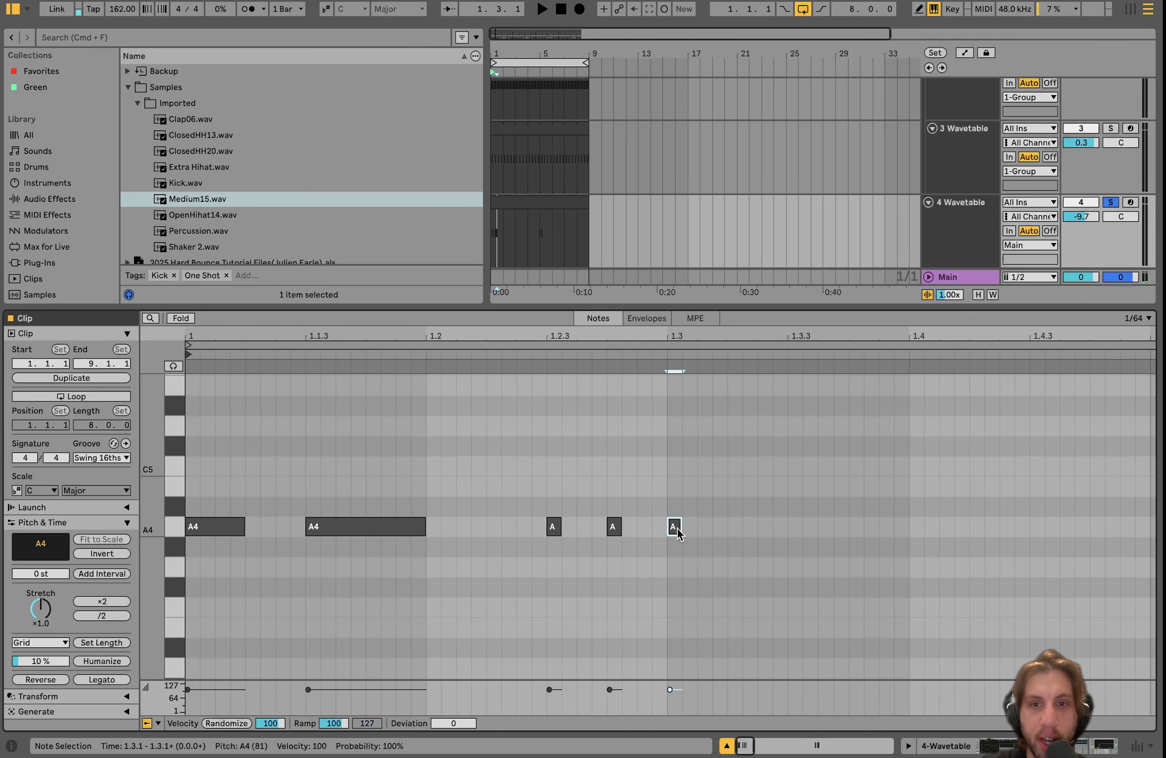
{"action": "double_click", "coordinate": [734, 528]}
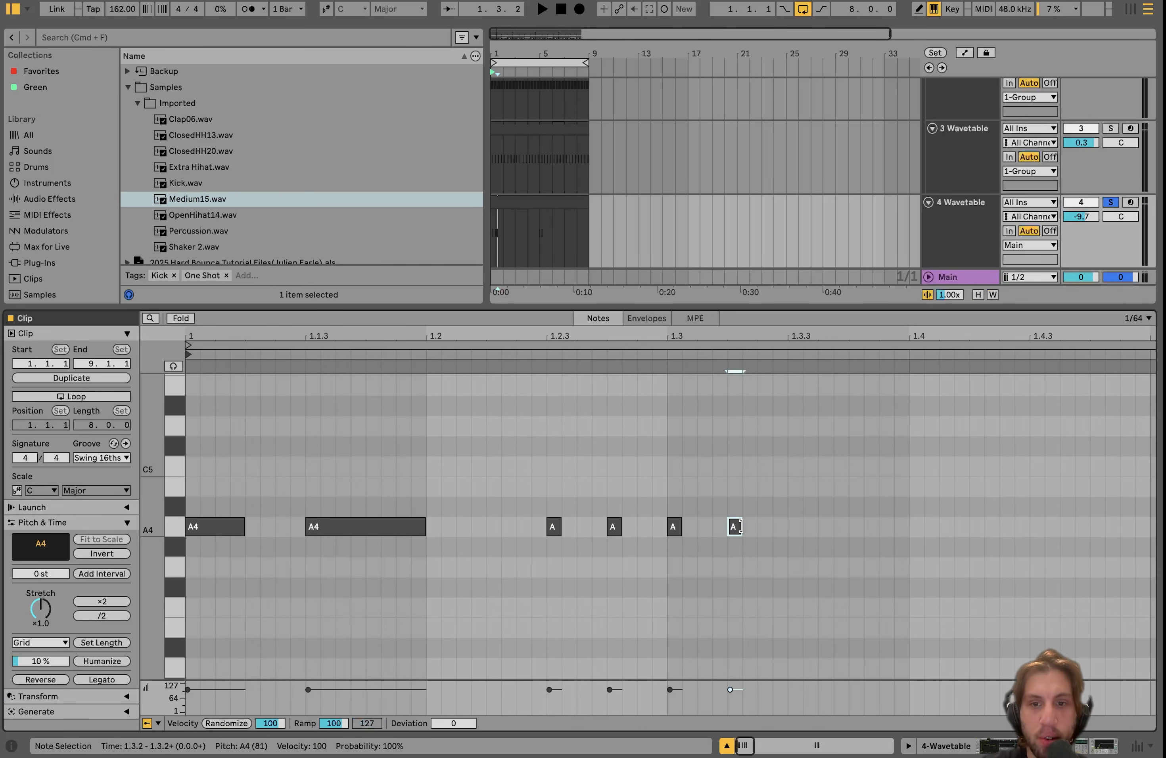
{"action": "left_click_drag", "start_coordinate": [740, 526], "coordinate": [919, 530]}
{"action": "double_click", "coordinate": [794, 528]}
{"action": "key", "text": "space"}
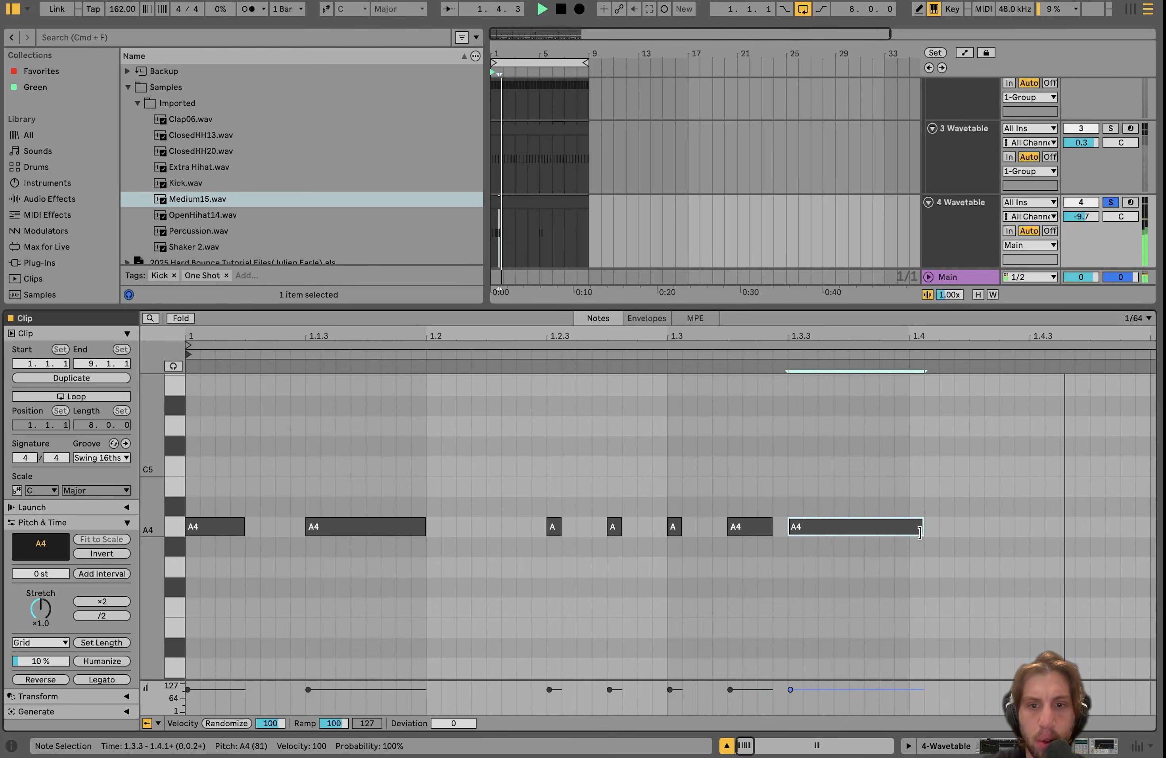
{"action": "key", "text": "space"}
Delete the five added A4 notes after beat 1.2 from the track 4 clip.
{"action": "left_click_drag", "start_coordinate": [509, 483], "coordinate": [908, 577]}
{"action": "key", "text": "Delete"}
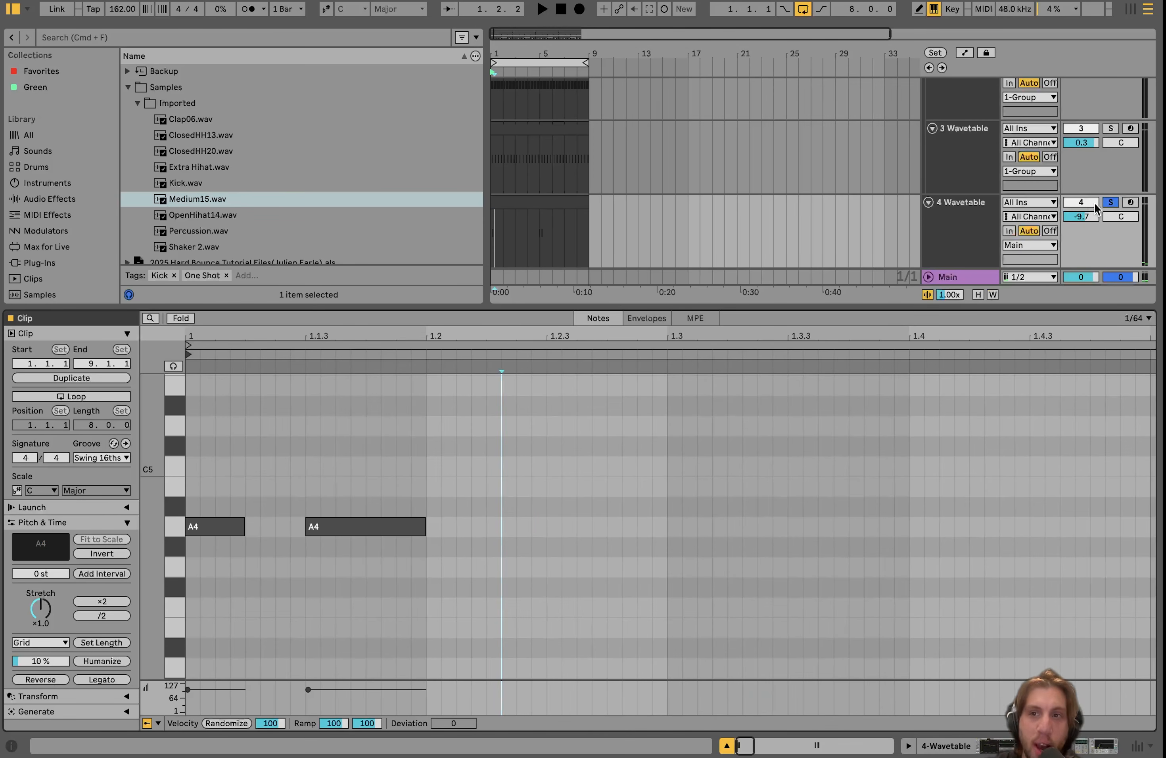
Arm track 4 Wavetable, raise the computer keyboard octave to C4–D5, and play the A note live.
{"action": "left_click", "coordinate": [1131, 202]}
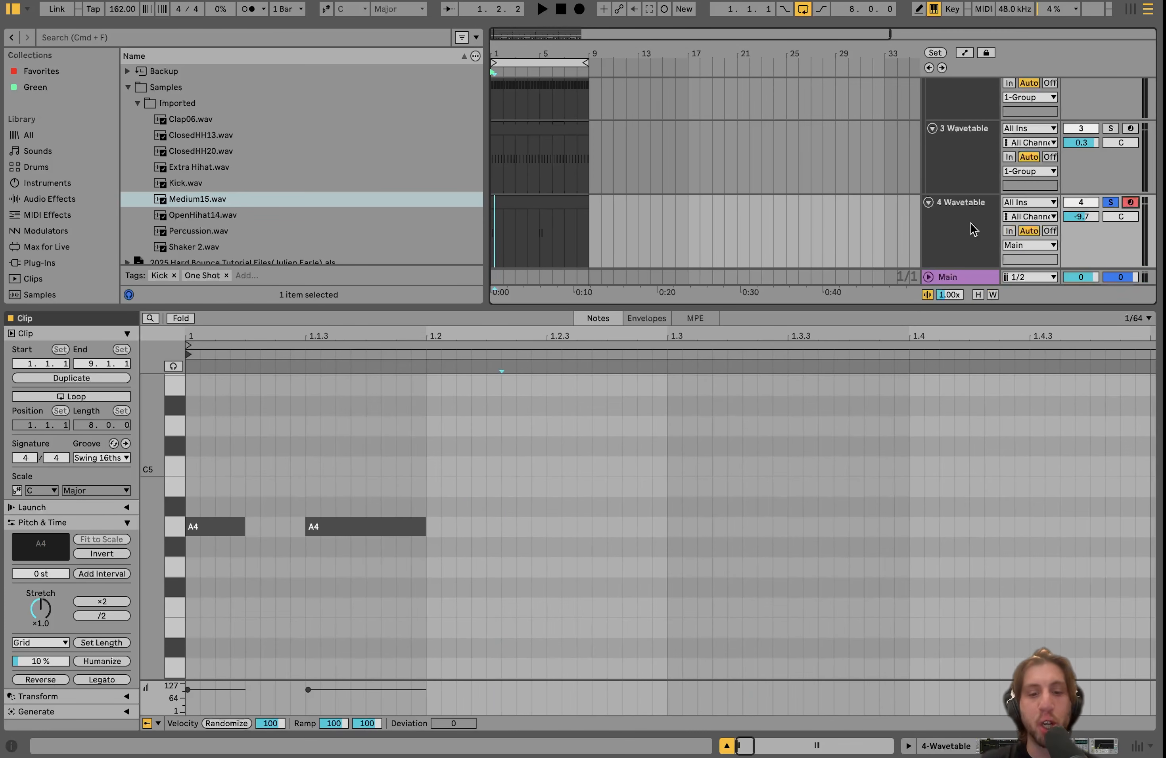
{"action": "key", "text": "h"}
{"action": "key", "text": "x"}
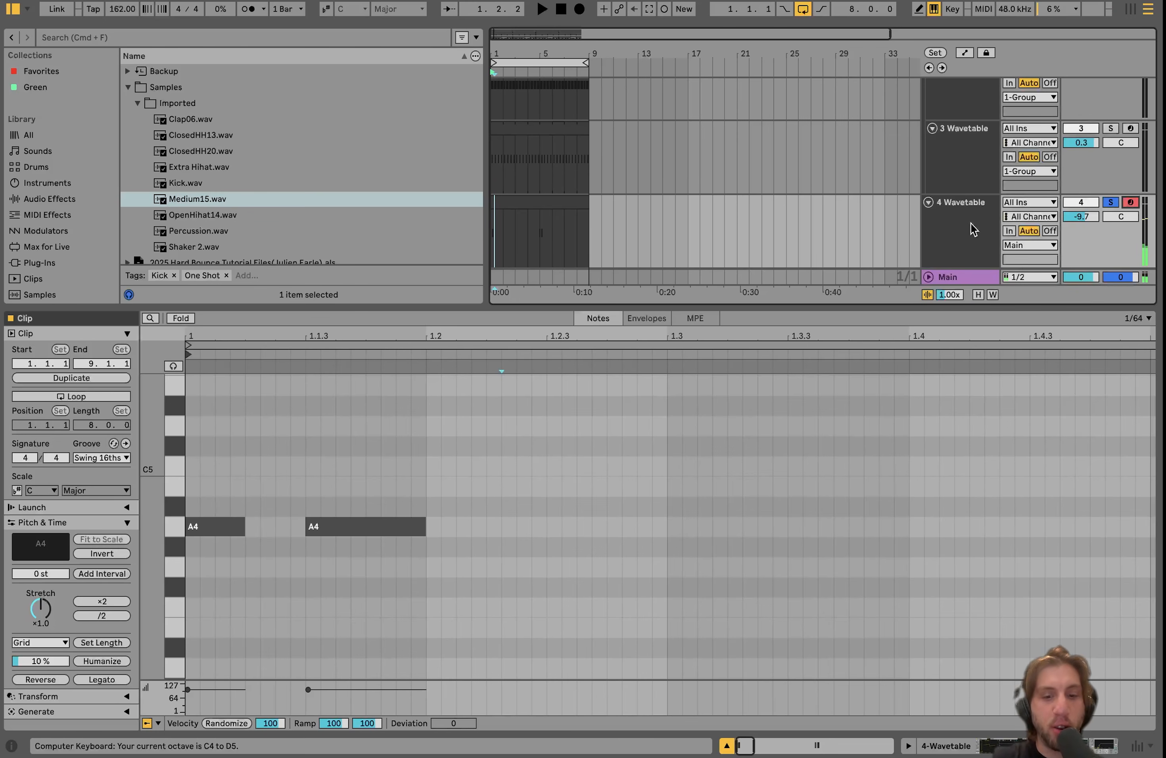
{"action": "key", "text": "h"}
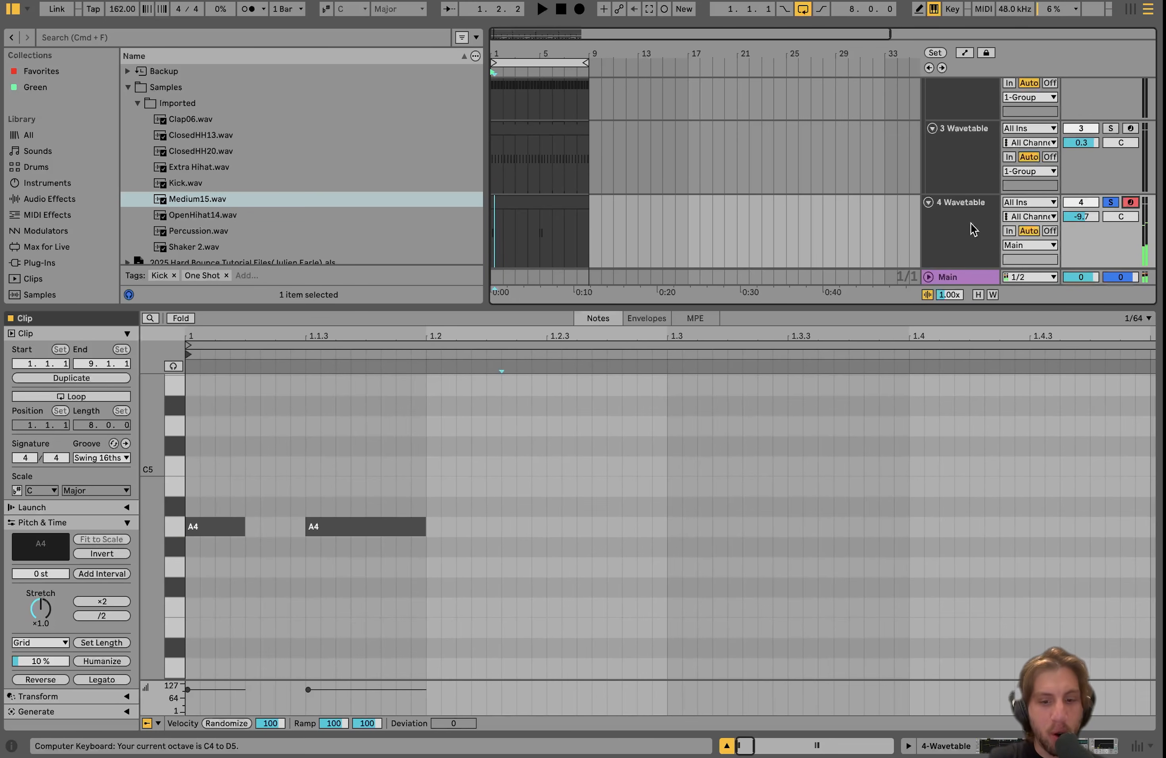
{"action": "key", "text": "h"}
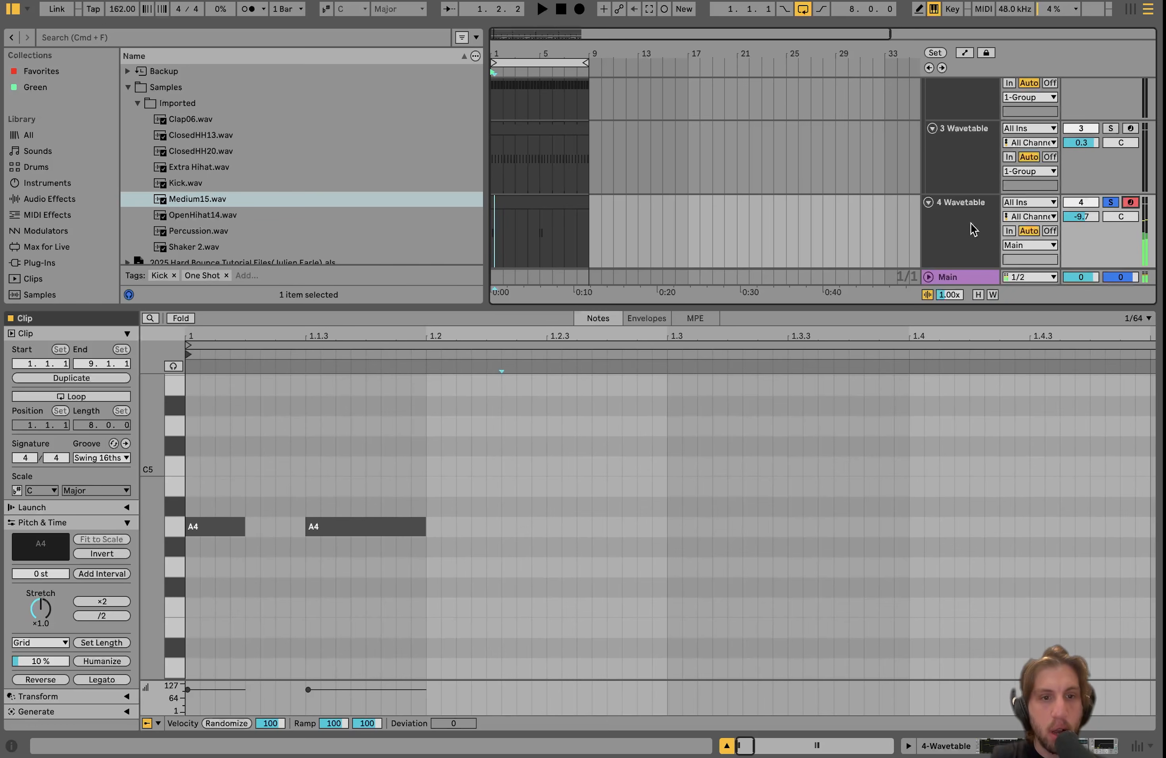
Show the devices of track 4 Wavetable and compare the settings of Osc 2 and Osc 1.
{"action": "double_click", "coordinate": [974, 229]}
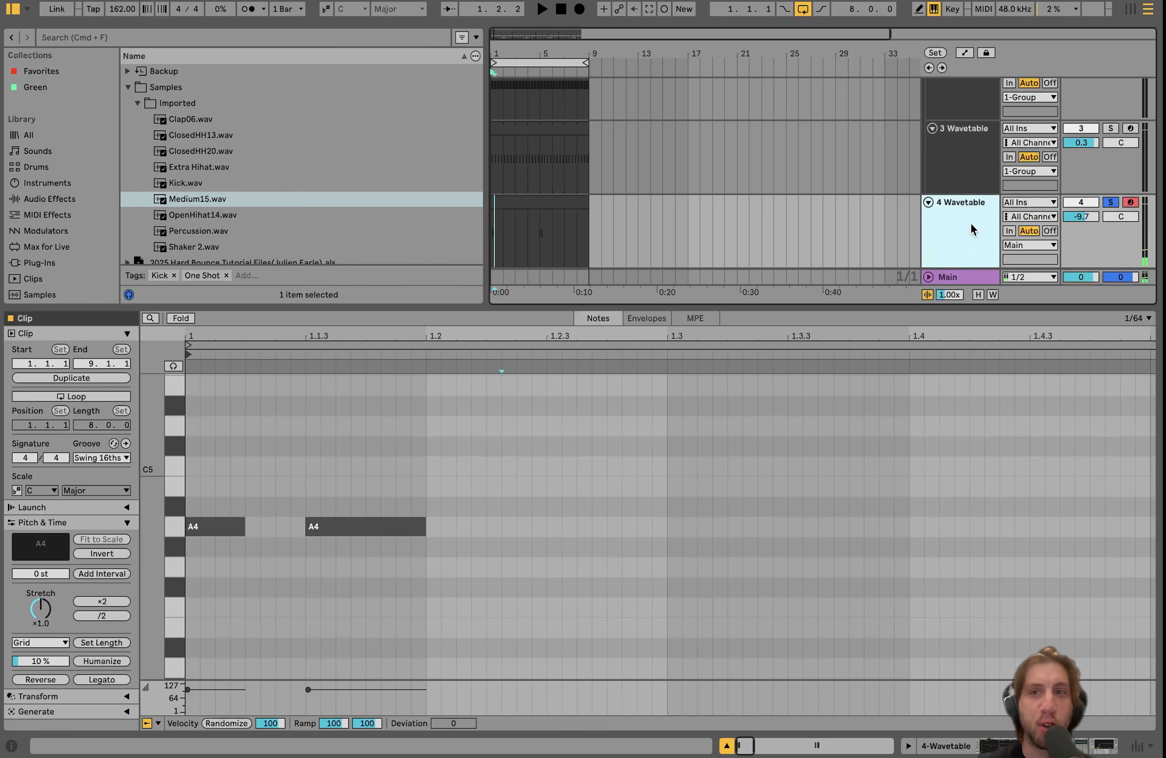
{"action": "left_click", "coordinate": [524, 301]}
{"action": "left_click", "coordinate": [514, 295]}
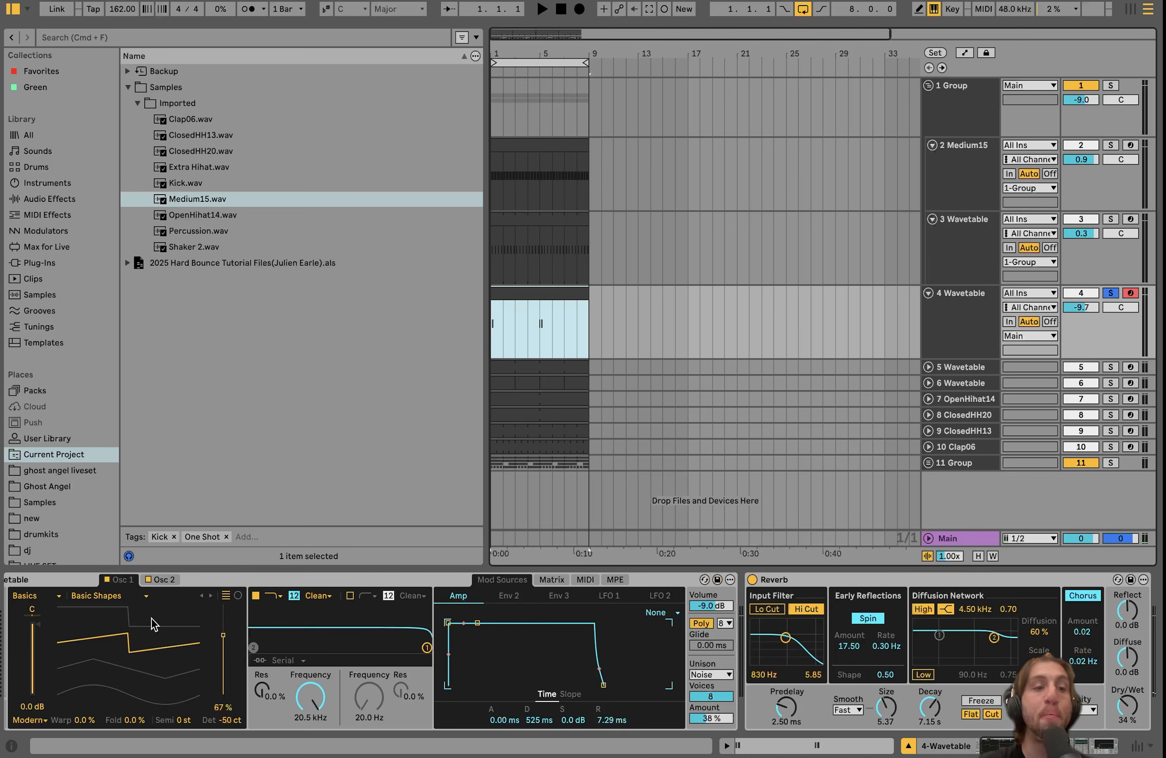
{"action": "scroll", "coordinate": [153, 625], "scroll_direction": "left", "scroll_amount": 2}
{"action": "left_click", "coordinate": [206, 581]}
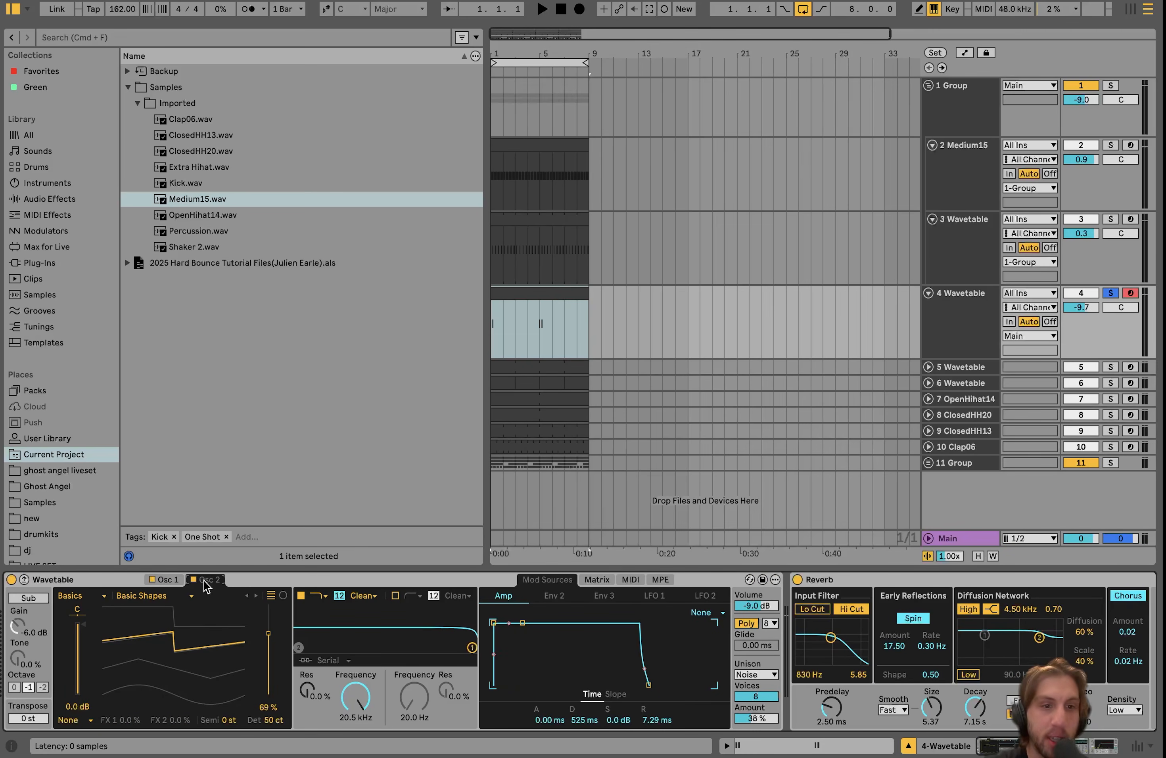
{"action": "left_click", "coordinate": [175, 580]}
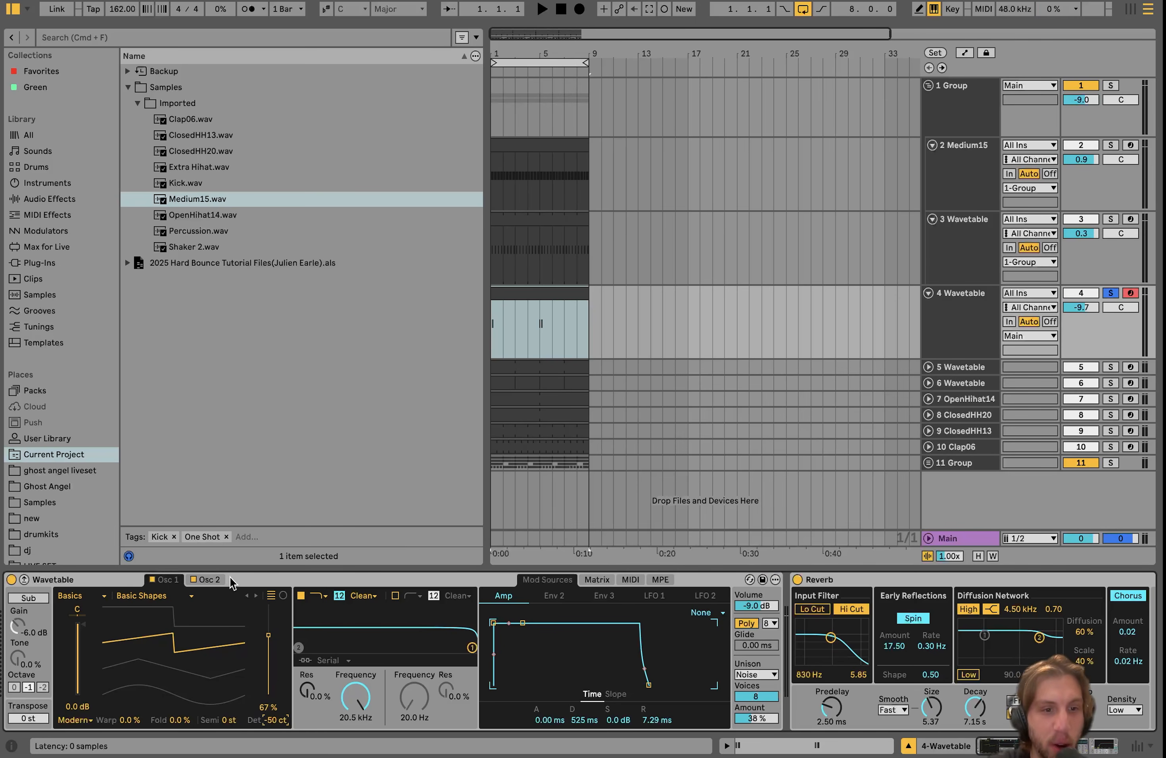
Show the Osc 2 settings, try a different unison amount while playing the track 4 stab, and undo the change.
{"action": "left_click", "coordinate": [210, 580]}
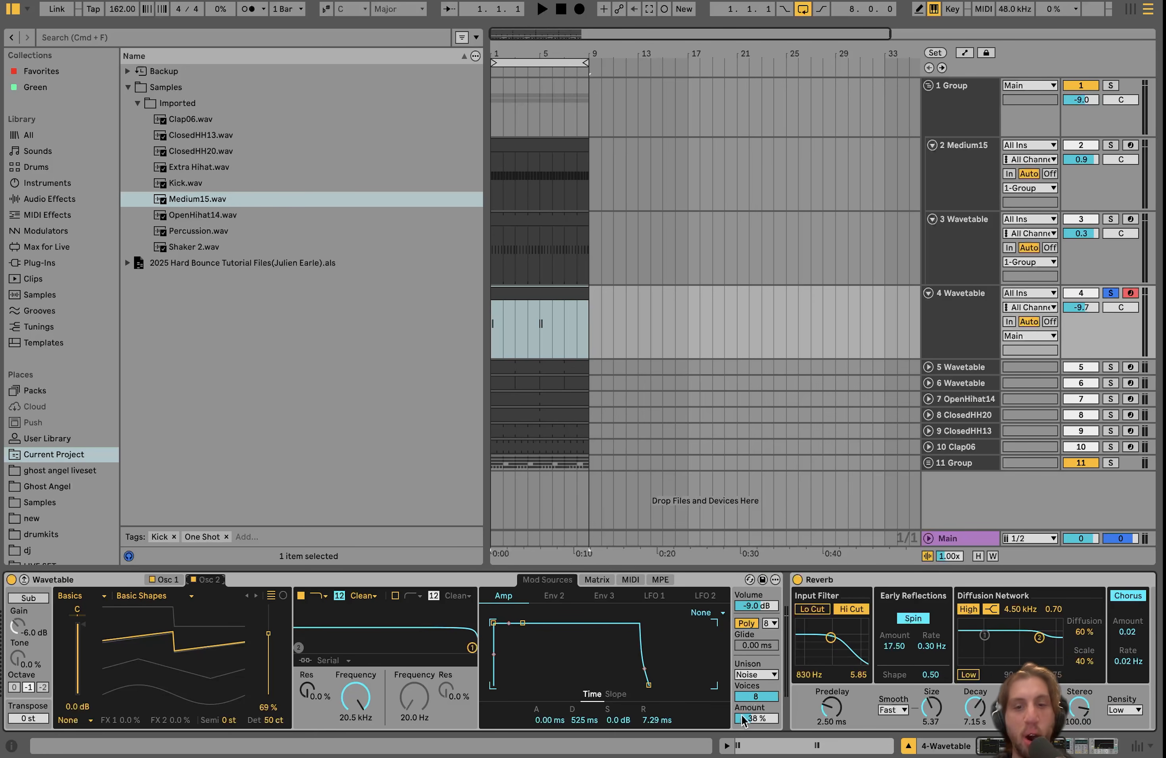
{"action": "key", "text": "space"}
{"action": "key", "text": "space"}
{"action": "left_click_drag", "start_coordinate": [754, 719], "coordinate": [753, 683]}
{"action": "key", "text": "space"}
{"action": "key", "text": "space"}
{"action": "key", "text": "super+z"}
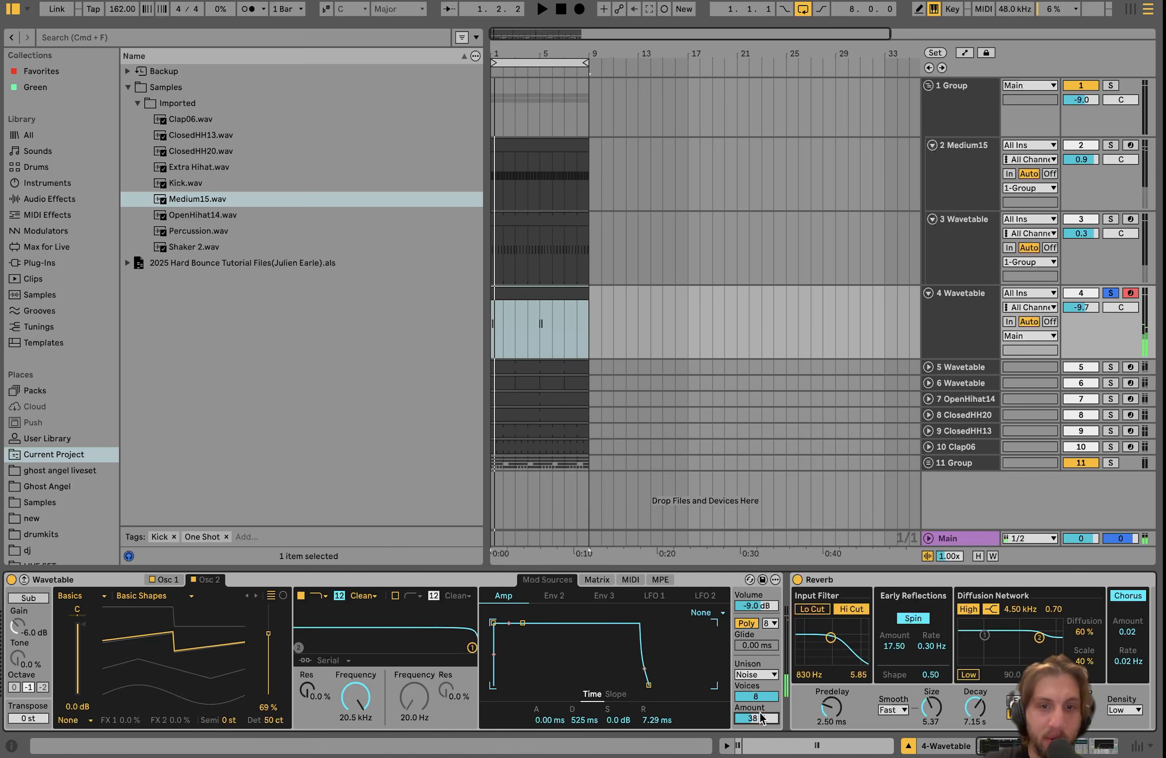
Inspect the Env 2 to Pitch modulation in the Wavetable matrix and show the Env 2 envelope.
{"action": "left_click", "coordinate": [597, 581]}
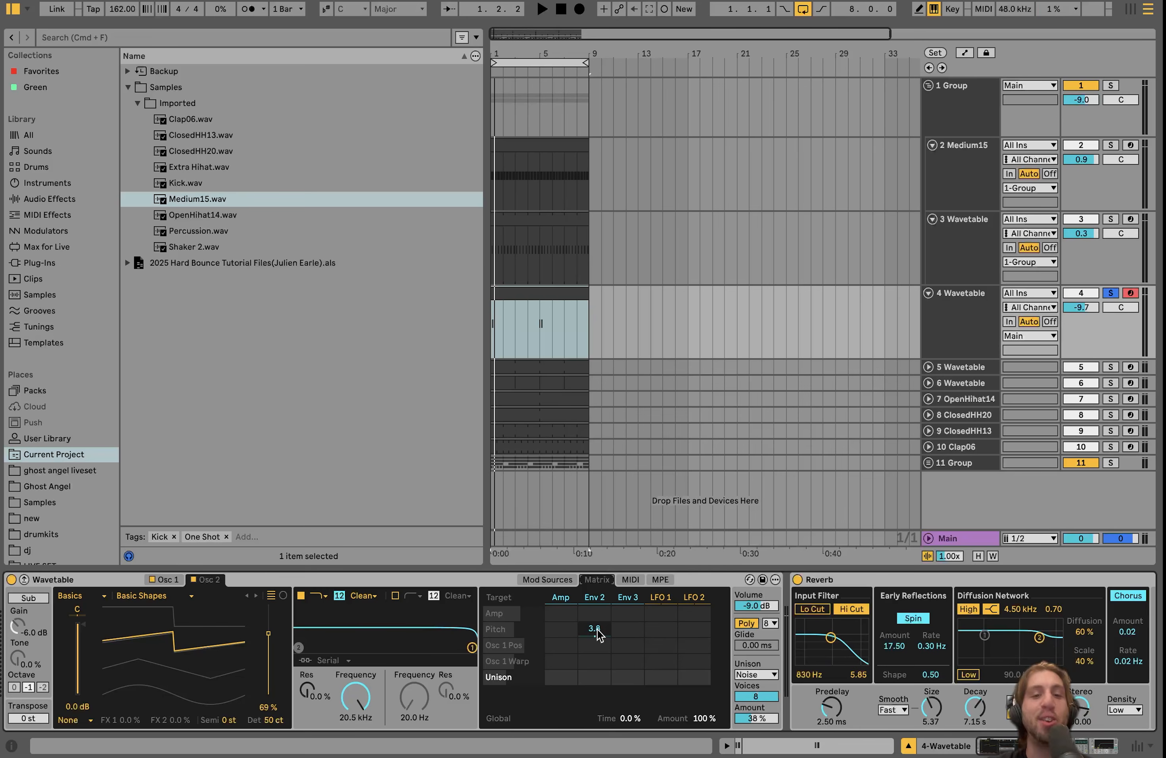
{"action": "left_click_drag", "start_coordinate": [598, 635], "coordinate": [599, 625]}
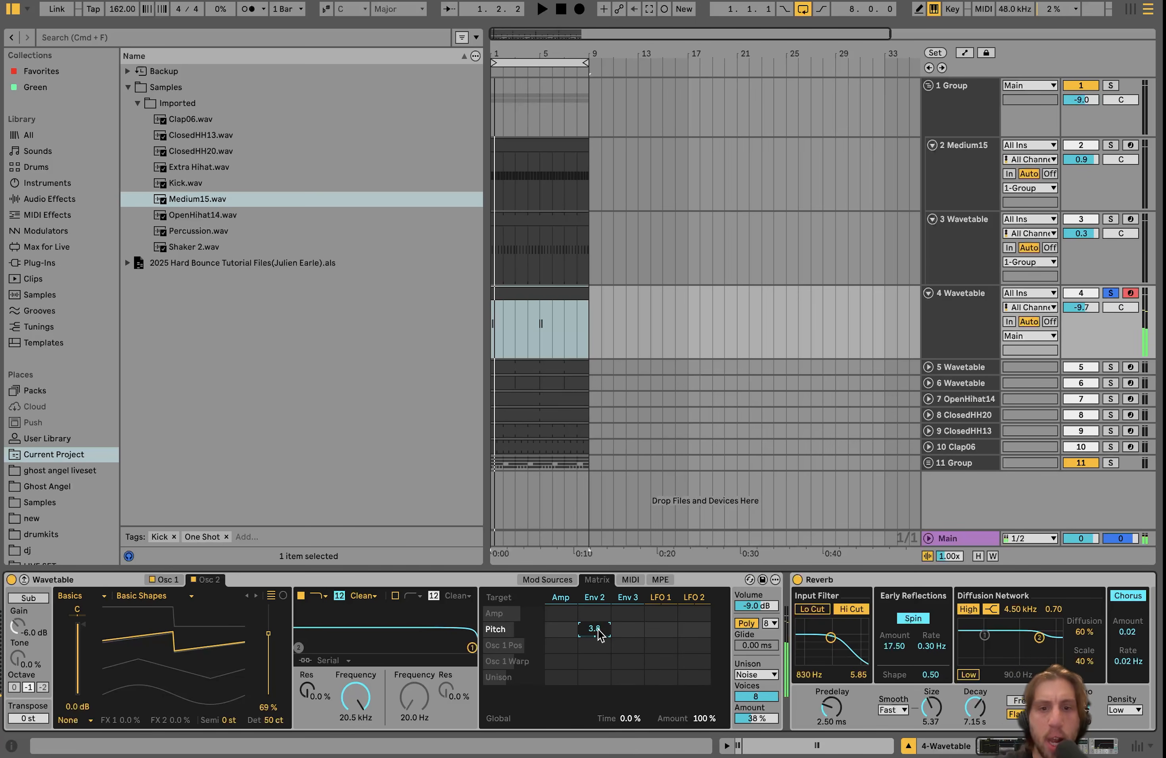
{"action": "left_click", "coordinate": [595, 597]}
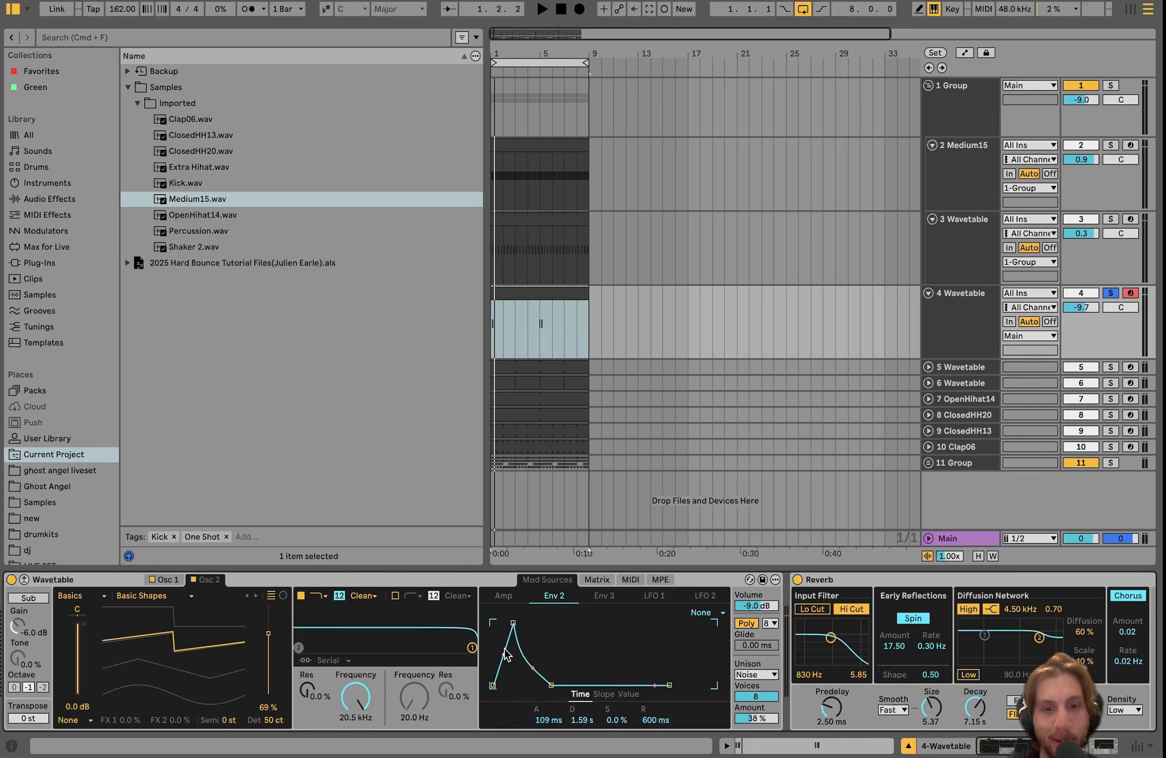
Try an Env 2 attack of 0 ms, play the A note live, and undo the attack change.
{"action": "left_click_drag", "start_coordinate": [514, 624], "coordinate": [493, 624]}
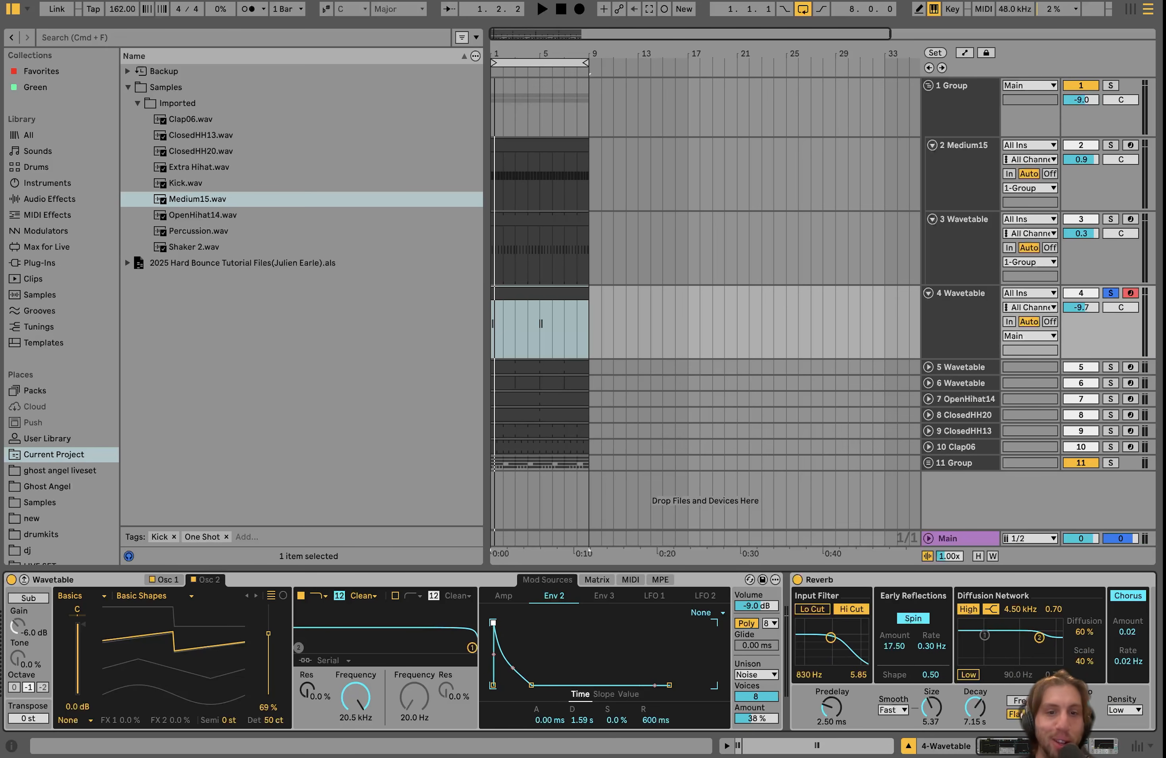
{"action": "key", "text": "a"}
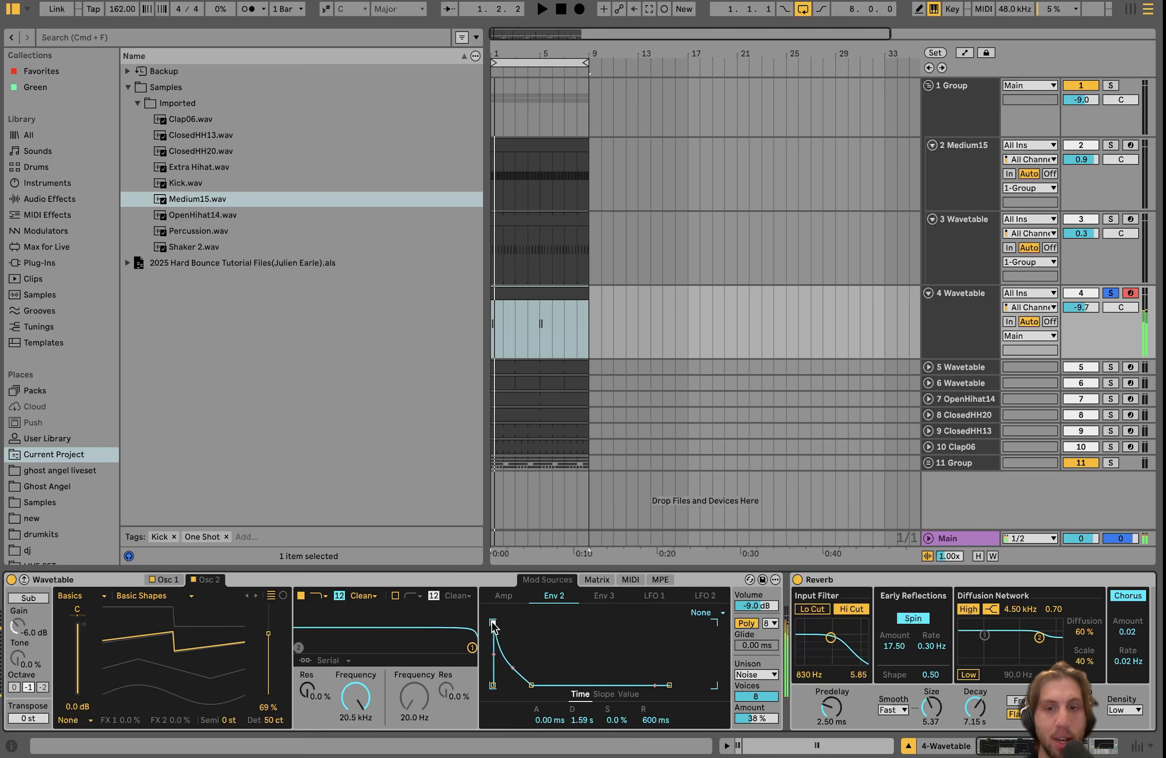
{"action": "key", "text": "super+z"}
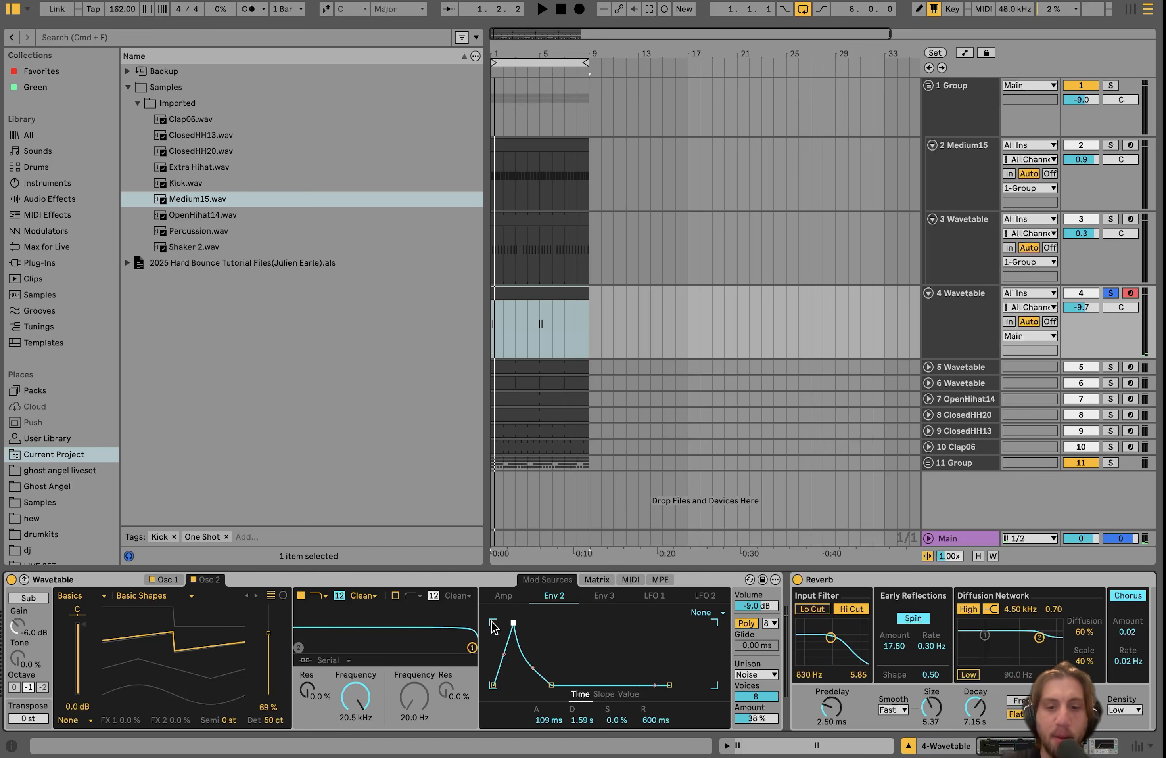
Play the A note repeatedly with the restored Env 2 envelope and recheck its Pitch amount in the matrix.
{"action": "key", "text": "a"}
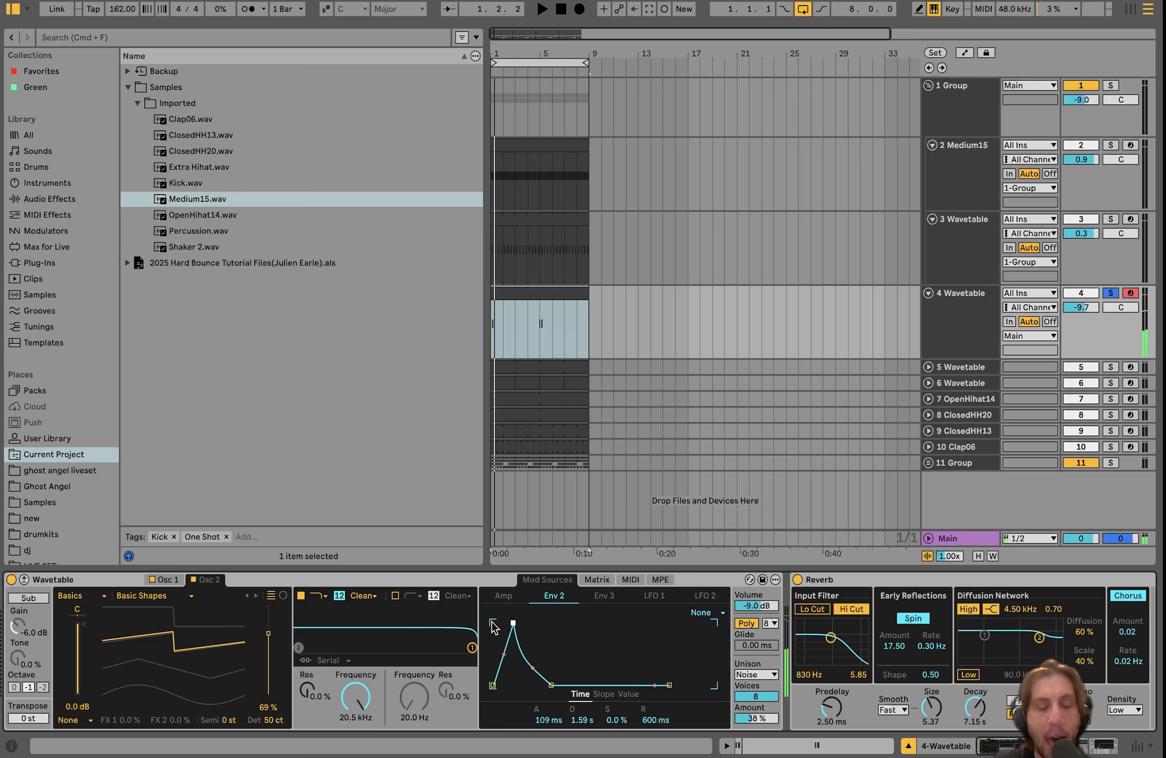
{"action": "key", "text": "a"}
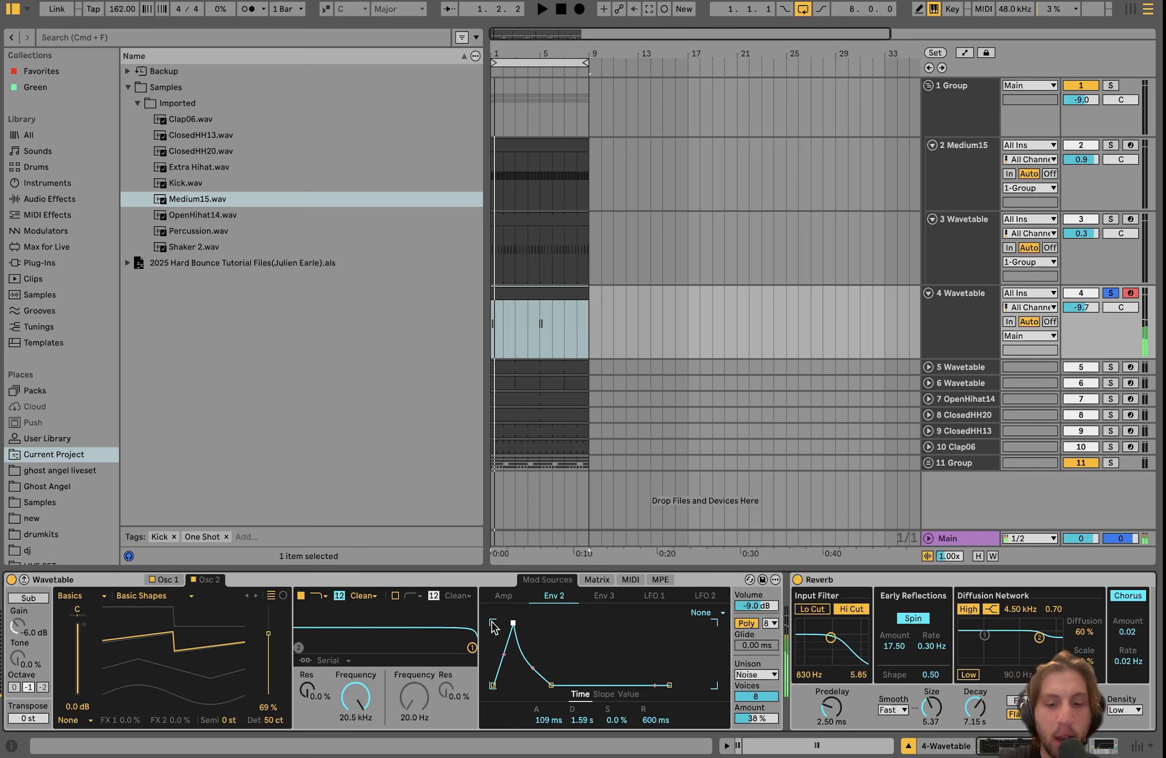
{"action": "key", "text": "a"}
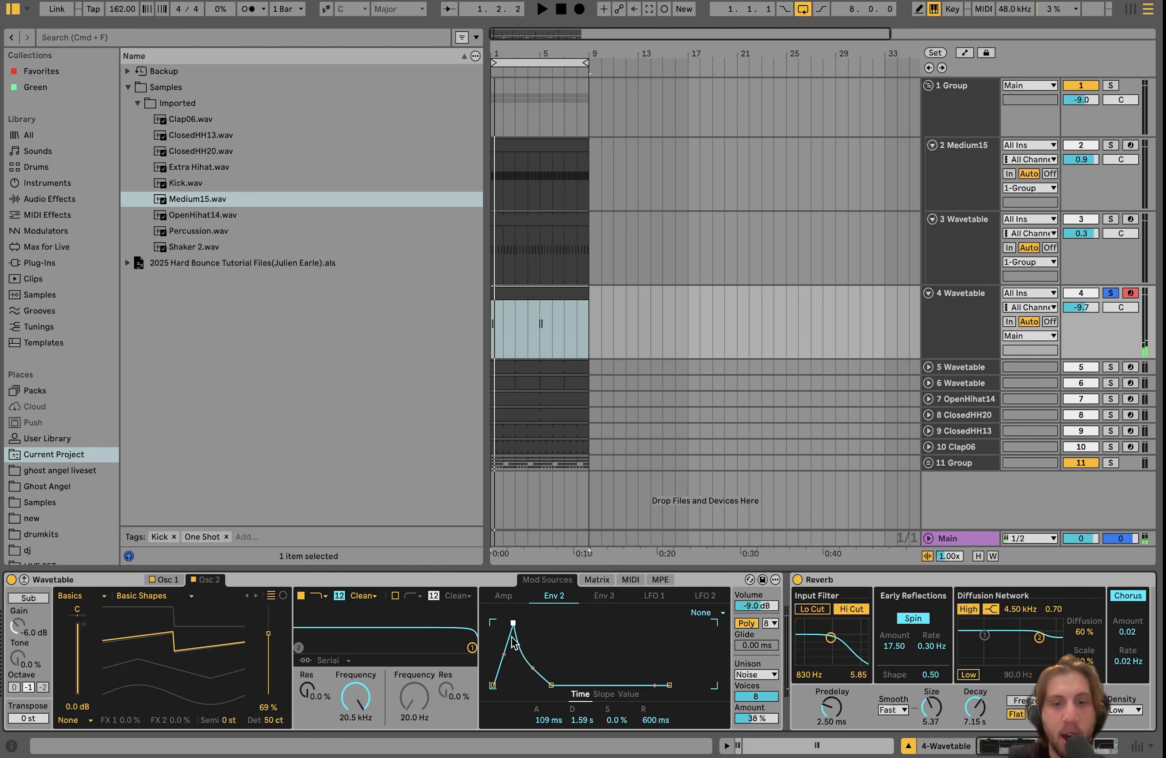
{"action": "key", "text": "a"}
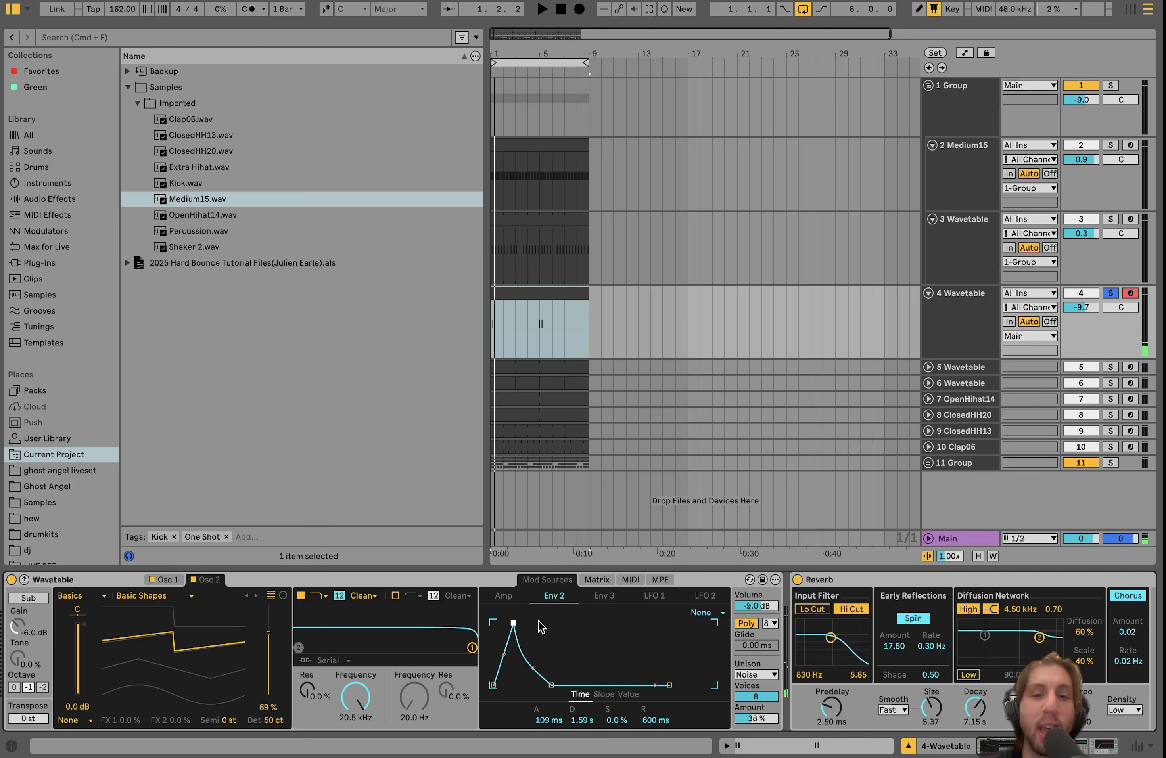
{"action": "left_click", "coordinate": [597, 579]}
{"action": "left_click_drag", "start_coordinate": [581, 634], "coordinate": [579, 635]}
Examine the Reverb, Auto Pan and Auto Filter on track 4 Wavetable while playing the A note and the clip.
{"action": "scroll", "coordinate": [584, 637], "scroll_direction": "right", "scroll_amount": 3}
{"action": "scroll", "coordinate": [584, 637], "scroll_direction": "right", "scroll_amount": 5}
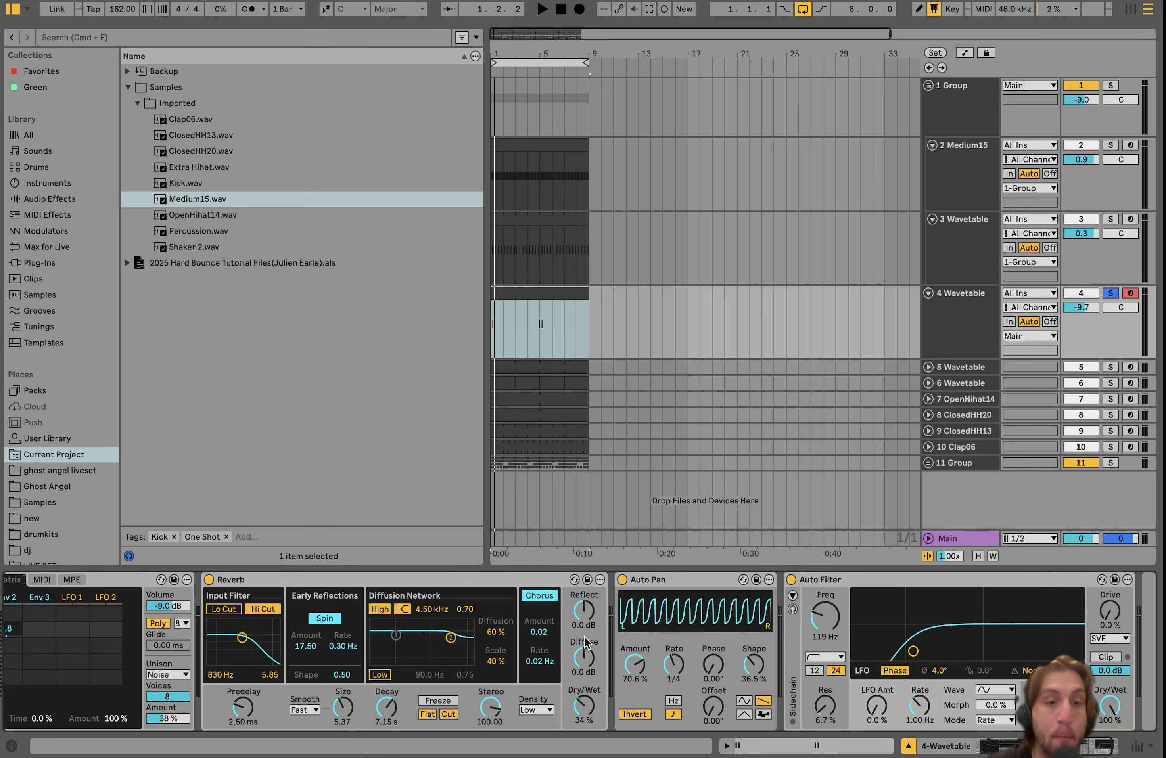
{"action": "scroll", "coordinate": [584, 637], "scroll_direction": "right", "scroll_amount": 3}
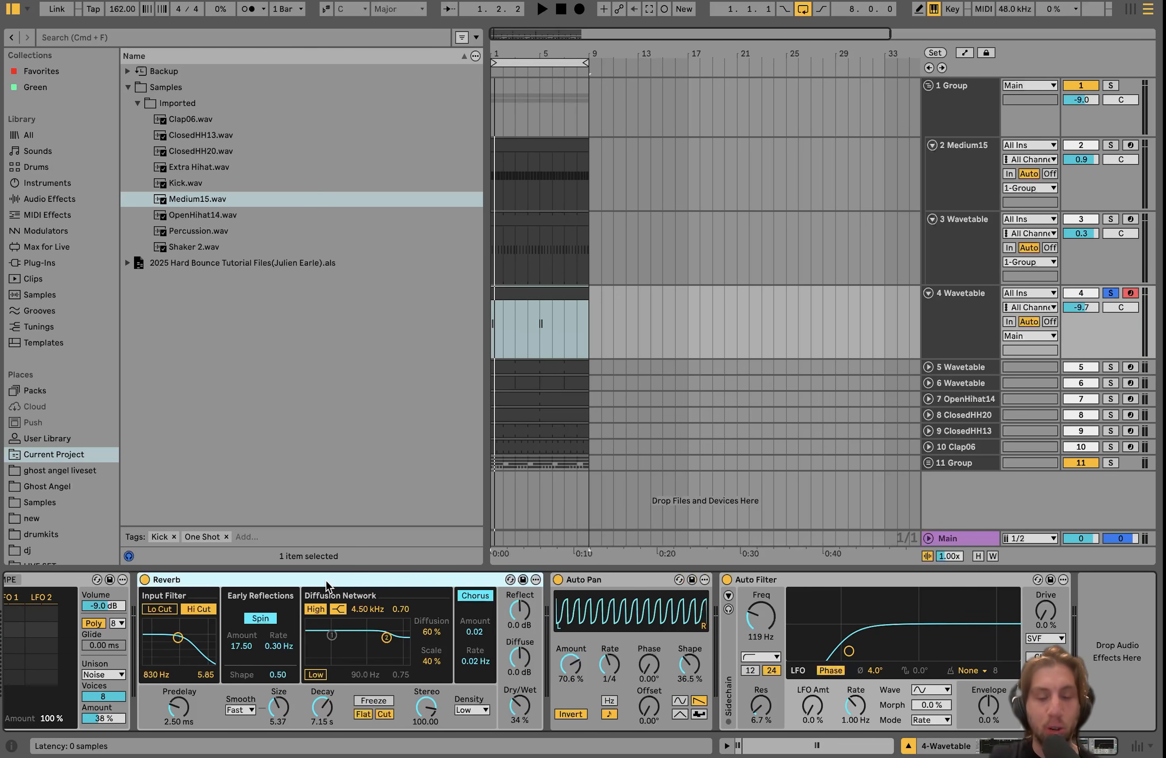
{"action": "key", "text": "a"}
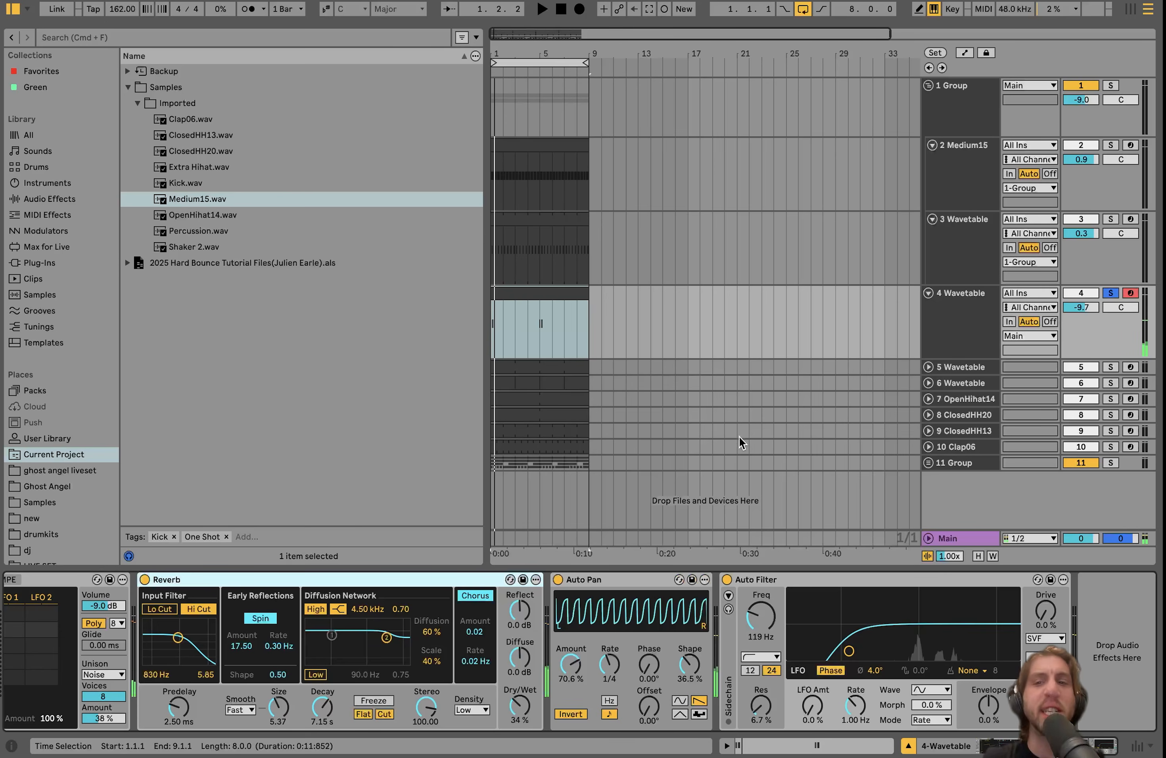
{"action": "left_click", "coordinate": [958, 320]}
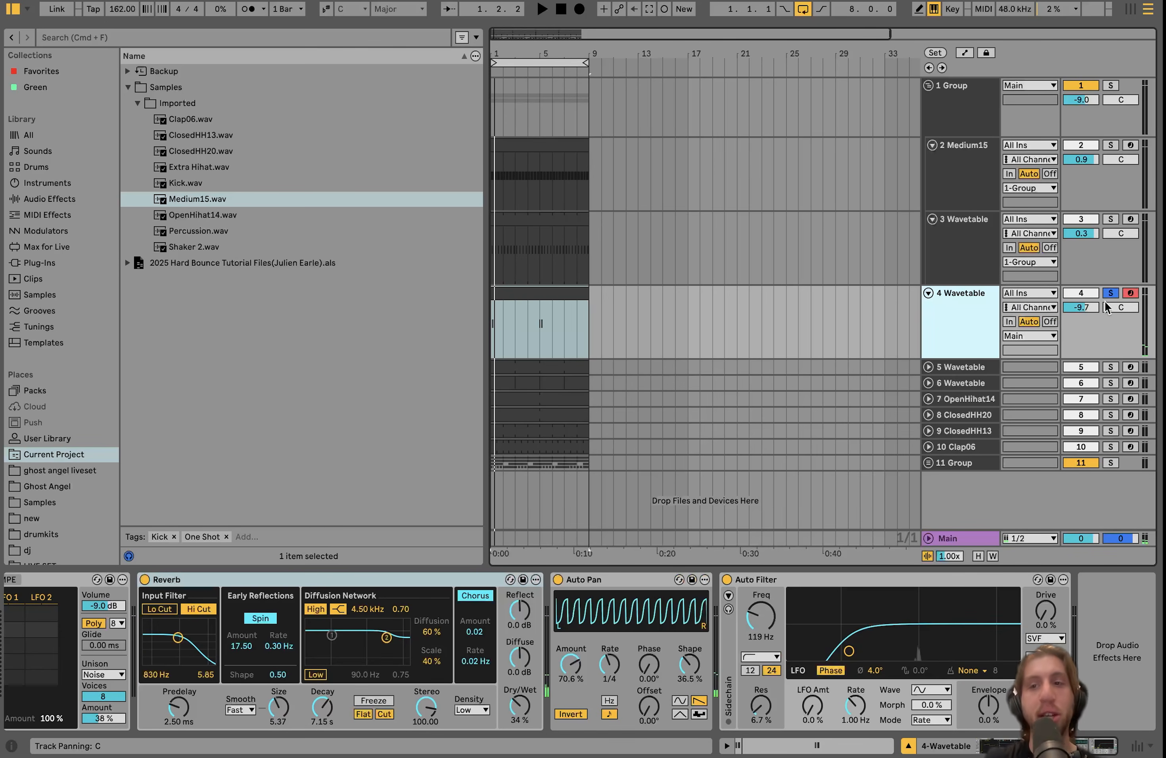
{"action": "left_click", "coordinate": [224, 581]}
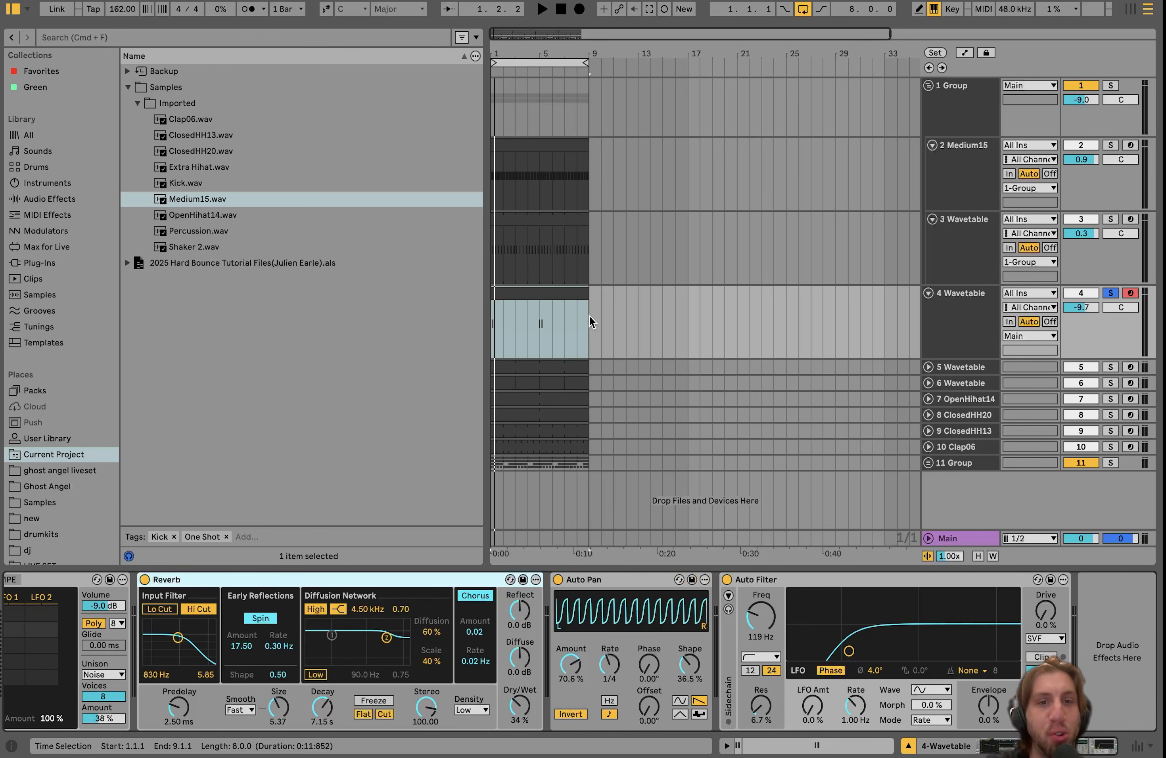
{"action": "key", "text": "space"}
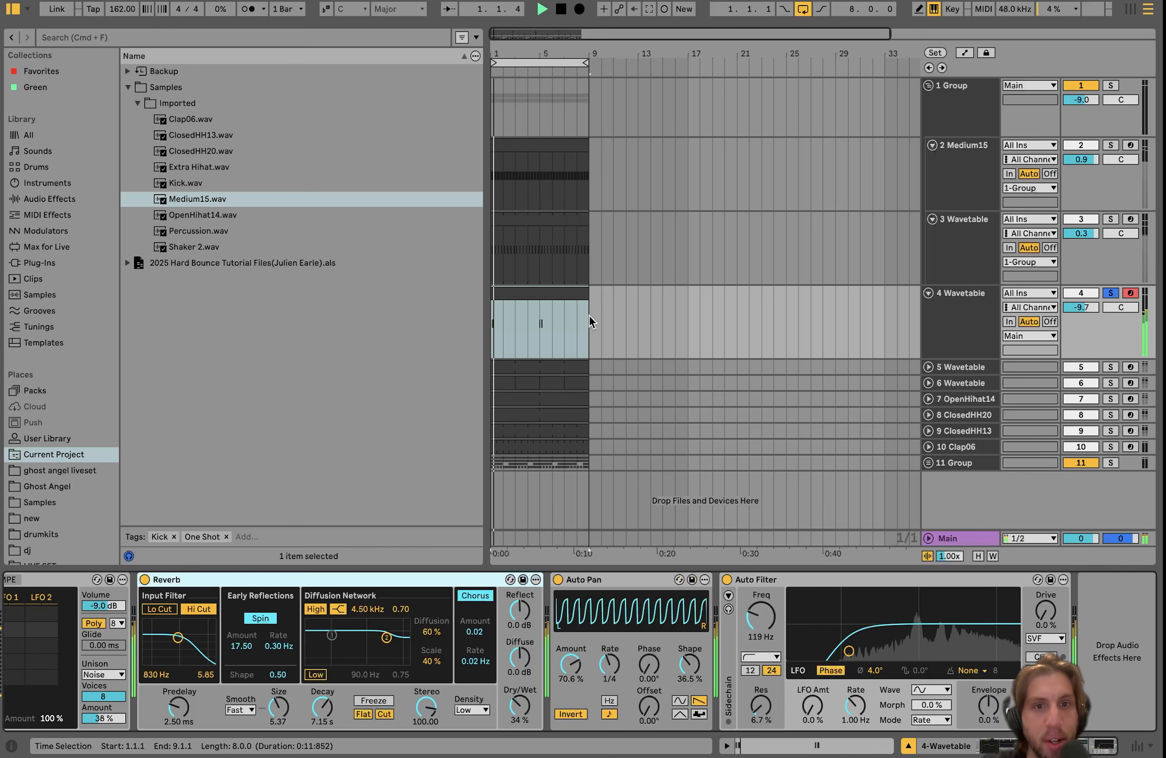
{"action": "key", "text": "space"}
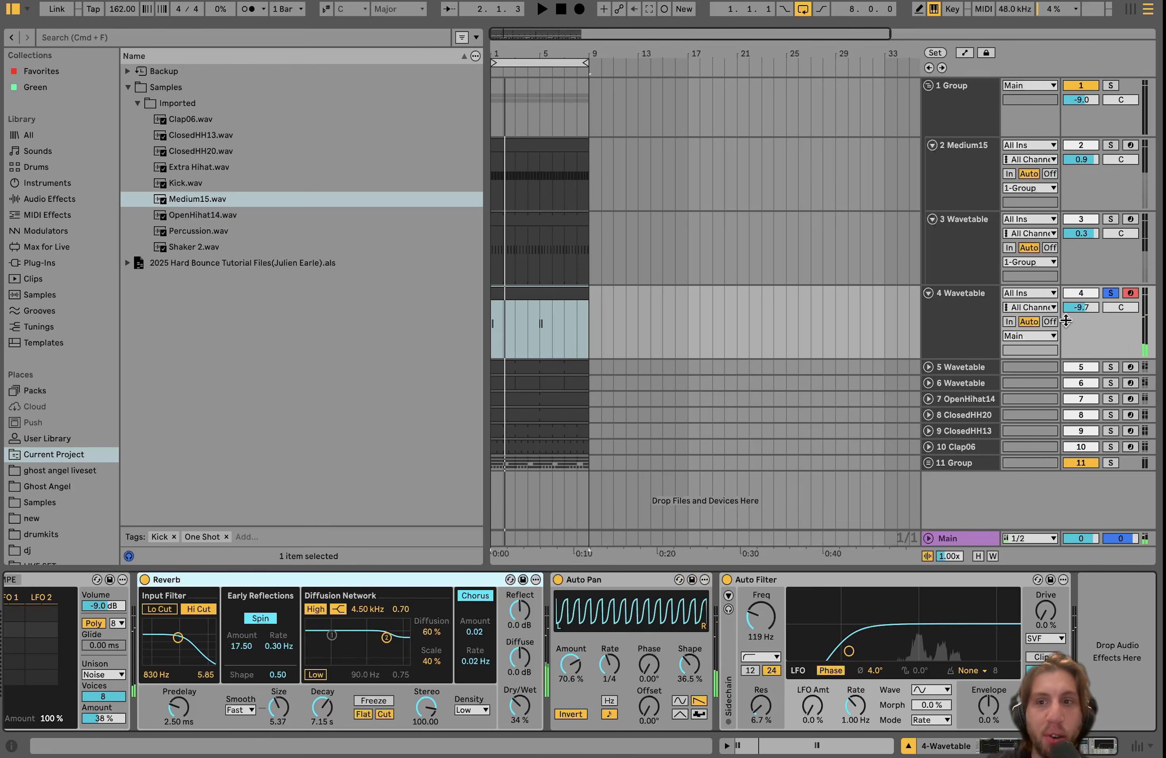
Audition 5 Wavetable and 6 Wavetable soloed in turn, and return the solo to 4 Wavetable.
{"action": "left_click", "coordinate": [1111, 368]}
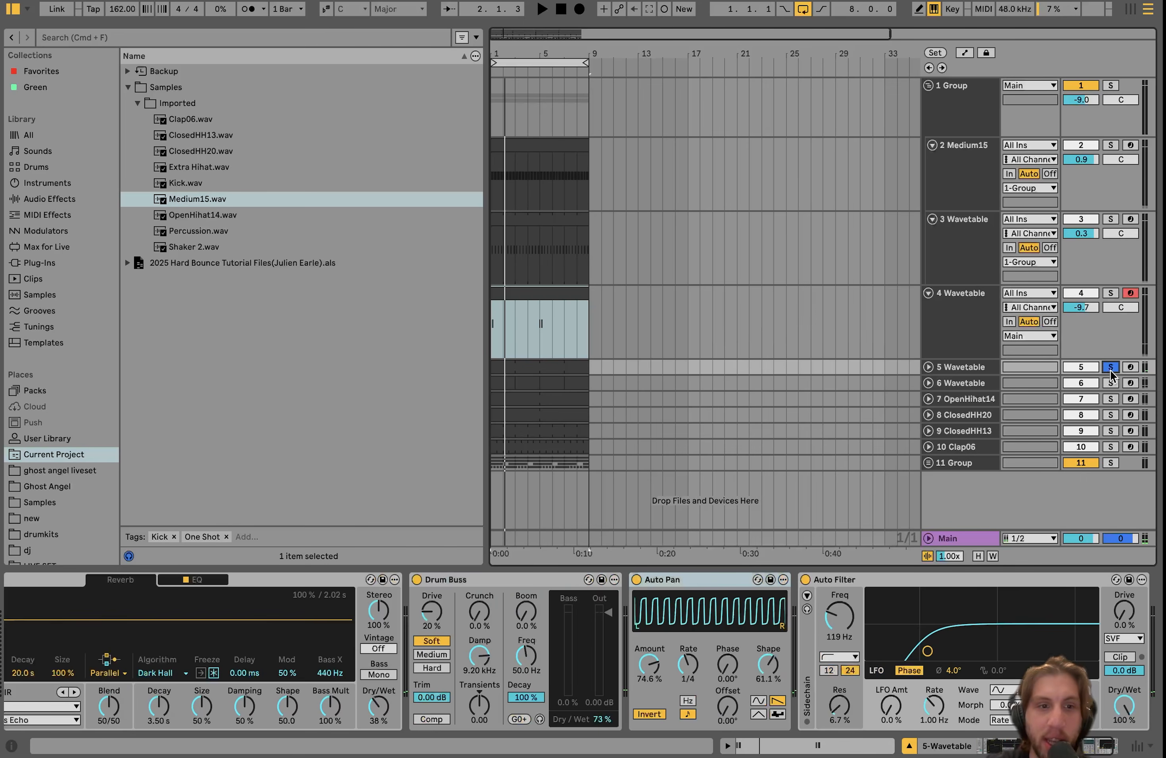
{"action": "key", "text": "space"}
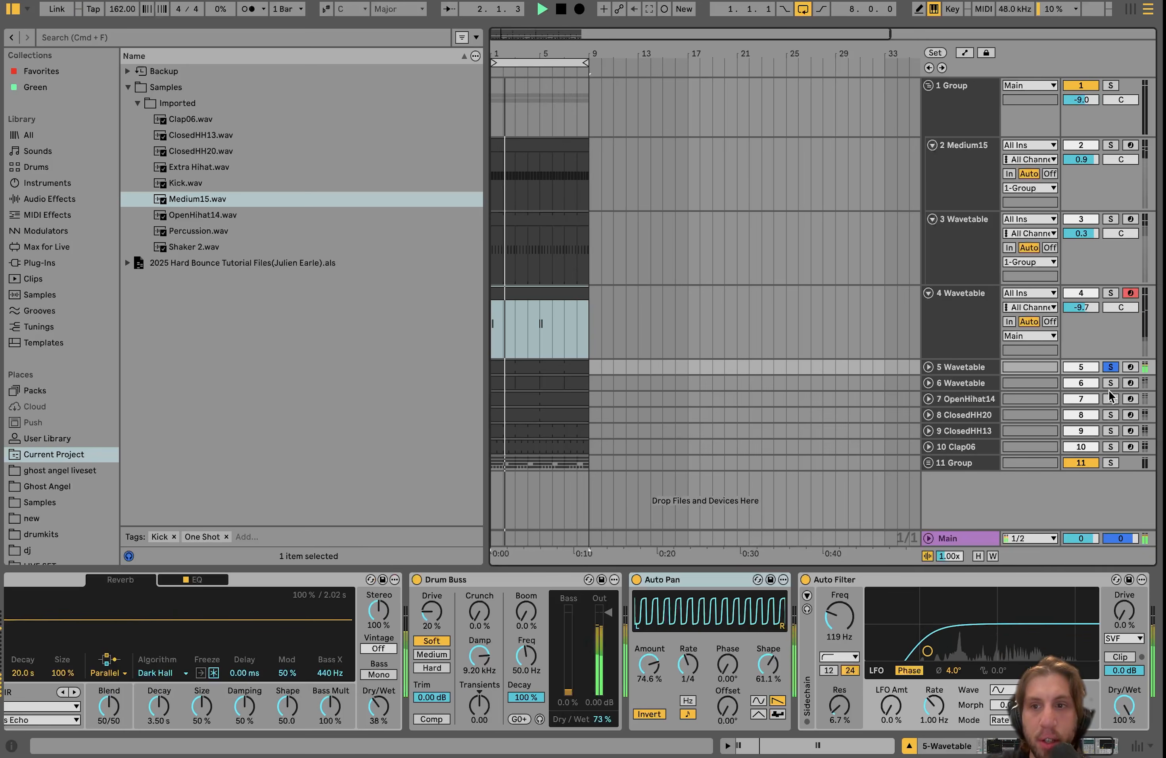
{"action": "left_click", "coordinate": [1111, 383]}
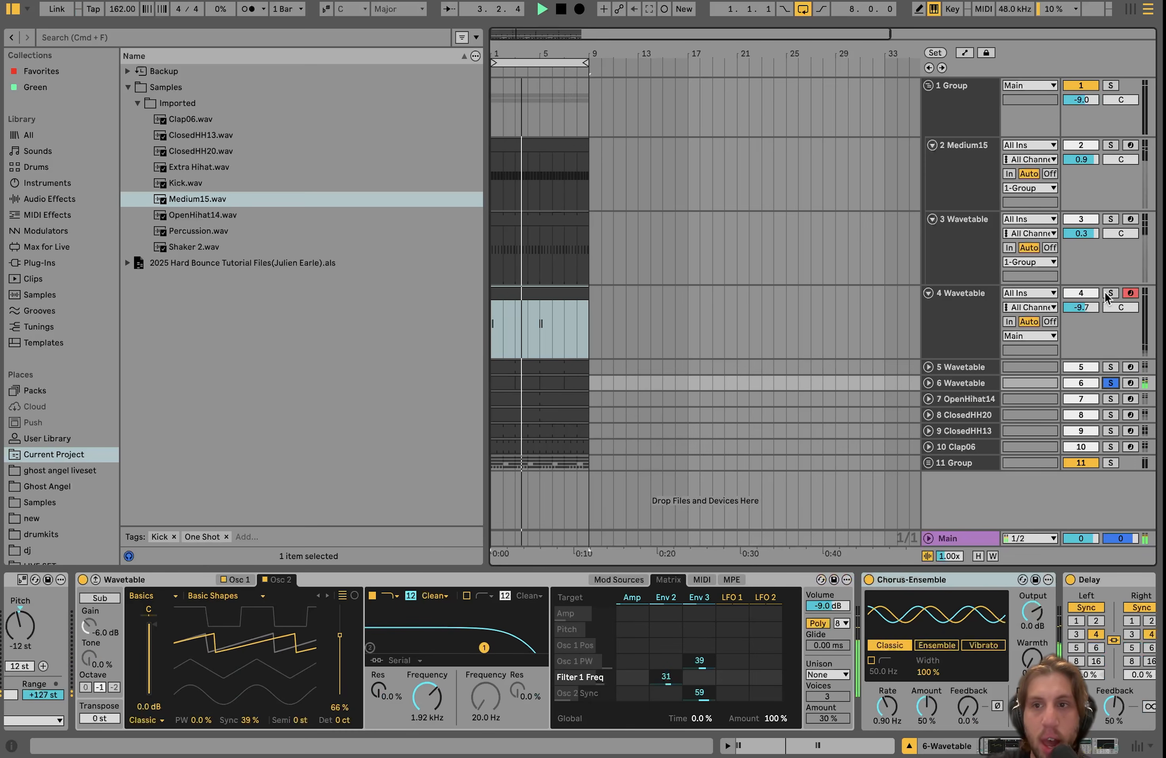
{"action": "left_click", "coordinate": [1110, 293]}
{"action": "left_click", "coordinate": [963, 320]}
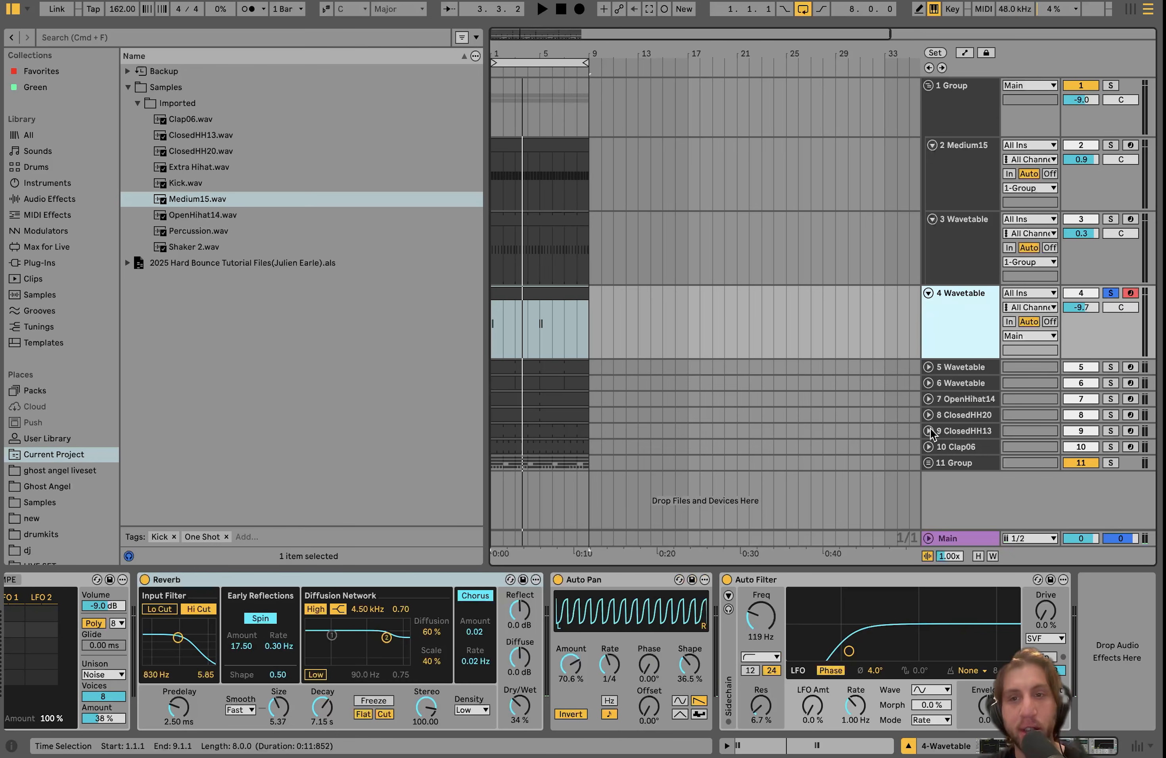
Unfold and solo track 5 Wavetable, play it, and open its MIDI clip in the note editor.
{"action": "left_click", "coordinate": [929, 367]}
{"action": "left_click", "coordinate": [955, 367]}
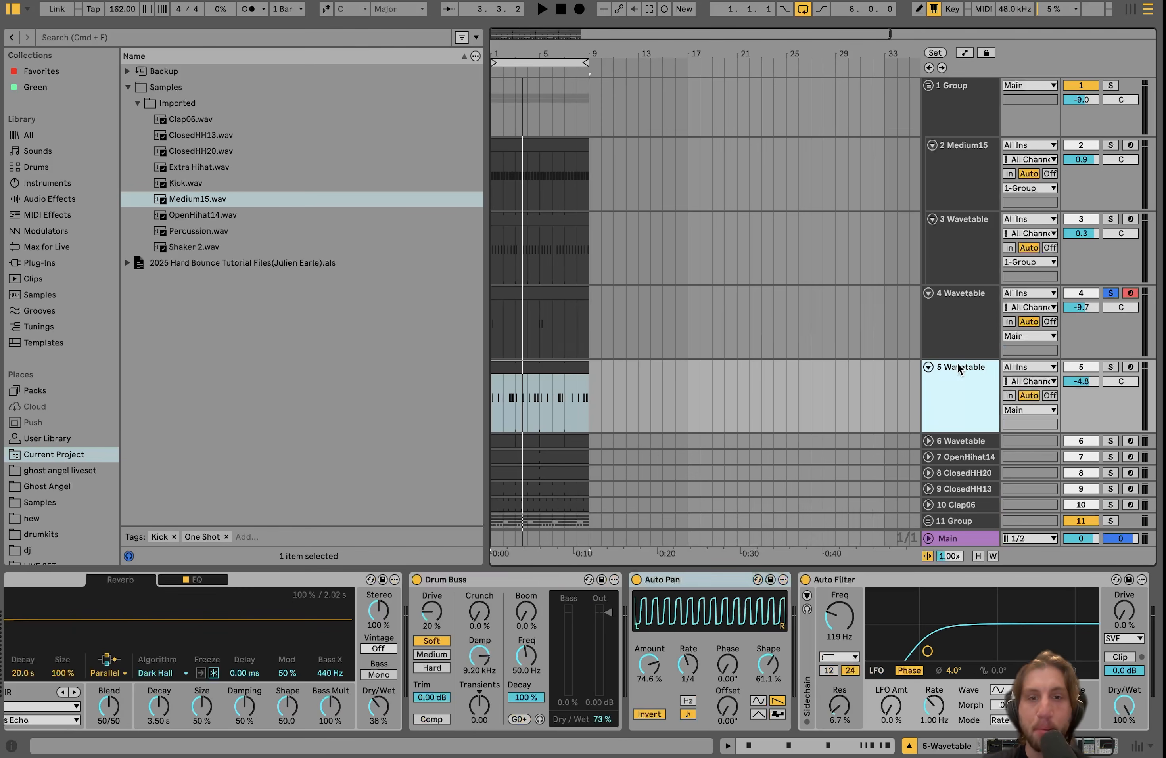
{"action": "left_click", "coordinate": [1110, 367]}
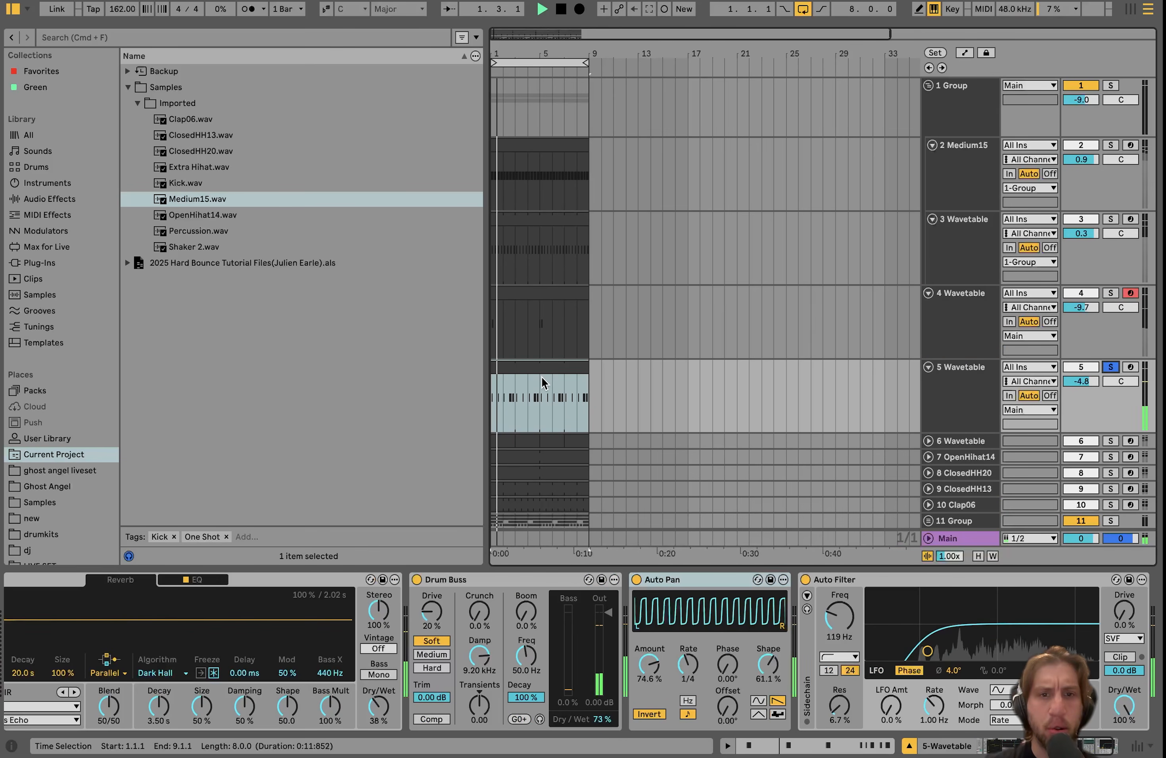
{"action": "double_click", "coordinate": [541, 386]}
{"action": "left_click", "coordinate": [508, 465]}
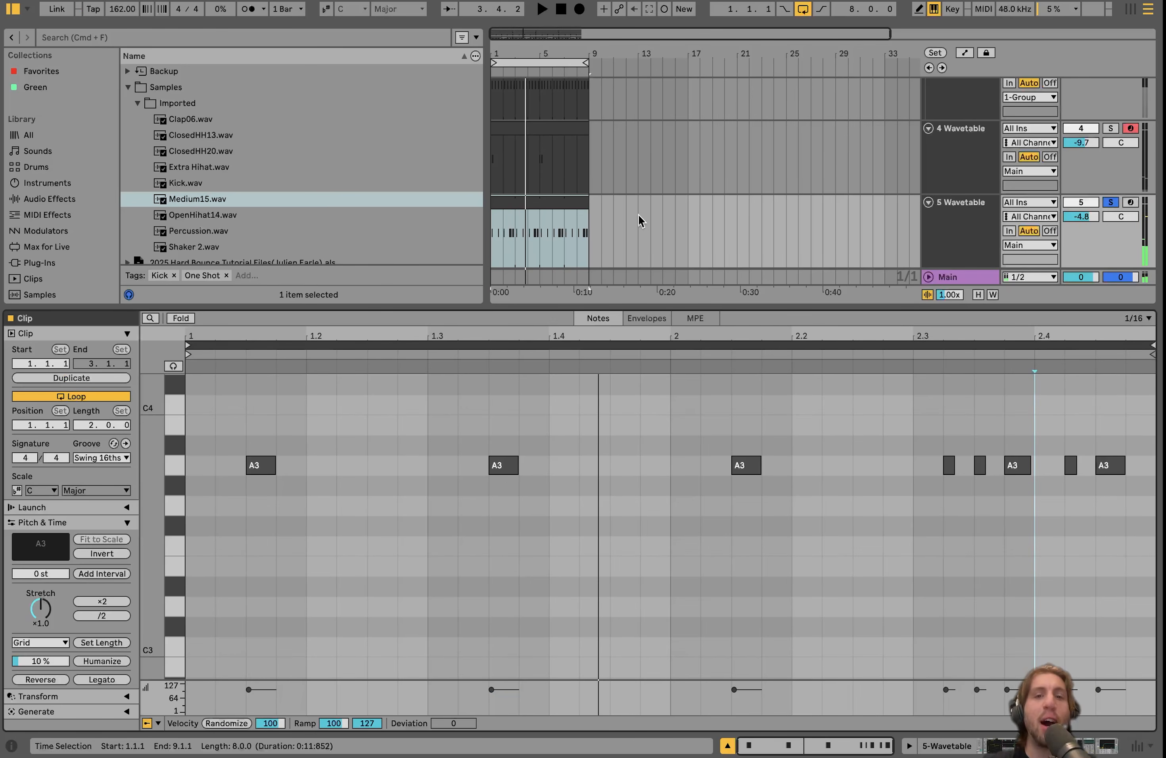
Examine the A3 note pattern in the track 5 Wavetable clip and play it soloed.
{"action": "left_click", "coordinate": [943, 234]}
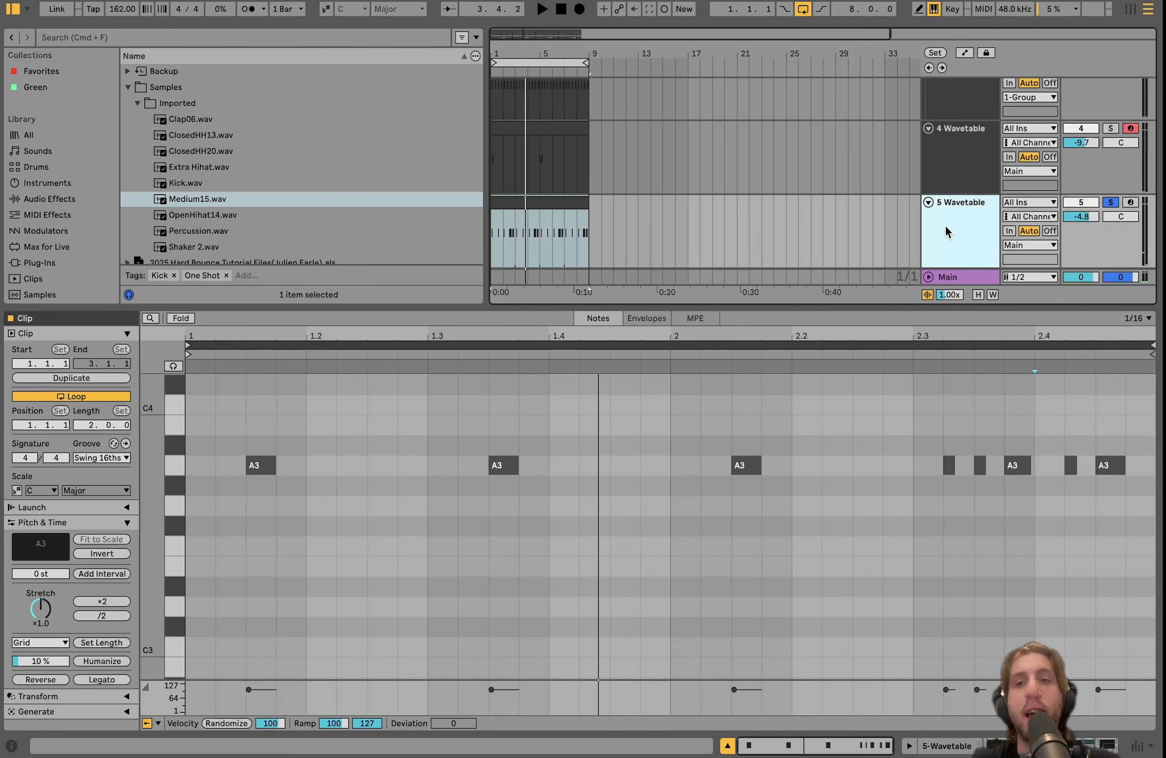
{"action": "left_click", "coordinate": [557, 365]}
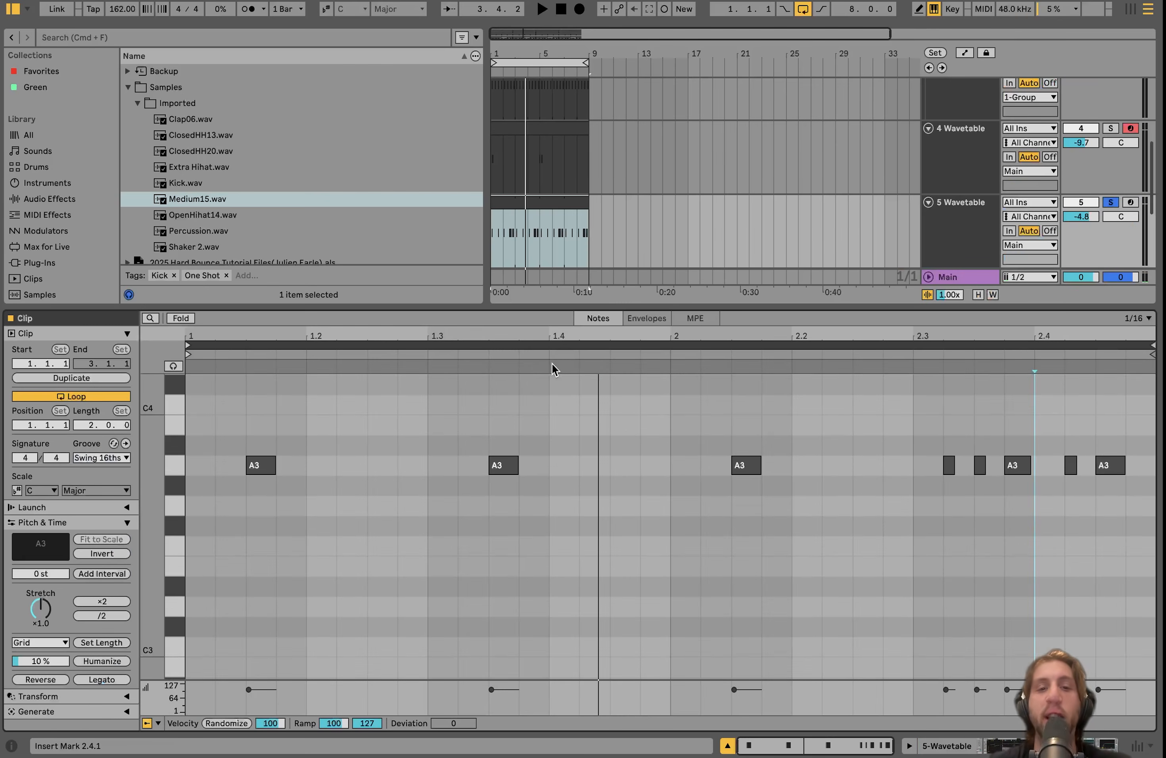
{"action": "scroll", "coordinate": [510, 487], "scroll_direction": "down", "scroll_amount": 2}
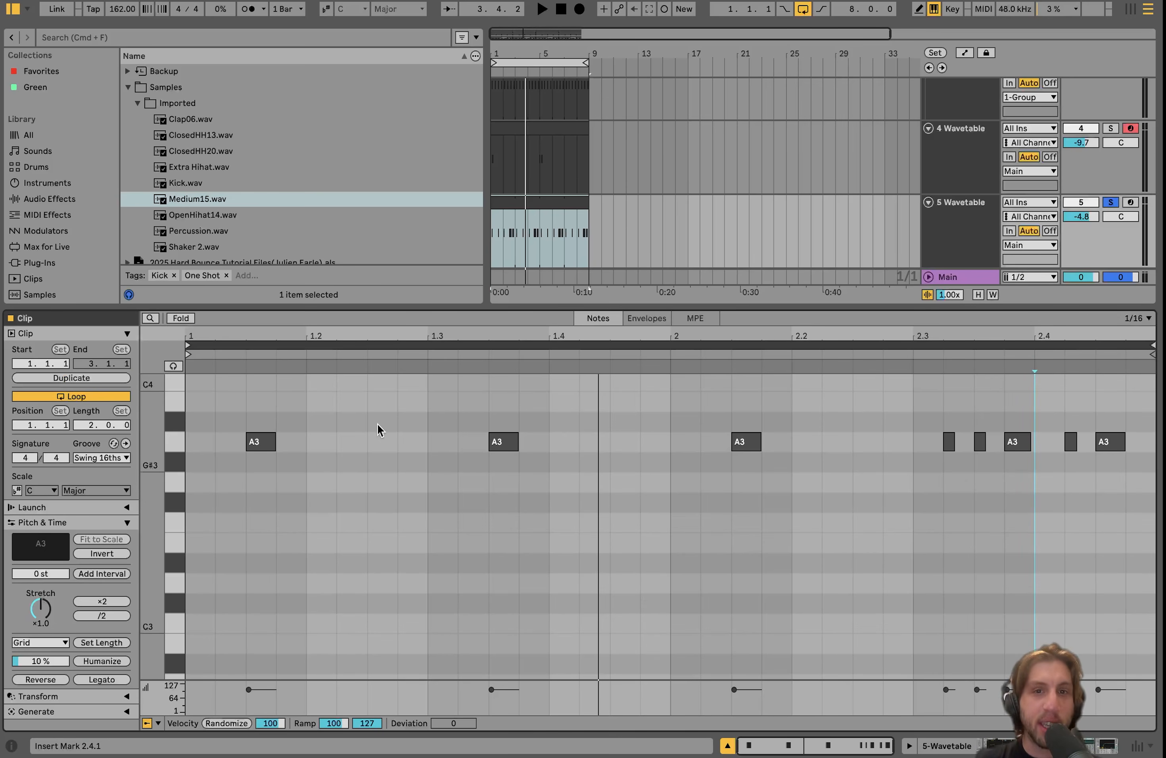
{"action": "key", "text": "space"}
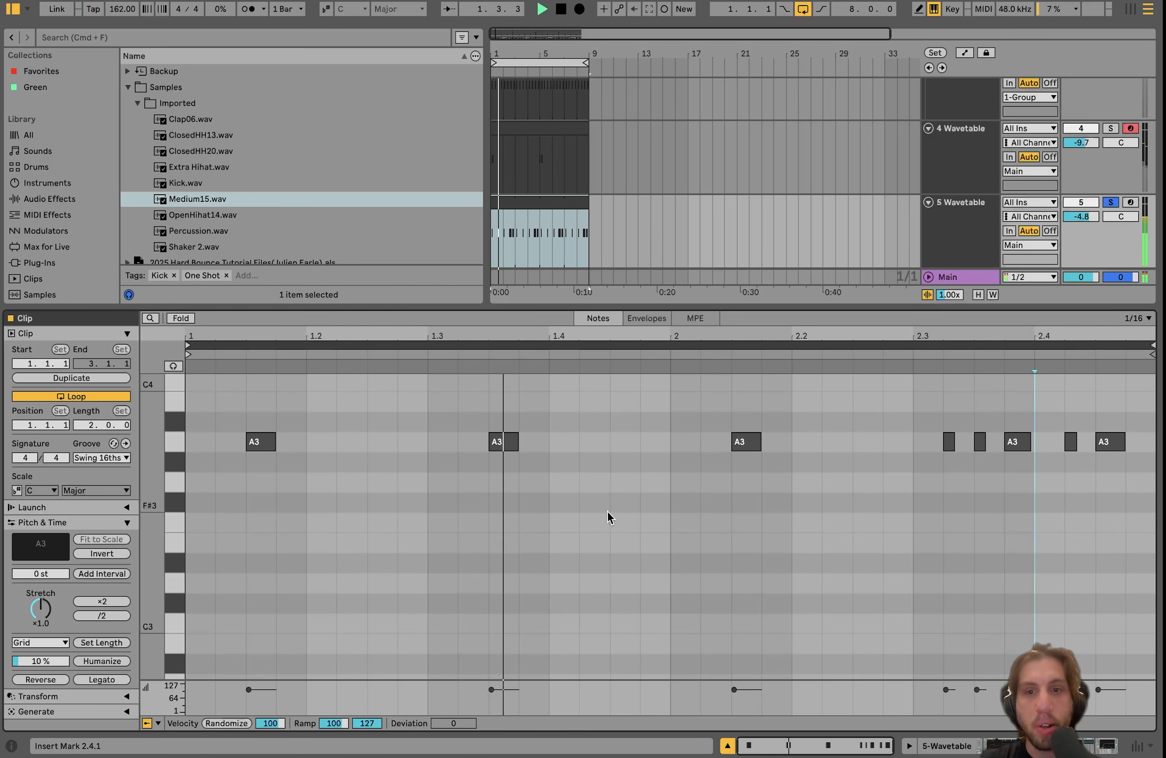
{"action": "key", "text": "space"}
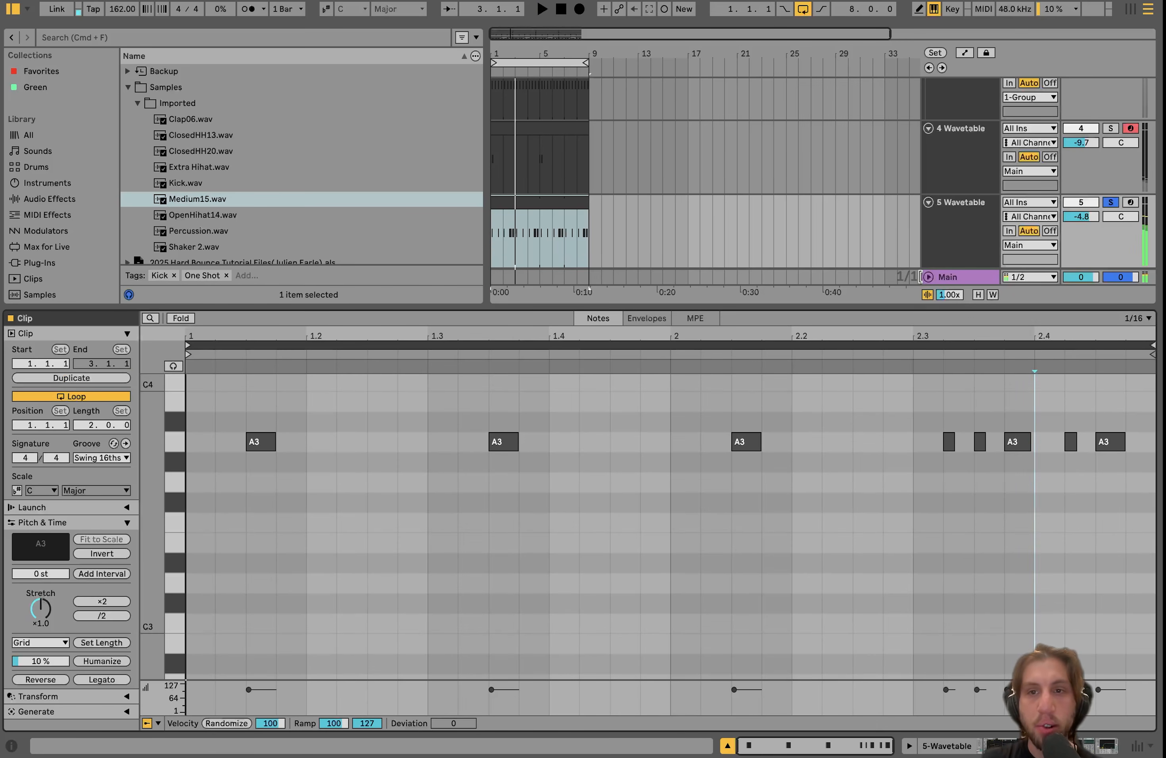
Solo 1 Group together with track 5 Wavetable and play the A3 pattern against the group.
{"action": "scroll", "coordinate": [910, 191], "scroll_direction": "up", "scroll_amount": 3}
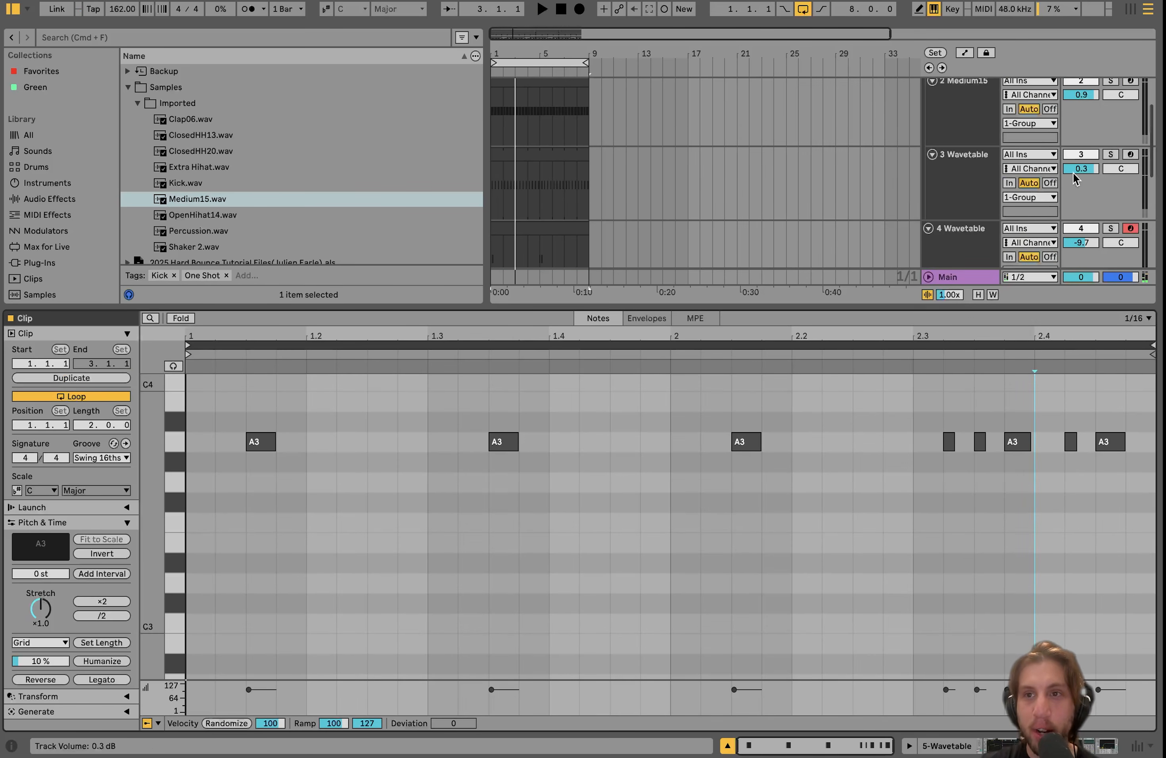
{"action": "scroll", "coordinate": [1109, 110], "scroll_direction": "up", "scroll_amount": 2}
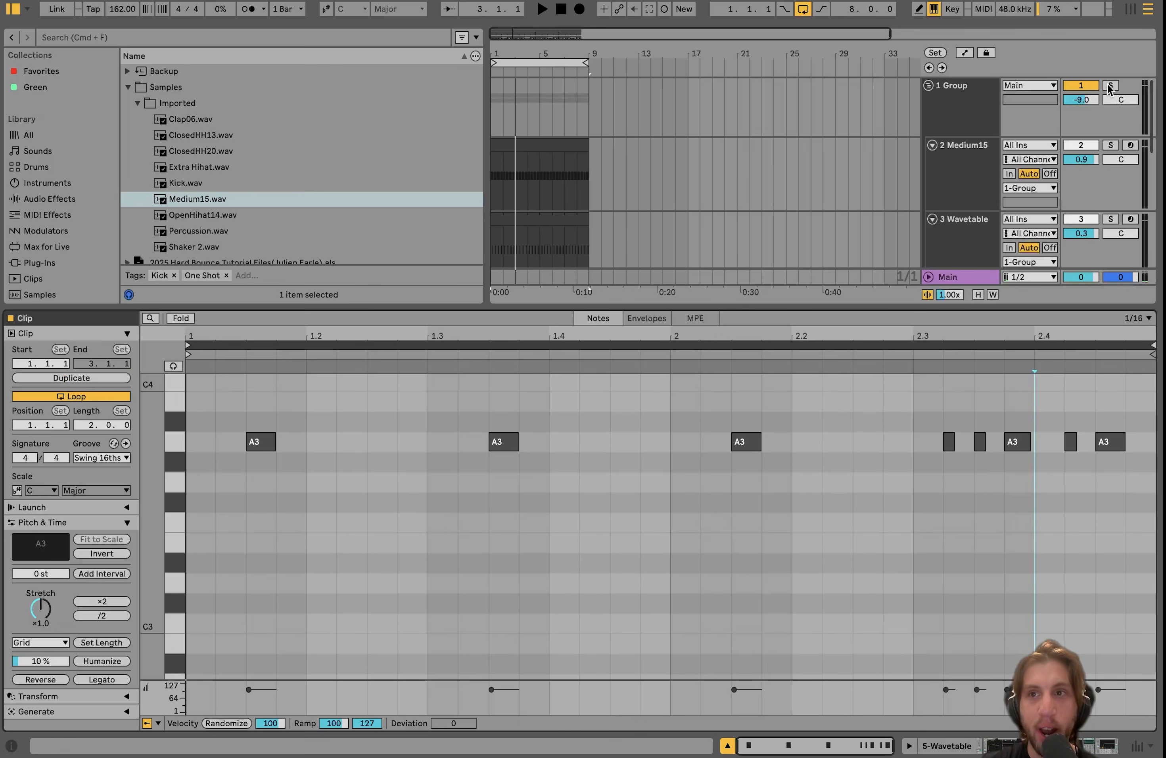
{"action": "scroll", "coordinate": [1103, 94], "scroll_direction": "down", "scroll_amount": 5}
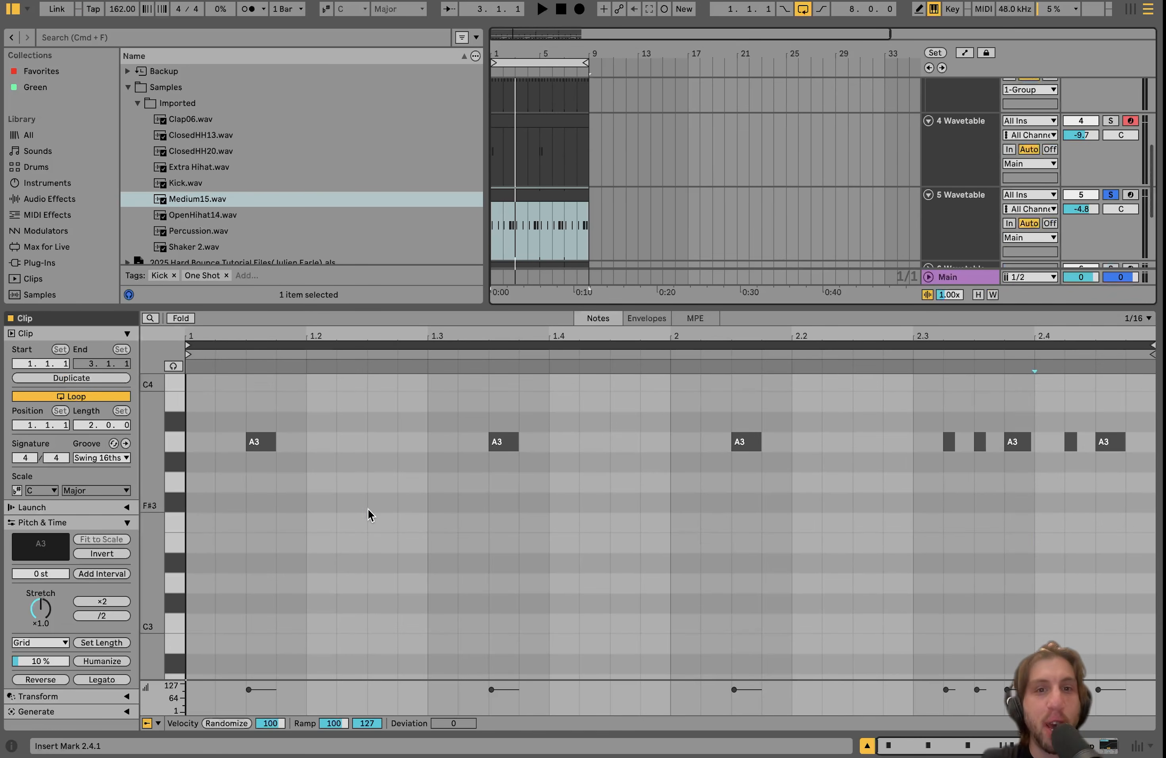
{"action": "left_click", "coordinate": [340, 530]}
{"action": "key", "text": "space"}
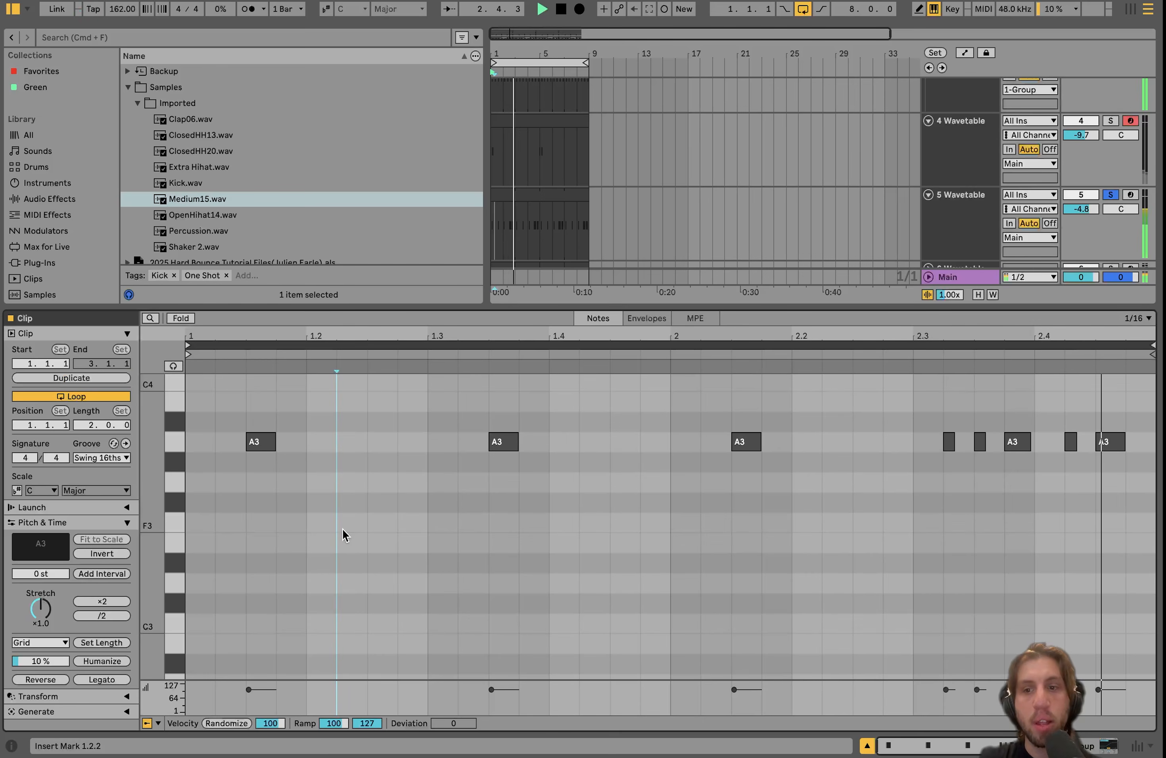
Play the track 5 Wavetable A3 pattern against the soloed group and select its arrangement clip.
{"action": "key", "text": "space"}
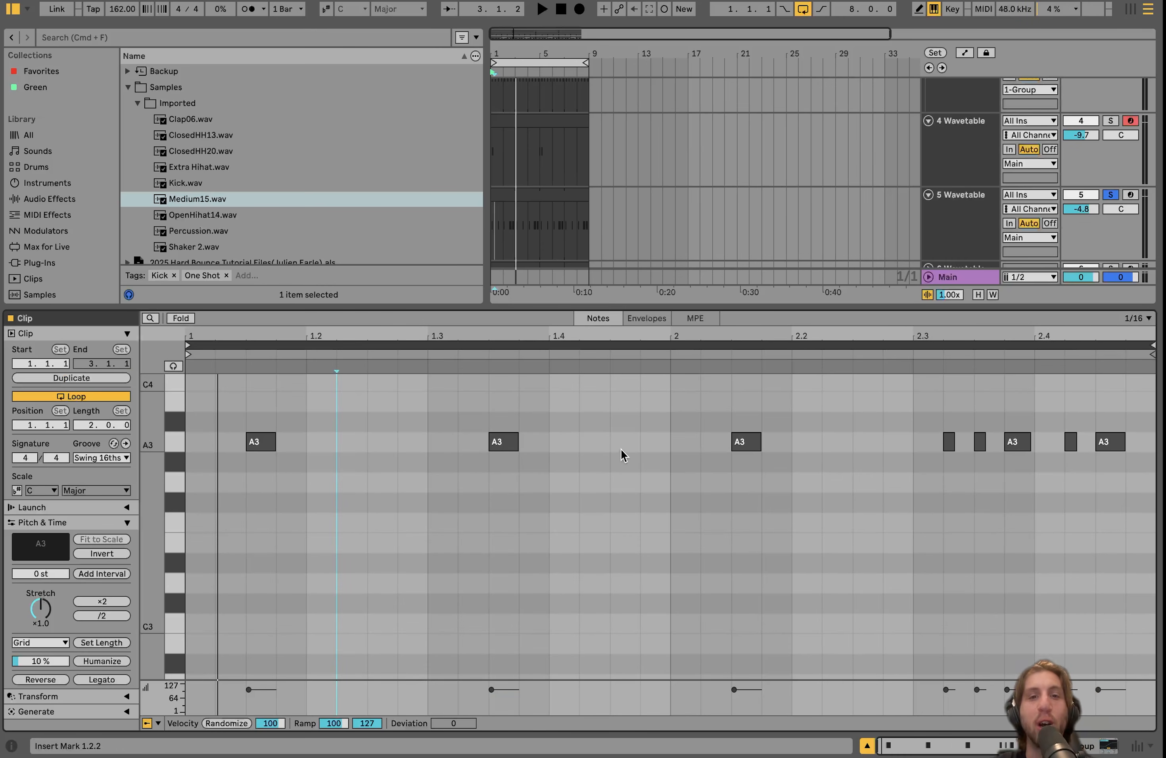
{"action": "key", "text": "space"}
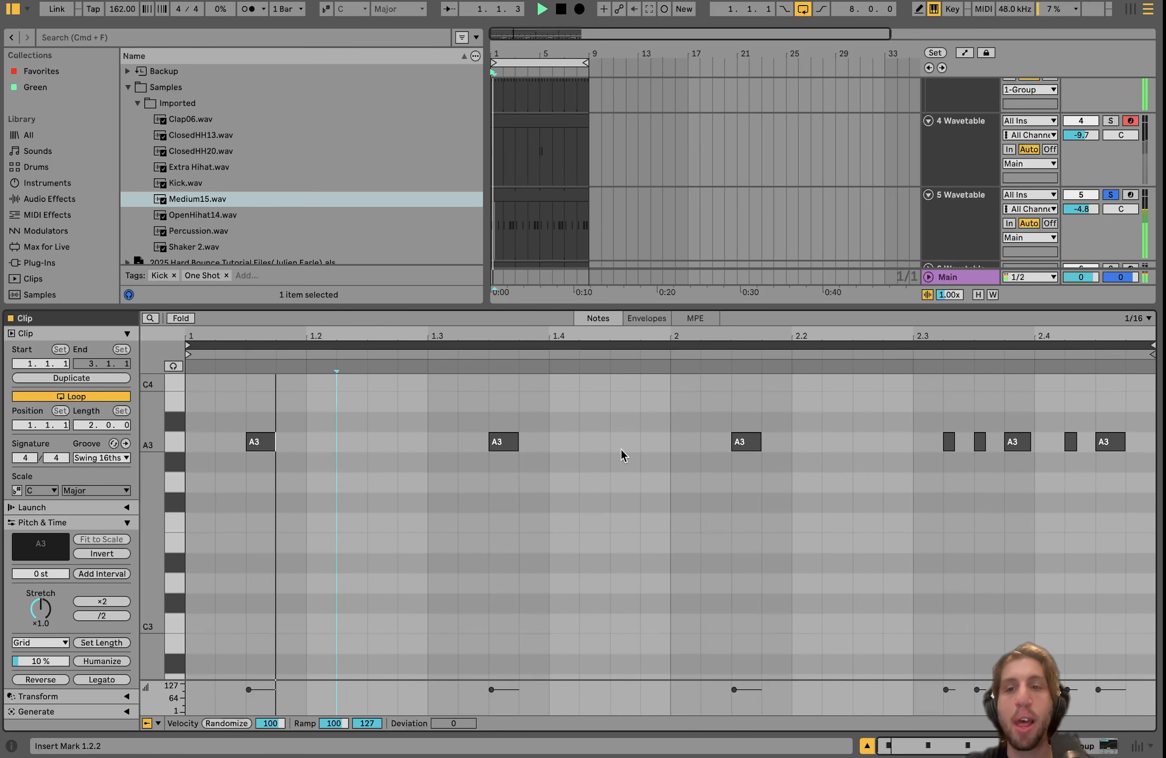
{"action": "left_click", "coordinate": [544, 193]}
{"action": "key", "text": "space"}
{"action": "key", "text": "b"}
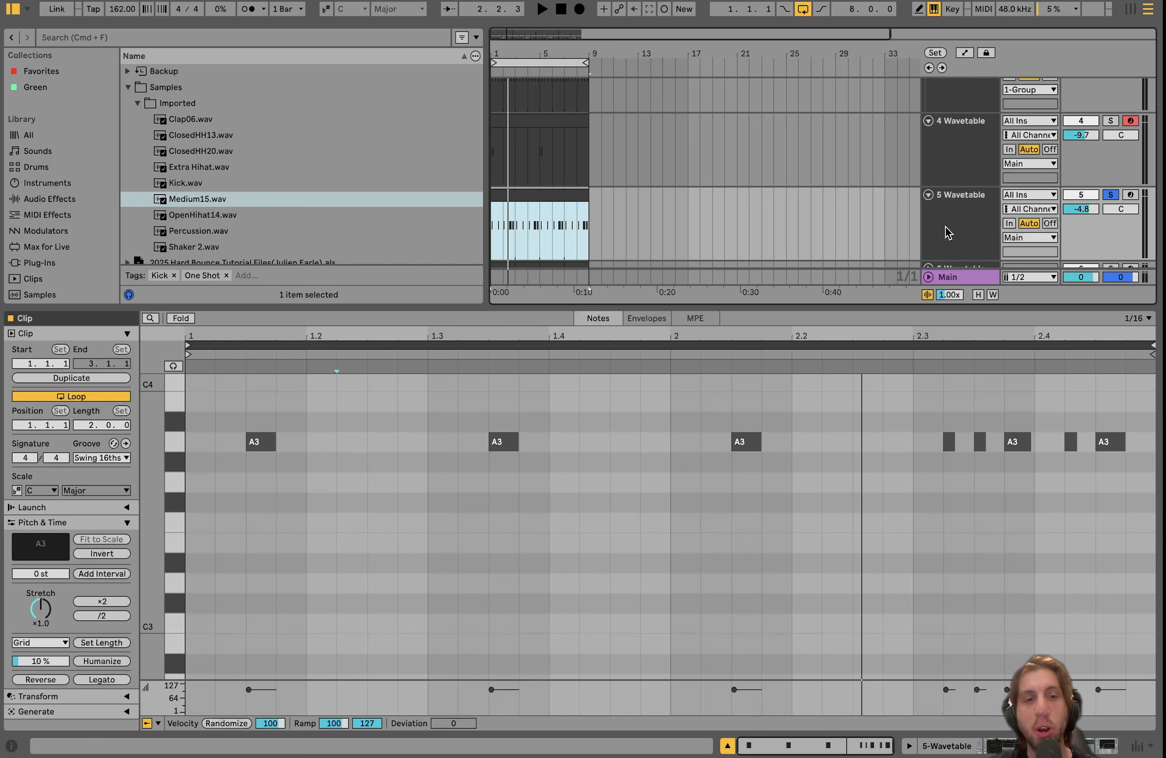
{"action": "key", "text": "space"}
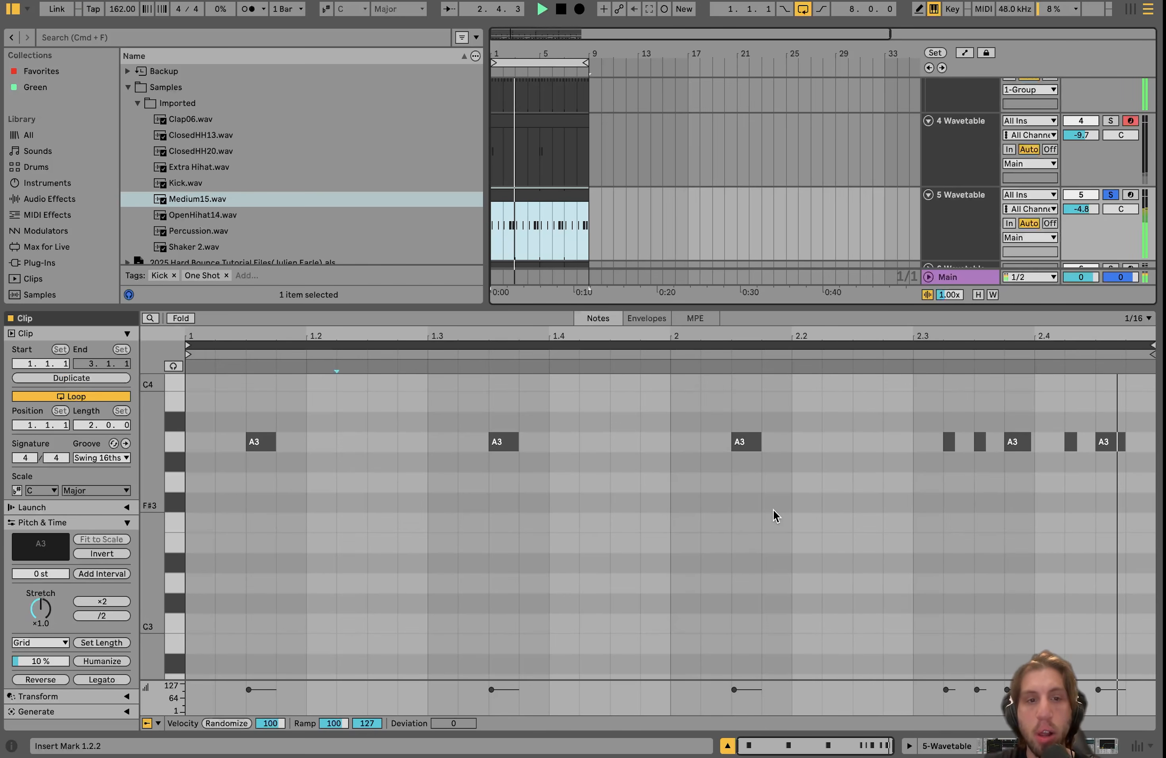
{"action": "key", "text": "space"}
Duplicate the track 5 Wavetable clip in the arrangement and delete all notes from the first clip.
{"action": "left_click", "coordinate": [517, 196]}
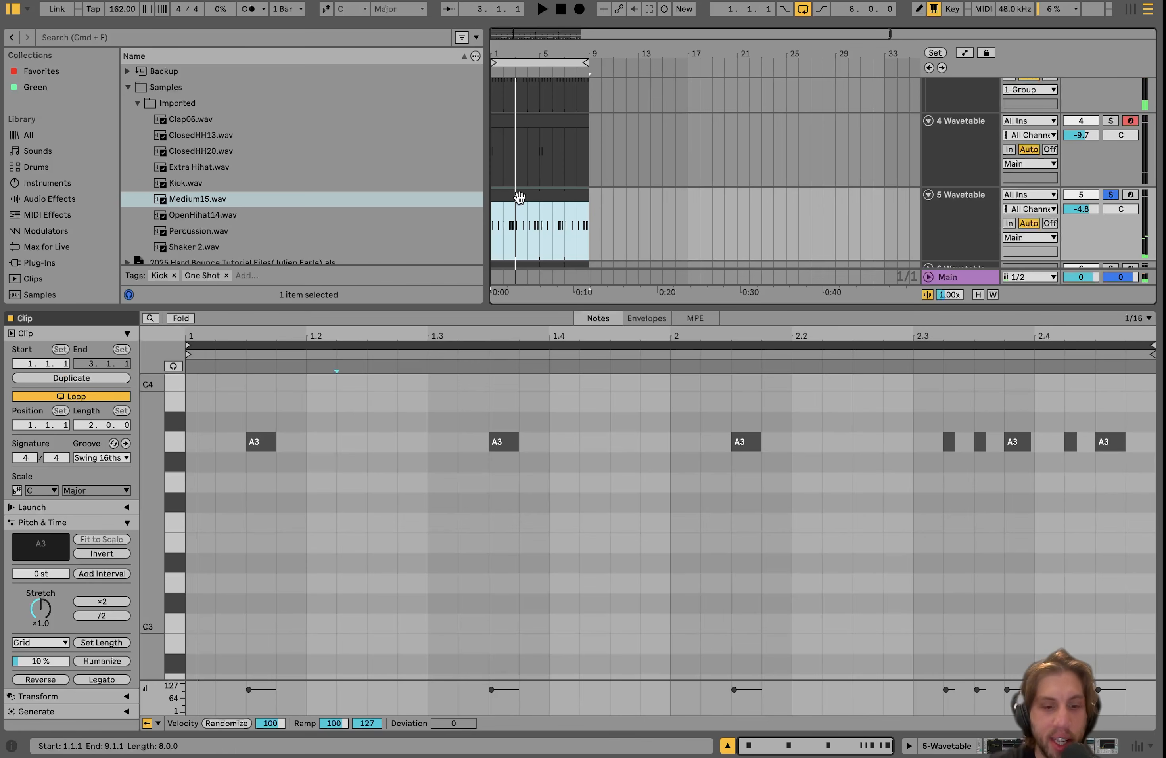
{"action": "key", "text": "ctrl+d"}
{"action": "left_click", "coordinate": [415, 446]}
{"action": "key", "text": "ctrl+a"}
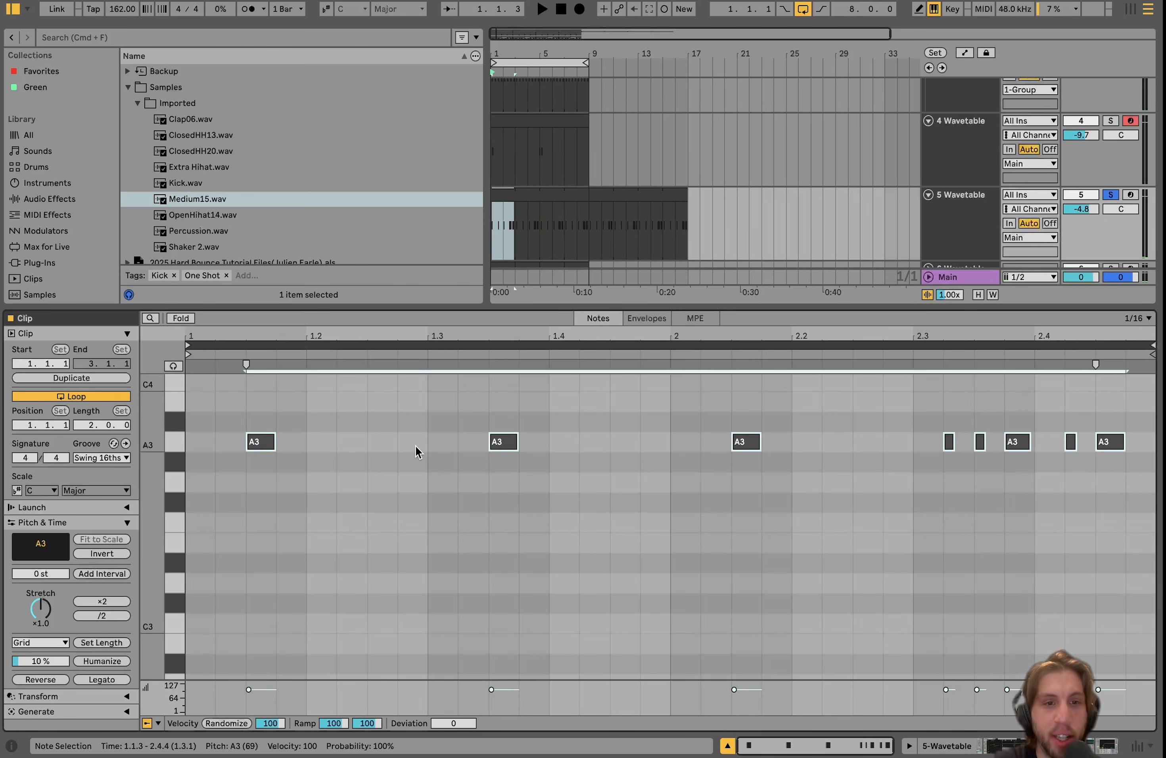
{"action": "key", "text": "Delete"}
Add two A3 notes to the emptied clip, at 1.1.4 and 1.2.2, and play them.
{"action": "left_click", "coordinate": [290, 442]}
{"action": "double_click", "coordinate": [289, 442]}
{"action": "double_click", "coordinate": [350, 442]}
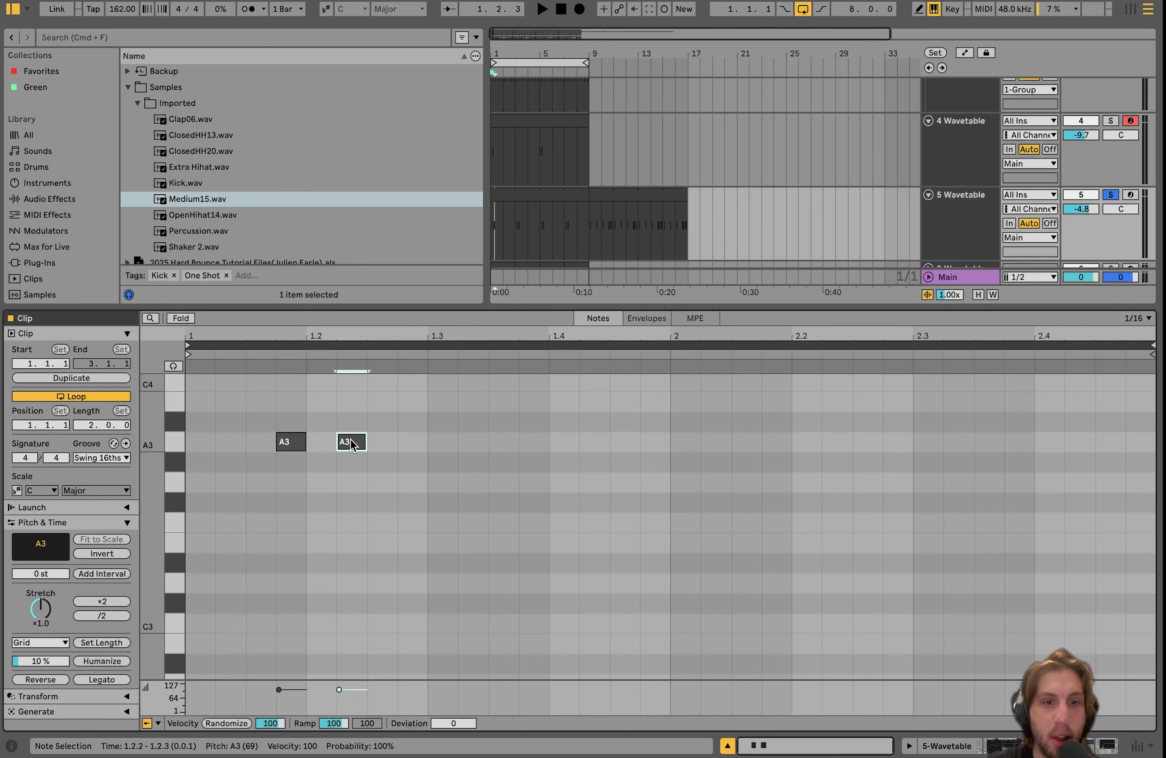
{"action": "key", "text": "space"}
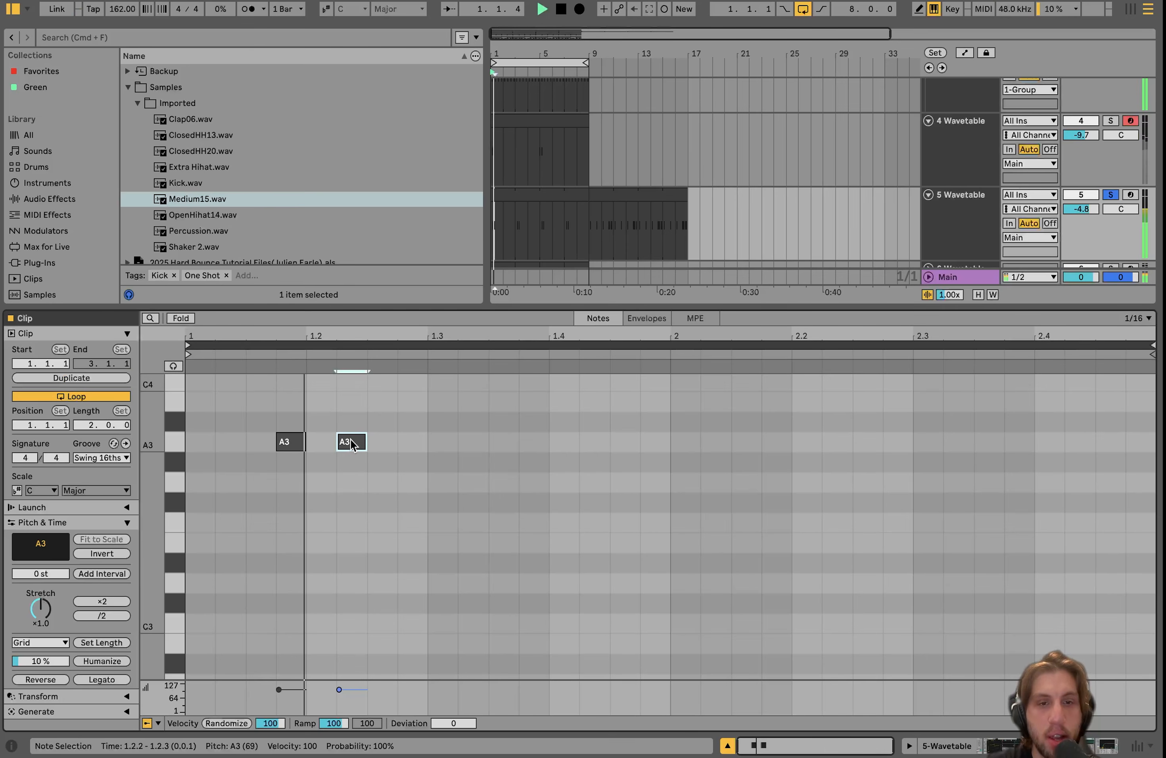
{"action": "key", "text": "space"}
Move the clip copy from bar 9 back to bar 1 over the edited clip and play it.
{"action": "left_click", "coordinate": [639, 196]}
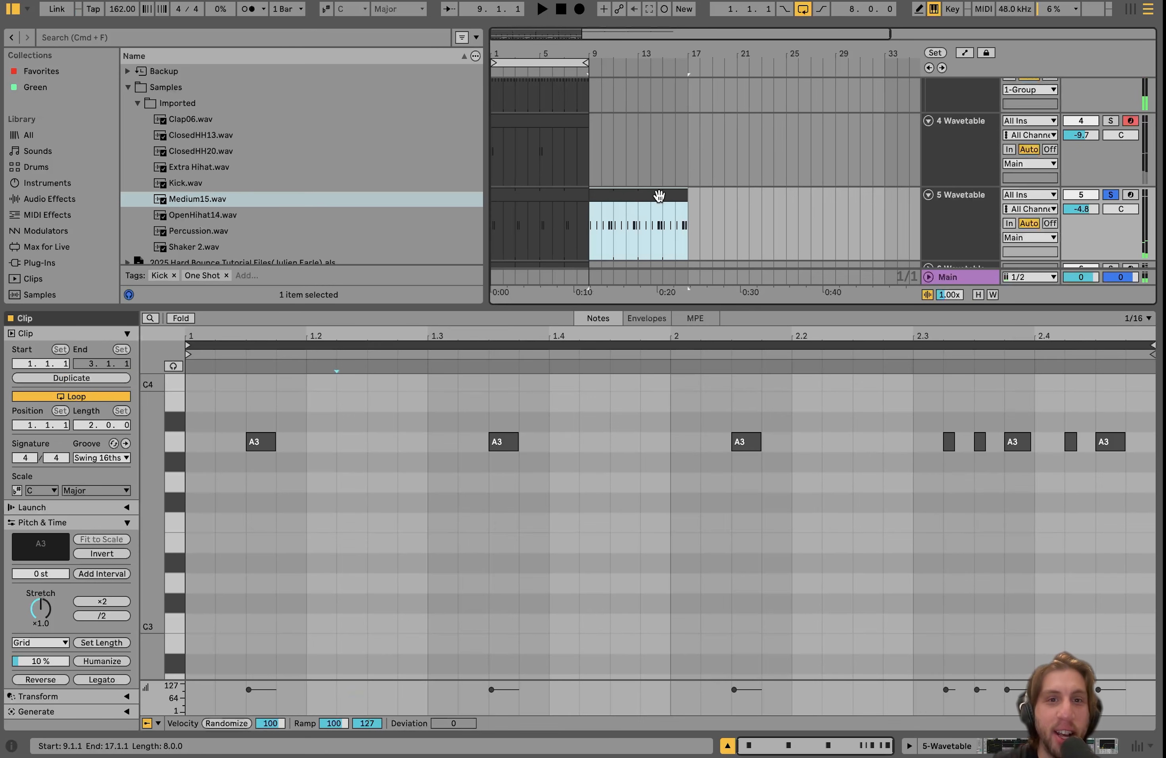
{"action": "left_click_drag", "start_coordinate": [659, 196], "coordinate": [563, 196]}
{"action": "key", "text": "space"}
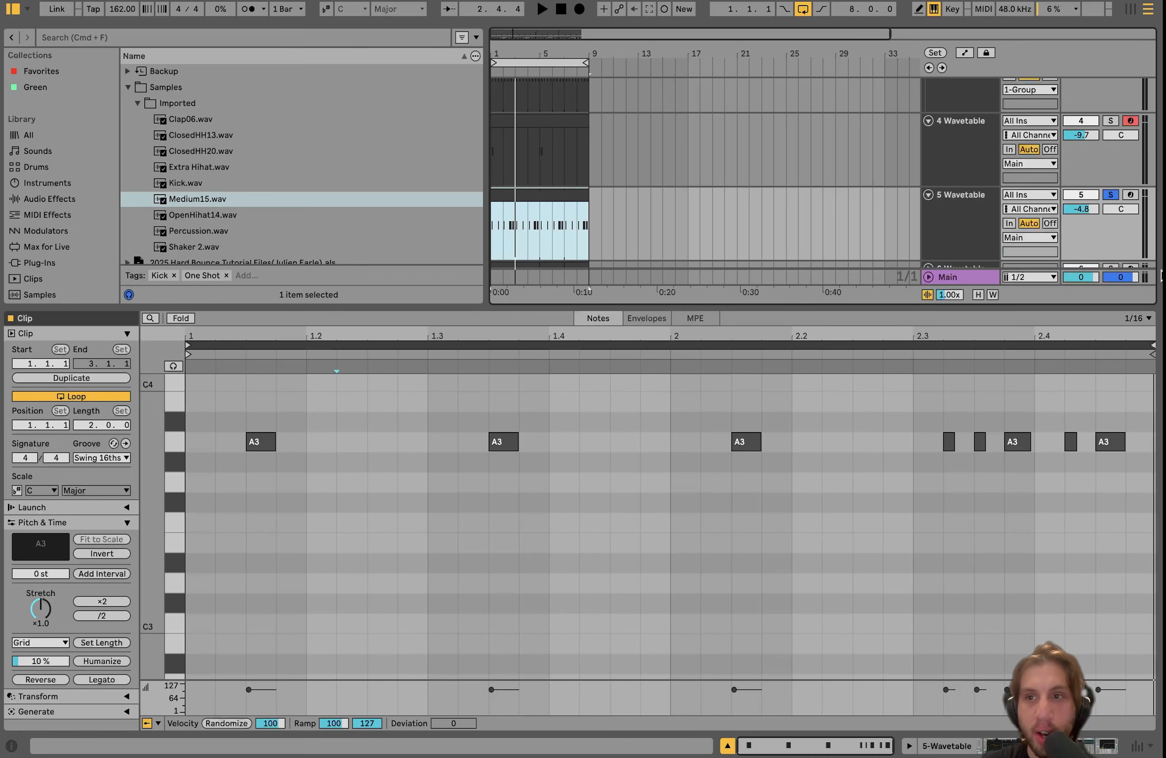
Arm 5 Wavetable, set the computer keyboard octave to C3 to D4, and audition single notes.
{"action": "left_click", "coordinate": [1130, 195]}
{"action": "key", "text": "h"}
{"action": "key", "text": "x"}
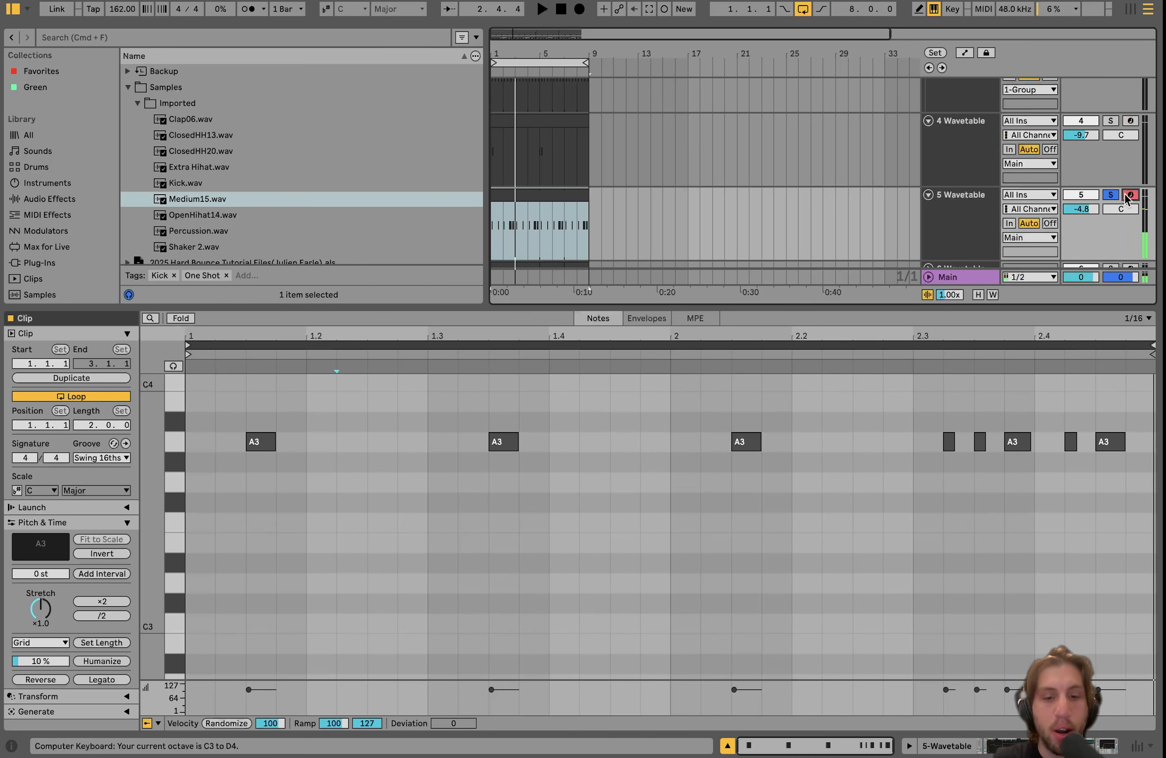
{"action": "key", "text": "h"}
{"action": "key", "text": "h"}
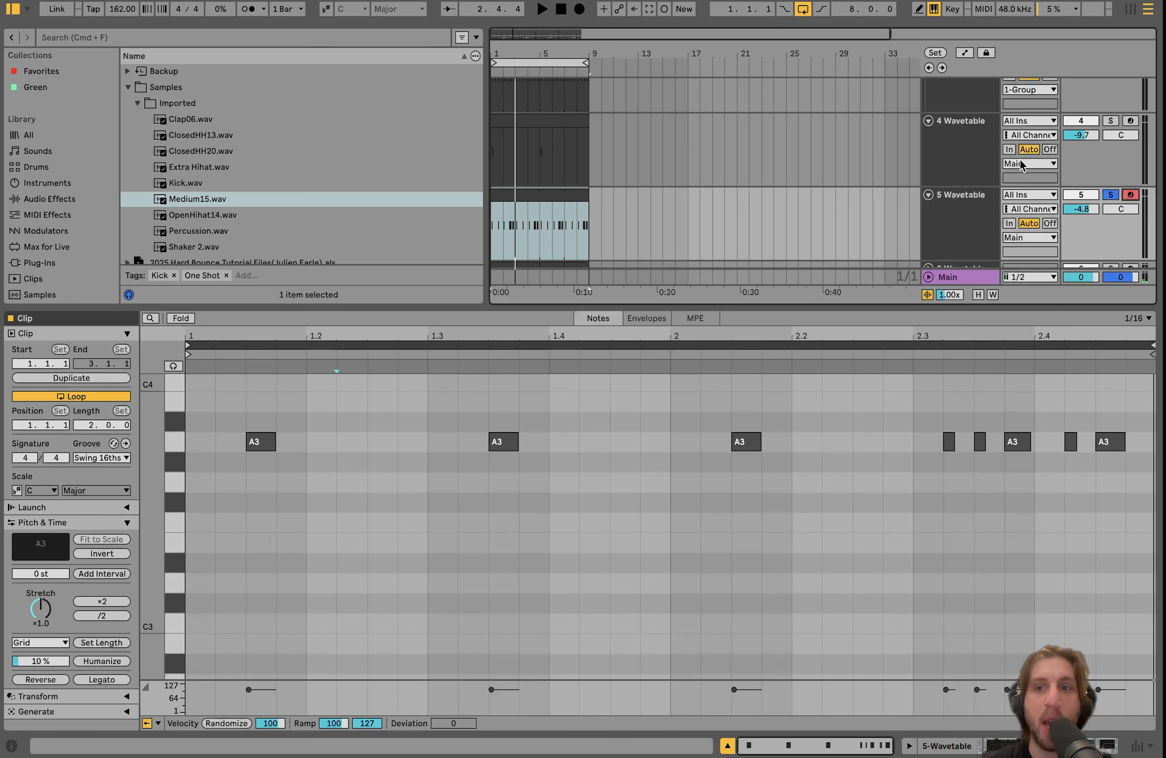
Show track 5 Wavetable's devices and turn off Hybrid Reverb, Drum Buss, Auto Pan and Auto Filter.
{"action": "double_click", "coordinate": [953, 230]}
{"action": "scroll", "coordinate": [472, 655], "scroll_direction": "left", "scroll_amount": 15}
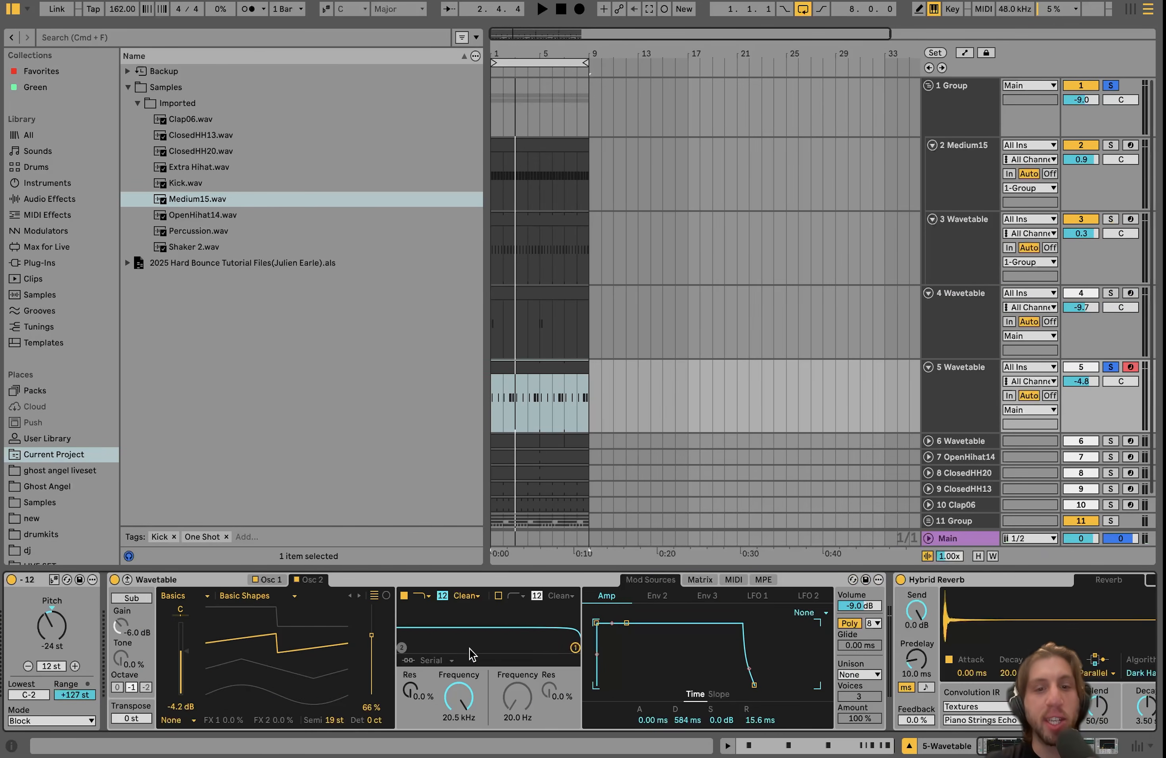
{"action": "scroll", "coordinate": [473, 655], "scroll_direction": "right", "scroll_amount": 15}
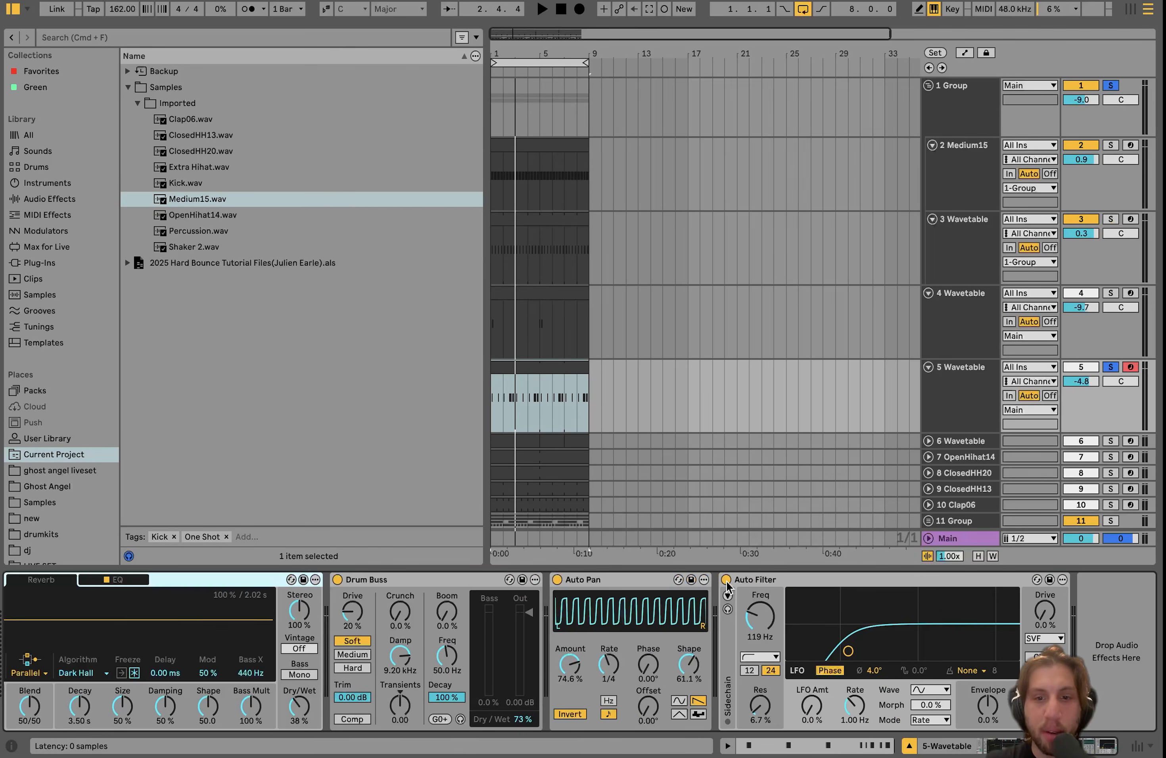
{"action": "left_click", "coordinate": [736, 585]}
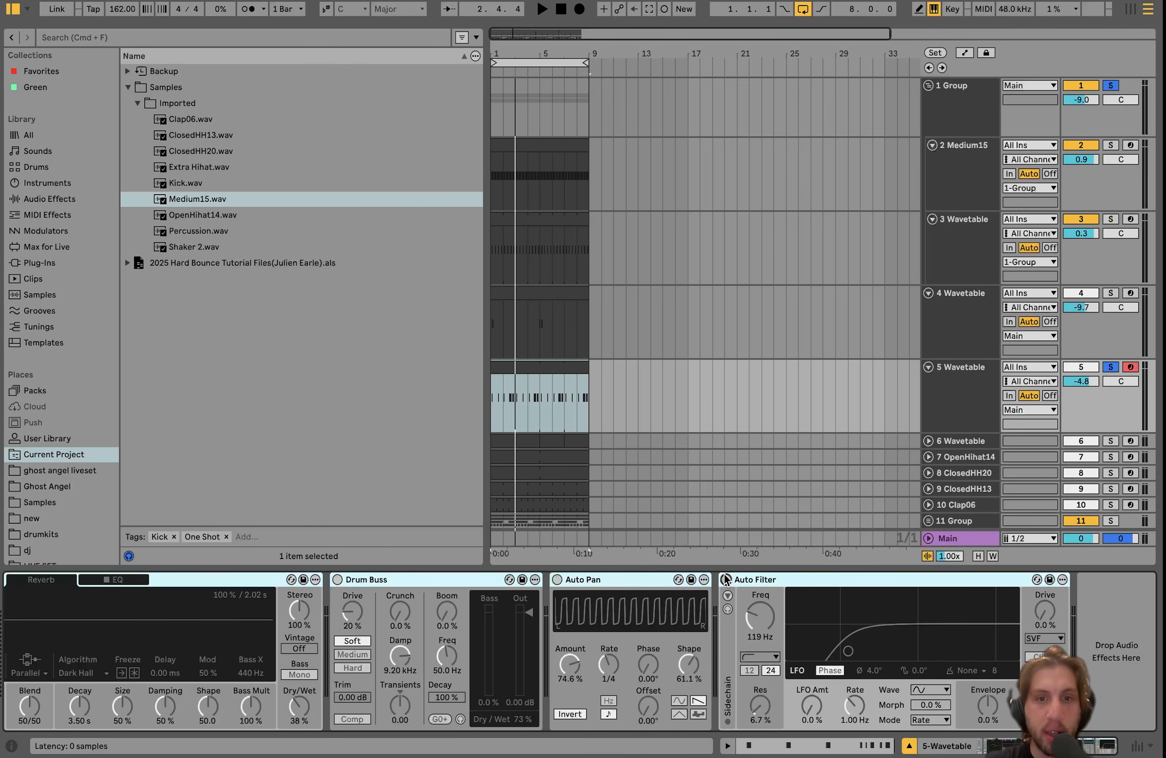
Unsolo 1 Group and play 5 Wavetable alone without its effects.
{"action": "key", "text": "space"}
{"action": "scroll", "coordinate": [640, 655], "scroll_direction": "left", "scroll_amount": 12}
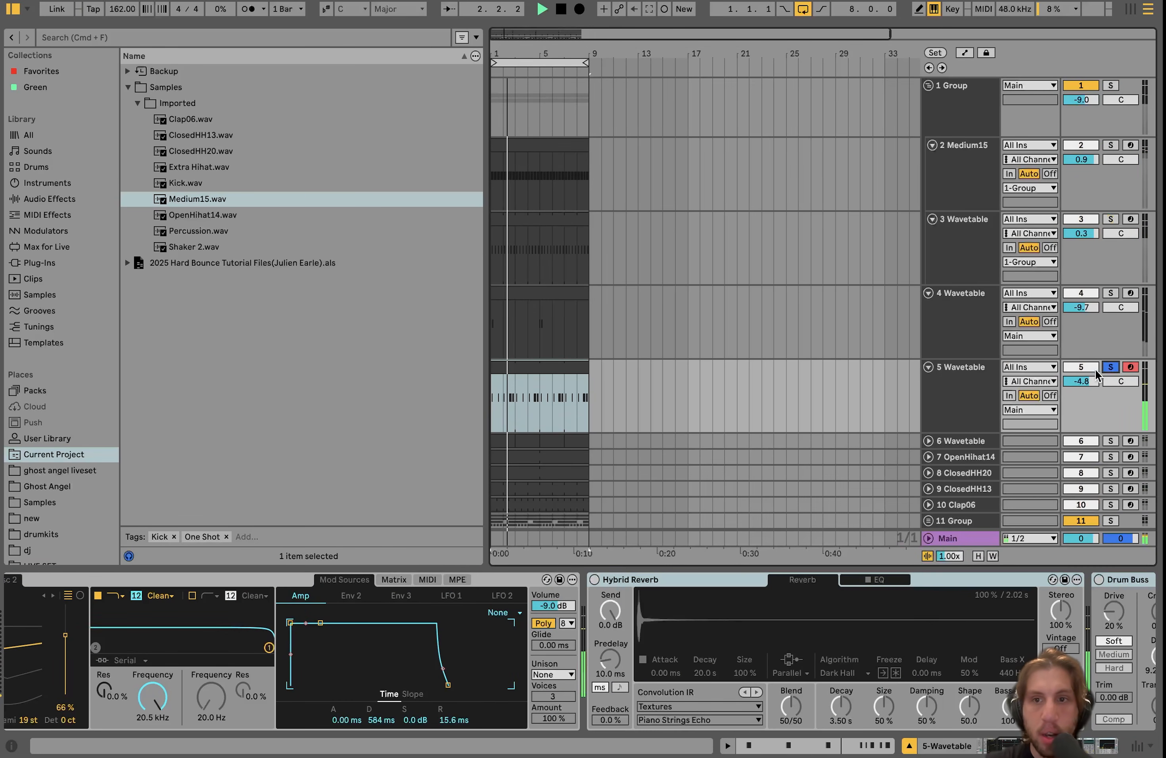
{"action": "left_click", "coordinate": [981, 384]}
{"action": "scroll", "coordinate": [443, 702], "scroll_direction": "left", "scroll_amount": 6}
{"action": "key", "text": "space"}
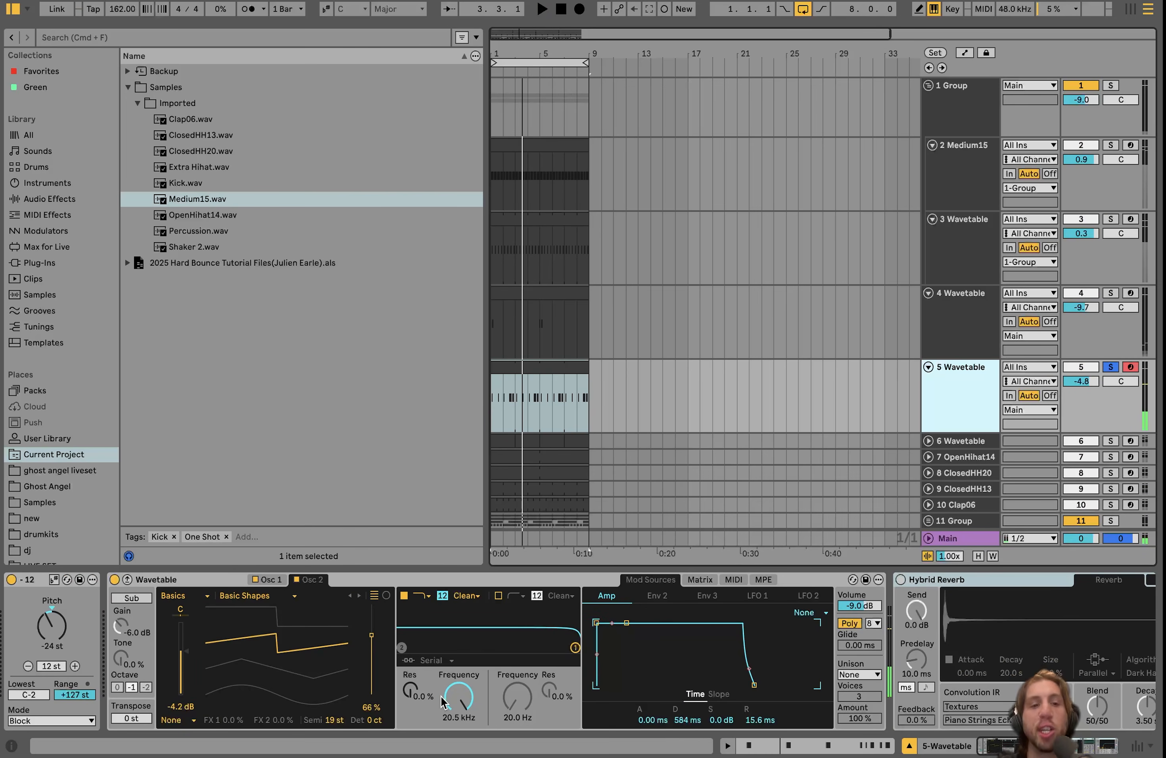
{"action": "scroll", "coordinate": [443, 701], "scroll_direction": "right", "scroll_amount": 10}
{"action": "scroll", "coordinate": [450, 678], "scroll_direction": "left", "scroll_amount": 10}
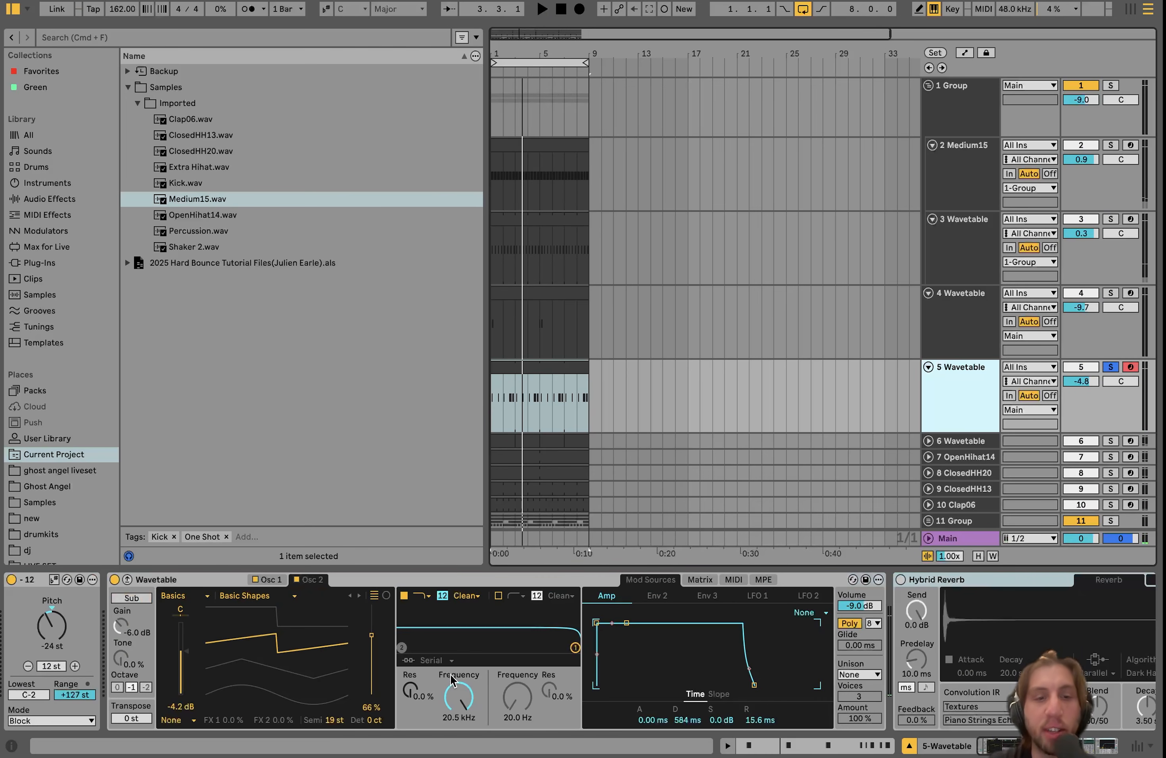
Switch off Osc 2 in Wavetable to hear Osc 1's FM Fold sound alone, and re-enable Osc 2.
{"action": "left_click", "coordinate": [224, 576]}
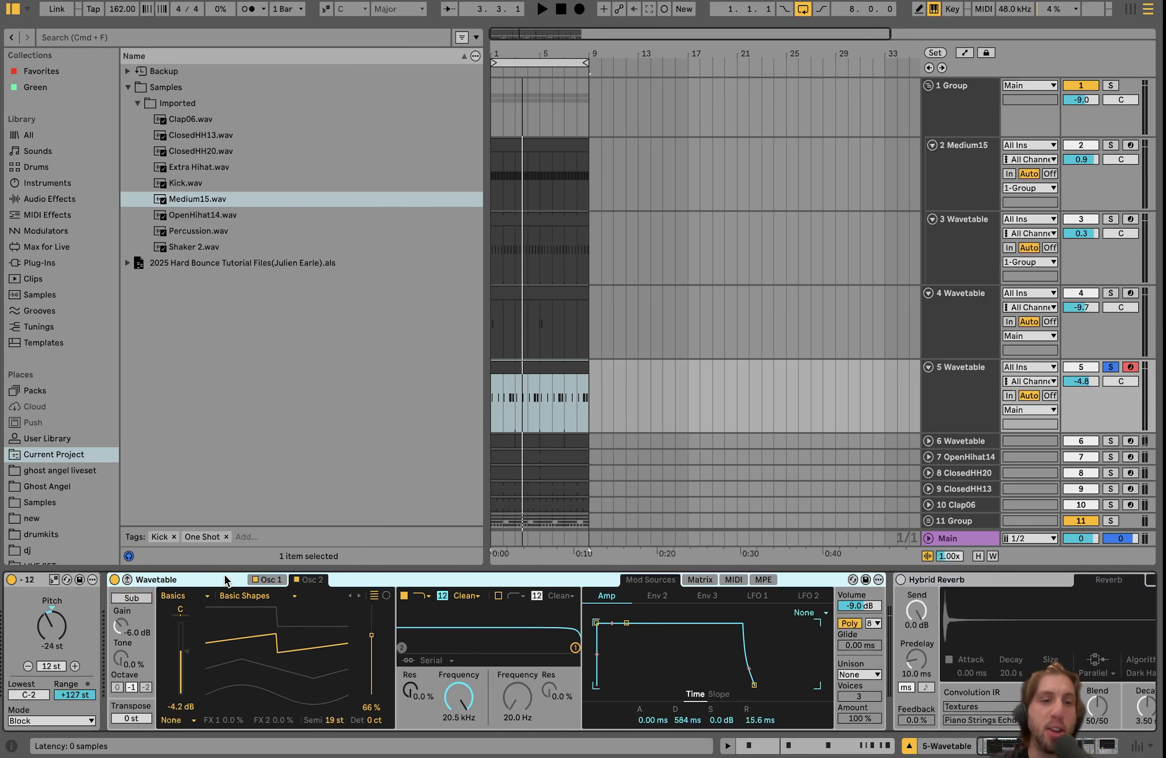
{"action": "left_click", "coordinate": [268, 581]}
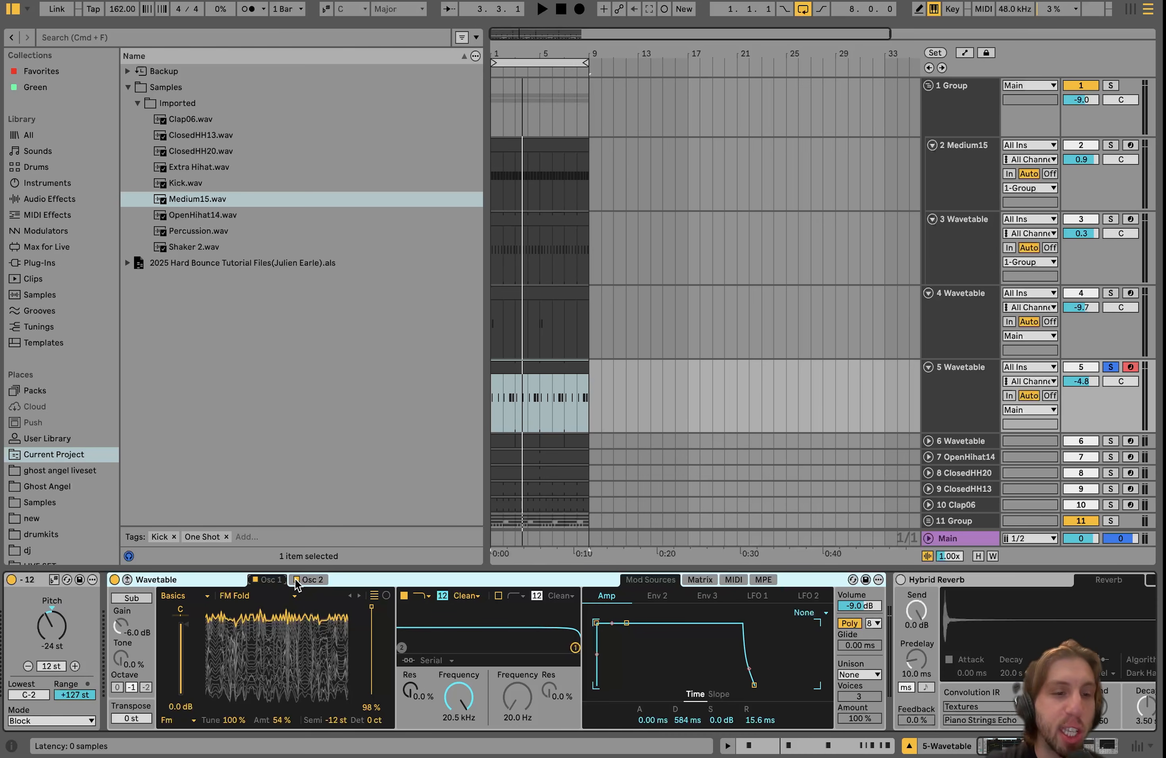
{"action": "key", "text": "space"}
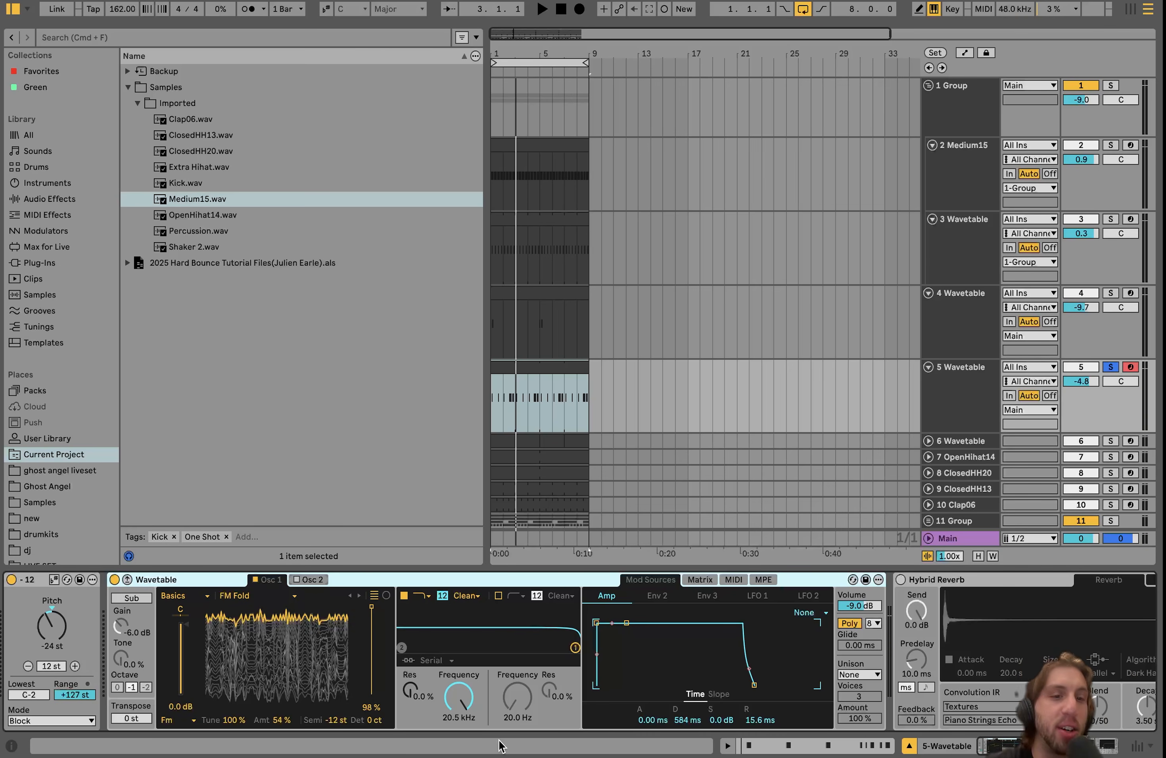
{"action": "left_click", "coordinate": [316, 581]}
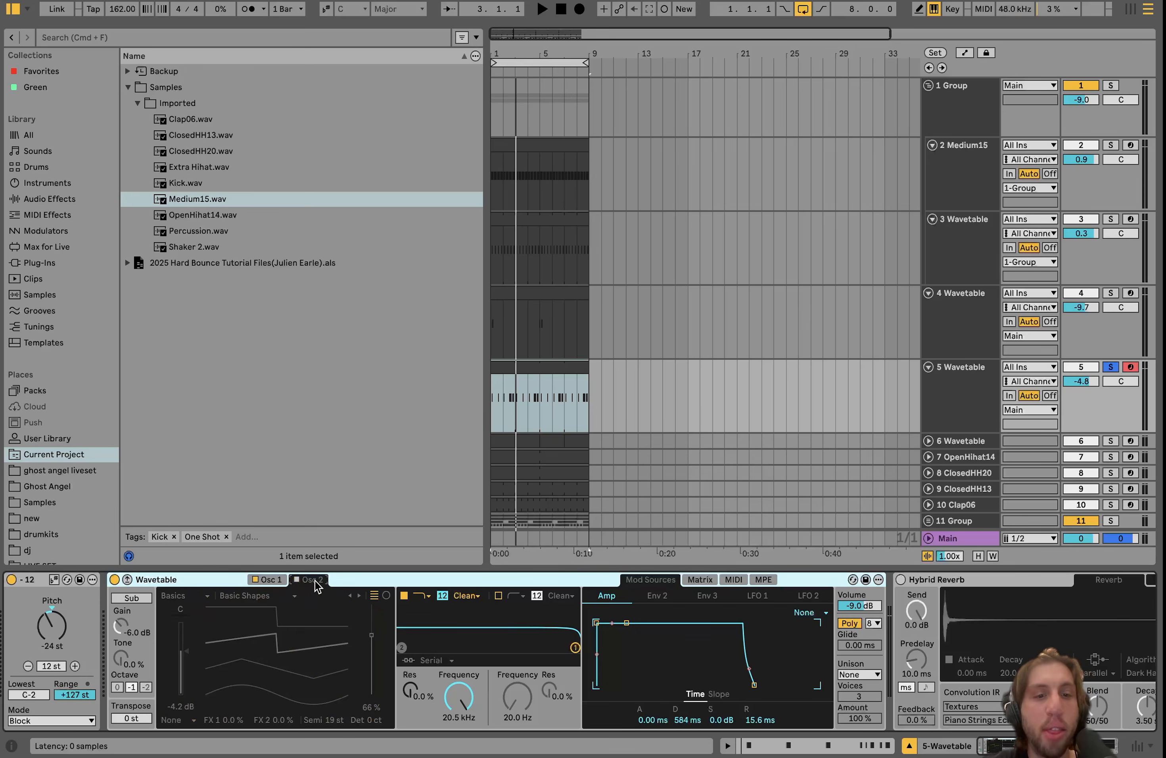
{"action": "left_click", "coordinate": [297, 580]}
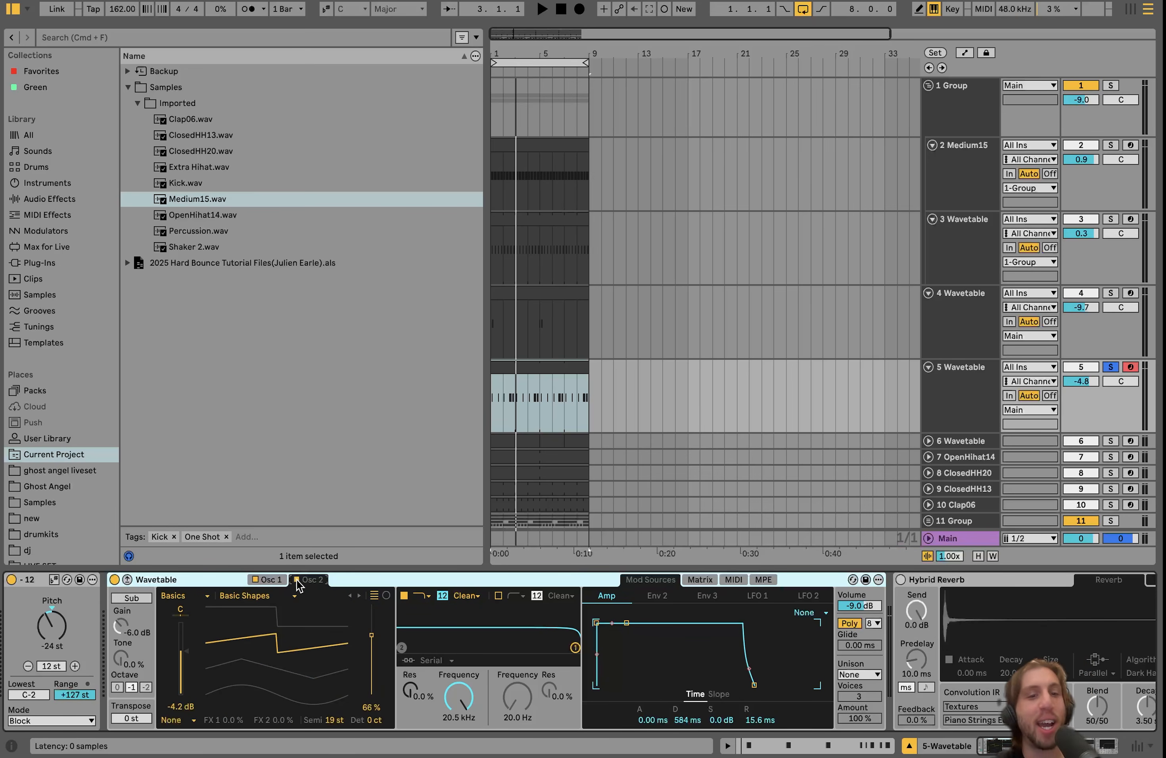
Compare both oscillators' wavetables, audition Osc 2's Basic Shapes position at 100%, and return it to 66%.
{"action": "left_click", "coordinate": [256, 581]}
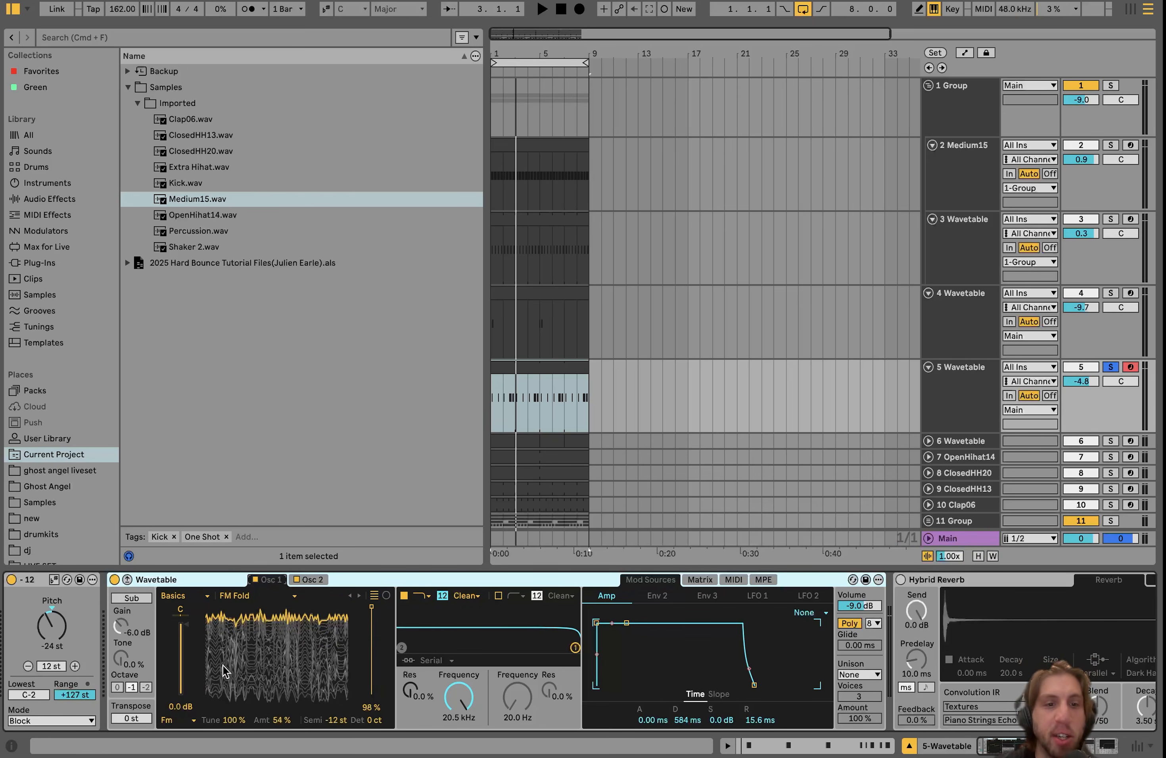
{"action": "left_click", "coordinate": [314, 581]}
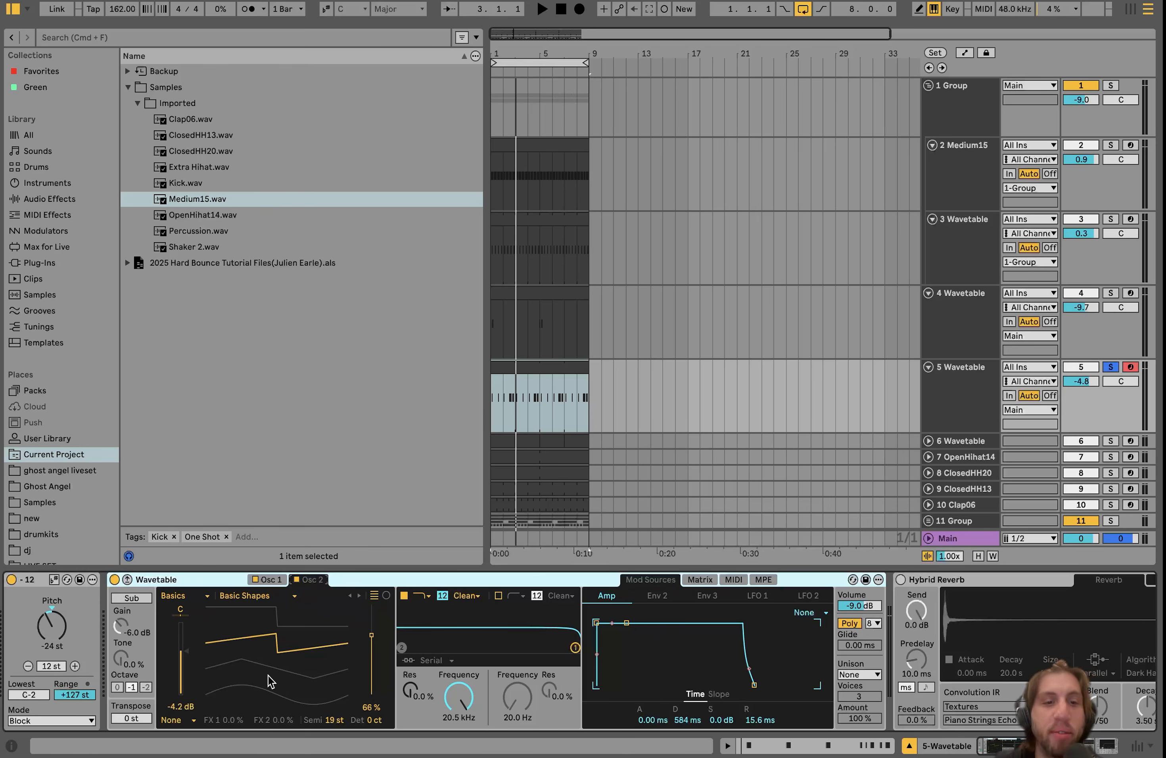
{"action": "scroll", "coordinate": [300, 633], "scroll_direction": "up", "scroll_amount": 5}
{"action": "key", "text": "space"}
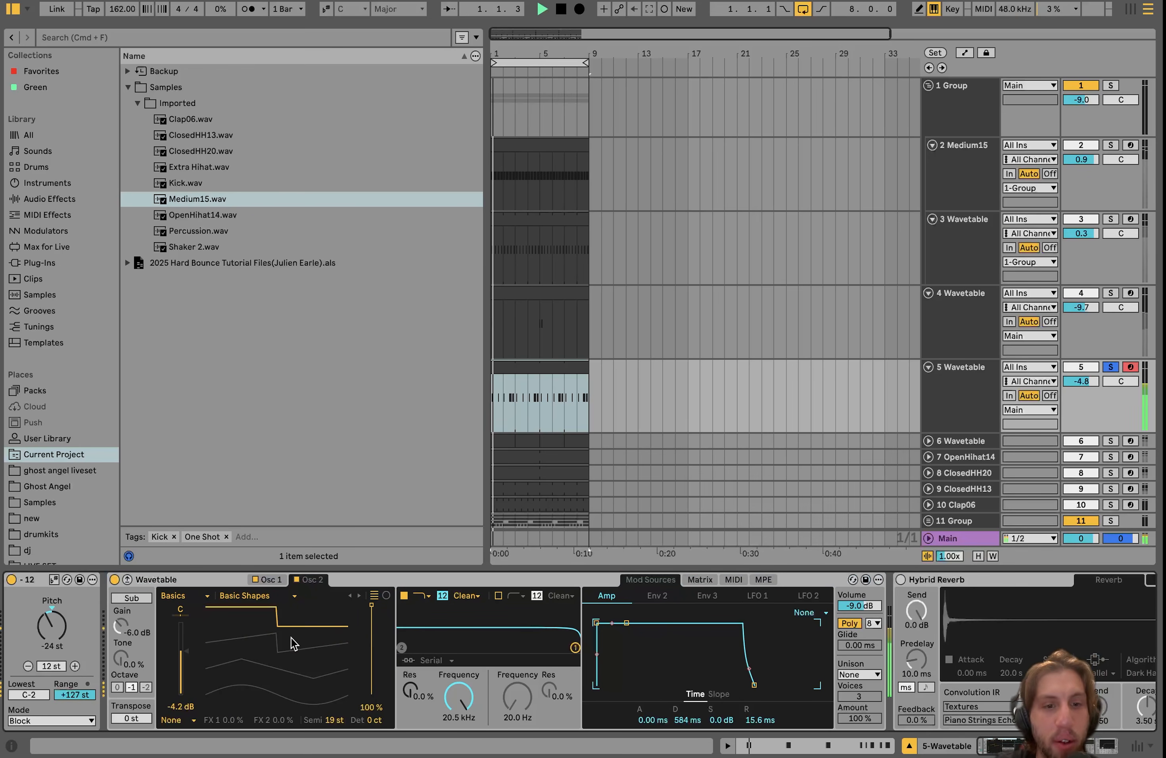
{"action": "scroll", "coordinate": [291, 638], "scroll_direction": "down", "scroll_amount": 5}
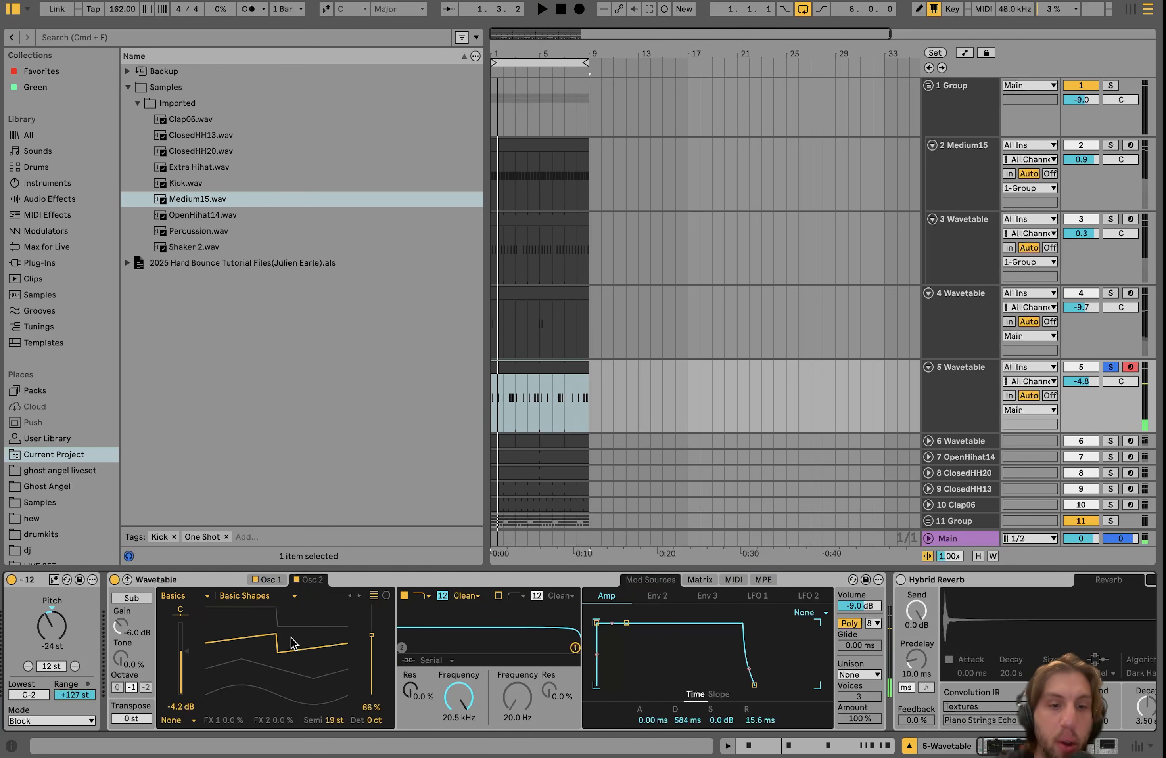
{"action": "key", "text": "space"}
Set Osc 2's semitone transpose to 19 st while playing the track 5 pattern.
{"action": "key", "text": "space"}
{"action": "key", "text": "v"}
{"action": "left_click", "coordinate": [334, 721]}
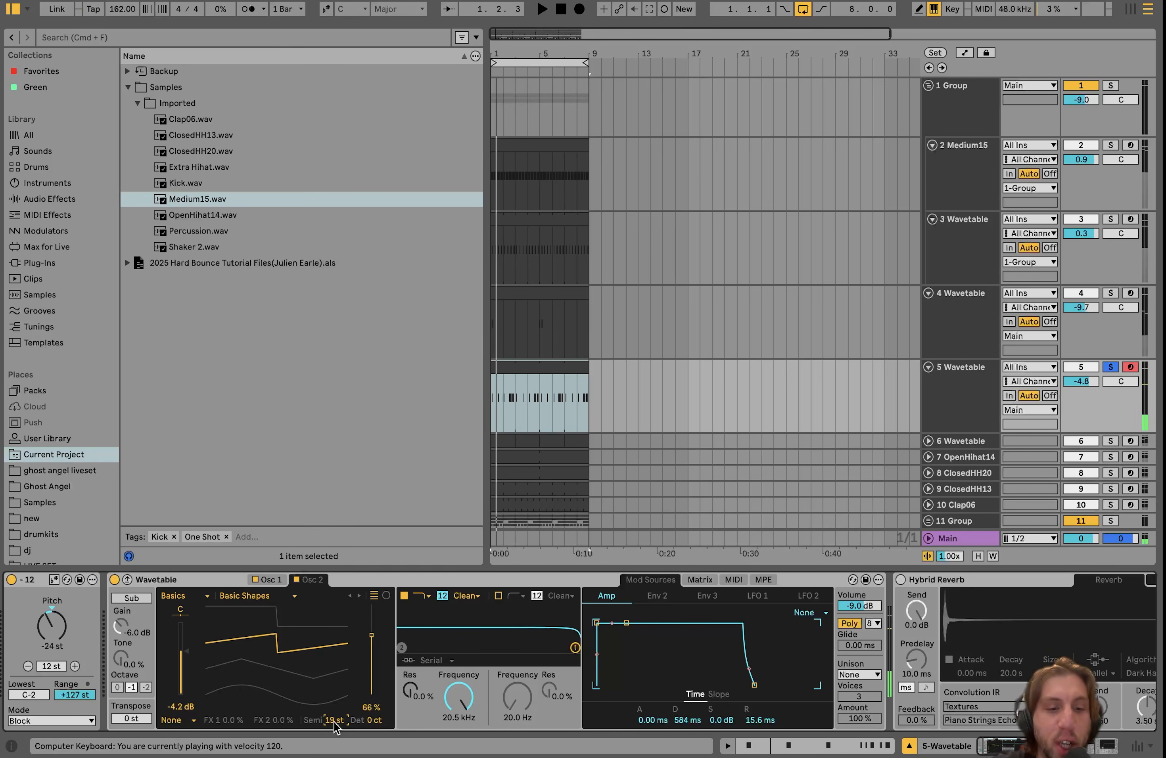
{"action": "key", "text": "space"}
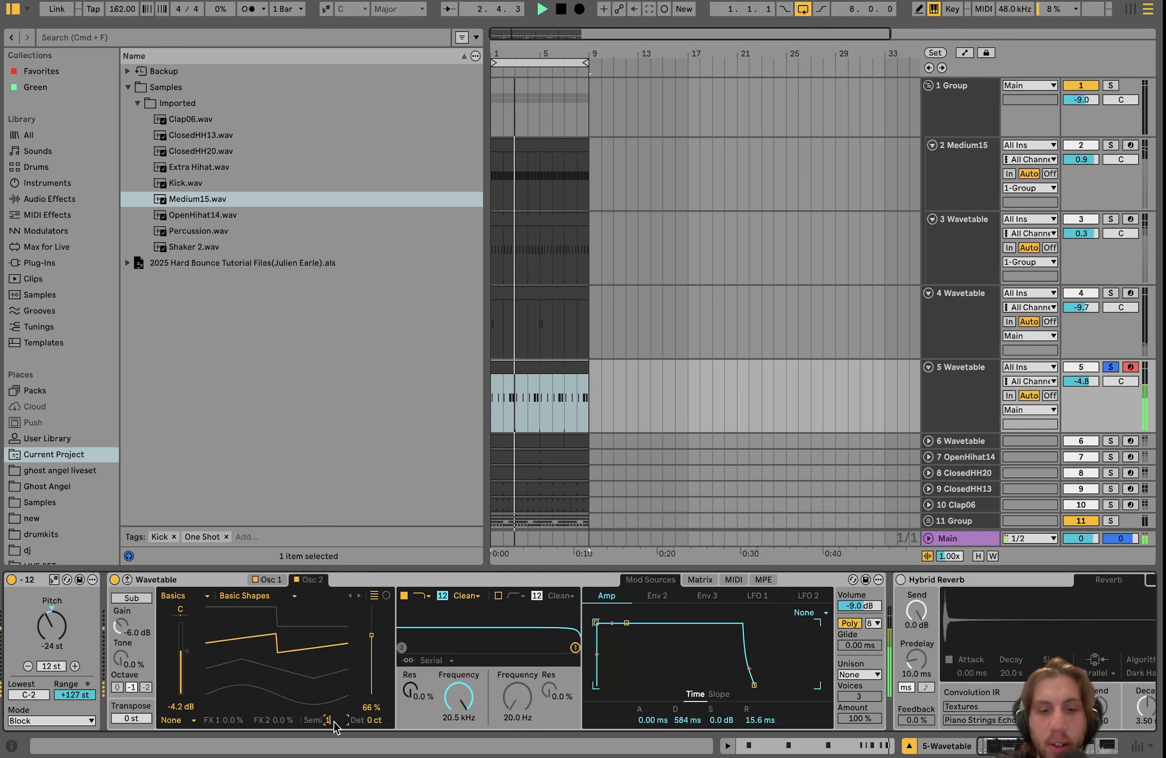
{"action": "type", "text": "19"}
{"action": "key", "text": "Return"}
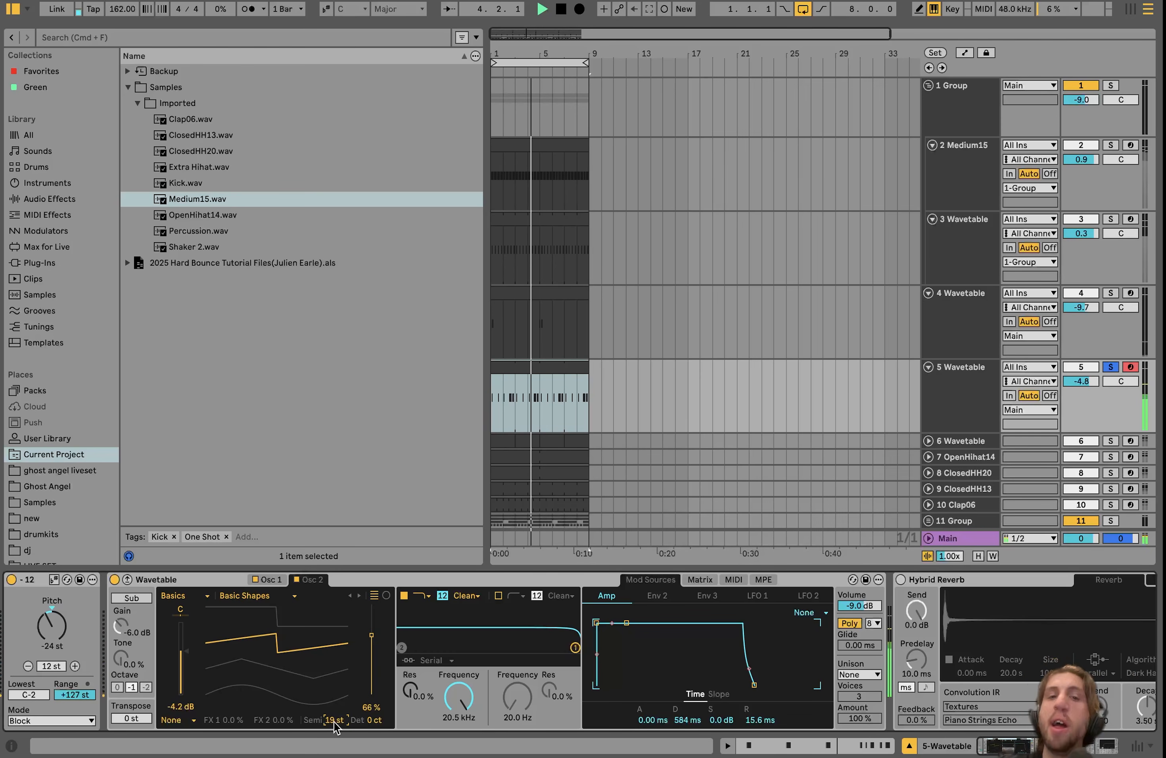
{"action": "key", "text": "space"}
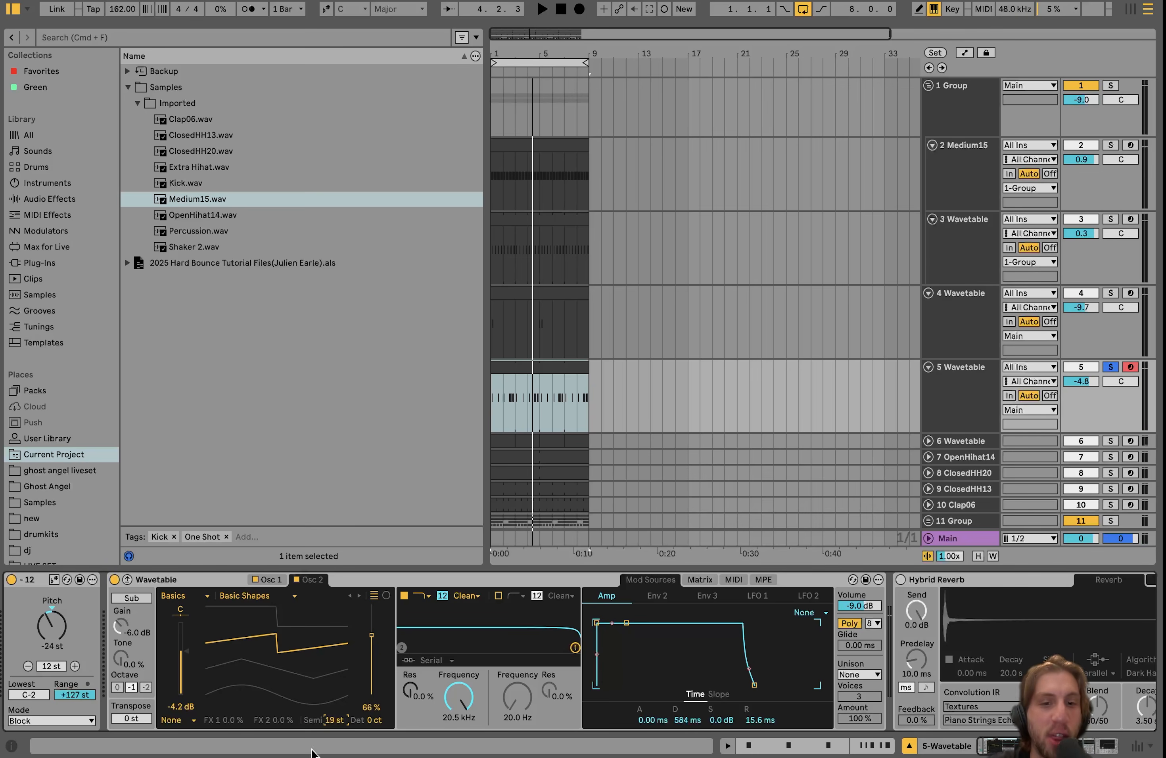
Play the pattern with Osc 1 switched off to hear Osc 2 alone, and re-enable Osc 1.
{"action": "key", "text": "space"}
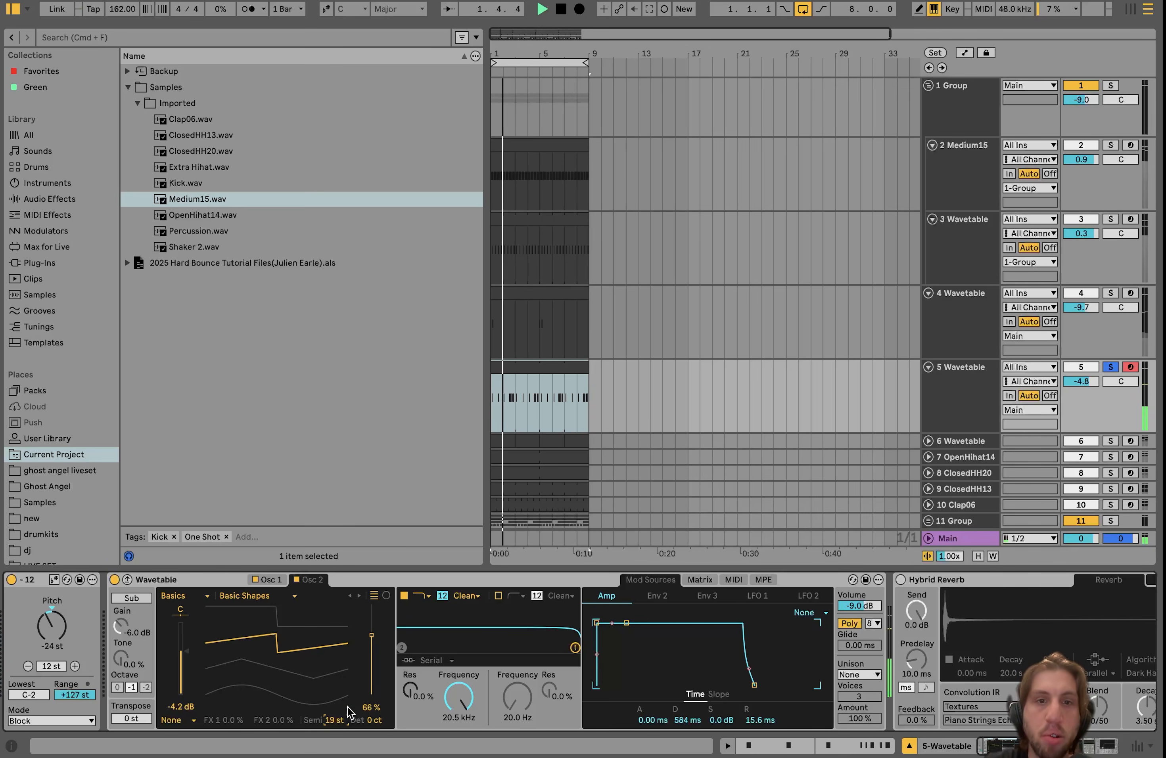
{"action": "left_click", "coordinate": [255, 579]}
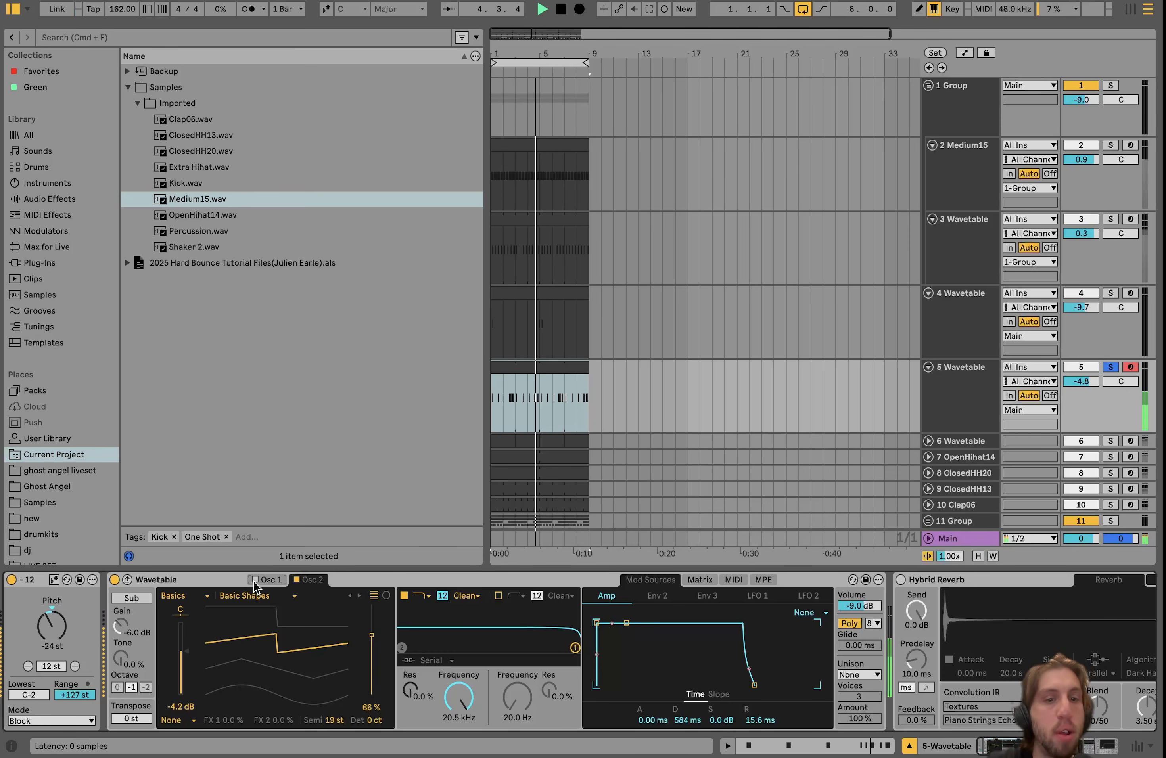
{"action": "left_click", "coordinate": [255, 579]}
{"action": "key", "text": "space"}
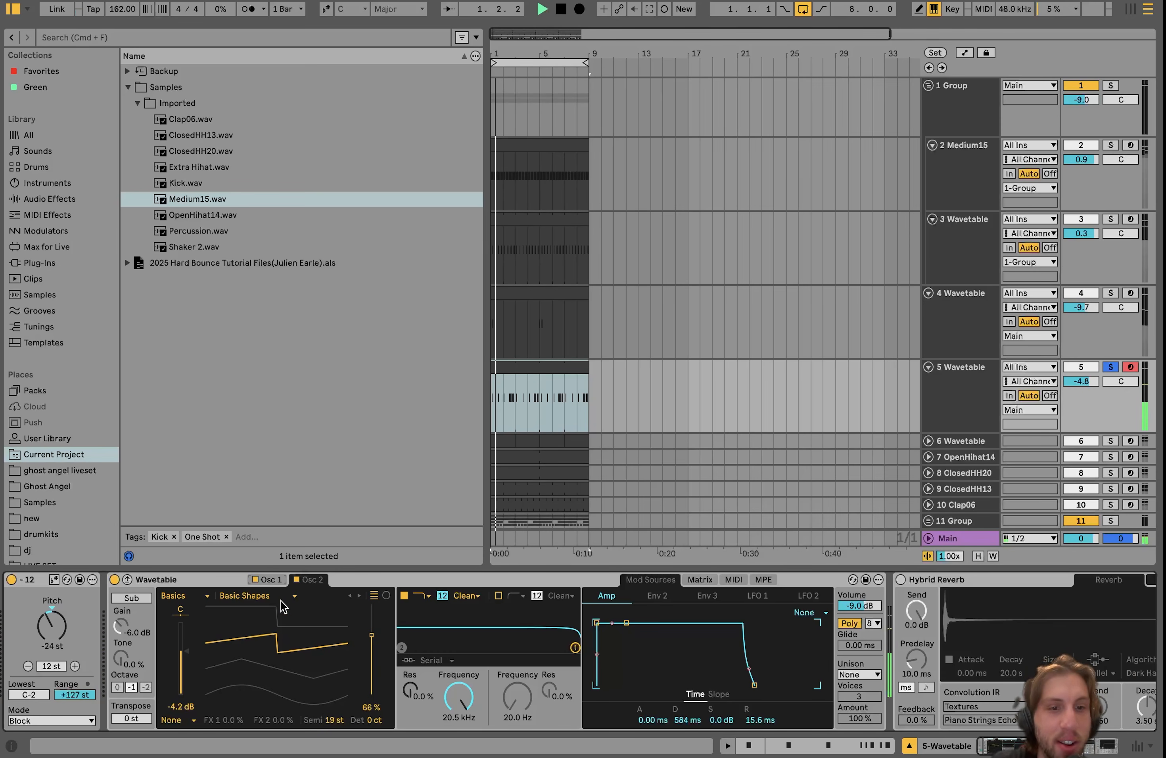
Audition the track 5 Wavetable sound and examine the synth's modulation matrix.
{"action": "key", "text": "space"}
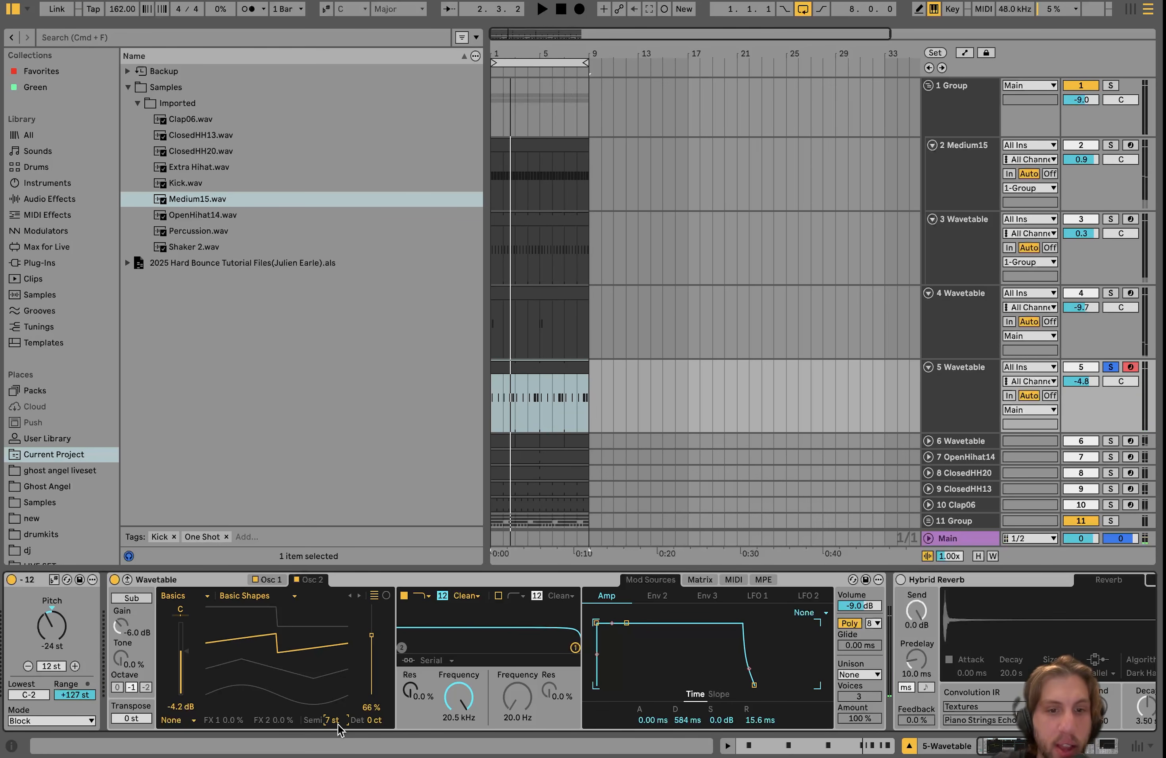
{"action": "key", "text": "space"}
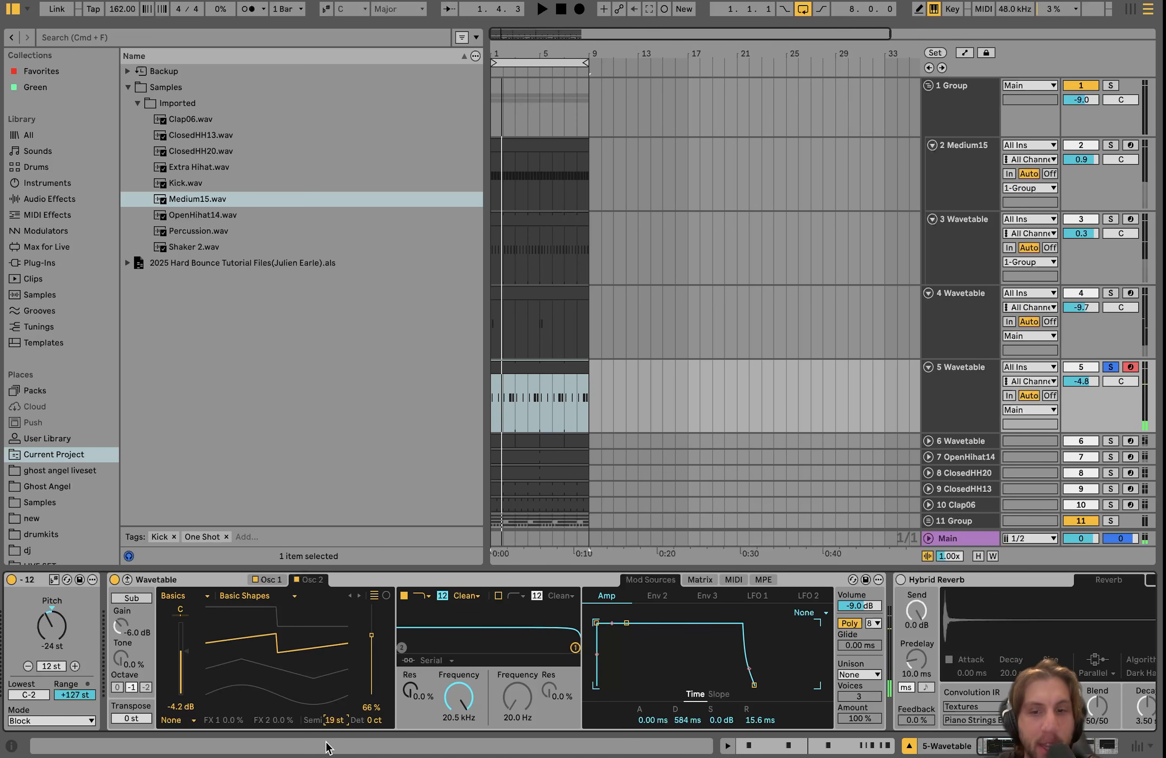
{"action": "left_click", "coordinate": [702, 581]}
{"action": "scroll", "coordinate": [704, 585], "scroll_direction": "right", "scroll_amount": 10}
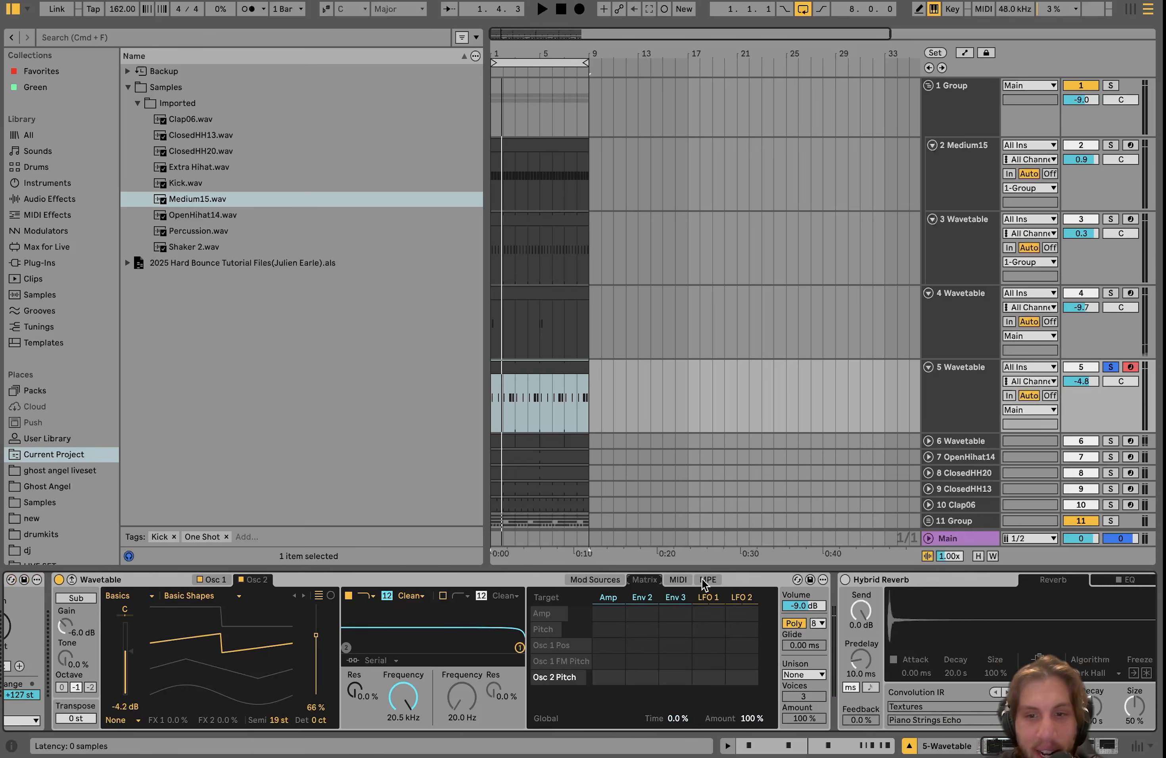
{"action": "scroll", "coordinate": [495, 583], "scroll_direction": "left", "scroll_amount": 10}
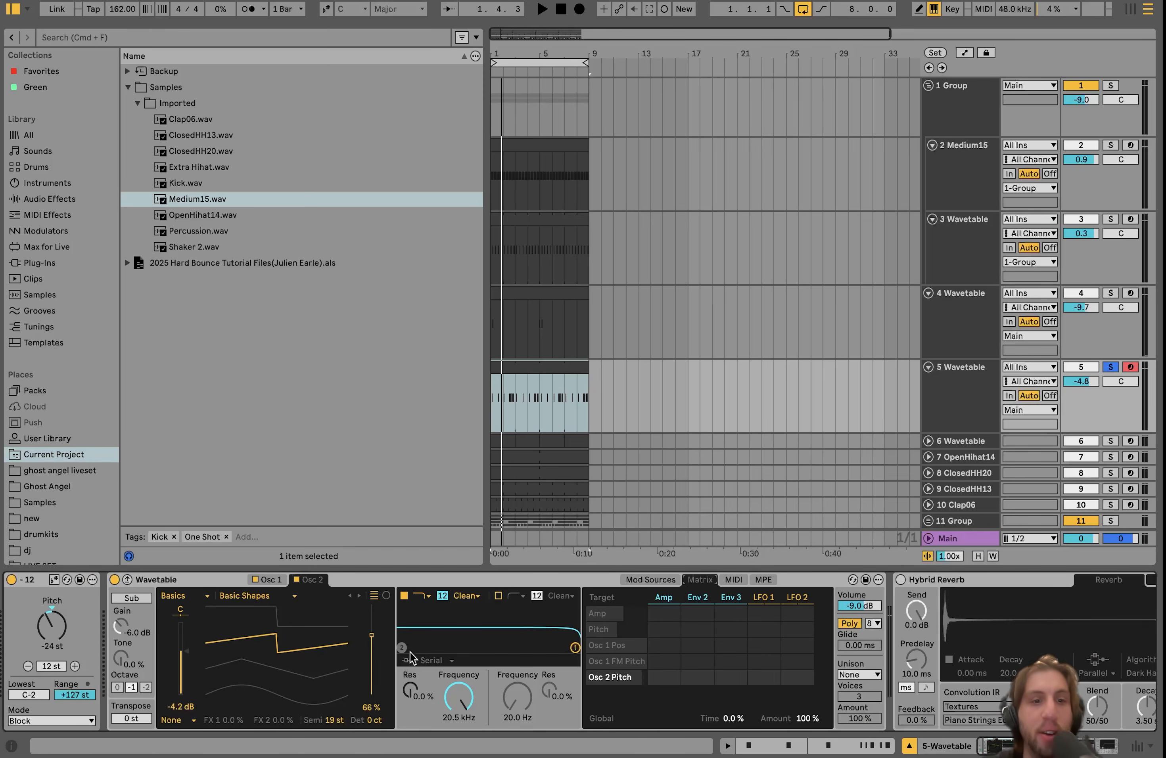
{"action": "scroll", "coordinate": [430, 645], "scroll_direction": "right", "scroll_amount": 5}
{"action": "scroll", "coordinate": [430, 645], "scroll_direction": "left", "scroll_amount": 5}
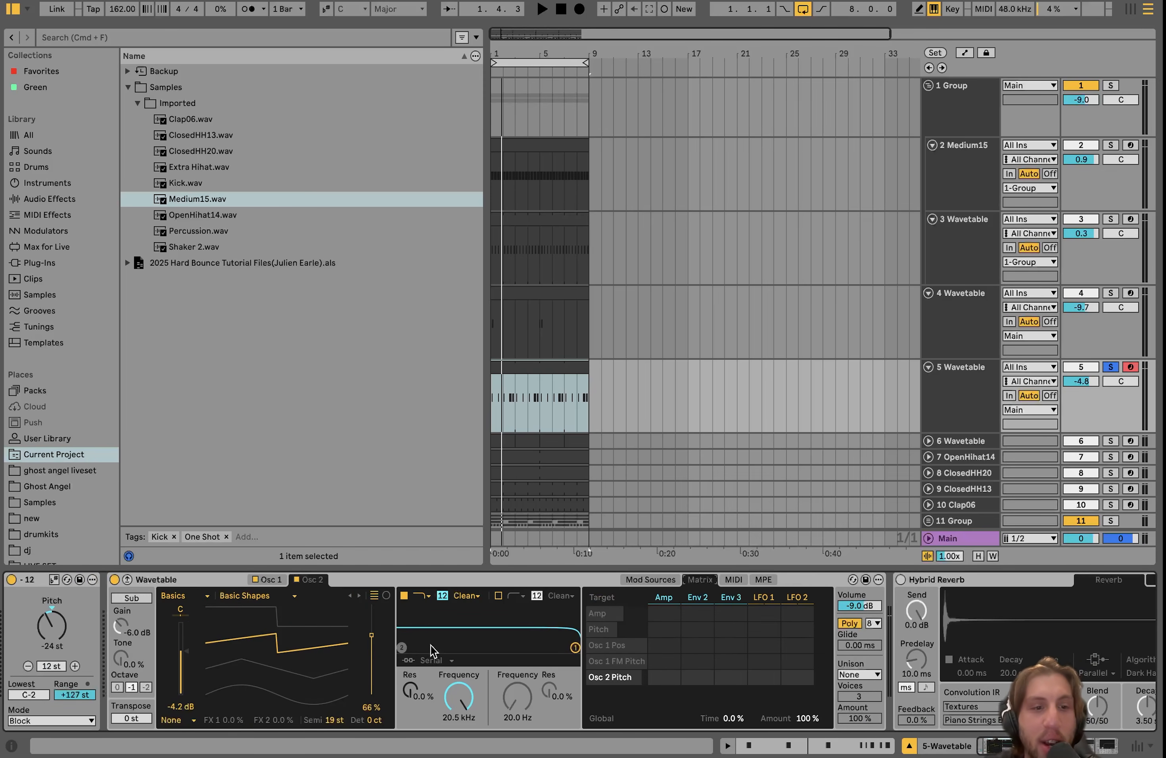
Try the Filter wavetable category on oscillator 1 of the track 5 Wavetable and undo it.
{"action": "left_click", "coordinate": [275, 580]}
{"action": "left_click", "coordinate": [190, 599]}
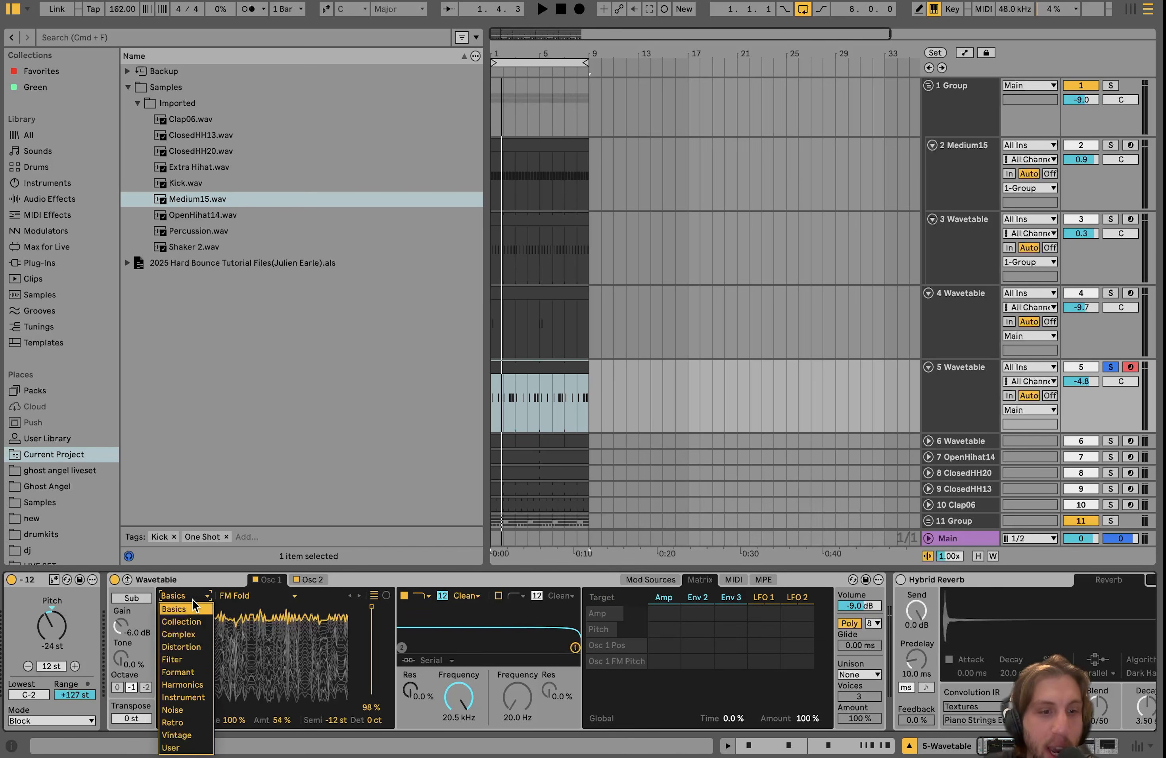
{"action": "left_click", "coordinate": [188, 661]}
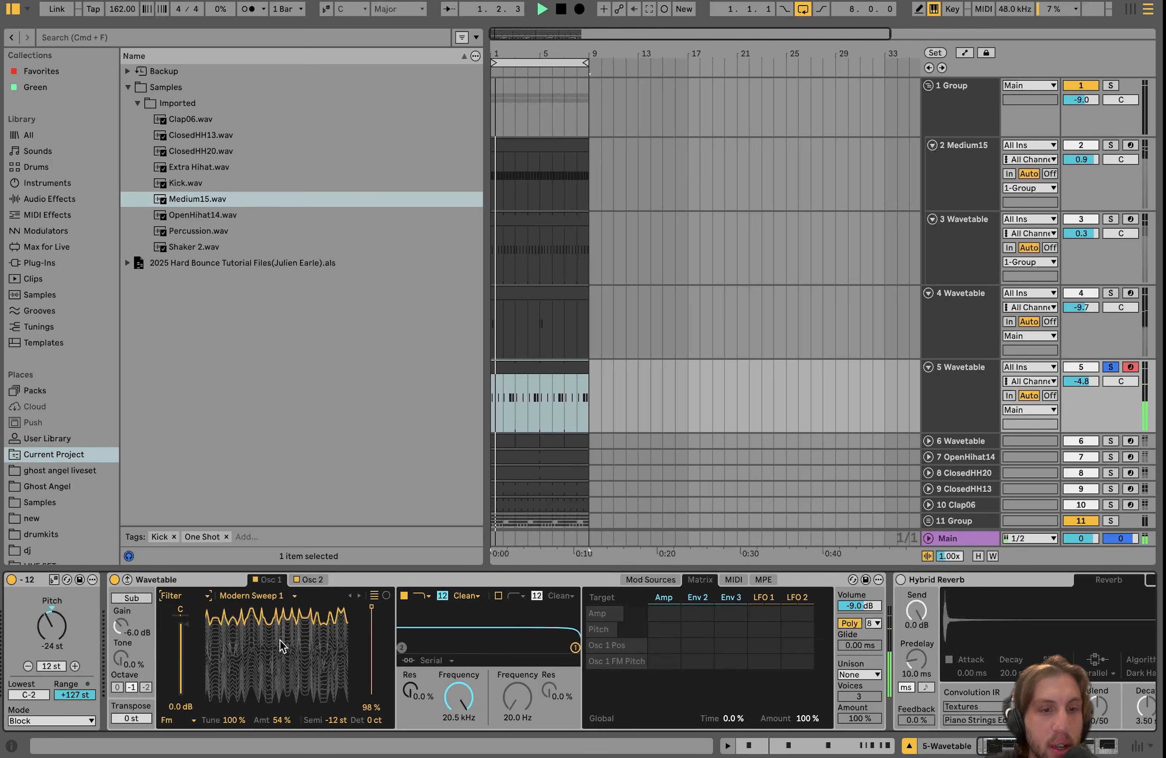
{"action": "key", "text": "super+z"}
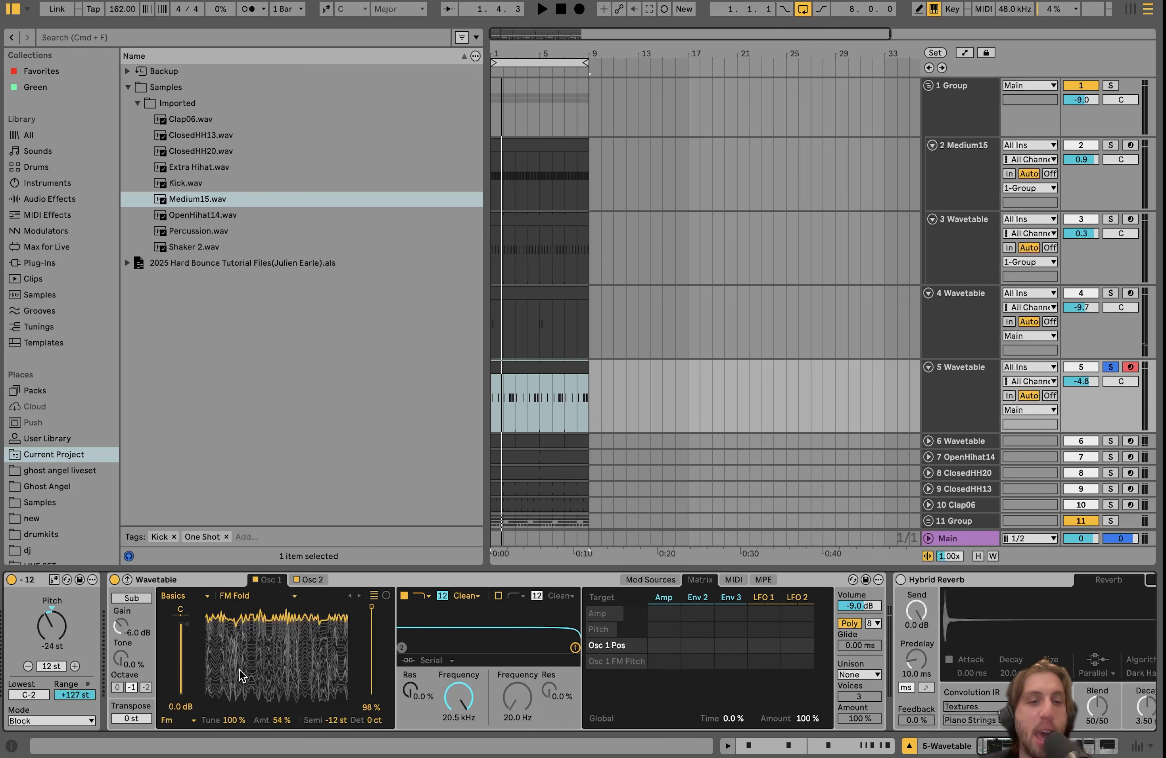
Turn on the Hybrid Reverb on track 5 and play back the sound through it.
{"action": "scroll", "coordinate": [299, 667], "scroll_direction": "right", "scroll_amount": 10}
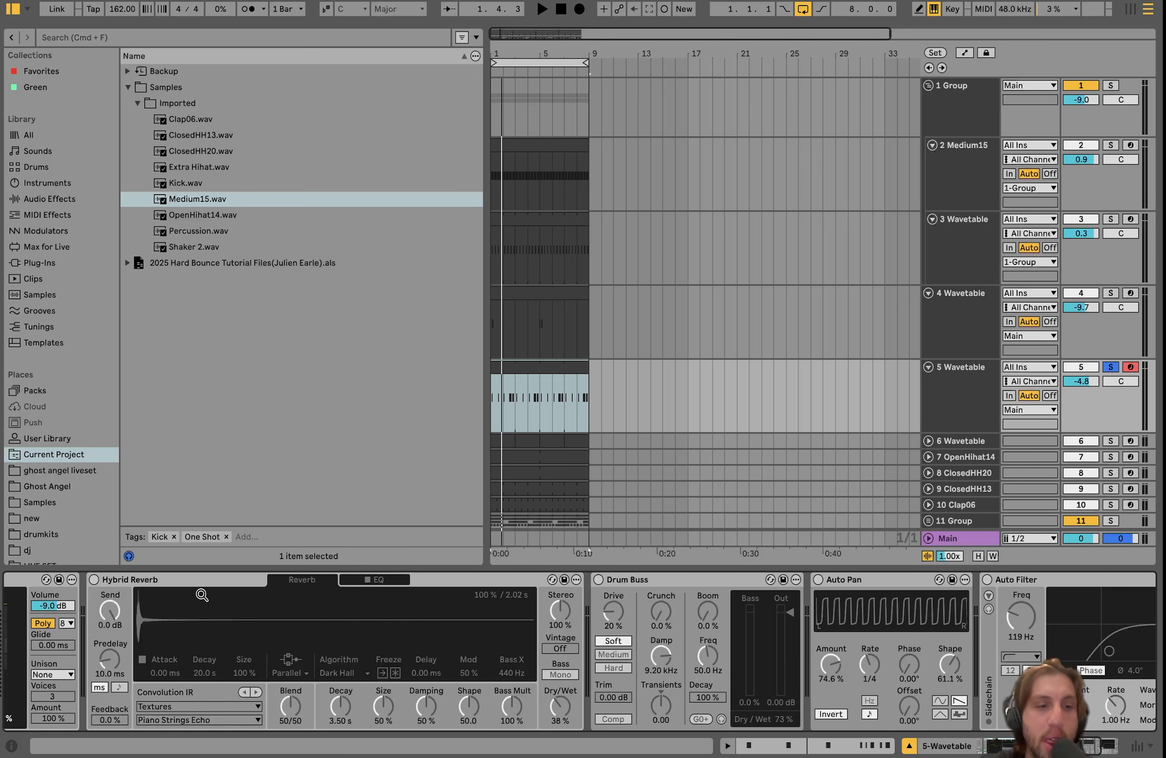
{"action": "scroll", "coordinate": [203, 595], "scroll_direction": "left", "scroll_amount": 12}
{"action": "scroll", "coordinate": [221, 597], "scroll_direction": "right", "scroll_amount": 6}
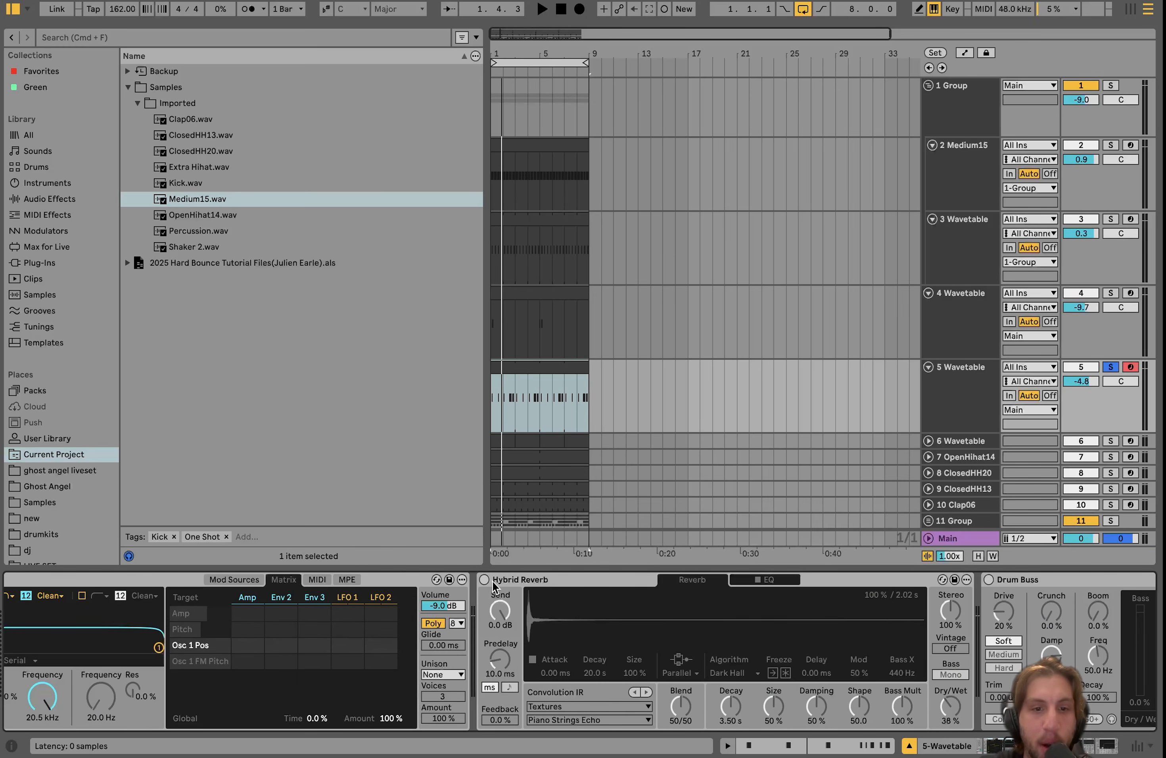
{"action": "left_click", "coordinate": [484, 579]}
{"action": "key", "text": "space"}
{"action": "scroll", "coordinate": [485, 581], "scroll_direction": "right", "scroll_amount": 6}
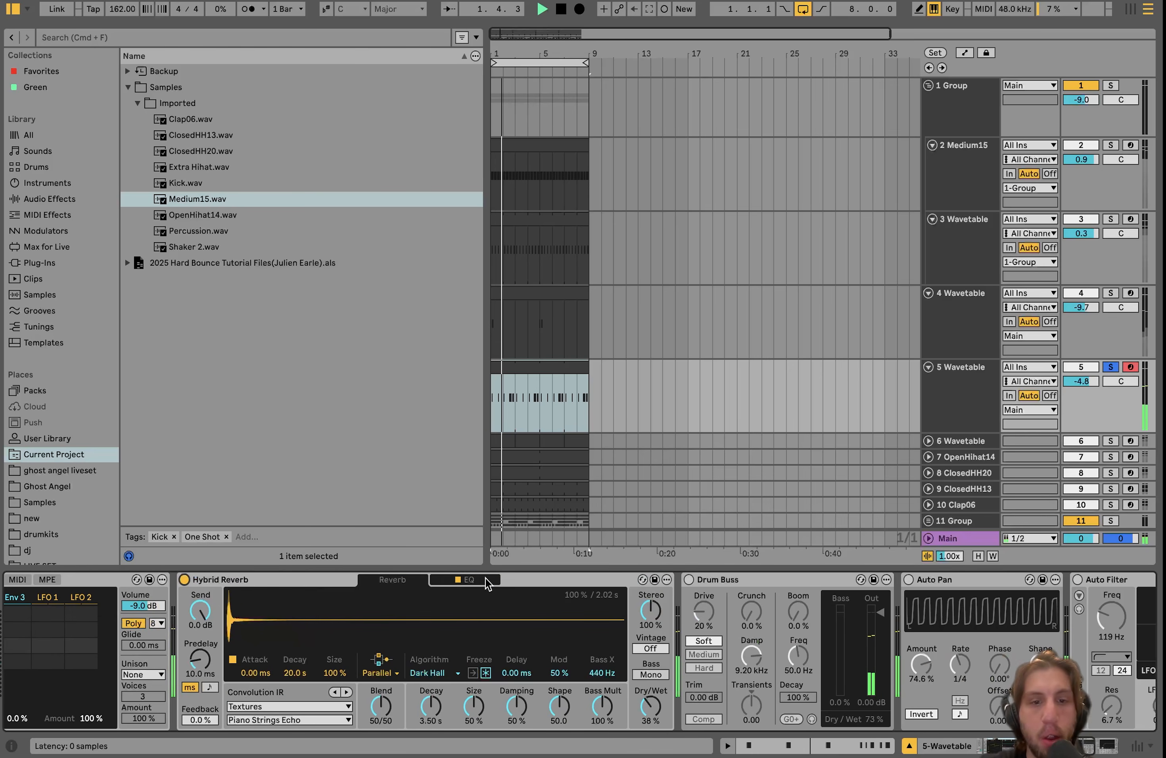
{"action": "left_click", "coordinate": [530, 577]}
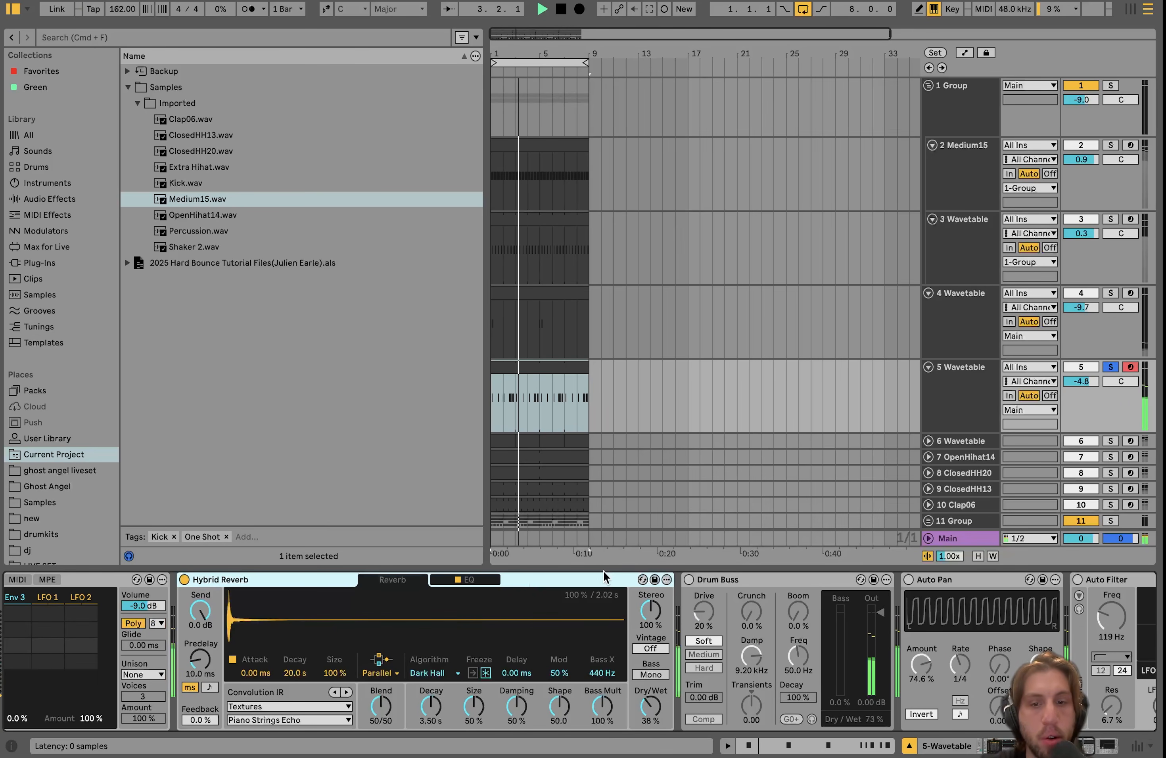
Activate the Drum Buss and Auto Pan on track 5, auditioning the sound with both effects.
{"action": "left_click", "coordinate": [688, 581]}
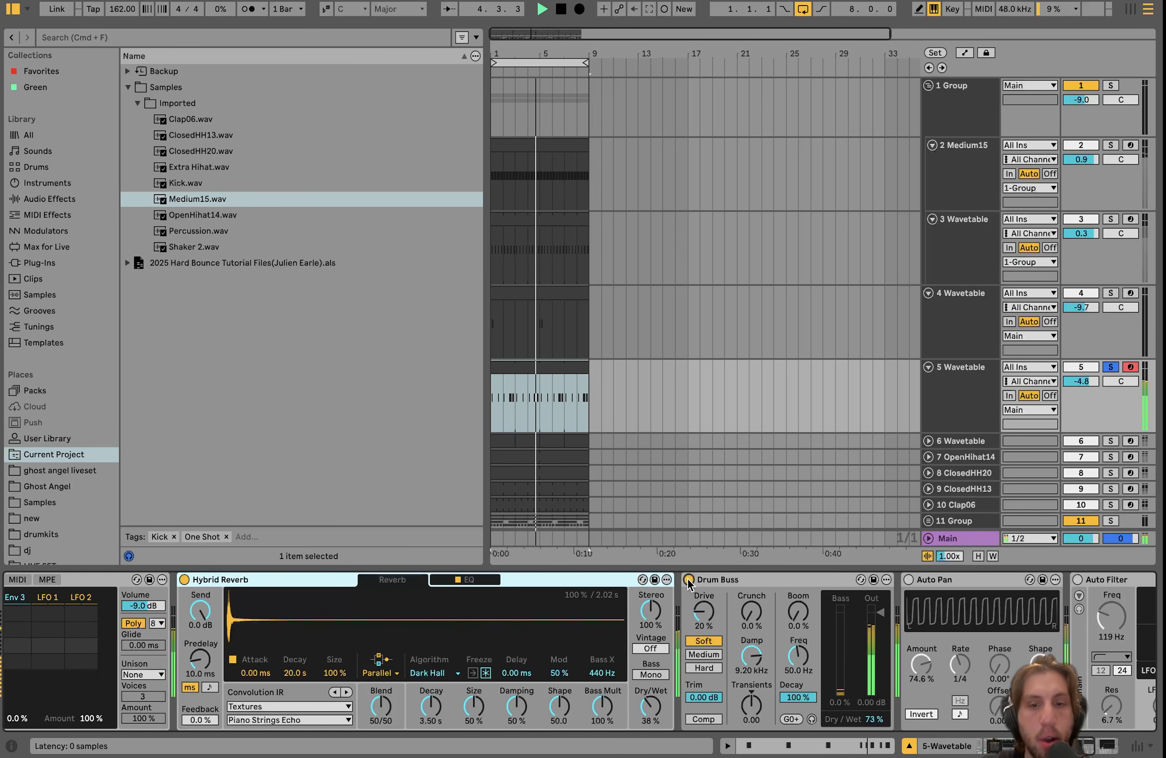
{"action": "key", "text": "space"}
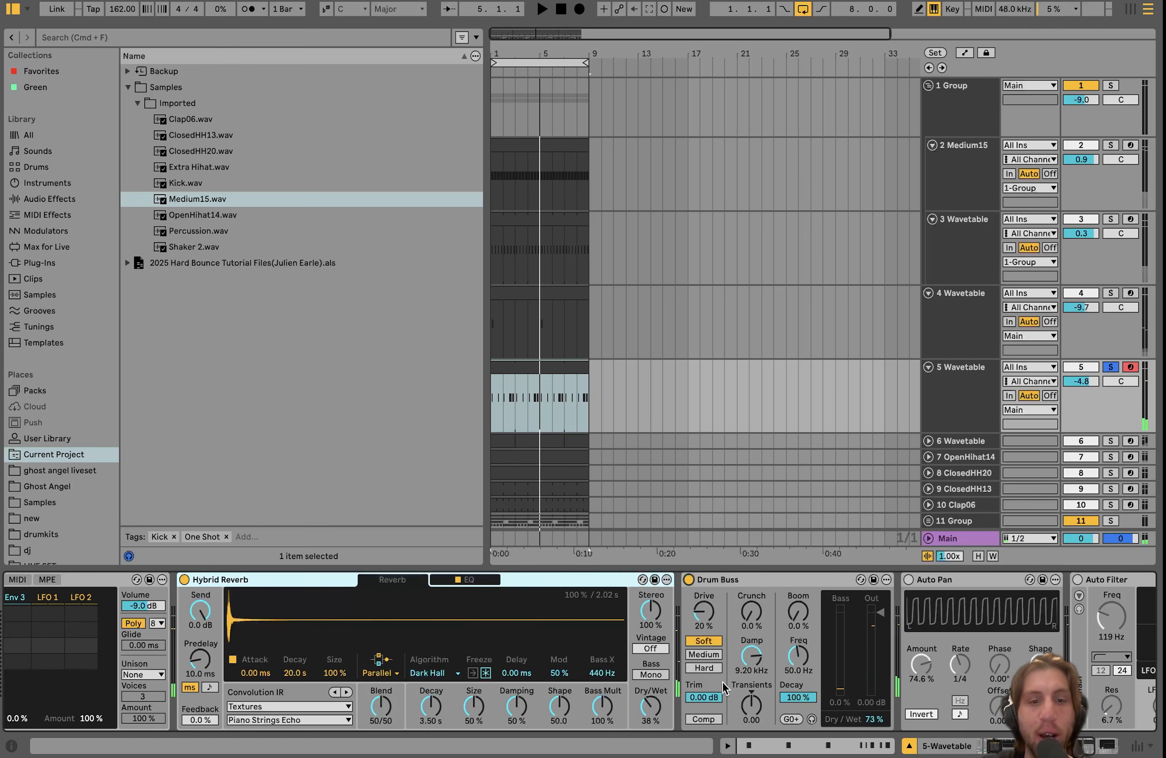
{"action": "scroll", "coordinate": [677, 649], "scroll_direction": "right", "scroll_amount": 5}
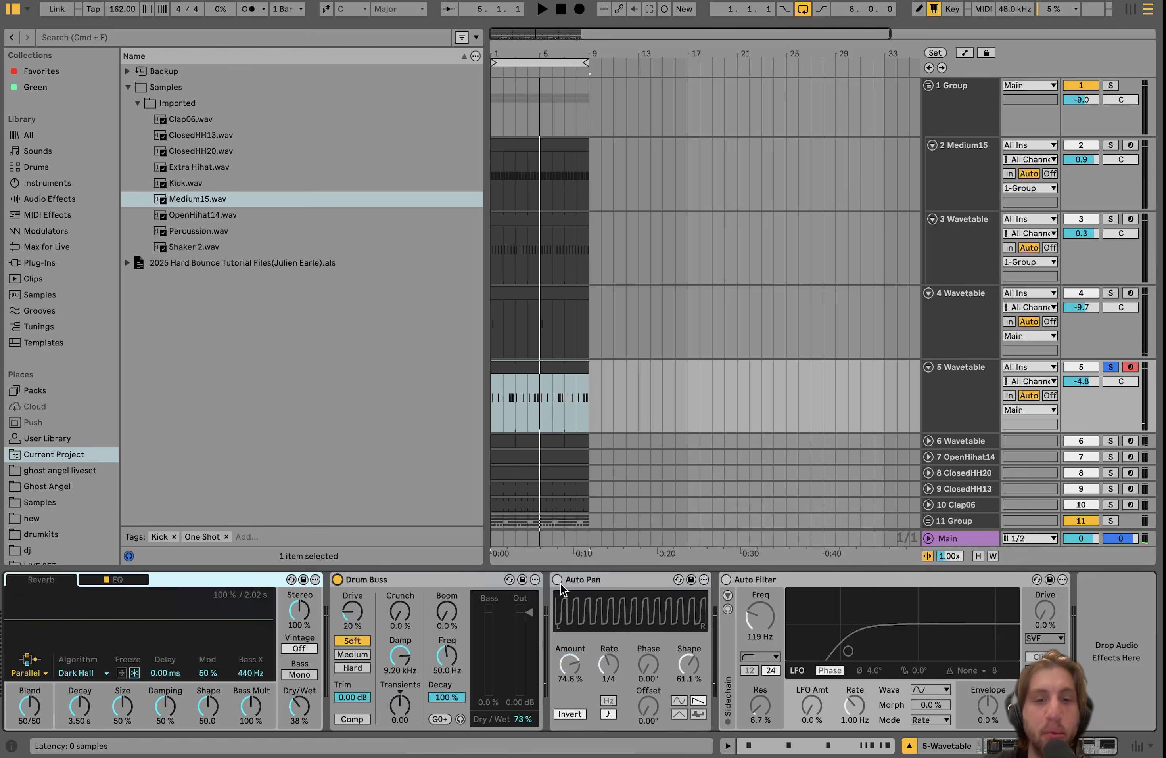
{"action": "left_click", "coordinate": [558, 580]}
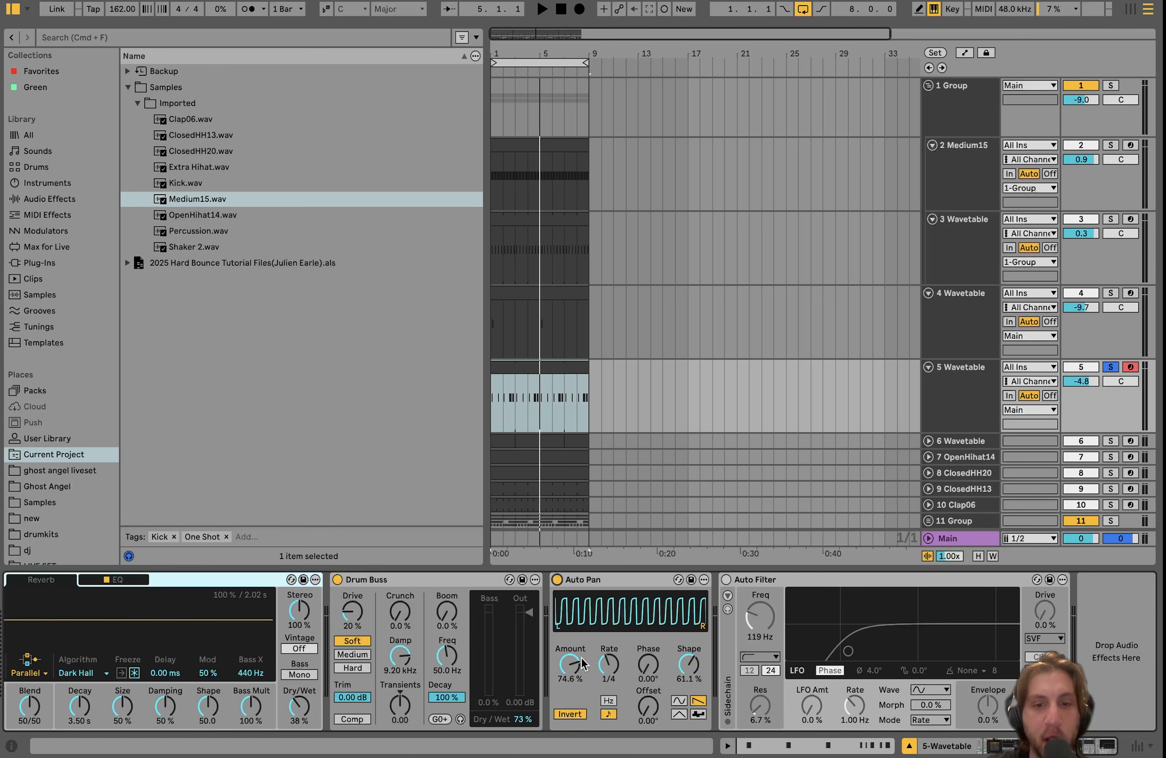
{"action": "key", "text": "space"}
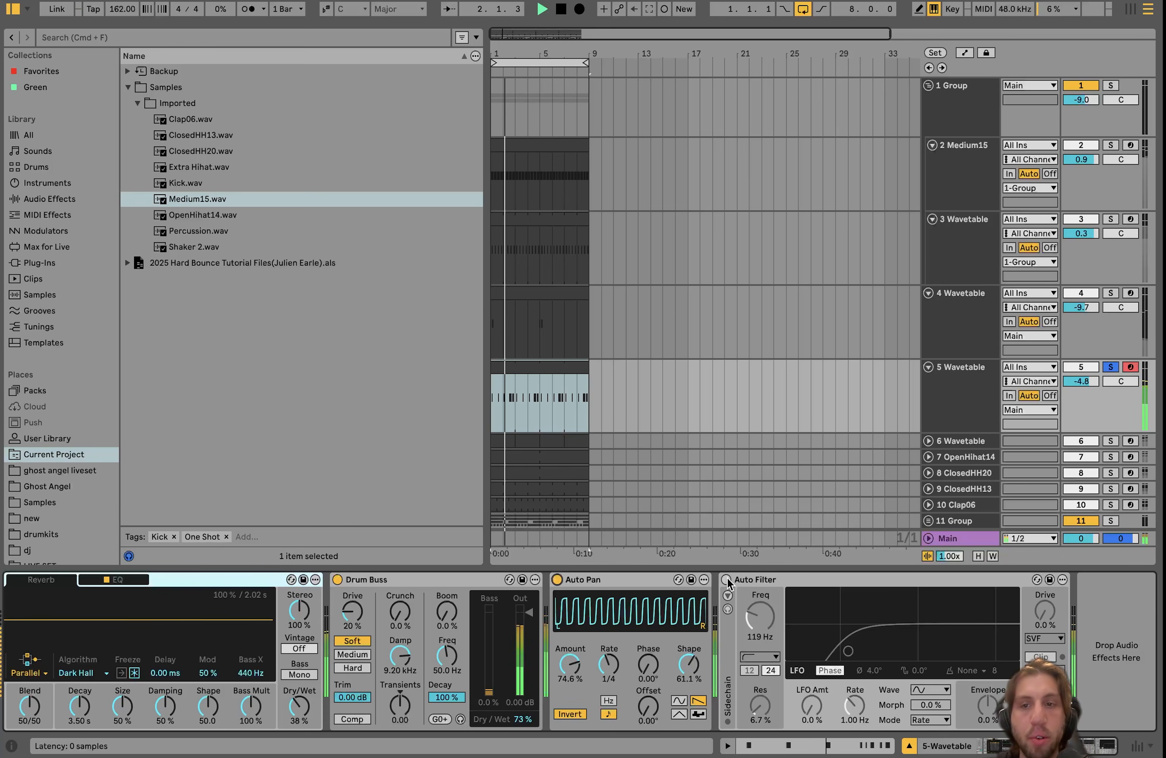
{"action": "key", "text": "space"}
Replay the track 5 sound and turn on the Auto Filter at the end of its device chain.
{"action": "scroll", "coordinate": [727, 583], "scroll_direction": "left", "scroll_amount": 6}
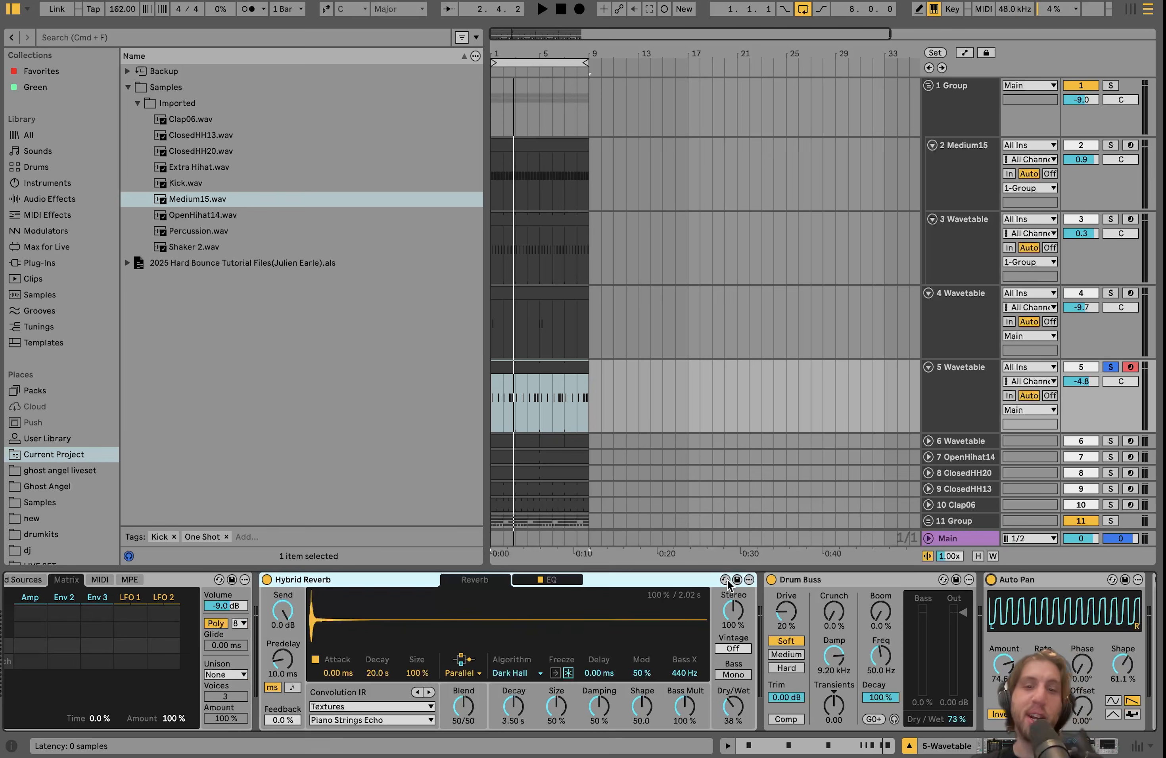
{"action": "scroll", "coordinate": [727, 583], "scroll_direction": "left", "scroll_amount": 6}
{"action": "scroll", "coordinate": [727, 583], "scroll_direction": "right", "scroll_amount": 12}
{"action": "key", "text": "space"}
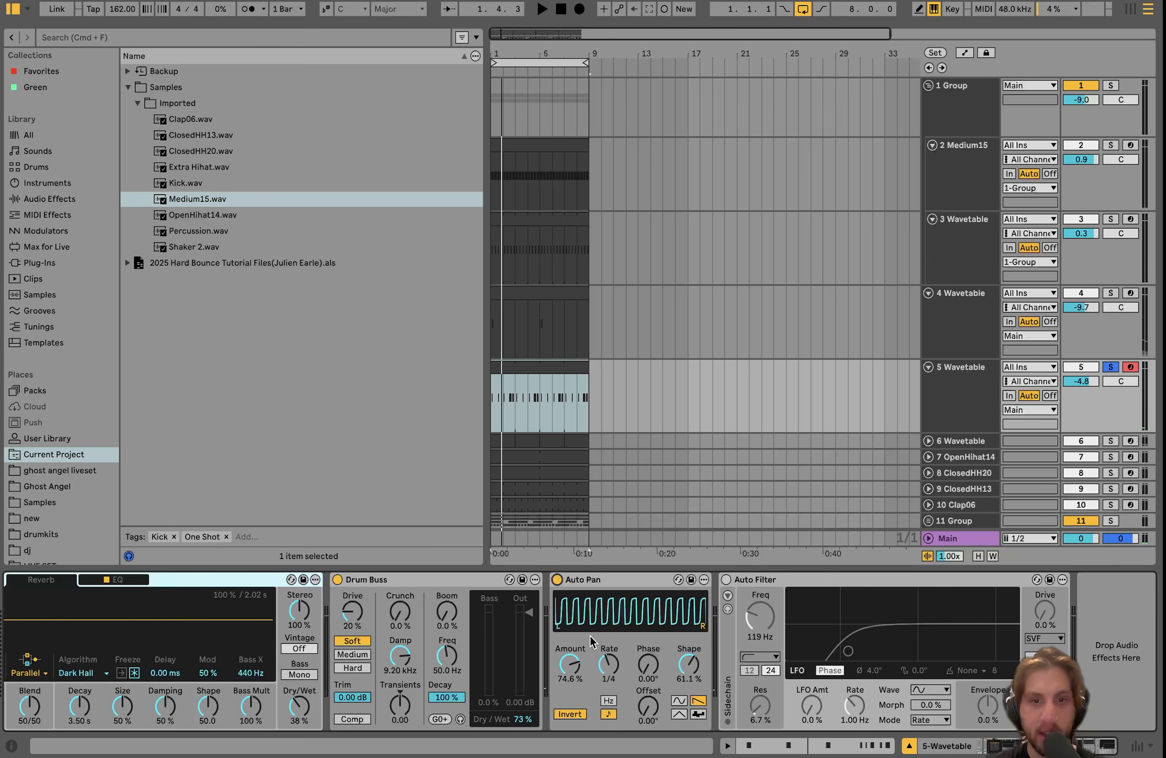
{"action": "key", "text": "space"}
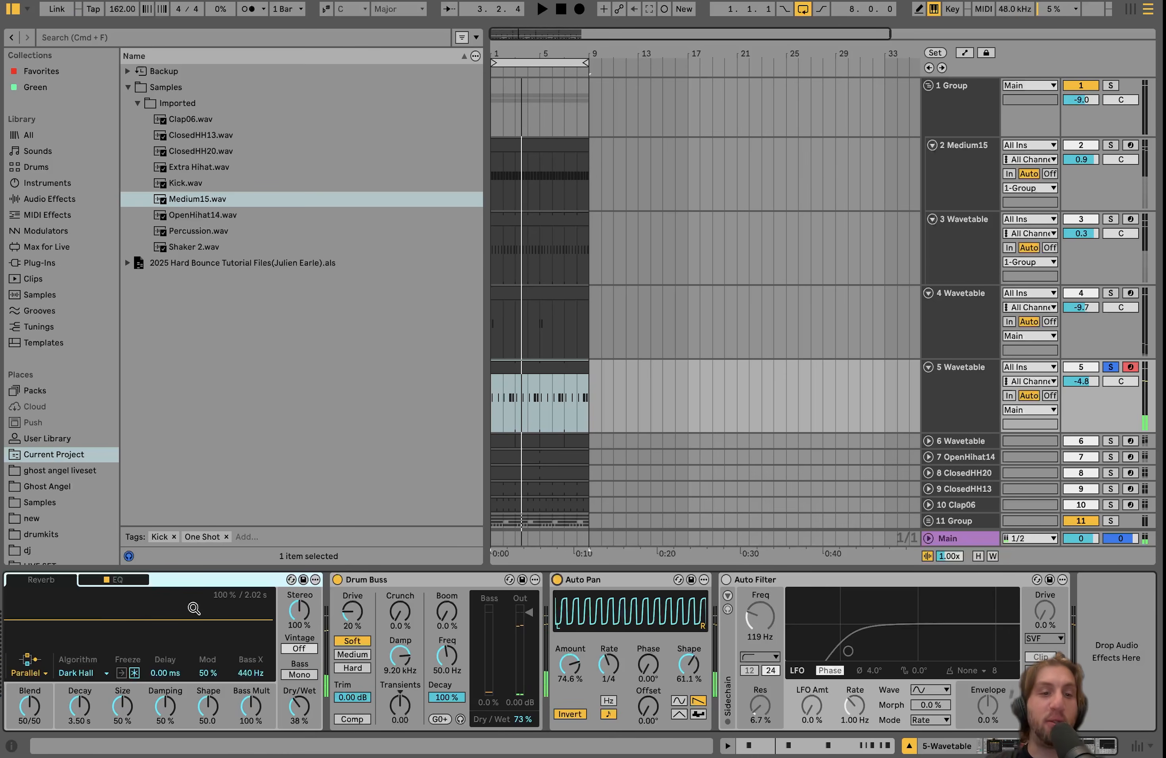
{"action": "left_click", "coordinate": [726, 580]}
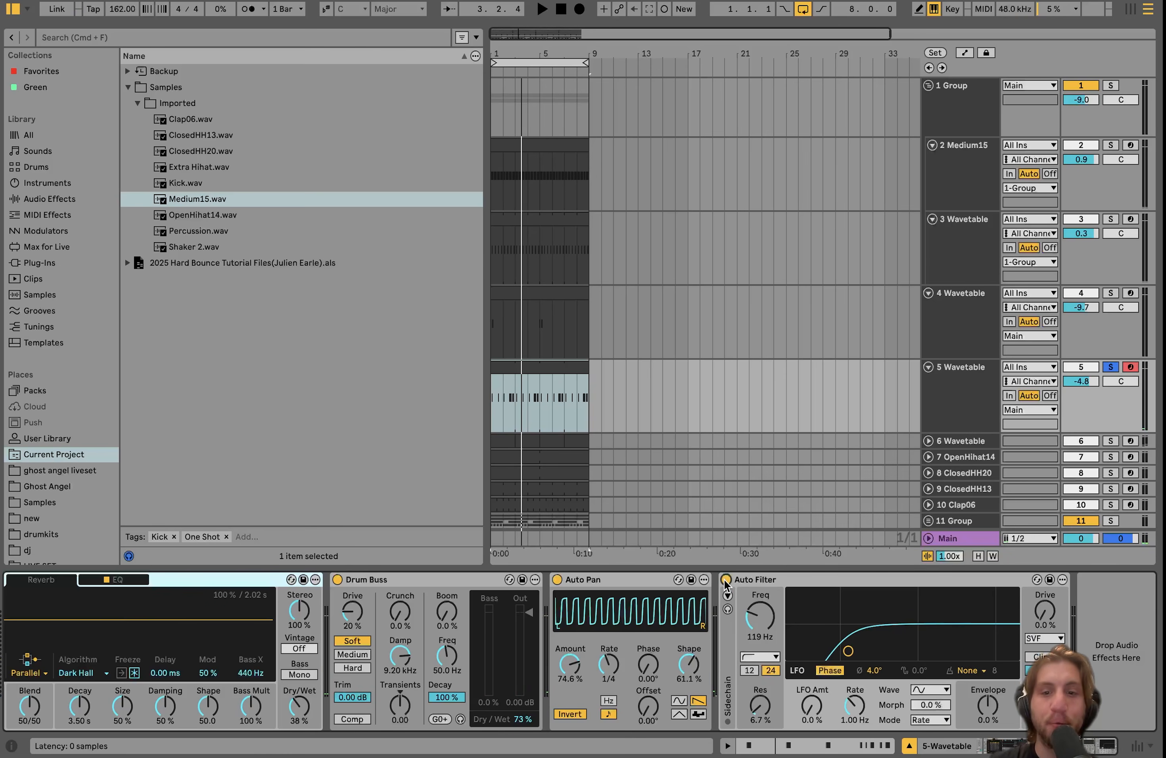
{"action": "left_click", "coordinate": [600, 583]}
{"action": "scroll", "coordinate": [567, 606], "scroll_direction": "left", "scroll_amount": 5}
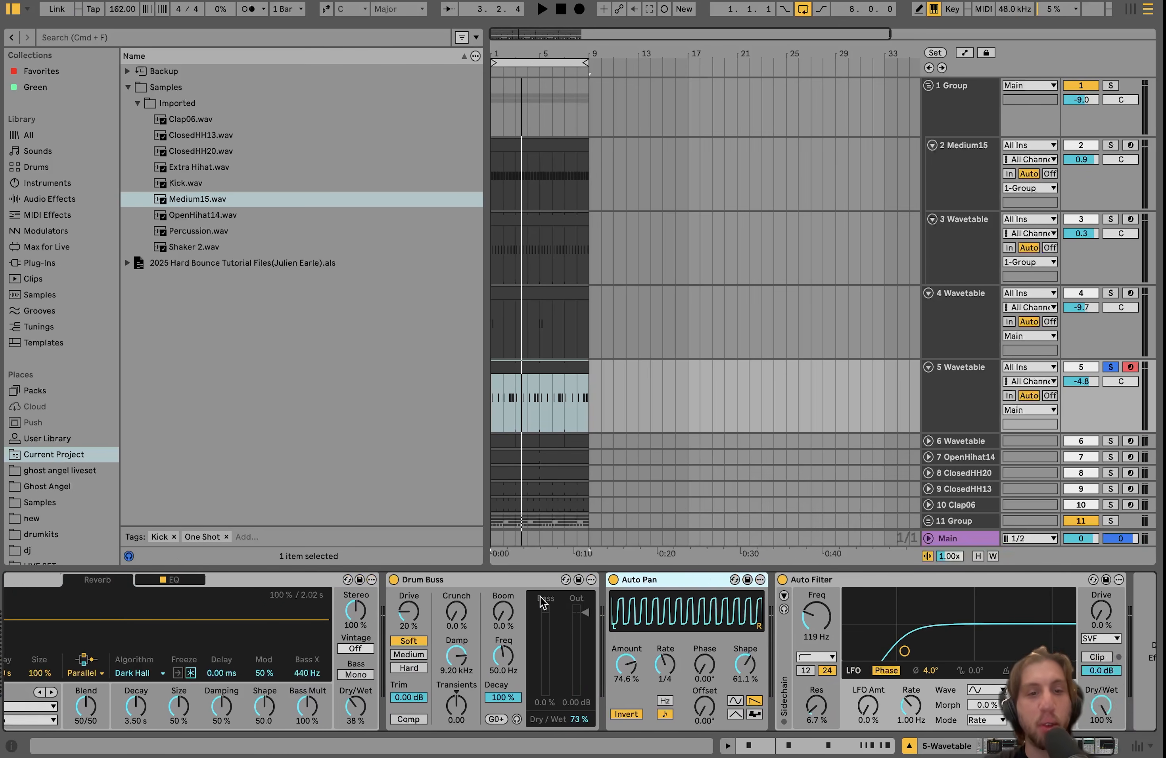
{"action": "scroll", "coordinate": [532, 596], "scroll_direction": "right", "scroll_amount": 3}
{"action": "scroll", "coordinate": [369, 581], "scroll_direction": "left", "scroll_amount": 5}
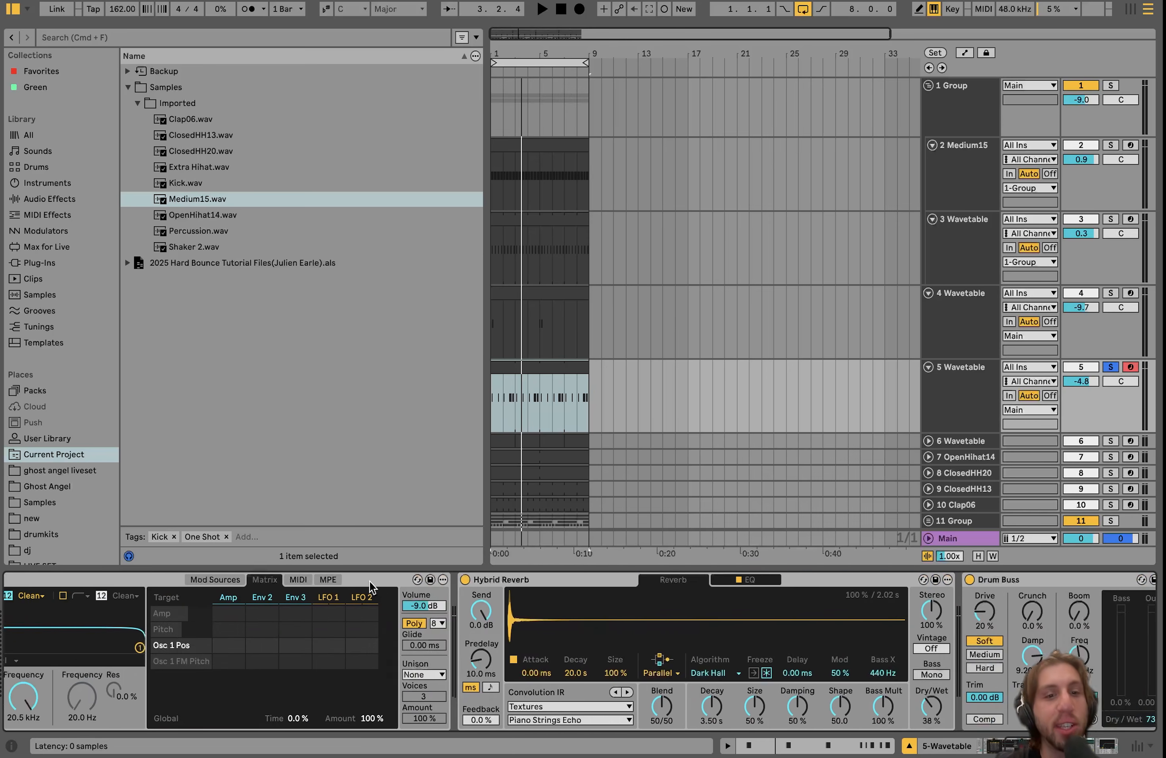
{"action": "scroll", "coordinate": [369, 581], "scroll_direction": "right", "scroll_amount": 8}
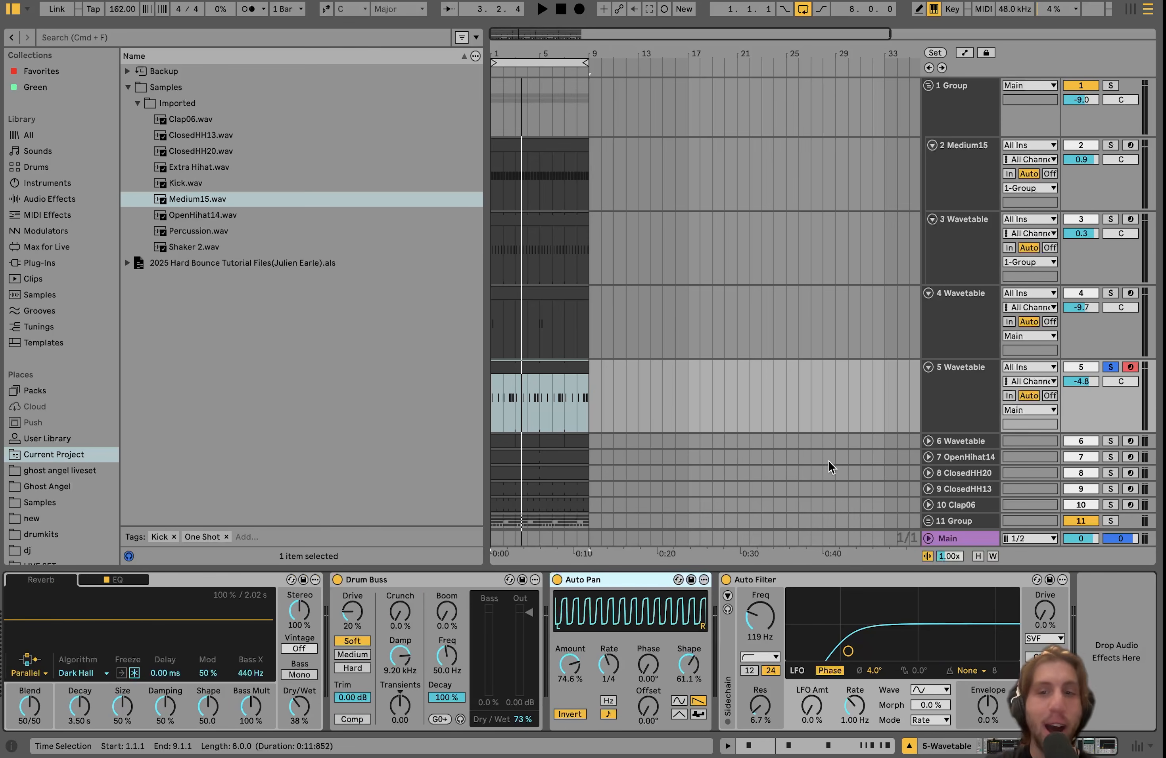
Unfold the 6 Wavetable track, solo it in place of track 5 and play it back.
{"action": "key", "text": "space"}
{"action": "left_click", "coordinate": [928, 440]}
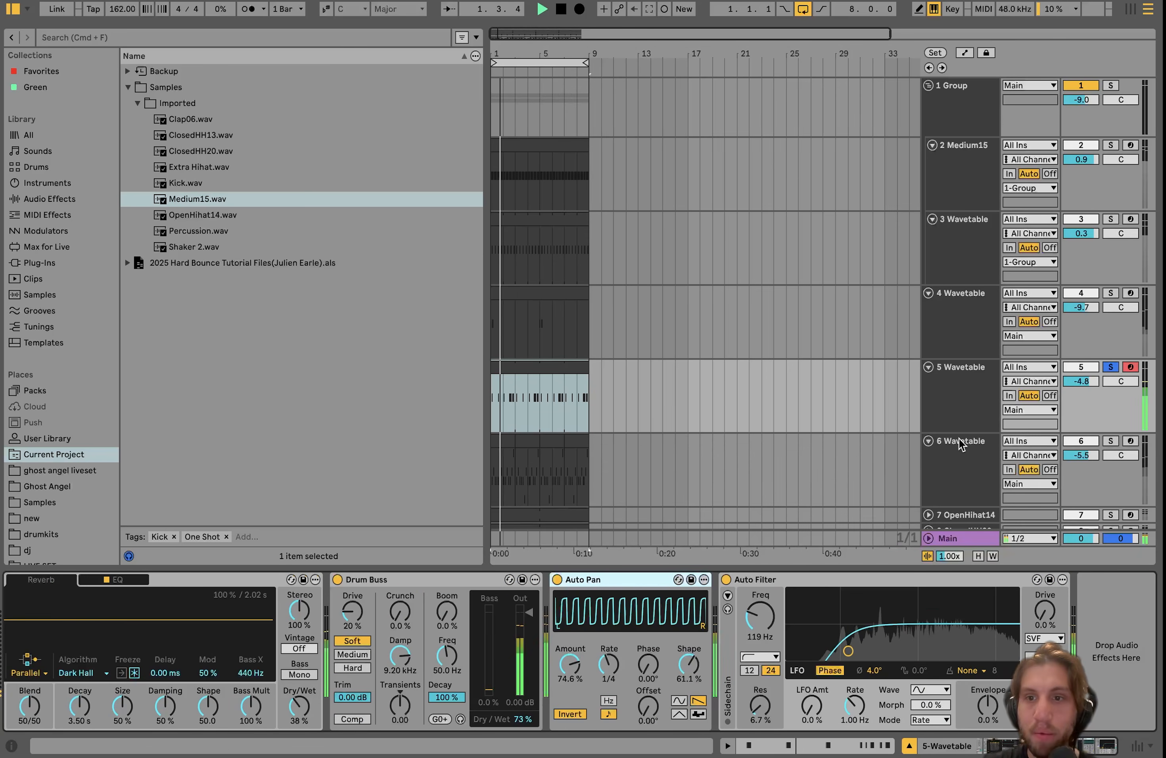
{"action": "left_click", "coordinate": [967, 443]}
{"action": "scroll", "coordinate": [966, 443], "scroll_direction": "down", "scroll_amount": 3}
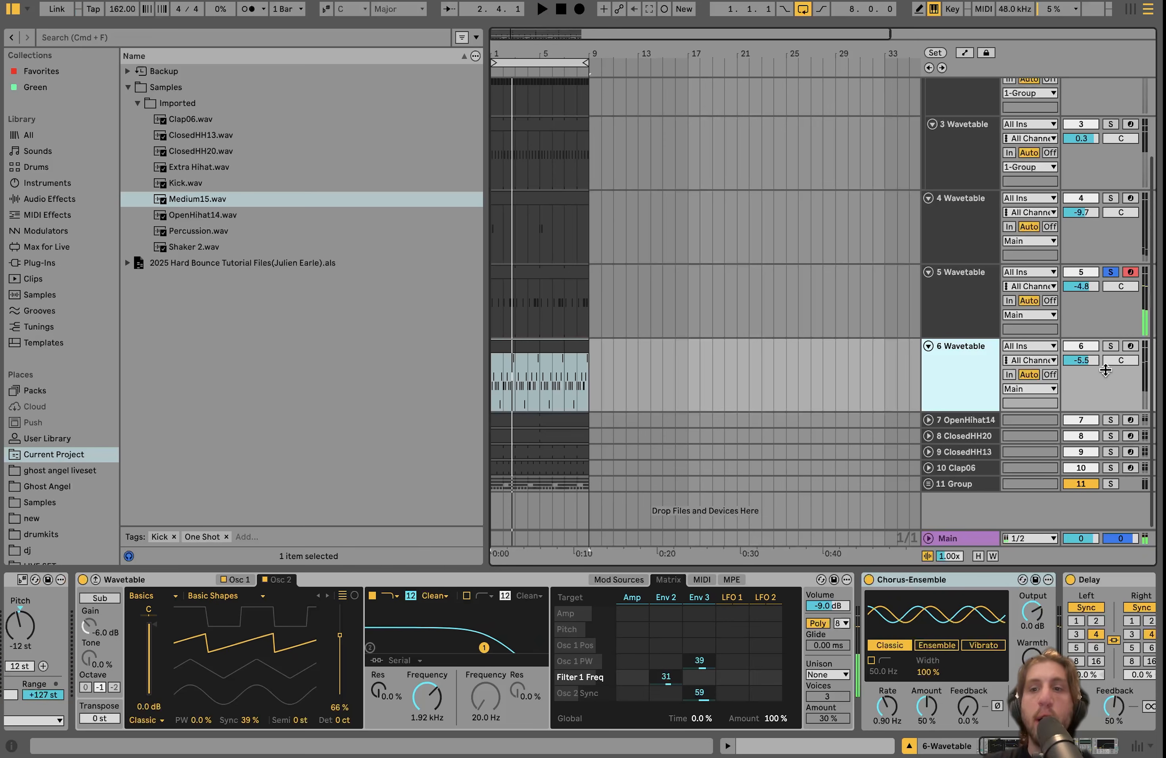
{"action": "left_click", "coordinate": [1111, 346]}
{"action": "key", "text": "space"}
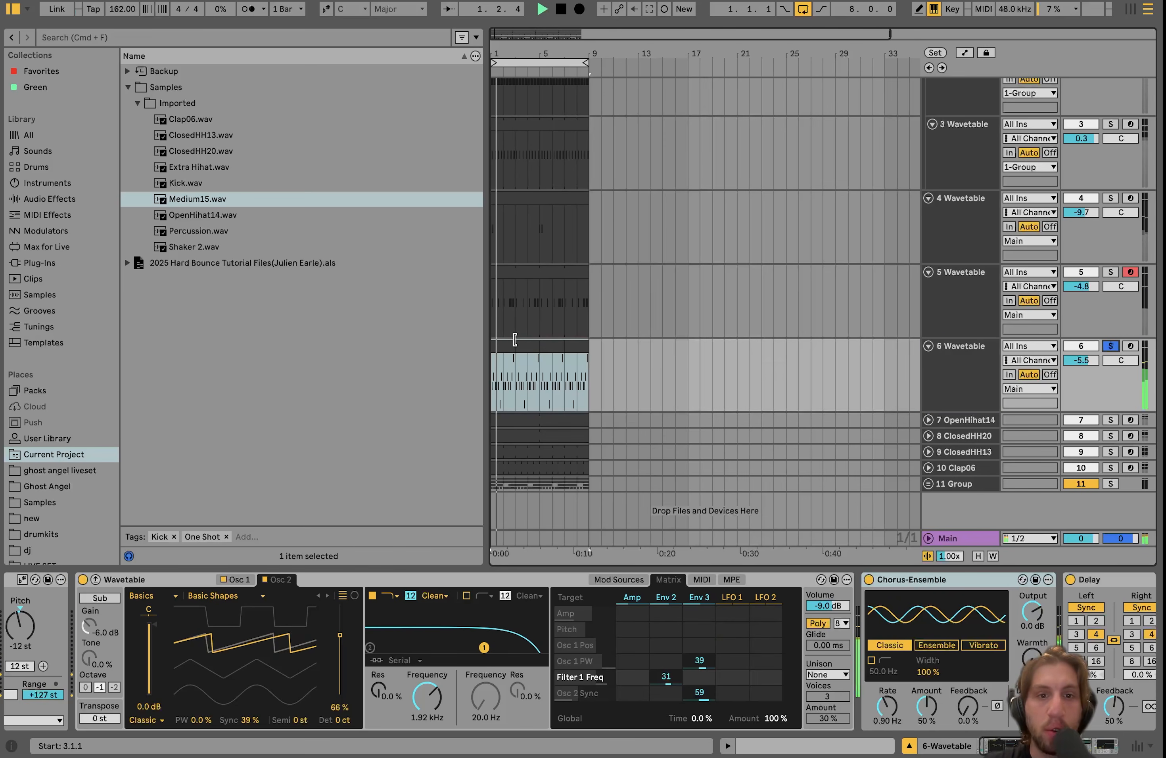
Open the first MIDI clip on the 6 Wavetable track and examine its note pattern.
{"action": "left_click", "coordinate": [504, 343]}
{"action": "double_click", "coordinate": [504, 342]}
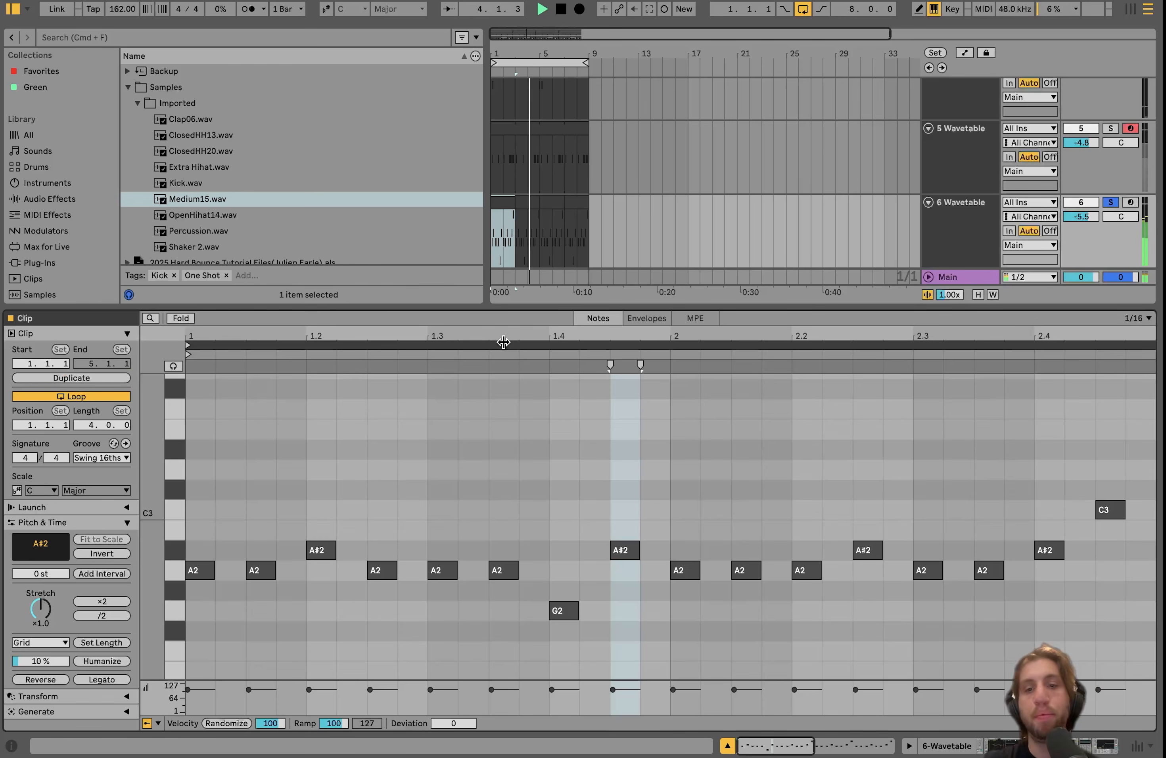
{"action": "key", "text": "space"}
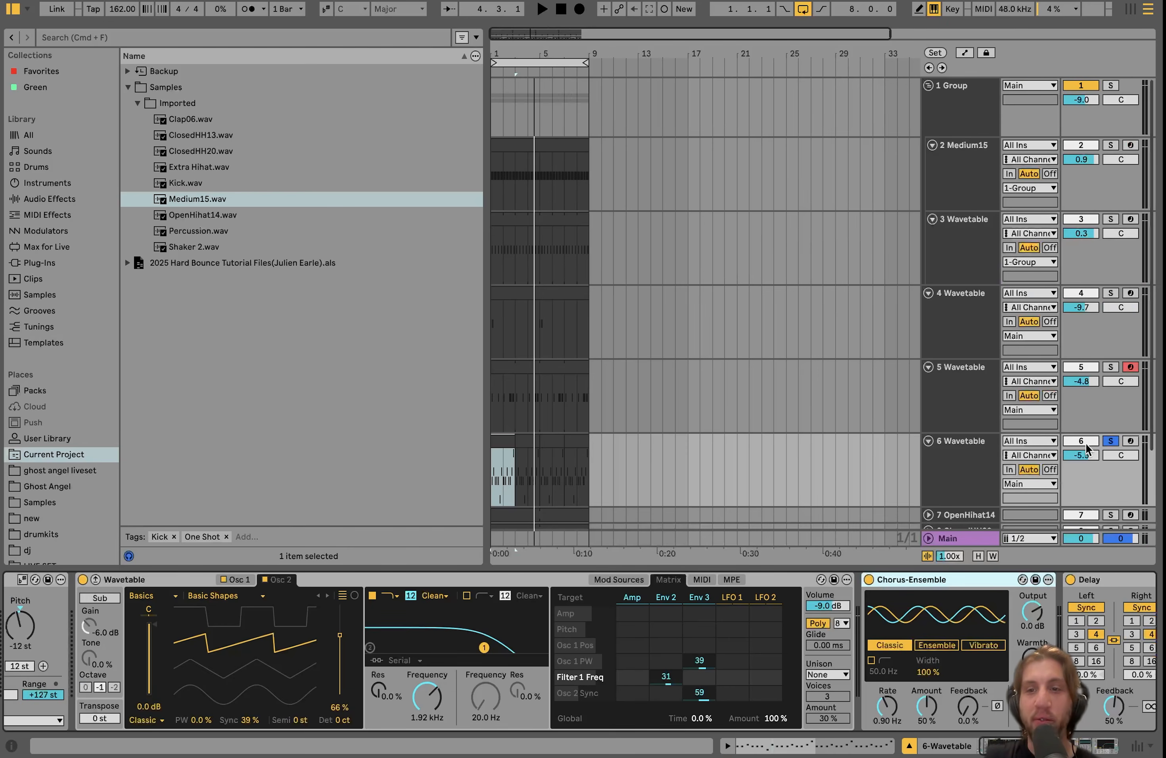
Unsolo the 6 Wavetable track and play back the full mix.
{"action": "left_click", "coordinate": [1110, 440]}
{"action": "key", "text": "space"}
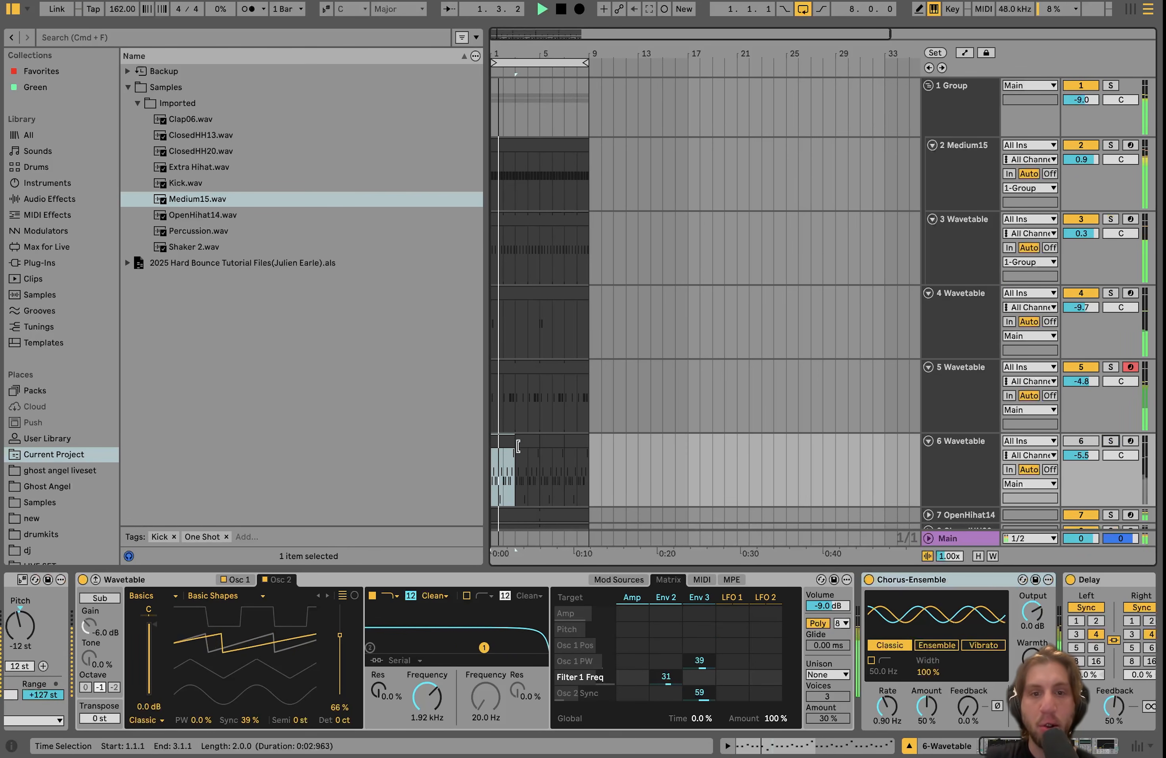
{"action": "key", "text": "space"}
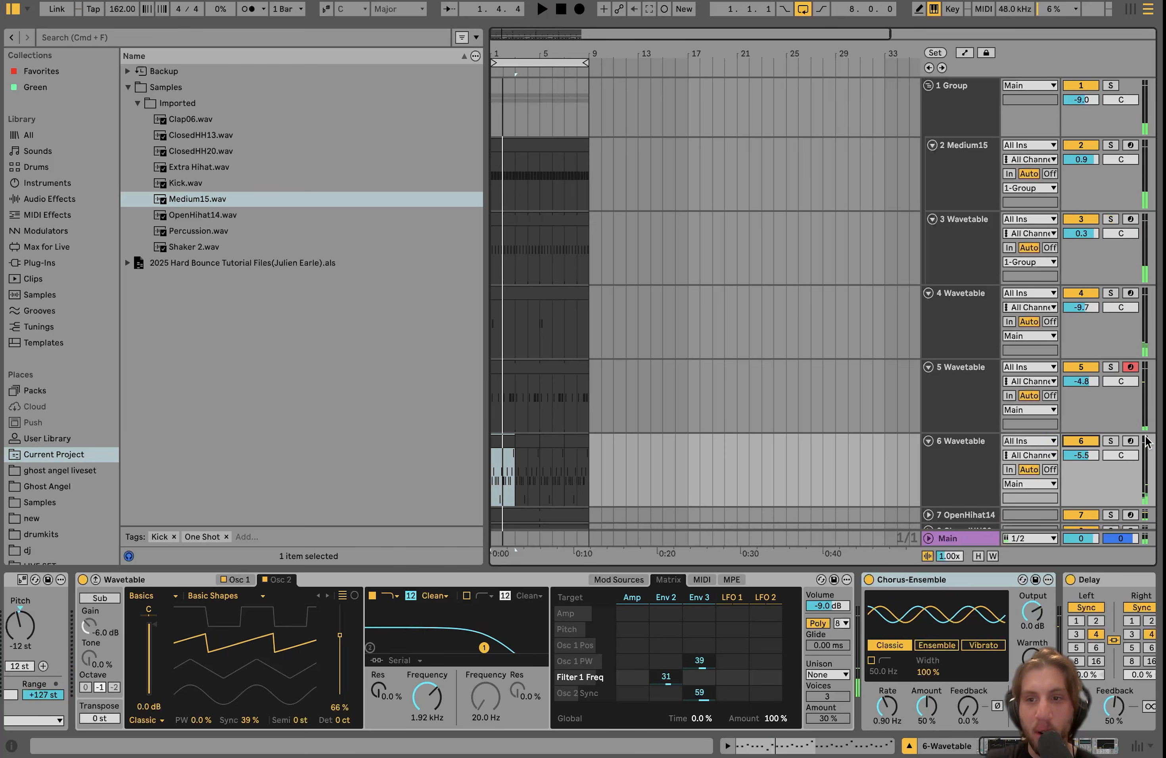
Arm the 6 Wavetable track for recording, select its first clip and play it within the full mix.
{"action": "left_click", "coordinate": [1131, 441]}
{"action": "left_click", "coordinate": [500, 441]}
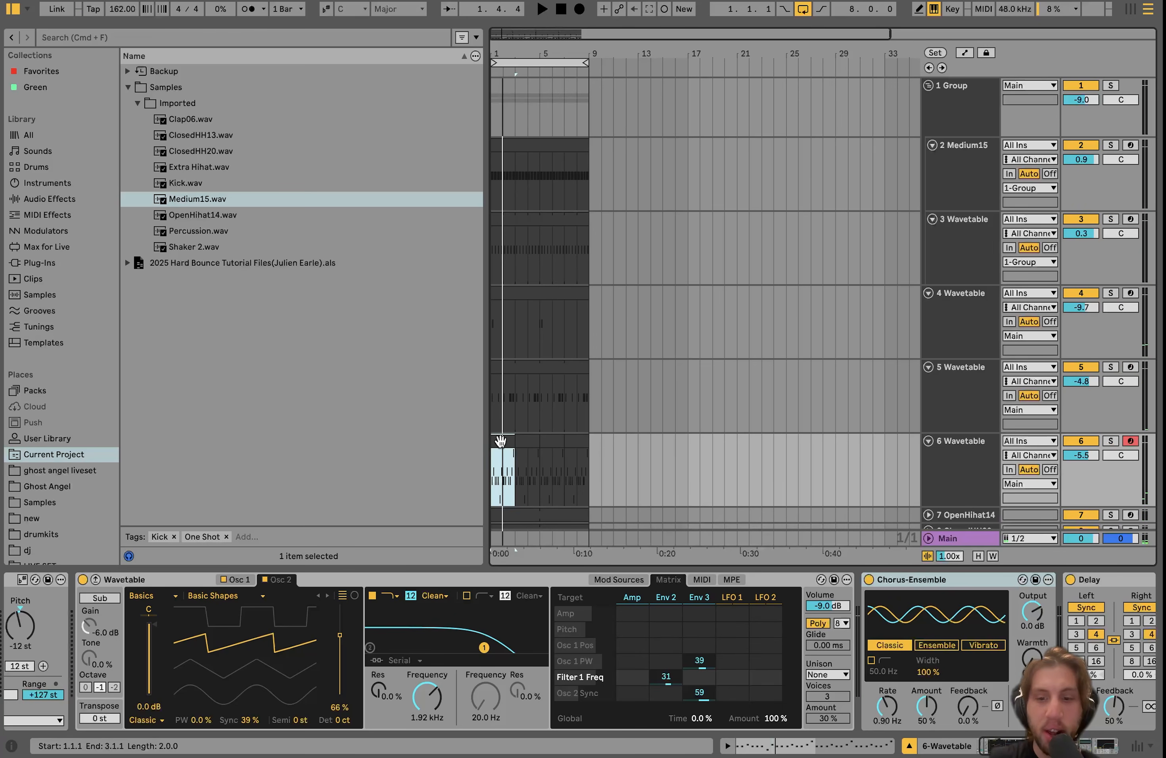
{"action": "key", "text": "space"}
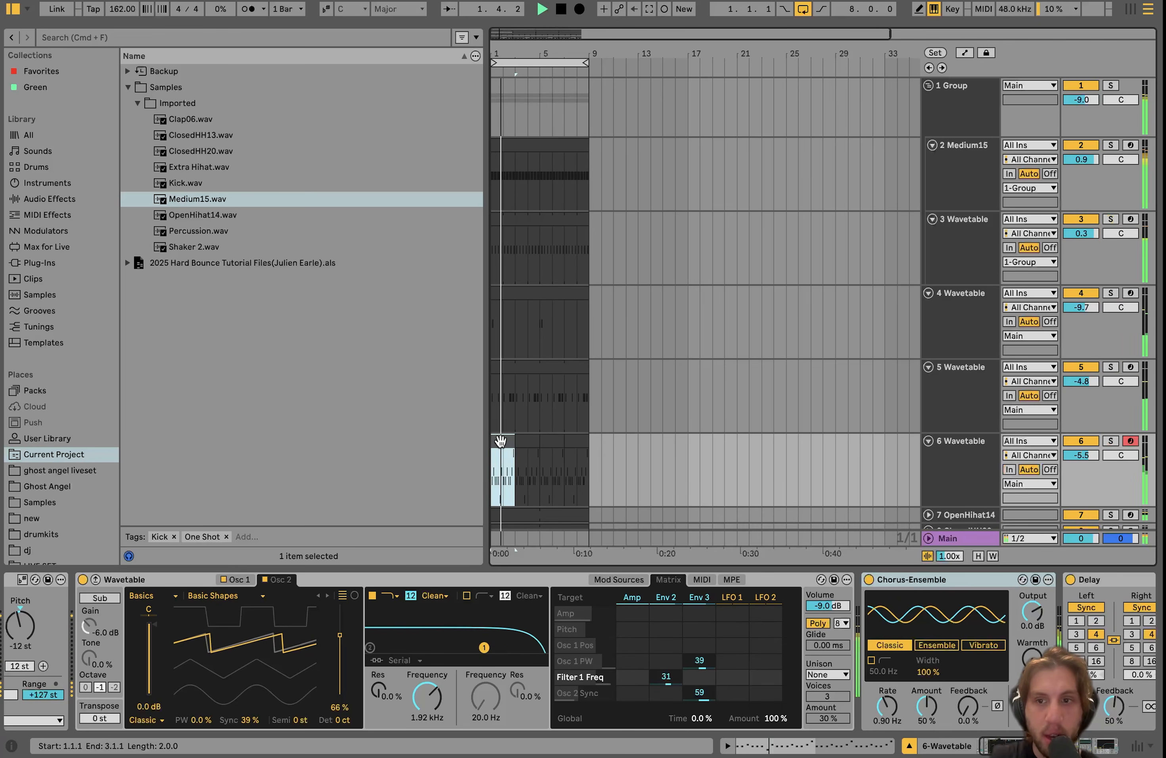
{"action": "key", "text": "space"}
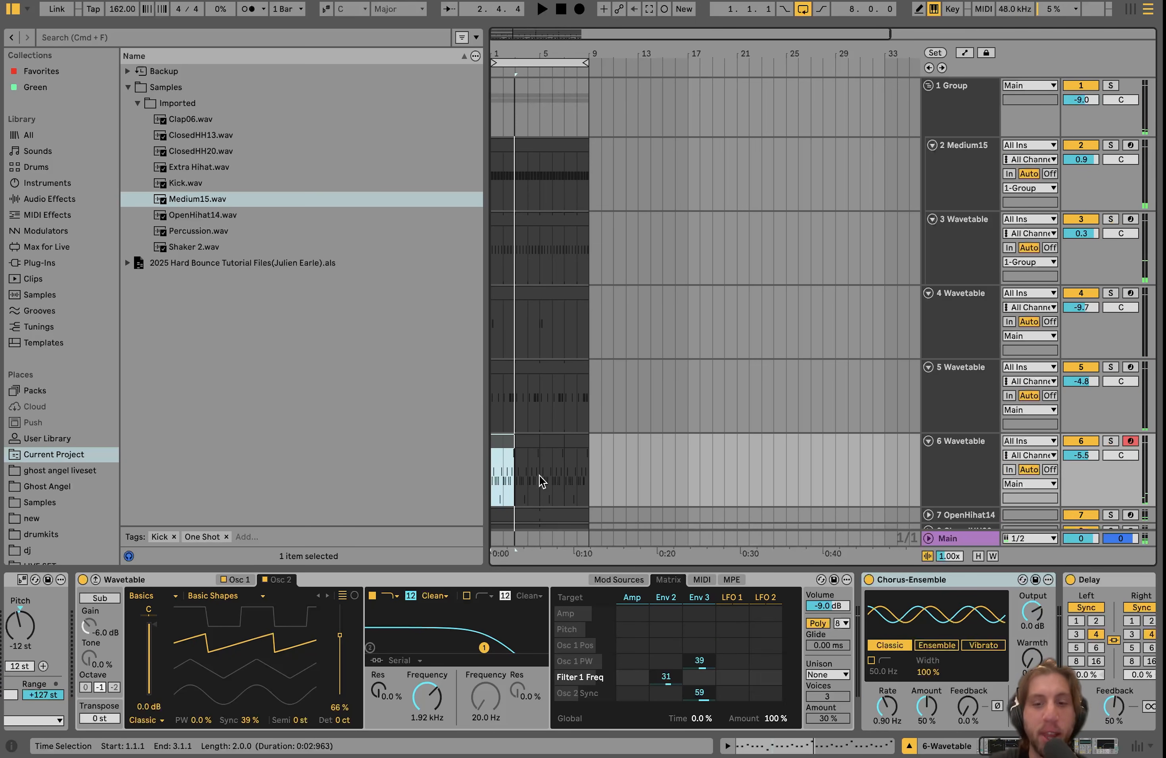
{"action": "key", "text": "space"}
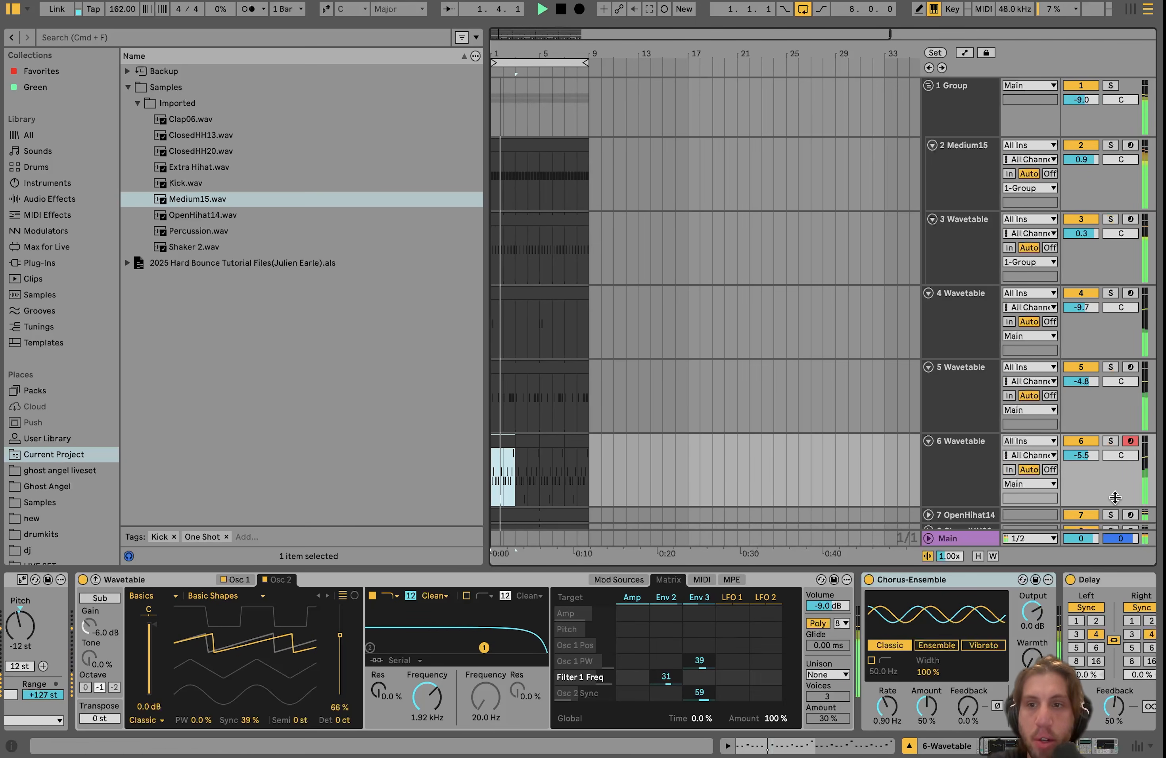
Solo the 6 Wavetable track, stop playback and select every A#2 note in its first MIDI clip.
{"action": "left_click", "coordinate": [1110, 440]}
{"action": "key", "text": "space"}
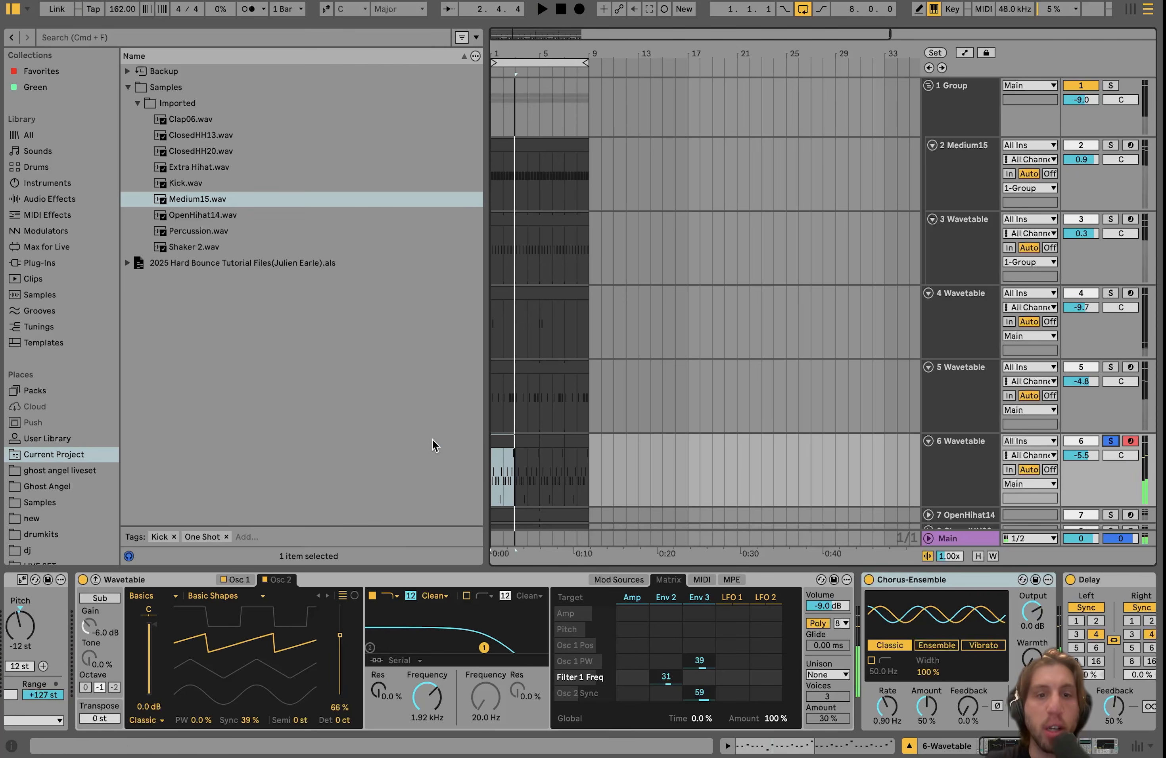
{"action": "double_click", "coordinate": [500, 439]}
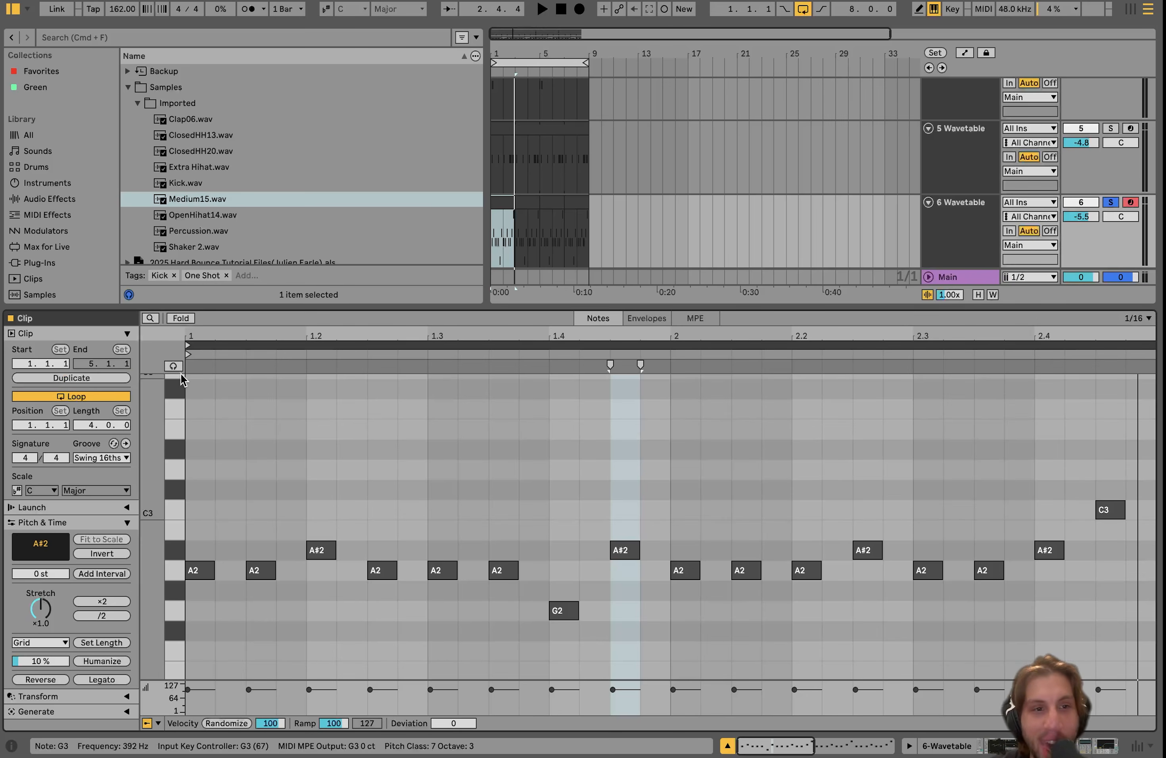
{"action": "left_click", "coordinate": [174, 551]}
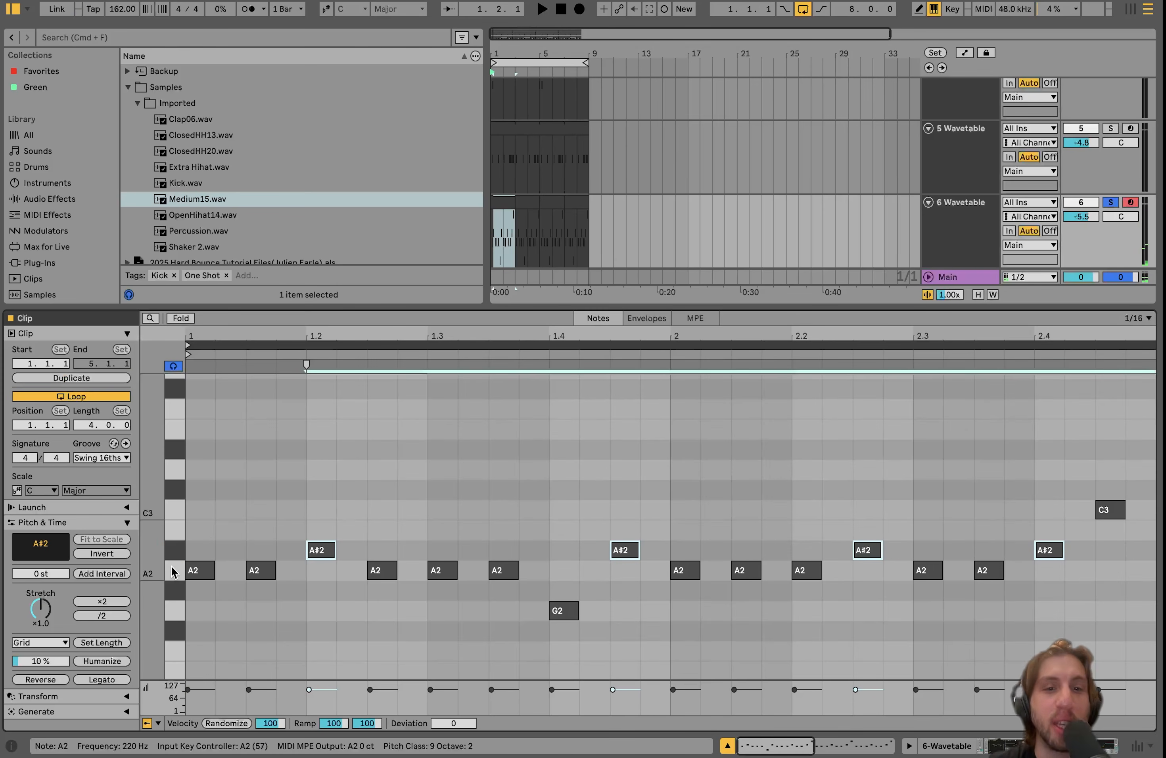
Play the soloed 6 Wavetable clip twice while following its A2 and A#2 notes.
{"action": "key", "text": "space"}
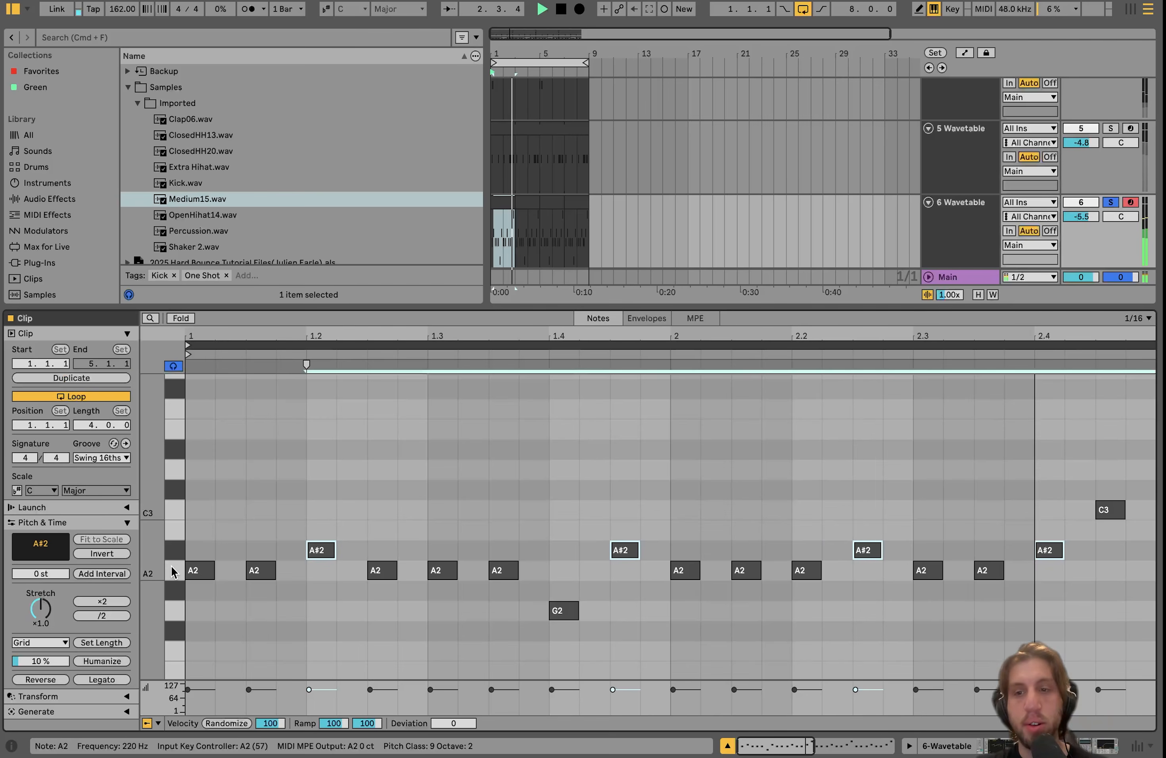
{"action": "key", "text": "space"}
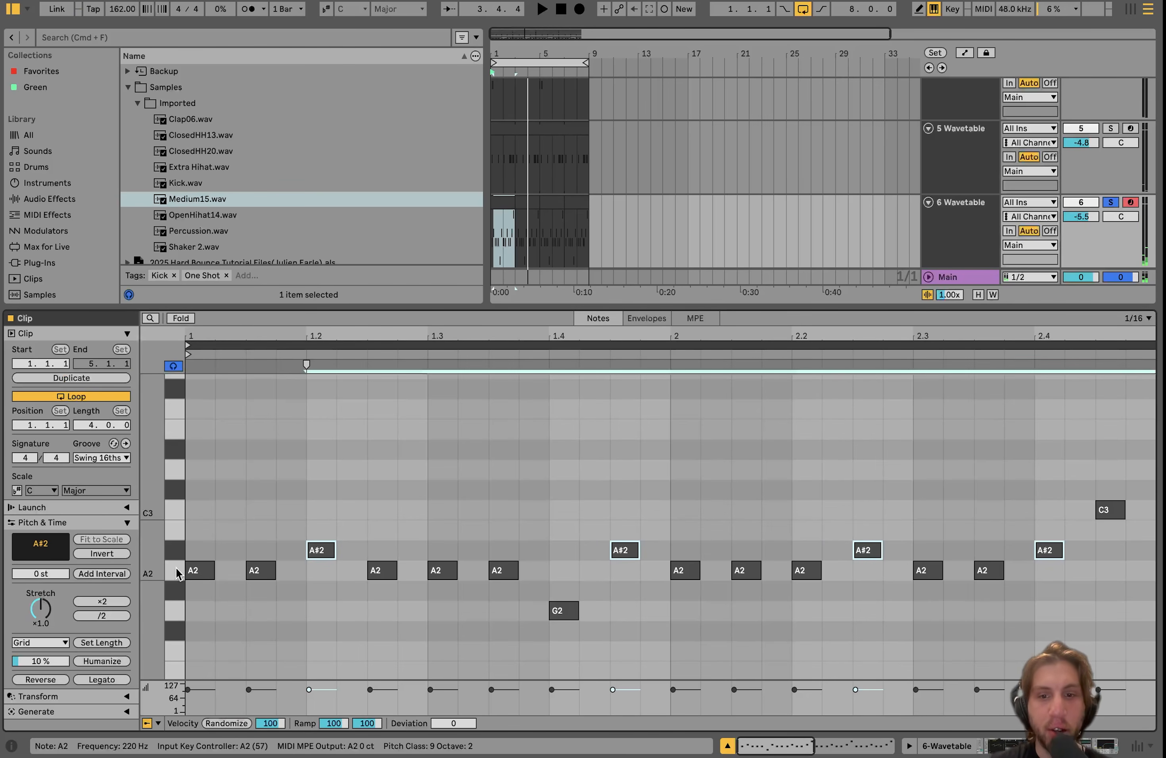
{"action": "key", "text": "space"}
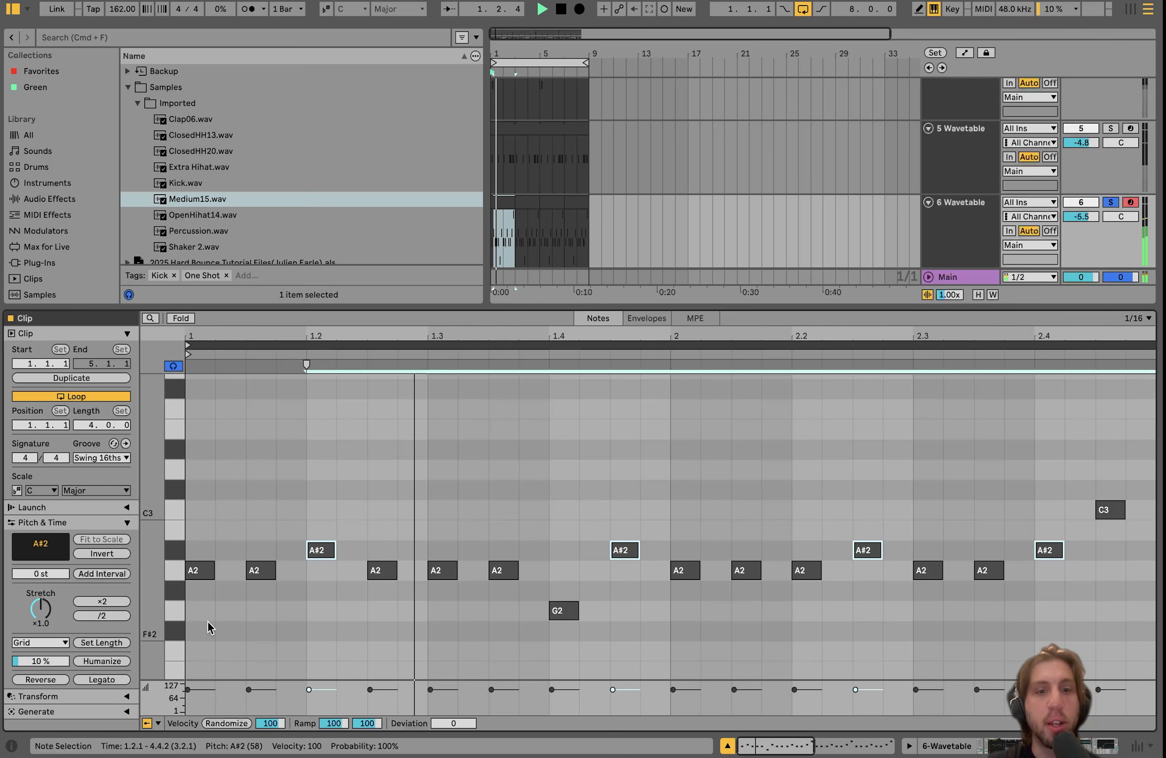
Solo all tracks from 1 Group through 6 Wavetable together and play them back.
{"action": "left_click", "coordinate": [950, 229]}
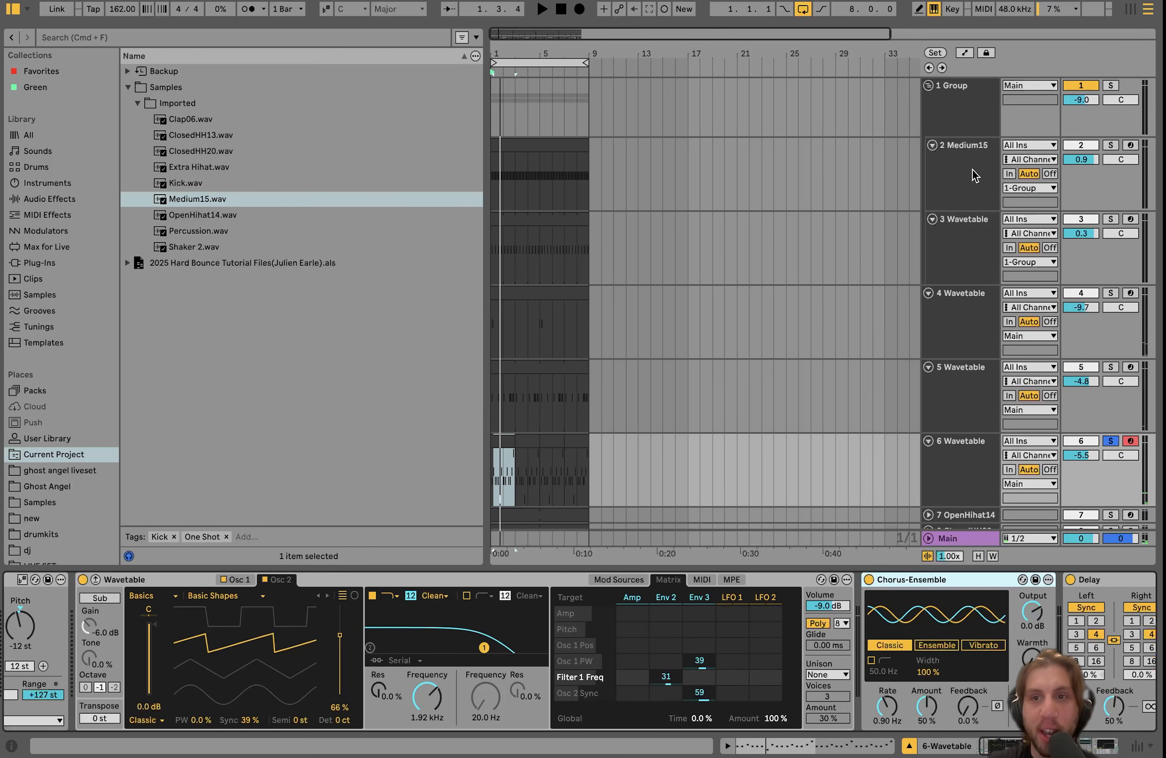
{"action": "left_click", "coordinate": [987, 109]}
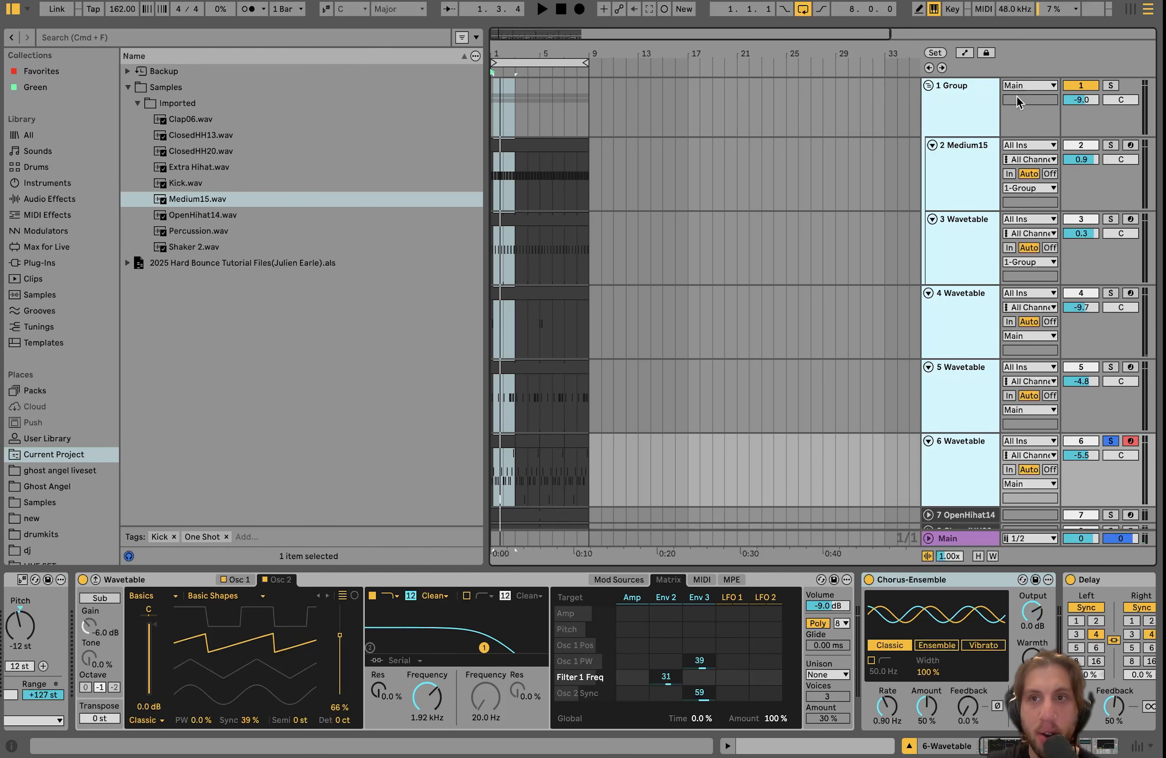
{"action": "left_click", "coordinate": [1115, 87]}
{"action": "key", "text": "space"}
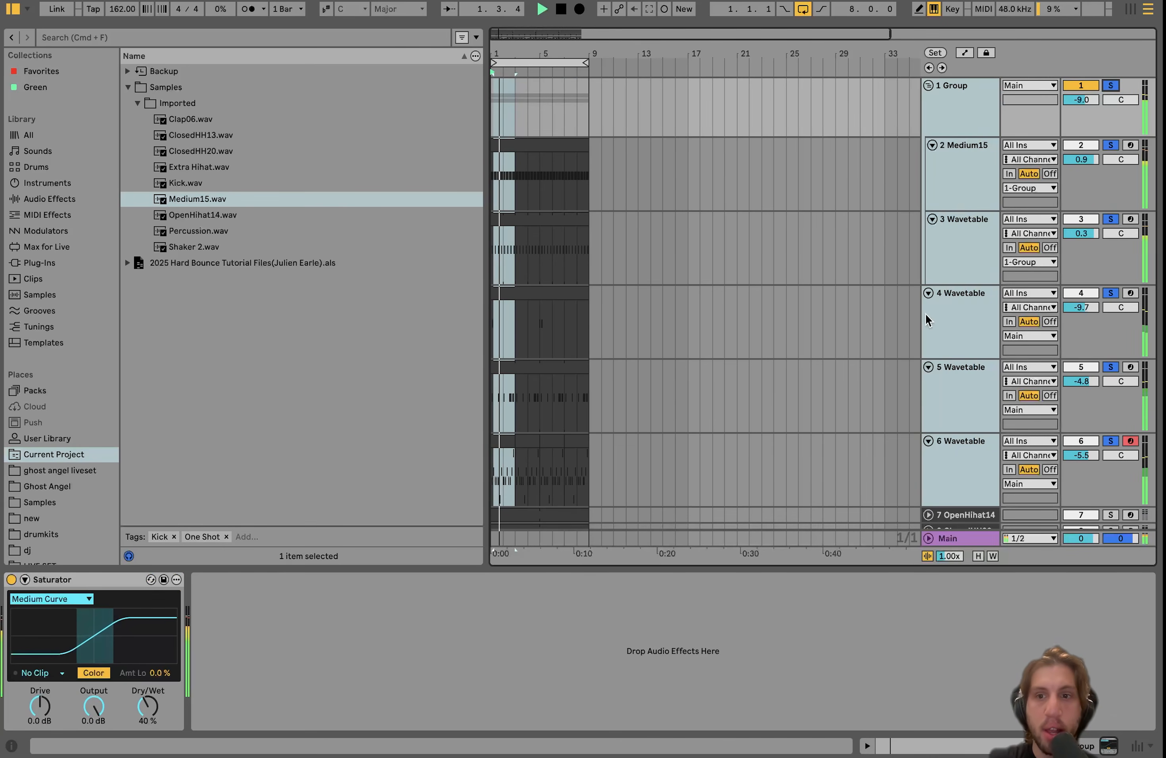
{"action": "scroll", "coordinate": [955, 409], "scroll_direction": "down", "scroll_amount": 3}
{"action": "left_click", "coordinate": [961, 363]}
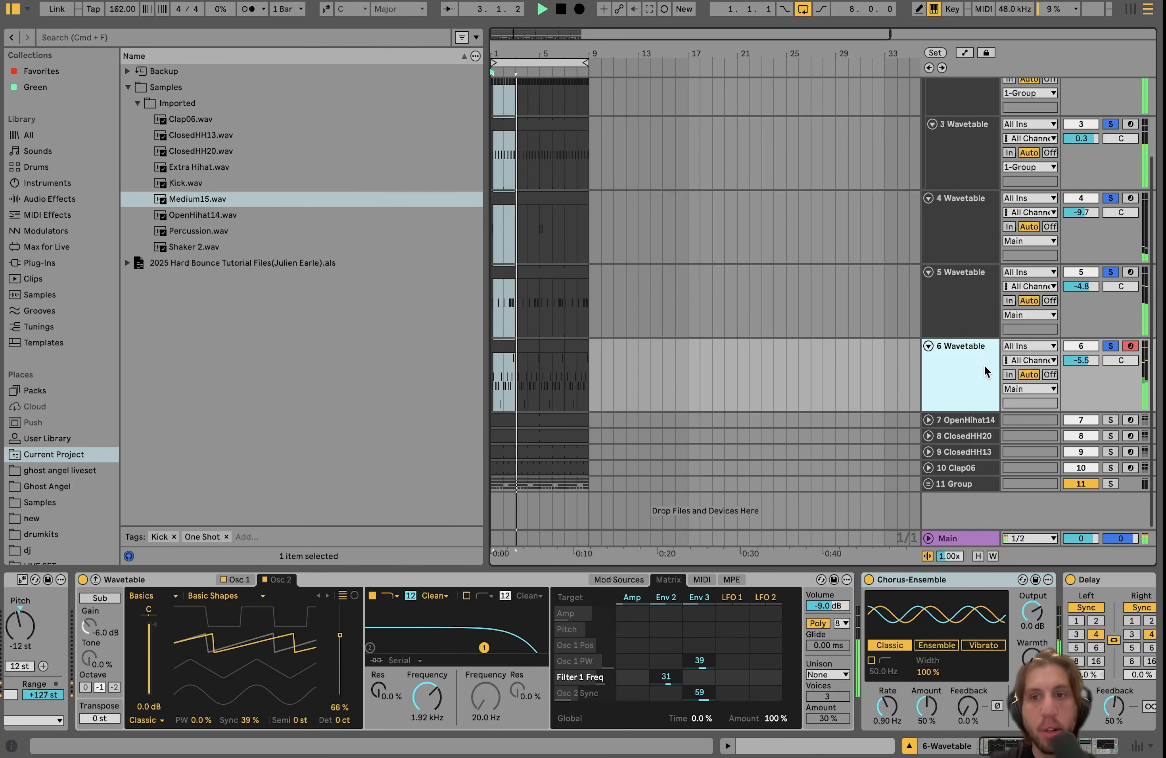
{"action": "key", "text": "space"}
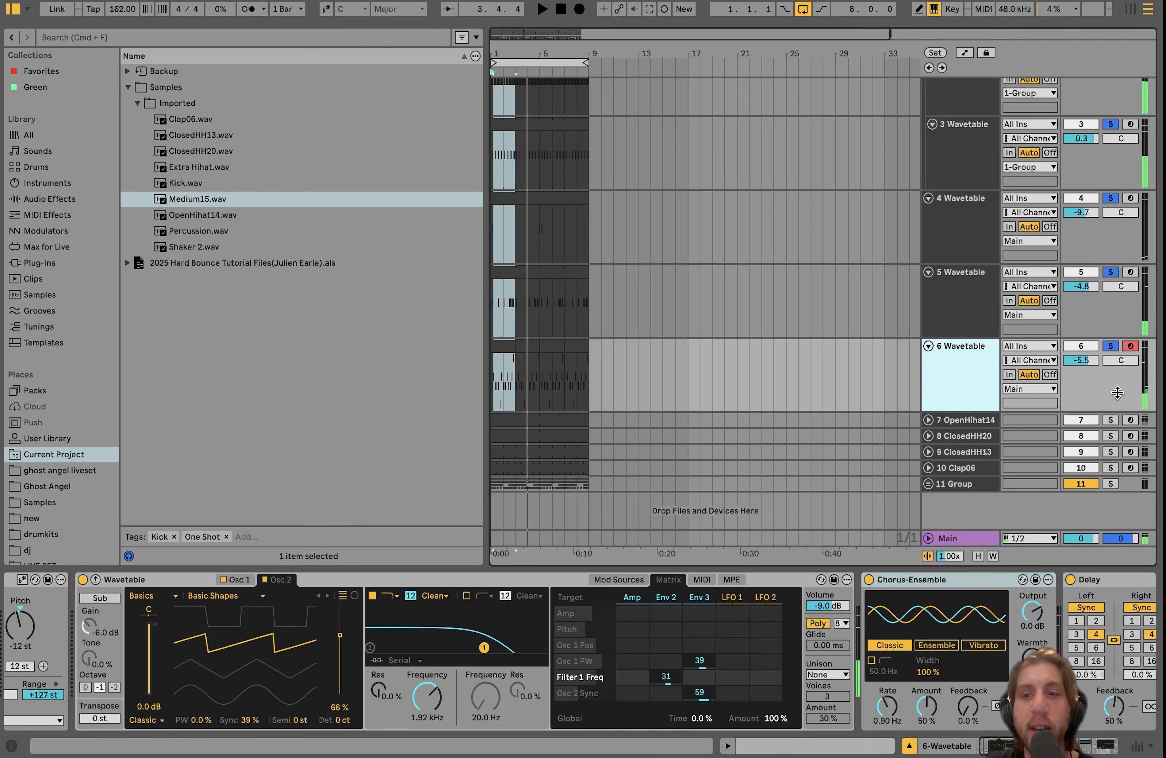
Solo only the 6 Wavetable track, check its first clip's notes and return to the track's devices.
{"action": "left_click", "coordinate": [1110, 347]}
{"action": "double_click", "coordinate": [503, 381]}
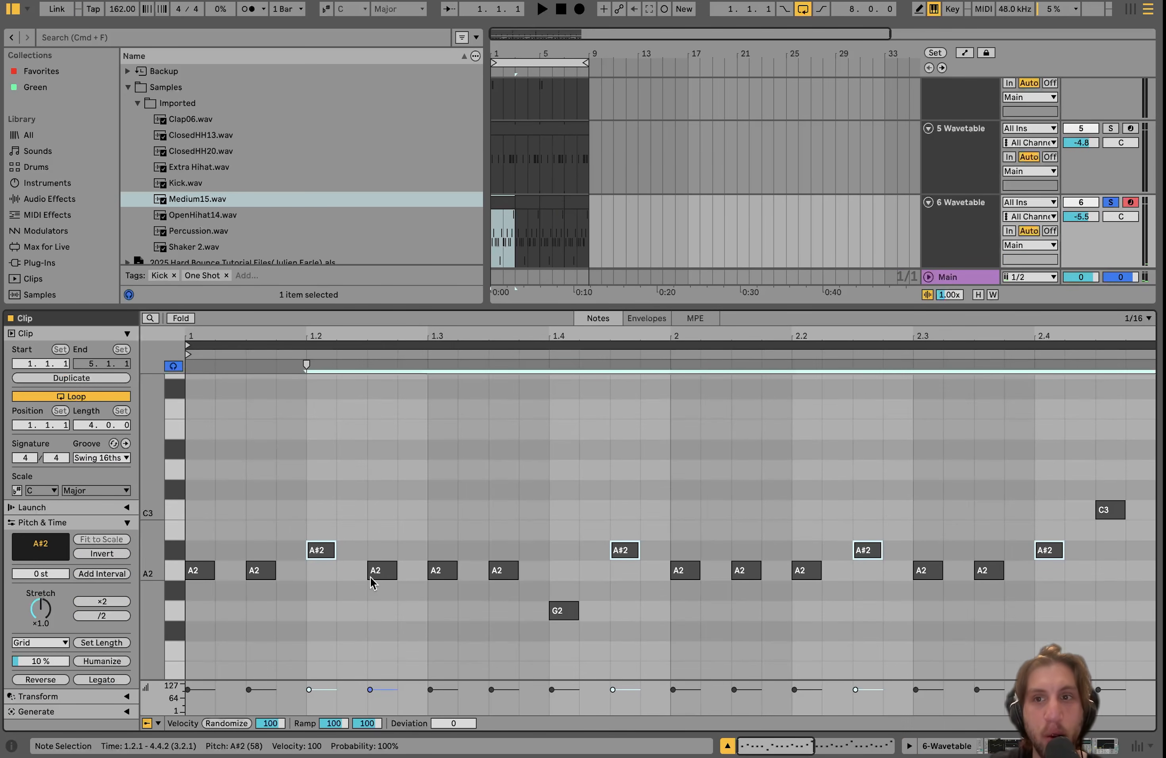
{"action": "left_click", "coordinate": [972, 239]}
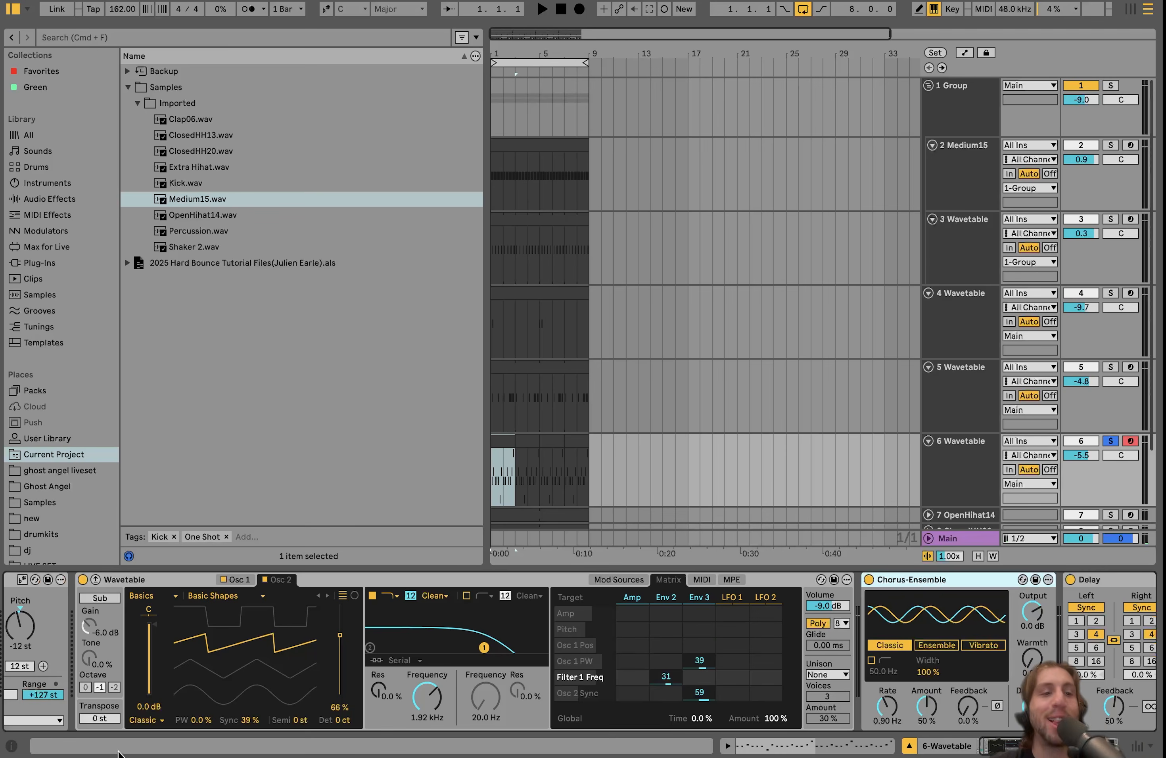
Turn off Chorus-Ensemble, Delay, Auto Pan and Auto Filter on the 6 Wavetable track and play the dry sound.
{"action": "scroll", "coordinate": [148, 702], "scroll_direction": "right", "scroll_amount": 10}
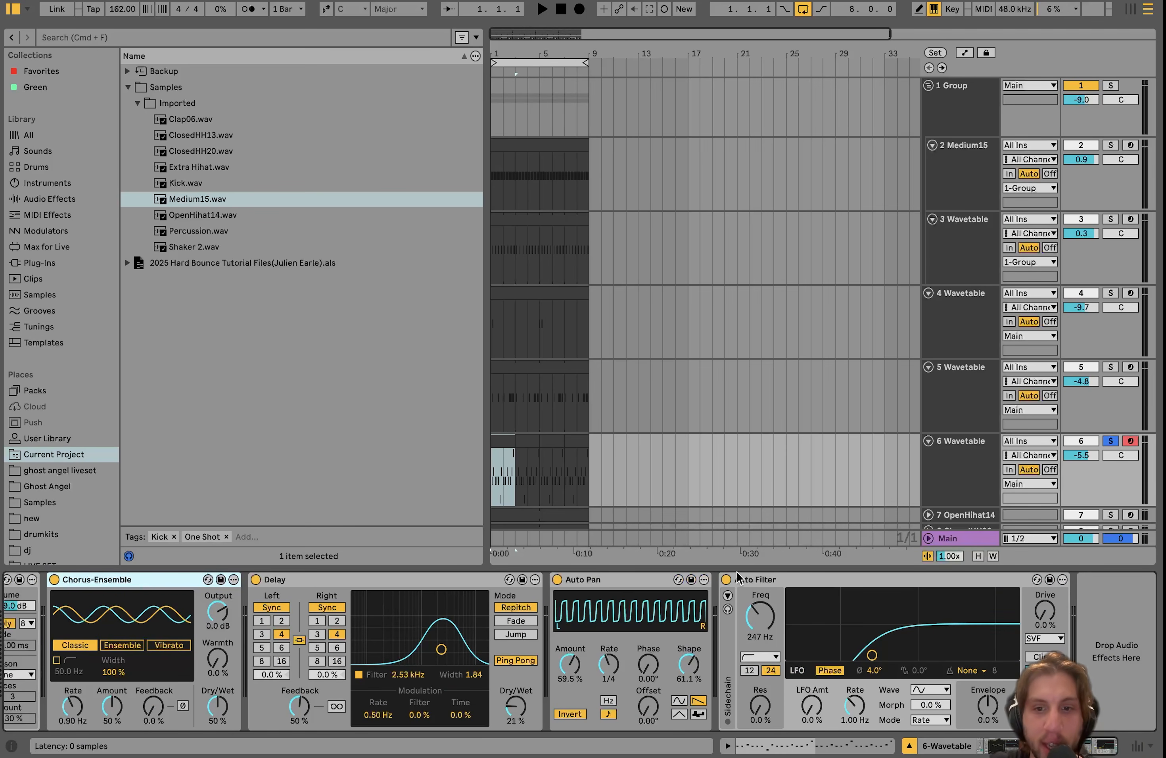
{"action": "left_click", "coordinate": [745, 580], "text": "shift"}
{"action": "left_click", "coordinate": [726, 580]}
{"action": "key", "text": "space"}
{"action": "scroll", "coordinate": [724, 640], "scroll_direction": "left", "scroll_amount": 10}
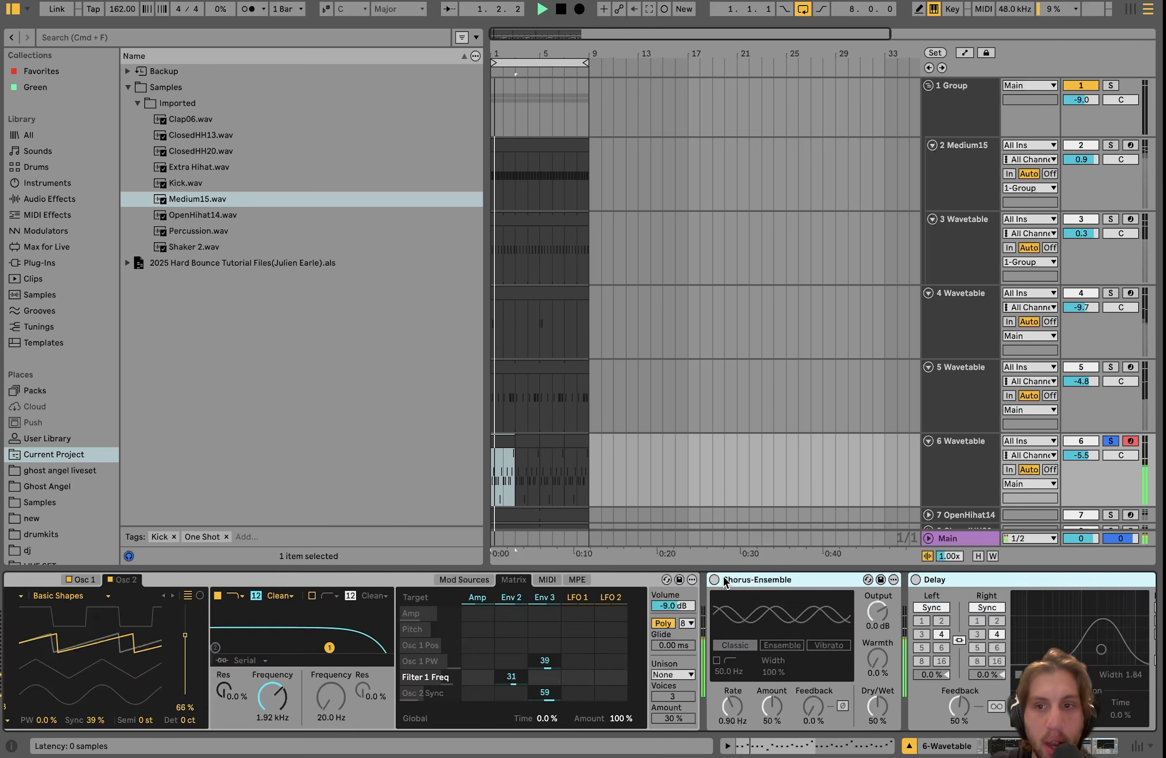
Compare the Osc 1 and Osc 2 waveform settings in the 6 Wavetable track's synth.
{"action": "left_click", "coordinate": [266, 581]}
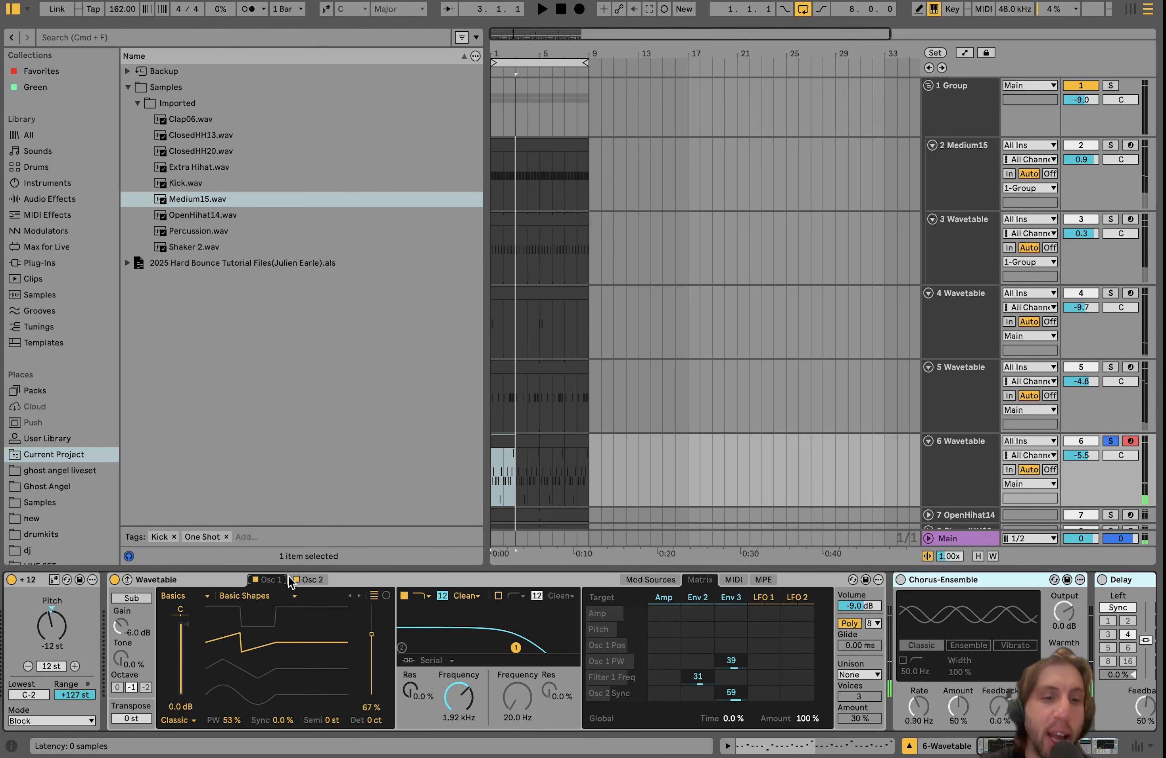
{"action": "left_click", "coordinate": [316, 581]}
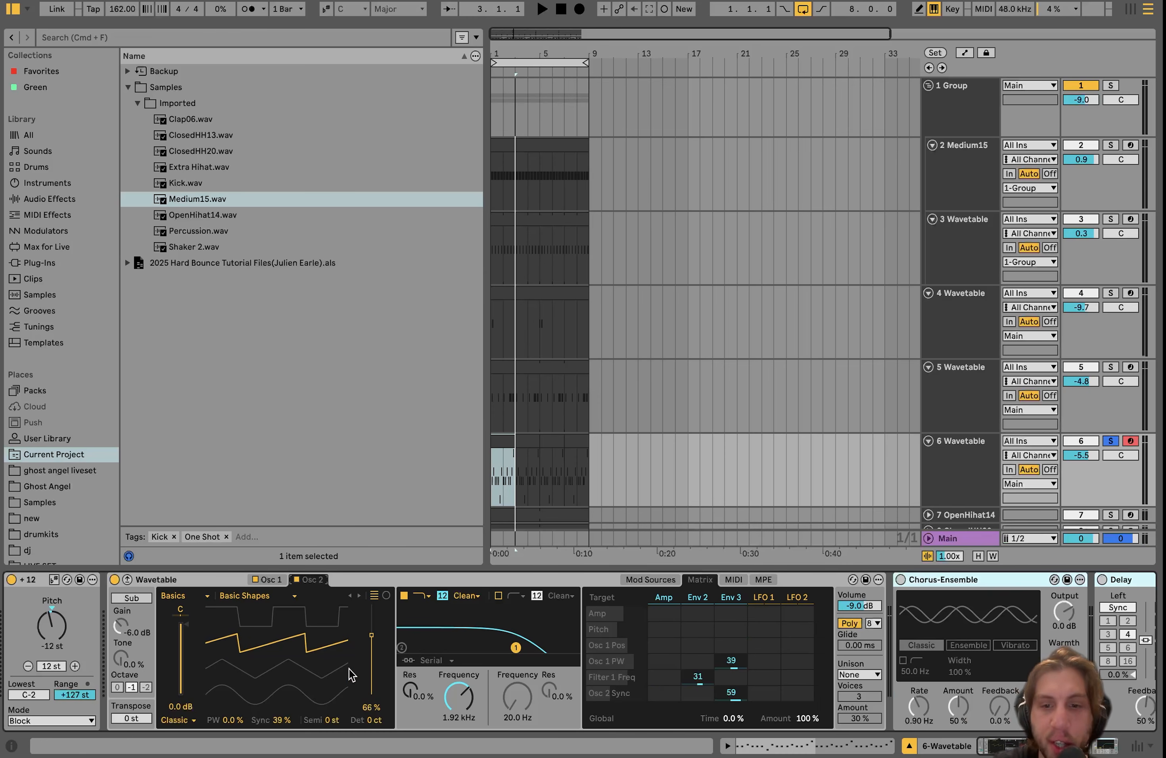
{"action": "left_click", "coordinate": [271, 581]}
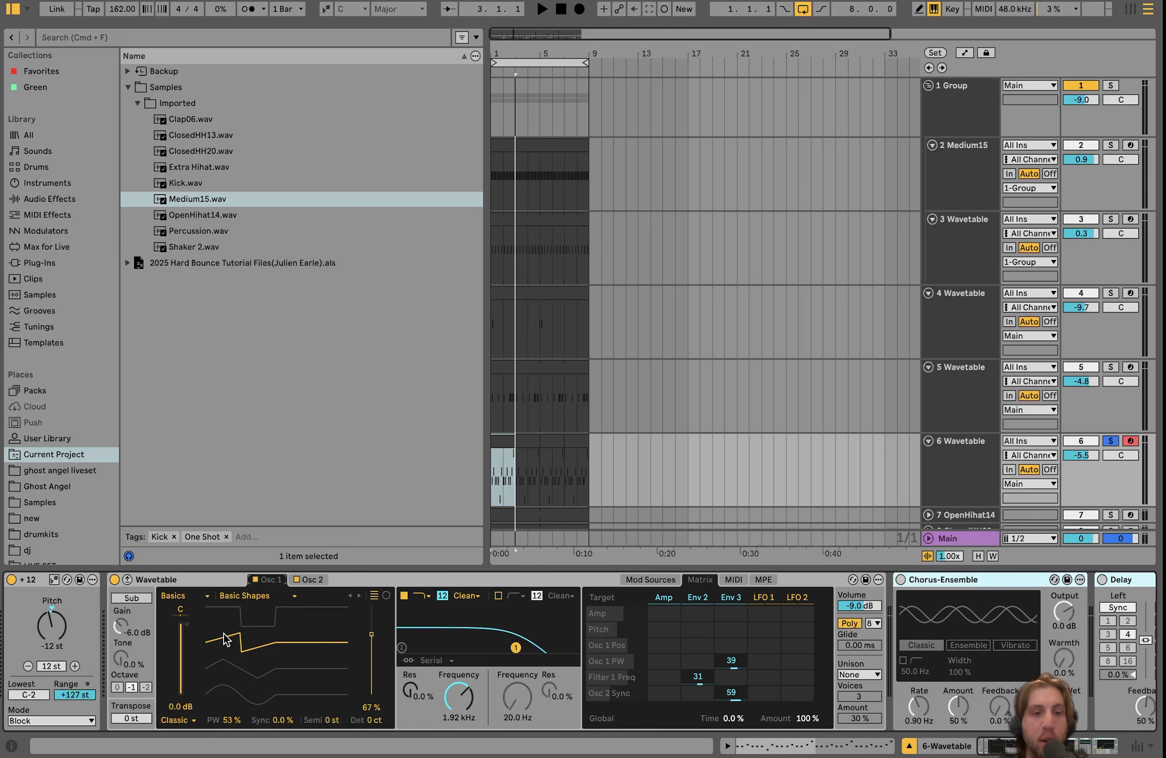
Turn off Osc 2 and play the part with only Osc 1 sounding.
{"action": "left_click", "coordinate": [295, 579]}
{"action": "key", "text": "space"}
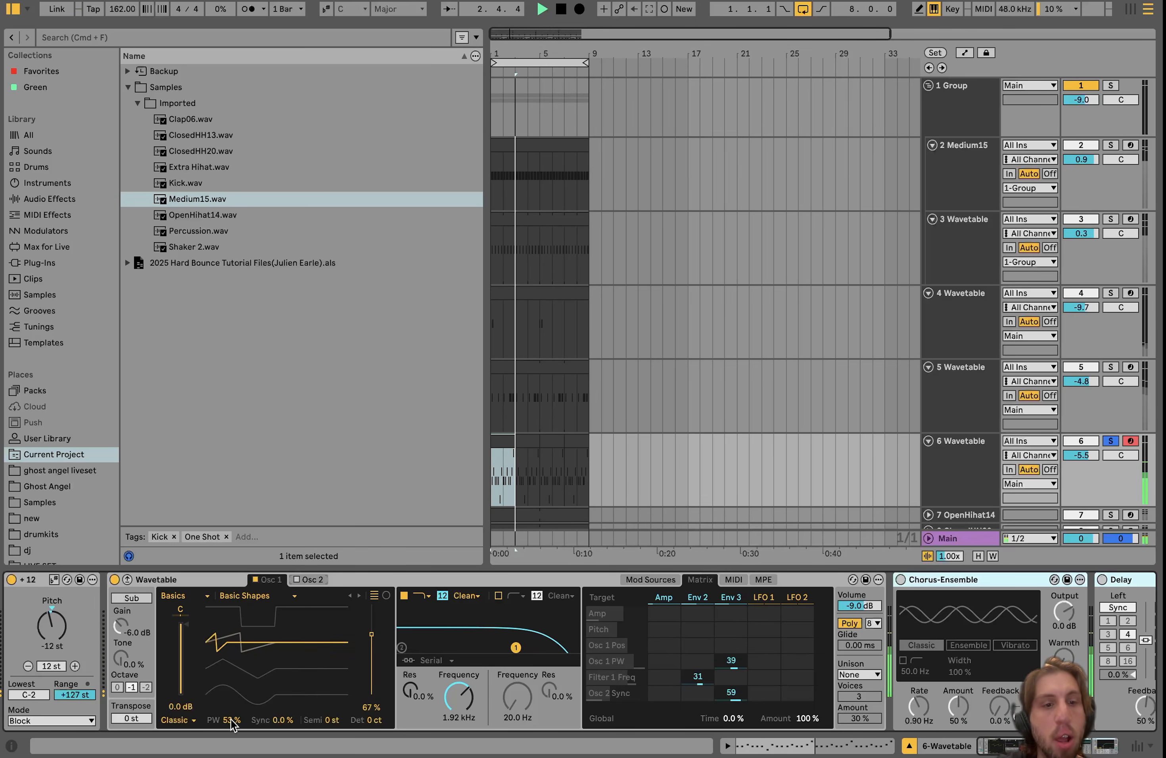
{"action": "key", "text": "space"}
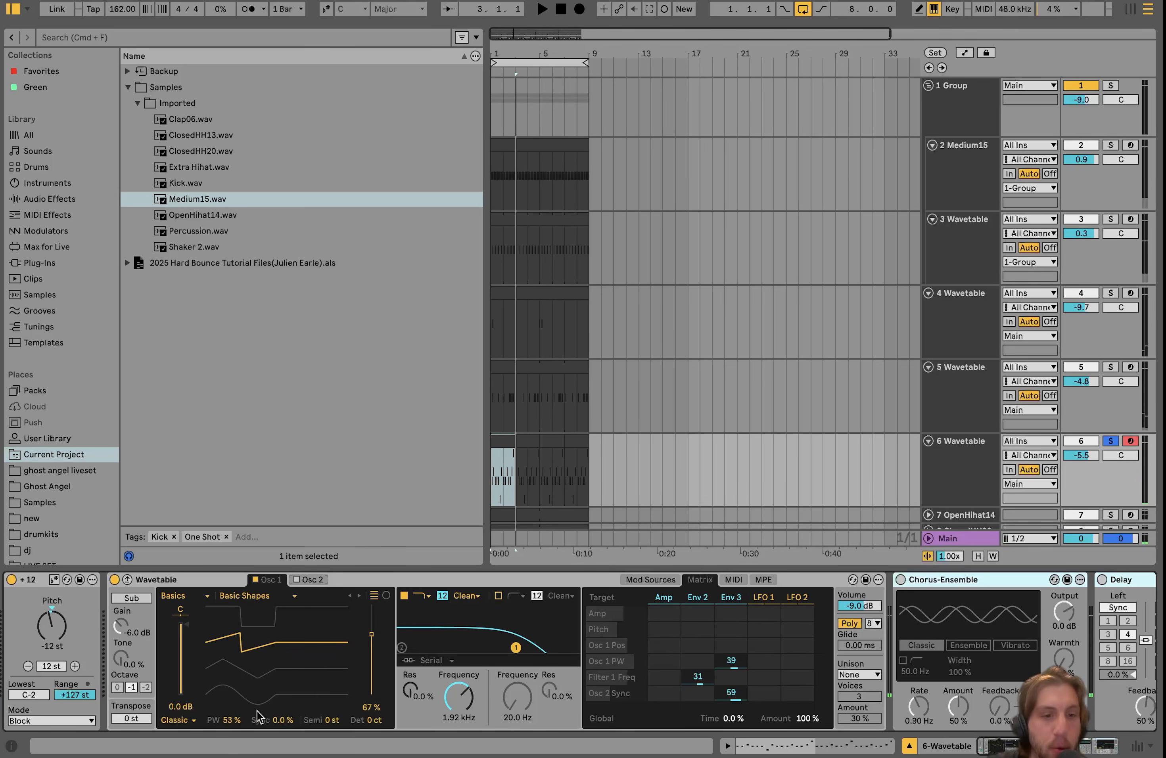
Examine the Env 2 and Env 3 envelopes and the modulation matrix while auditioning Osc 1.
{"action": "left_click", "coordinate": [695, 597]}
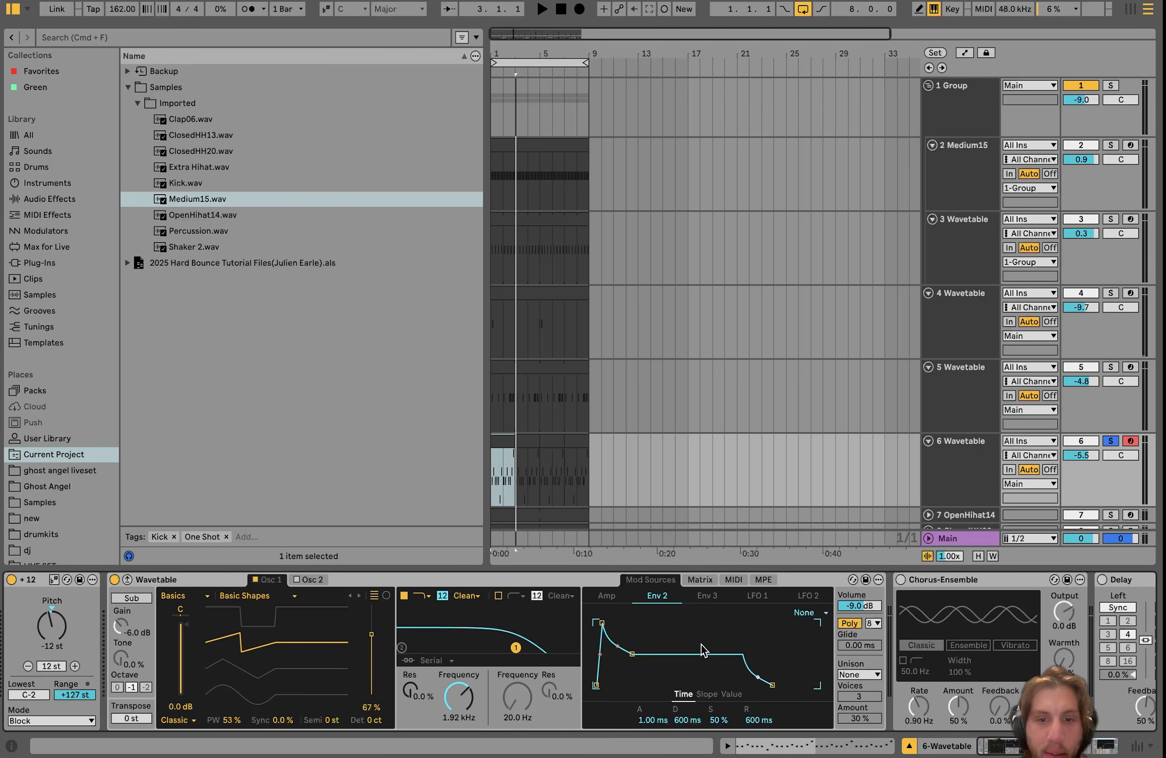
{"action": "left_click", "coordinate": [699, 580]}
{"action": "key", "text": "space"}
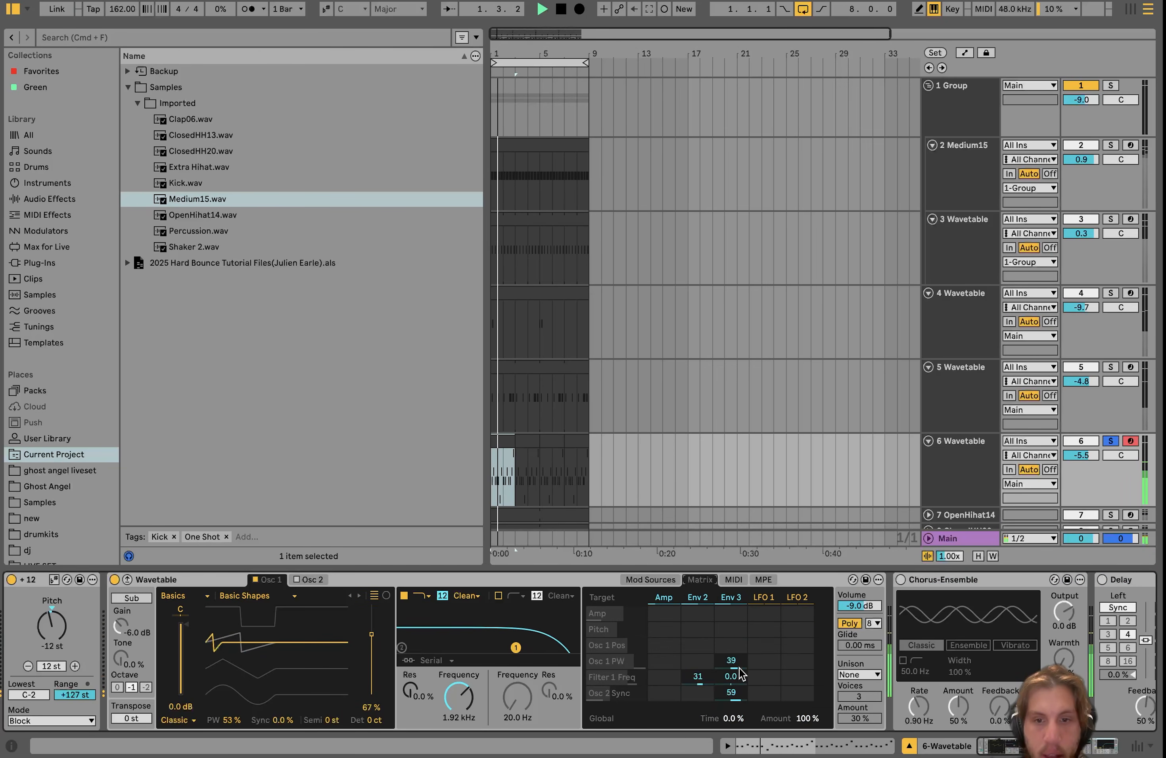
{"action": "left_click", "coordinate": [733, 604]}
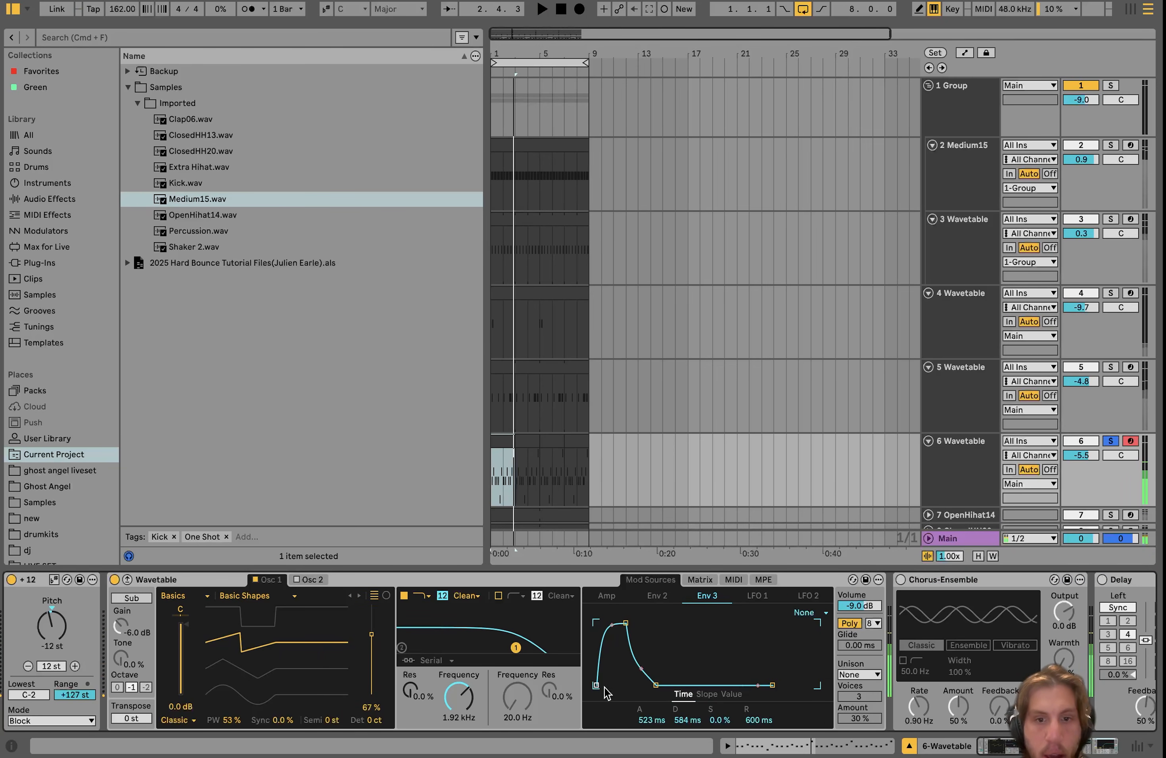
{"action": "key", "text": "space"}
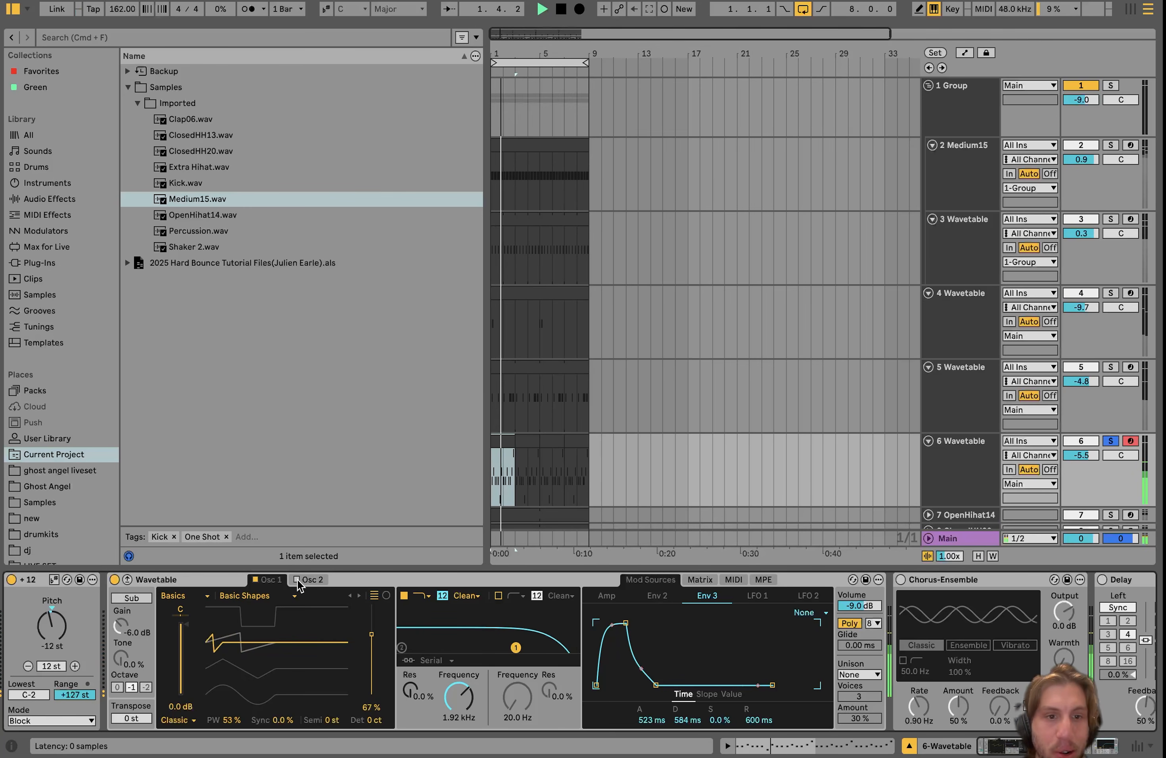
Turn off Osc 1, turn on Osc 2 and audition it while checking its sync modulation in the matrix.
{"action": "left_click", "coordinate": [256, 580]}
{"action": "left_click", "coordinate": [310, 579]}
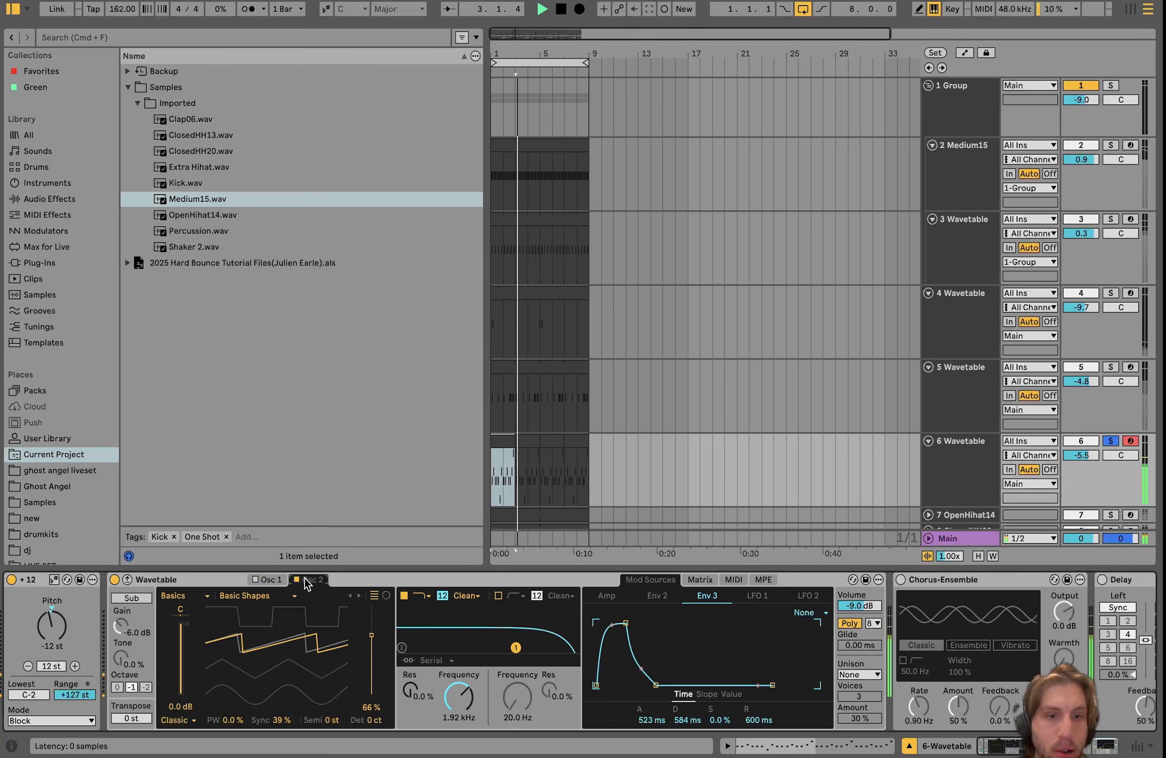
{"action": "key", "text": "space"}
{"action": "left_click", "coordinate": [704, 579]}
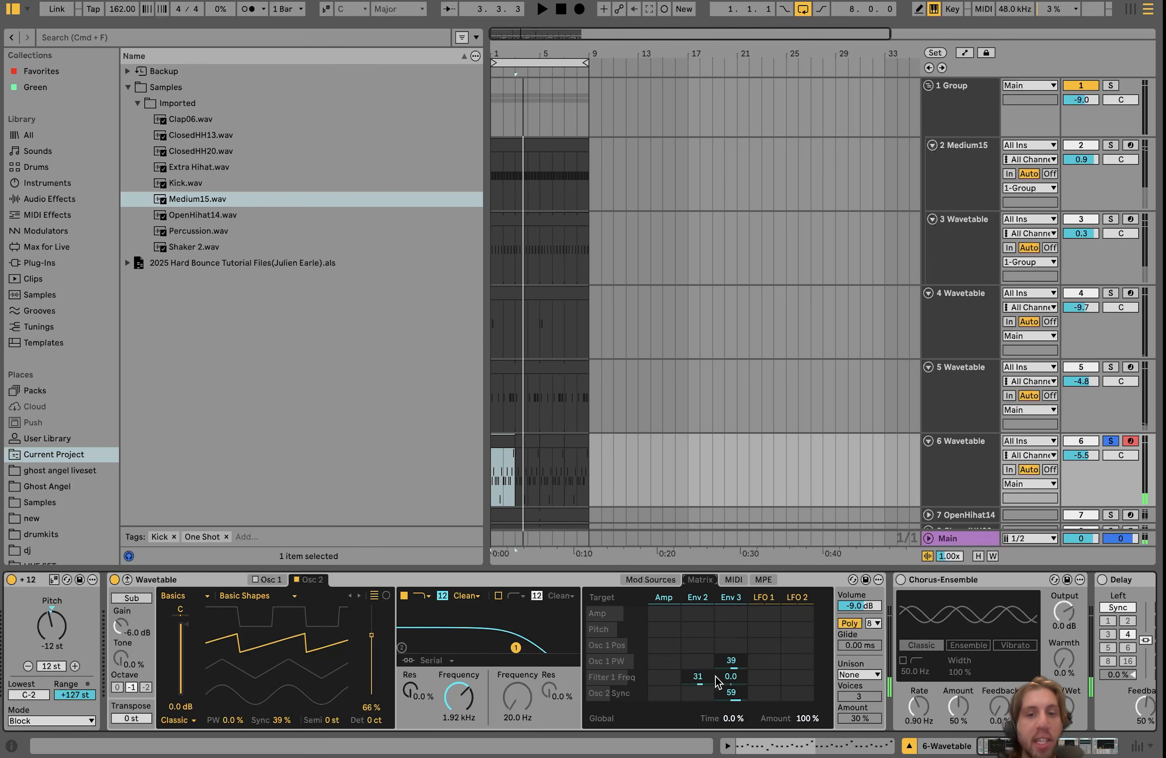
{"action": "key", "text": "space"}
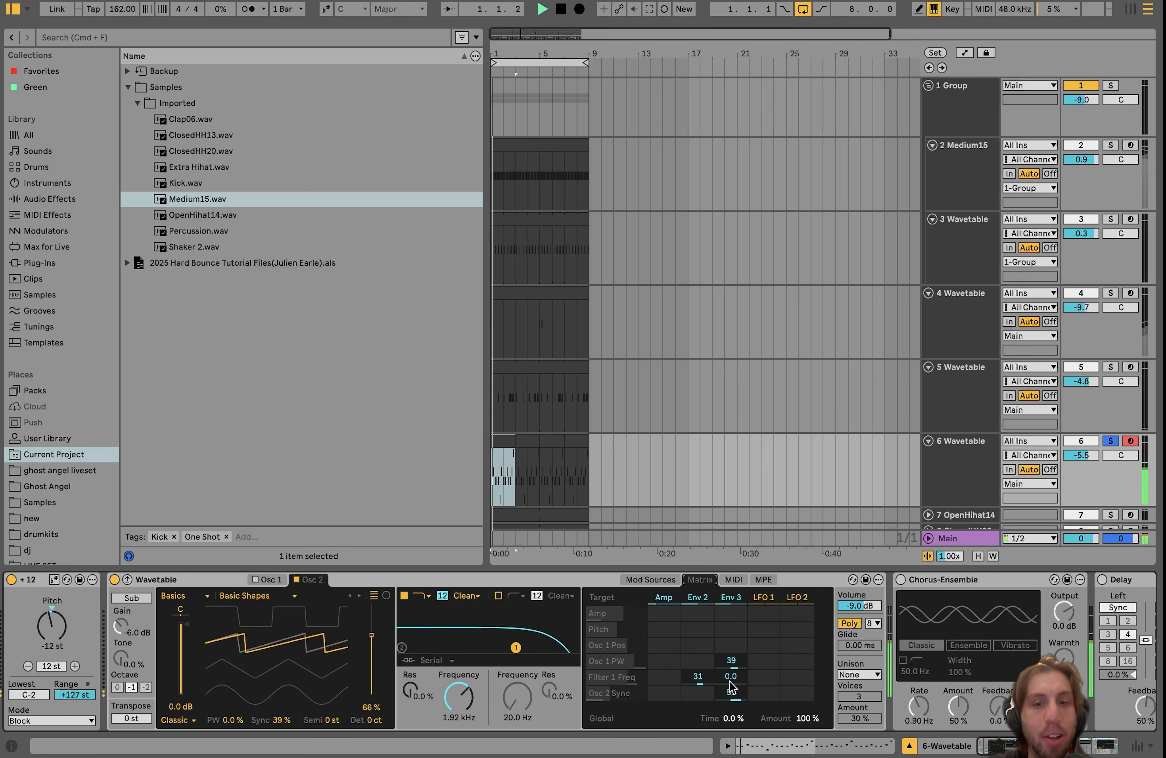
Turn Osc 1 back on and play both oscillators together without the audio effects.
{"action": "left_click", "coordinate": [255, 580]}
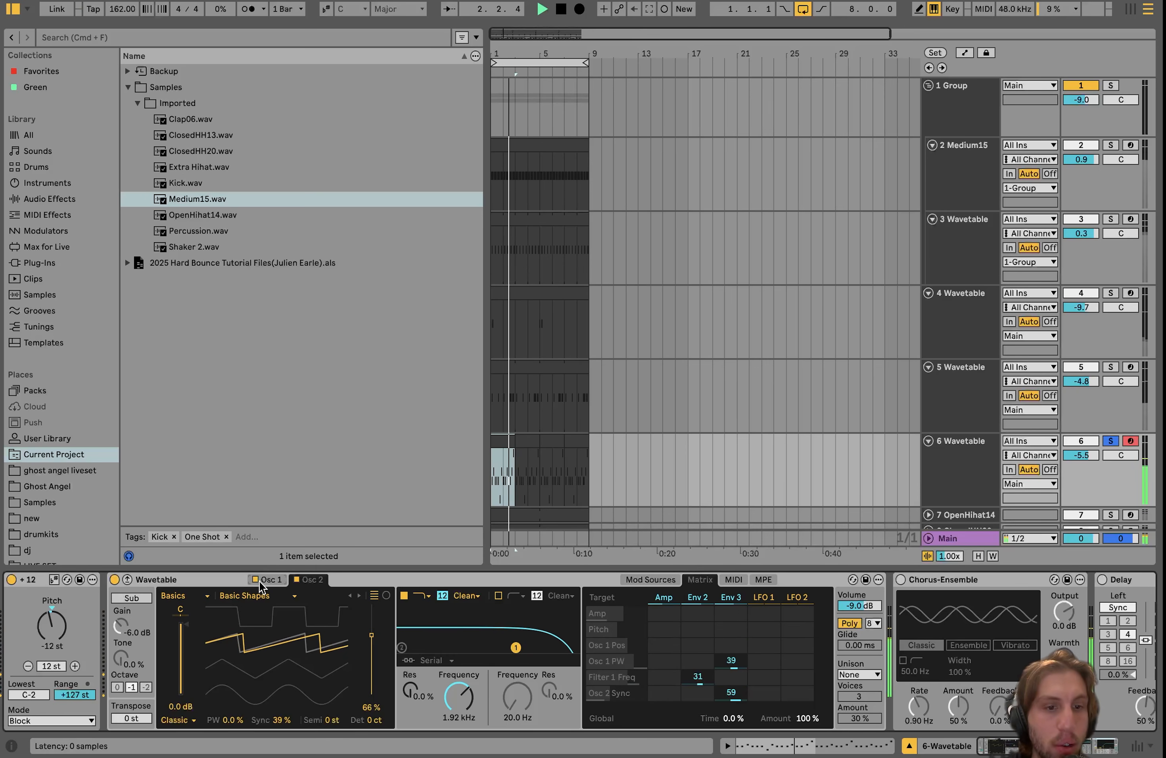
{"action": "left_click", "coordinate": [271, 580]}
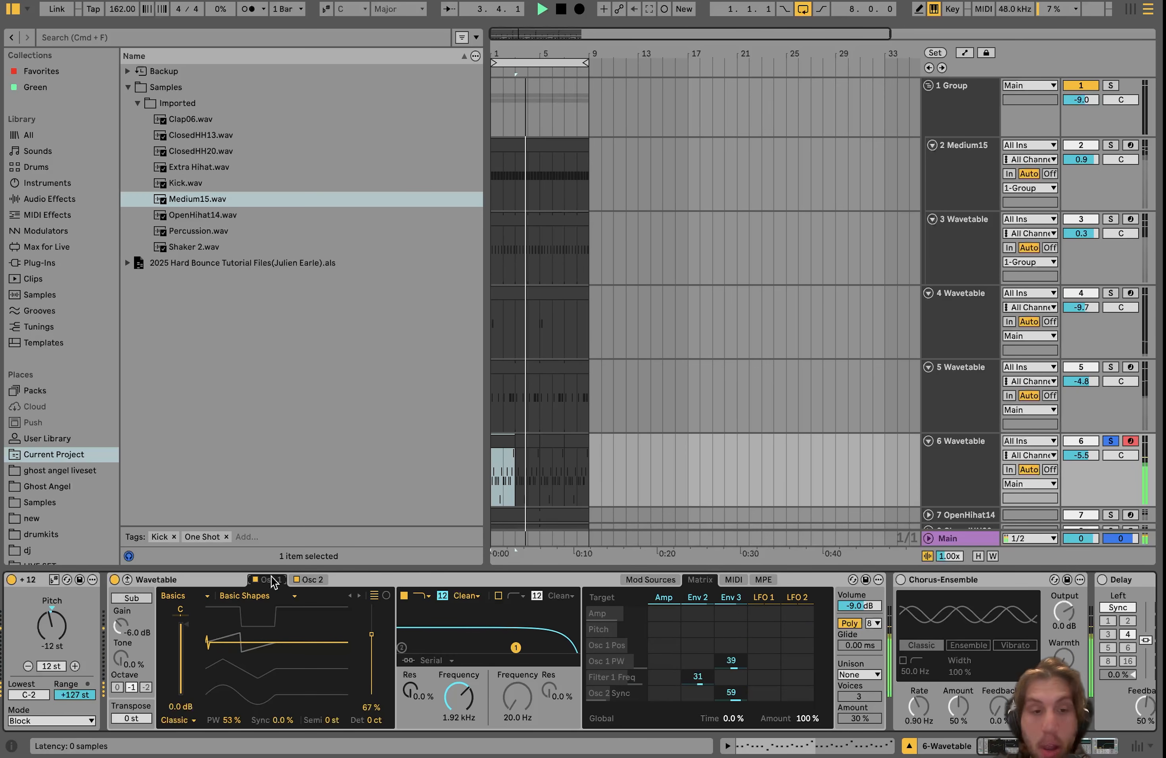
{"action": "key", "text": "space"}
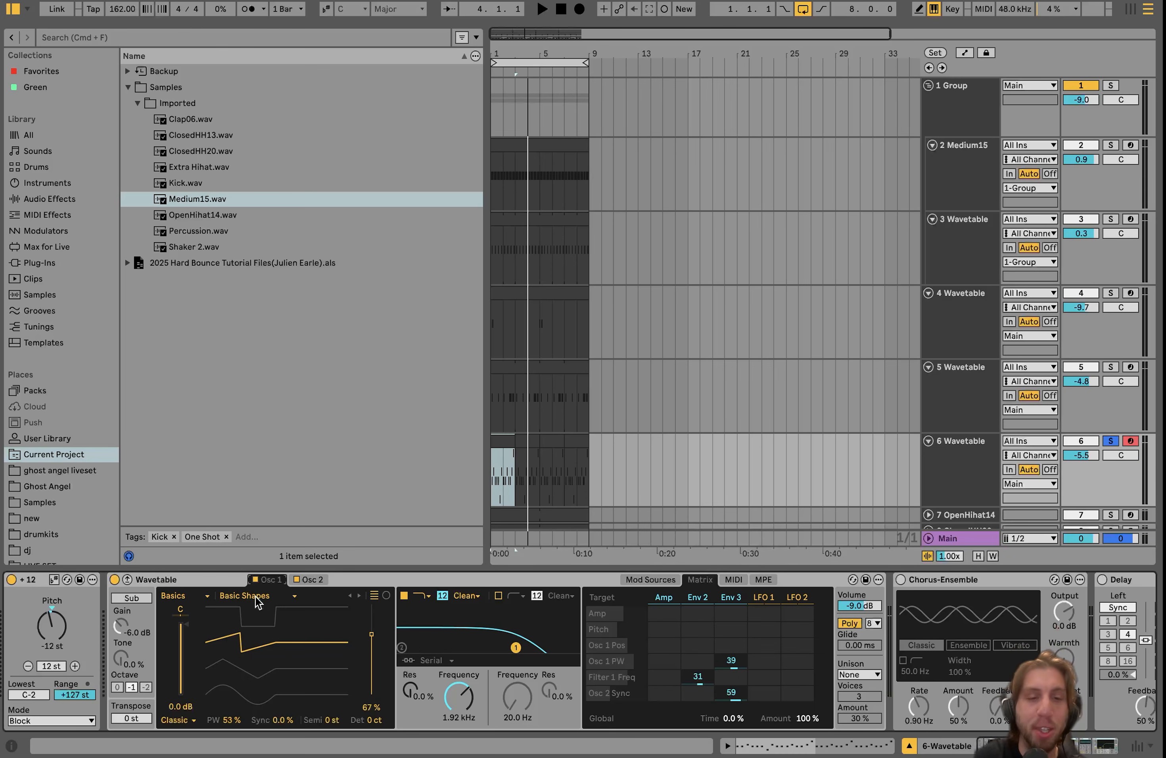
{"action": "key", "text": "space"}
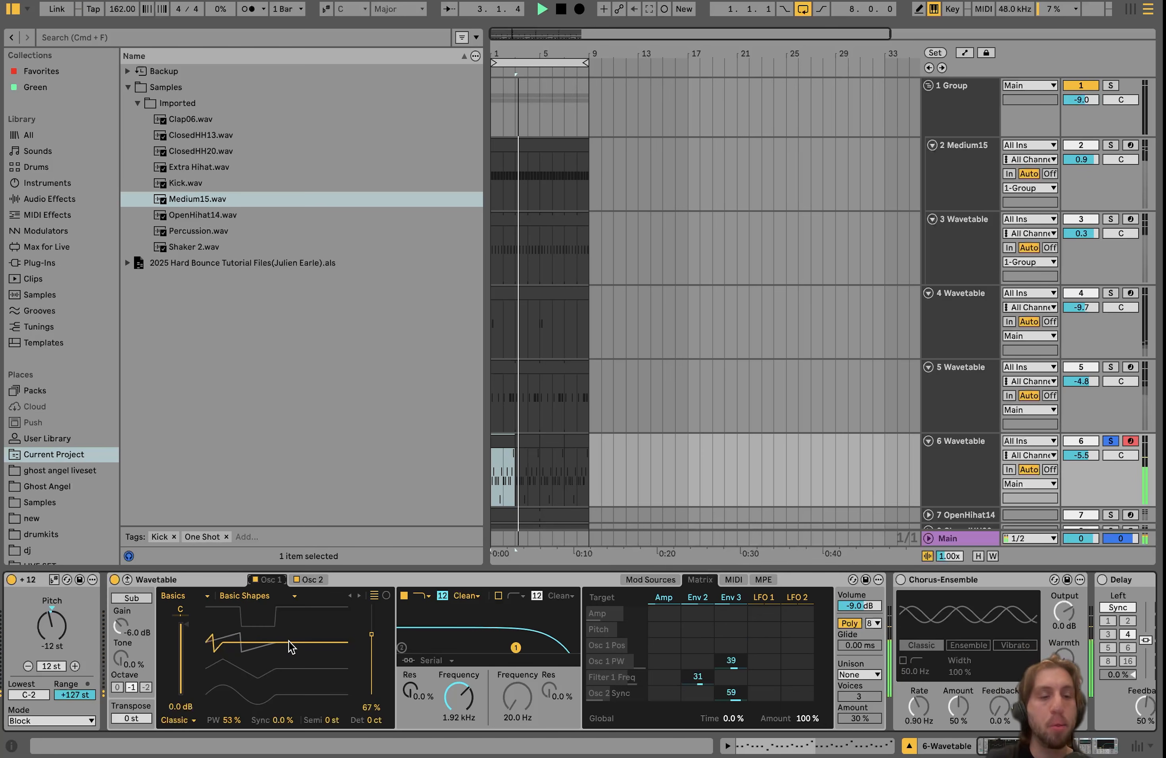
{"action": "scroll", "coordinate": [289, 641], "scroll_direction": "right", "scroll_amount": 5}
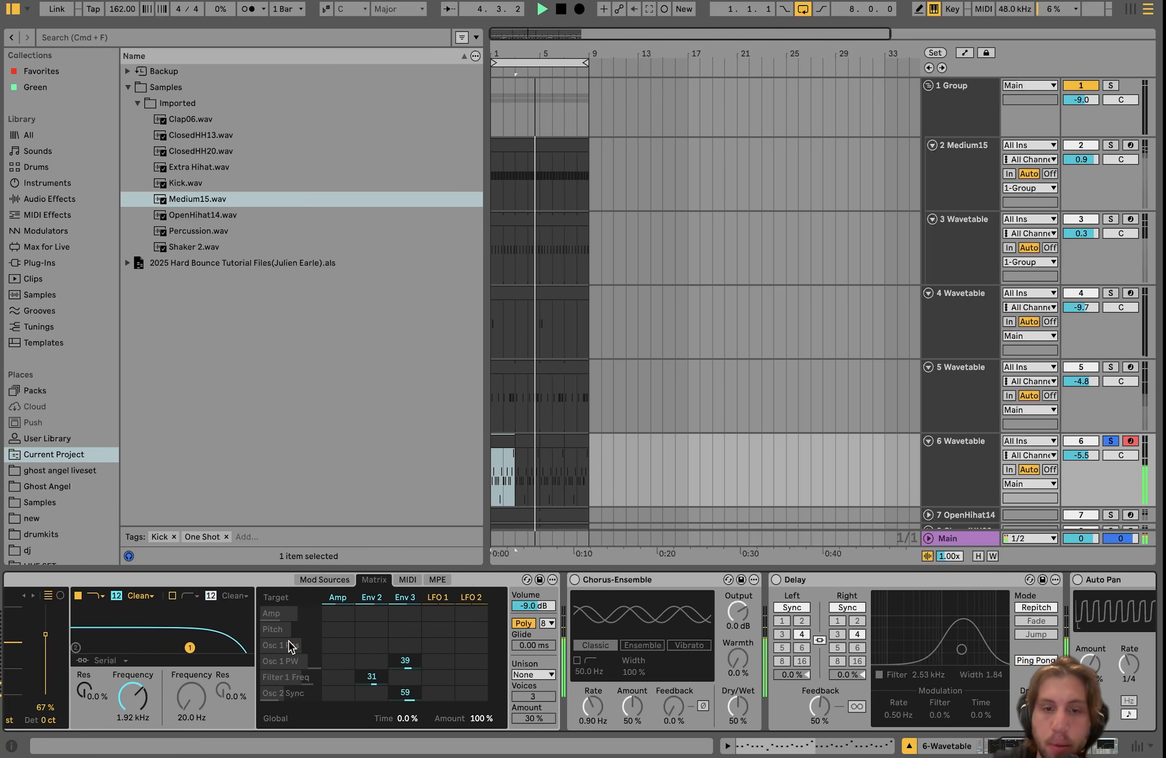
{"action": "key", "text": "space"}
Compare the 6 Wavetable part with Chorus-Ensemble turned on and turned off by playing it each way.
{"action": "left_click", "coordinate": [575, 580]}
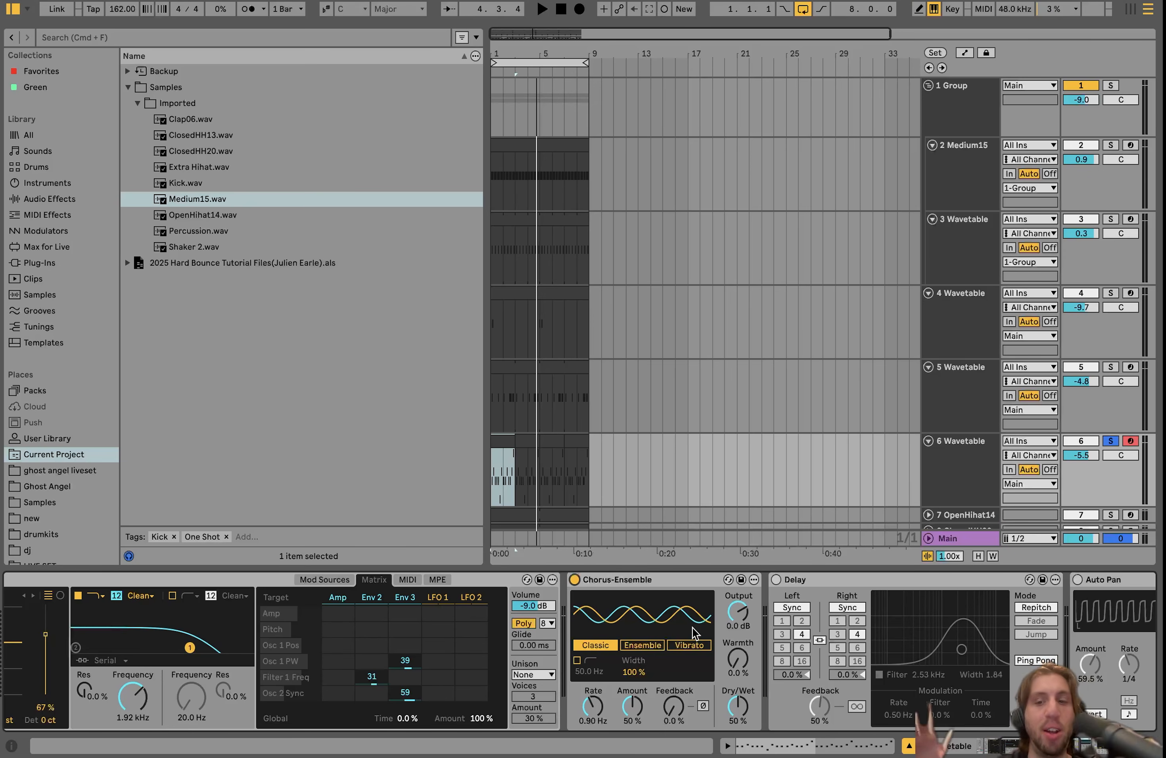
{"action": "key", "text": "space"}
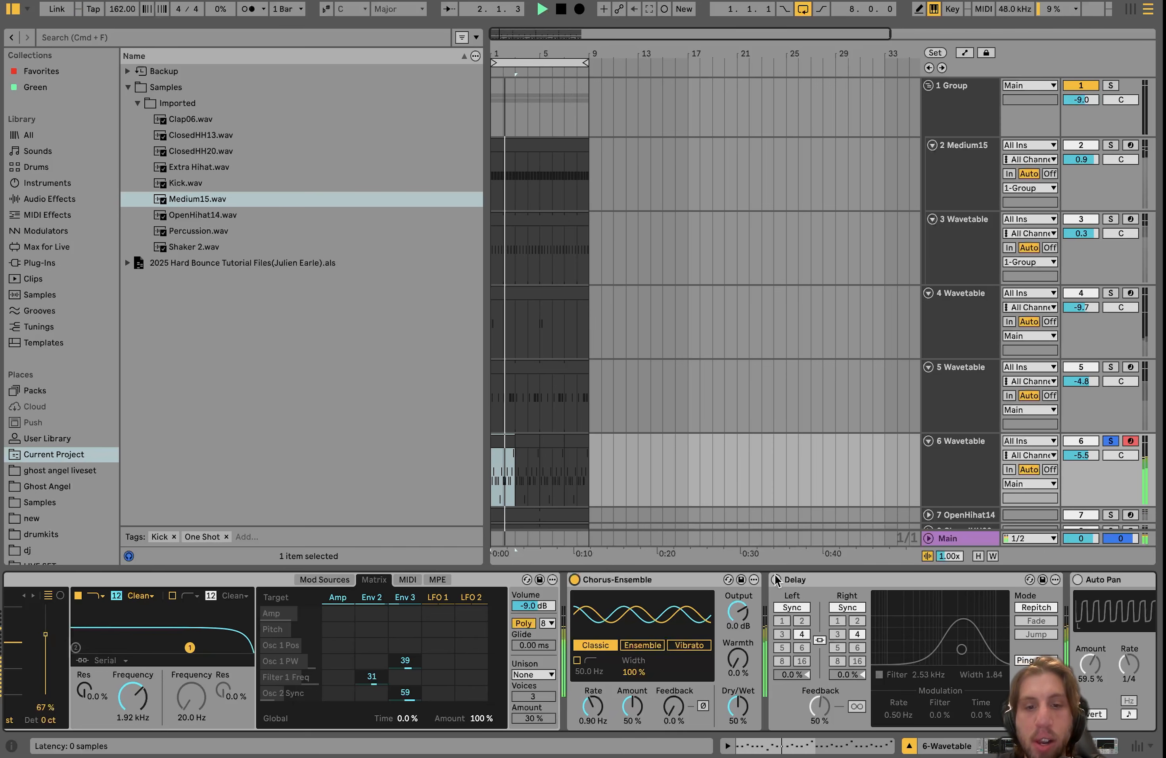
{"action": "key", "text": "space"}
{"action": "left_click", "coordinate": [574, 580]}
{"action": "key", "text": "space"}
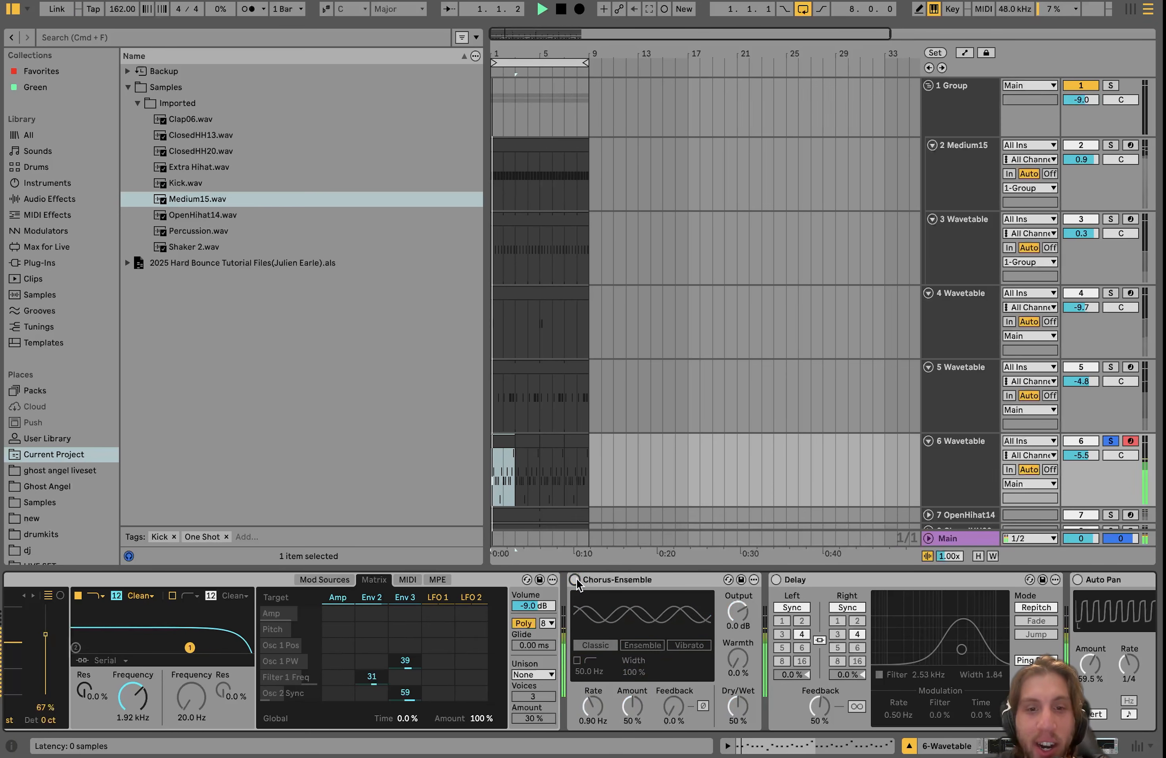
Turn Chorus-Ensemble and Delay back on for the 6 Wavetable track and audition the part through both effects.
{"action": "left_click", "coordinate": [576, 580]}
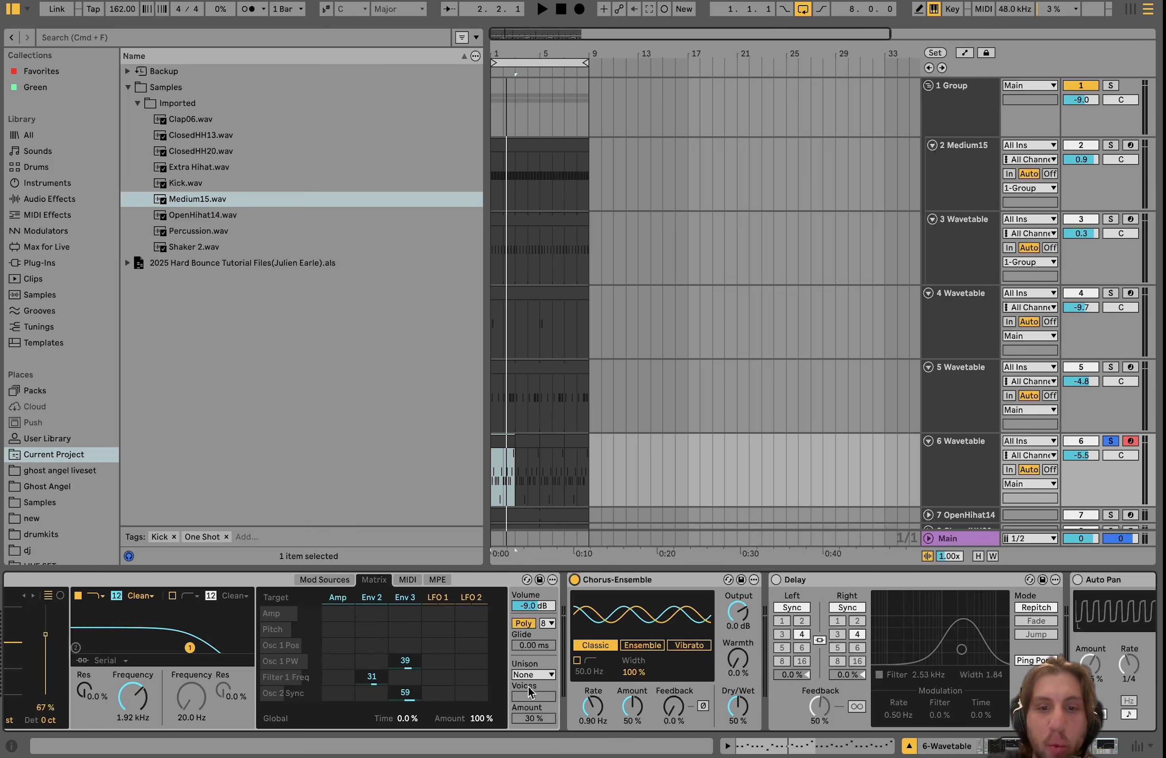
{"action": "left_click", "coordinate": [665, 580]}
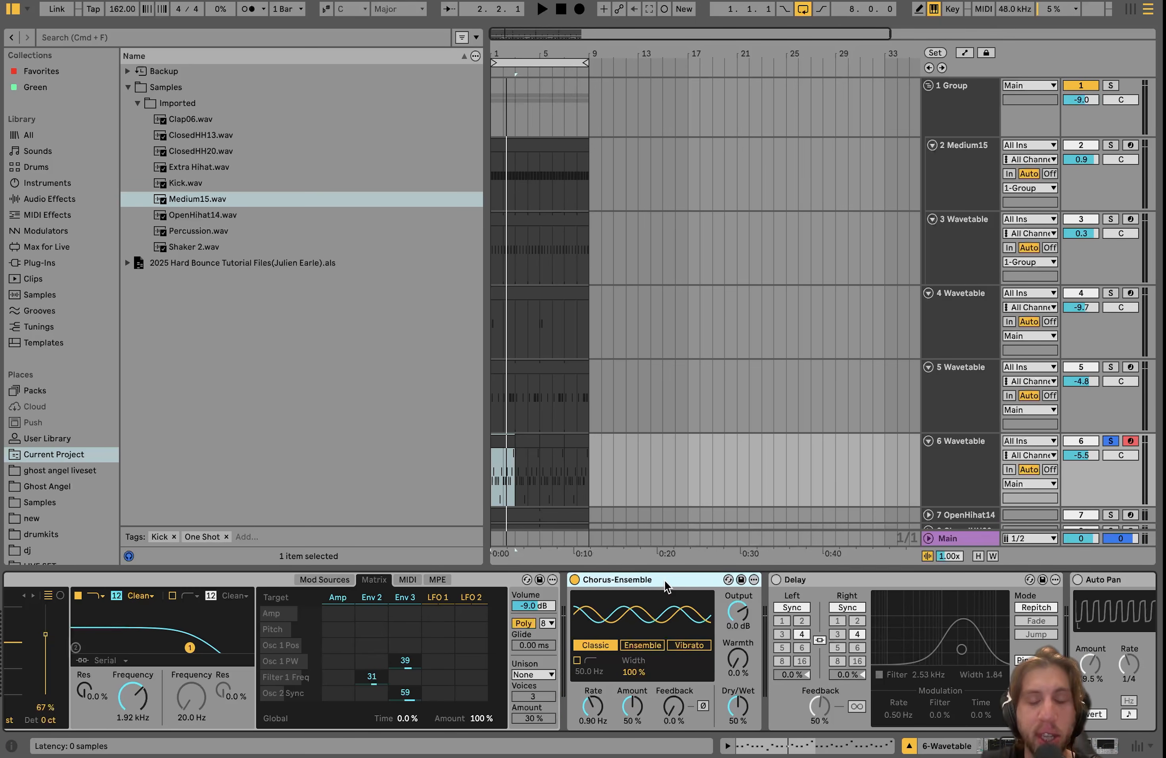
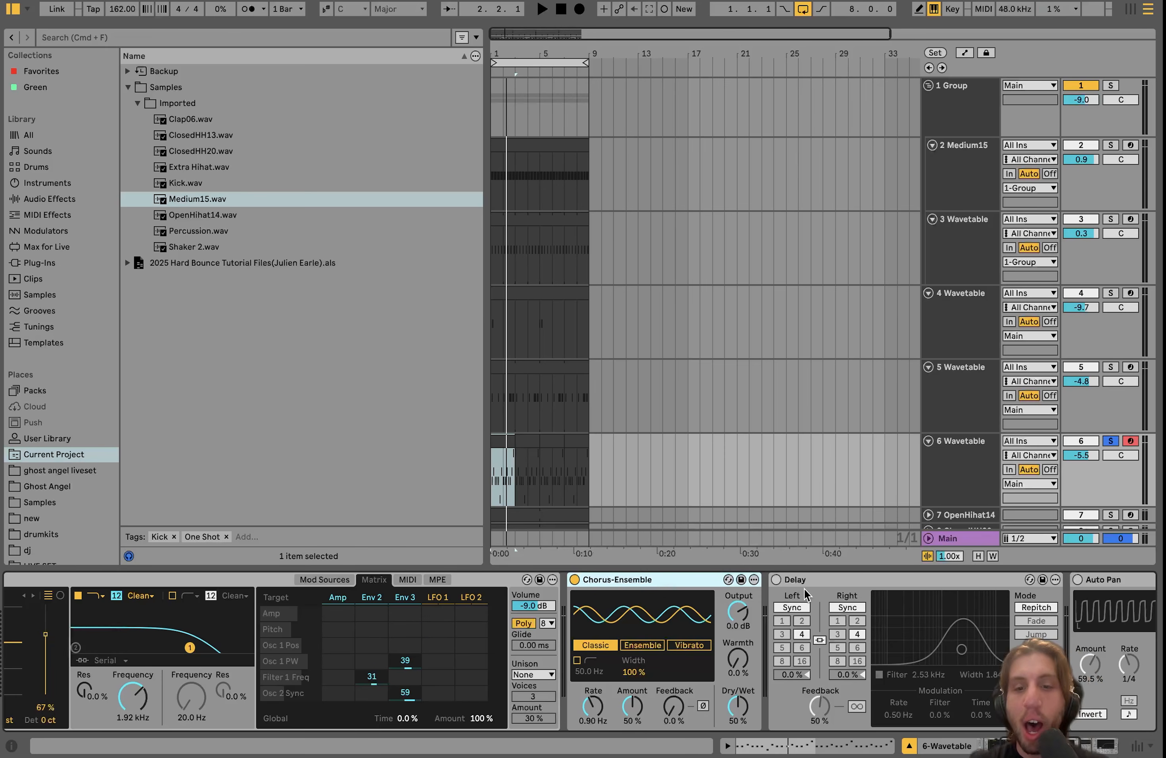
{"action": "scroll", "coordinate": [670, 616], "scroll_direction": "right", "scroll_amount": 5}
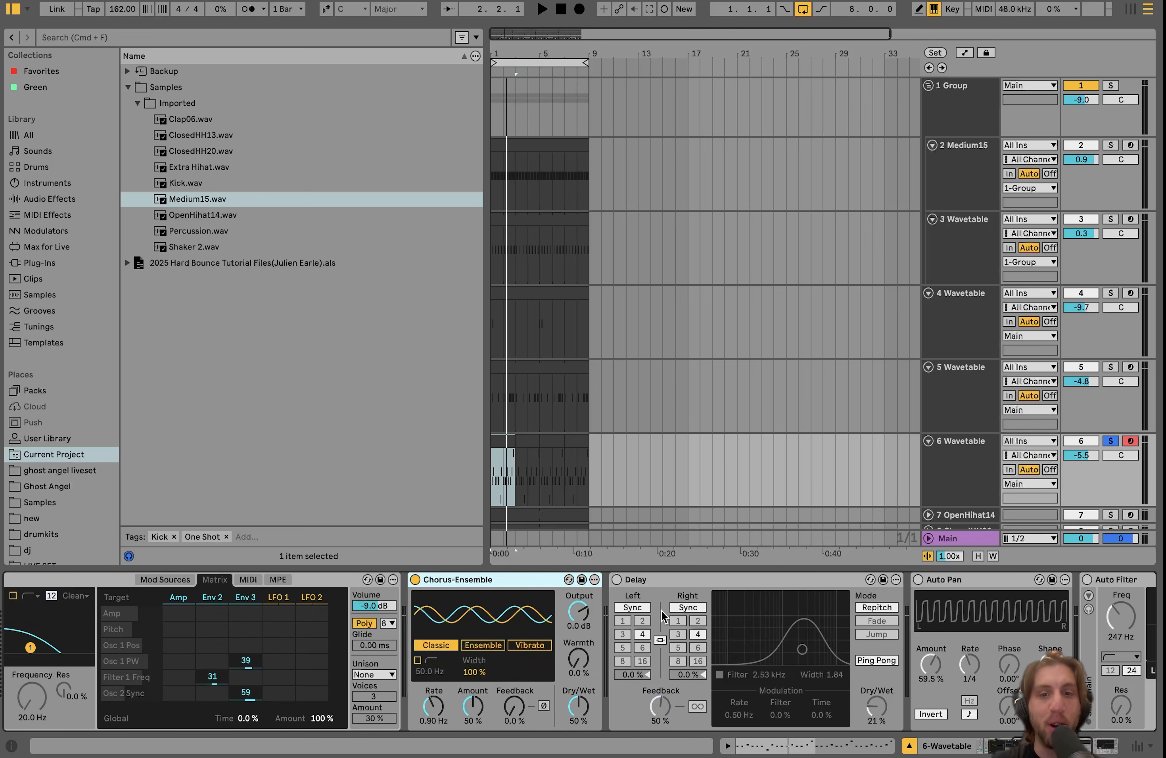
{"action": "left_click", "coordinate": [616, 580]}
{"action": "scroll", "coordinate": [585, 595], "scroll_direction": "right", "scroll_amount": 4}
{"action": "key", "text": "space"}
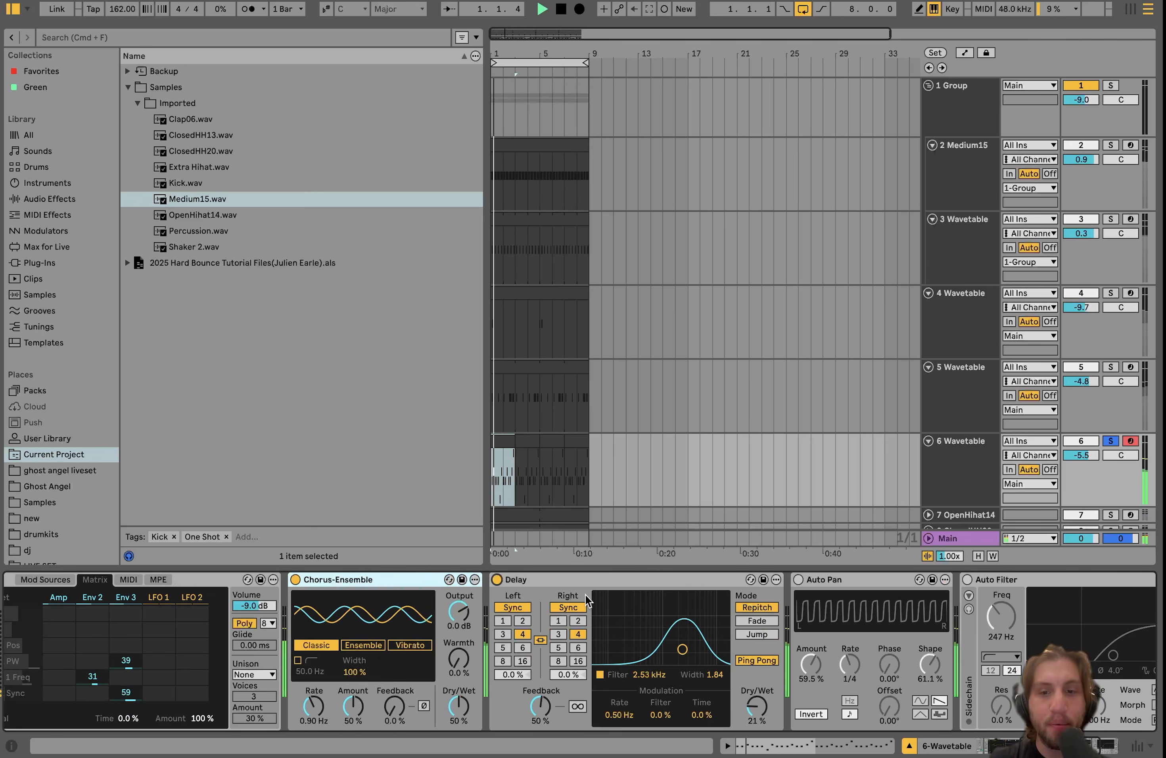
{"action": "key", "text": "space"}
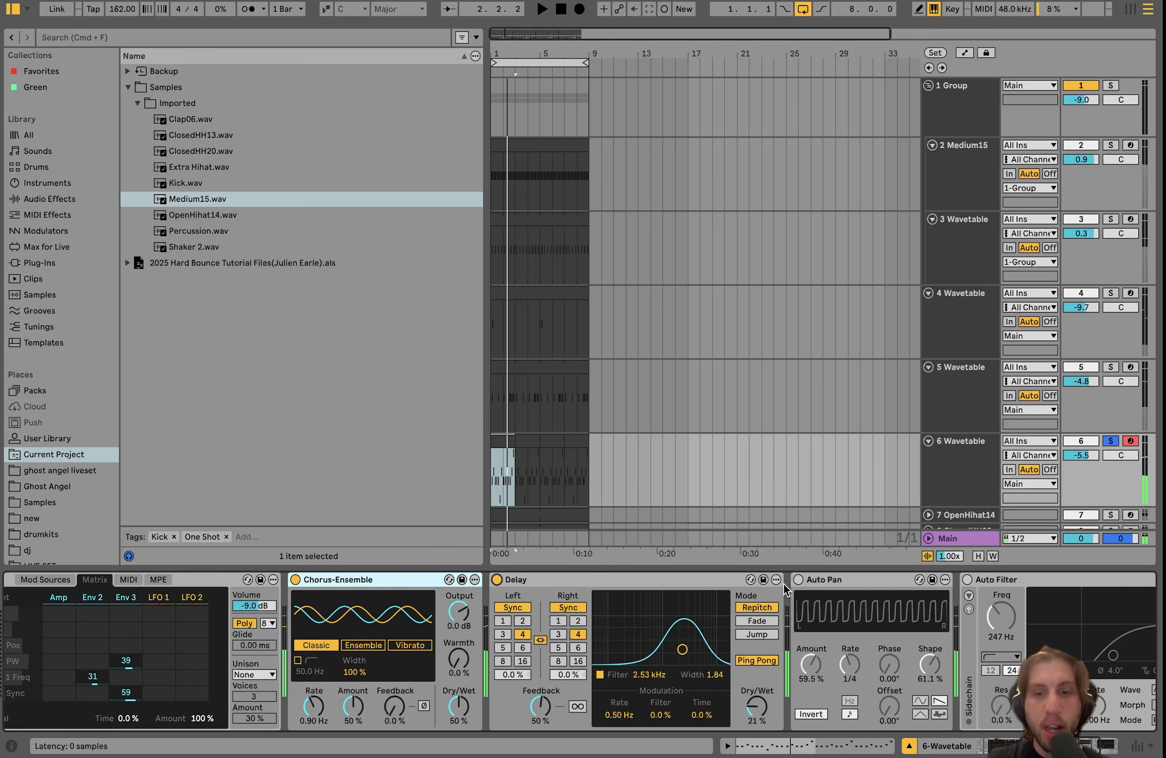
Turn on the Auto Pan and Auto Filter devices at the end of the 6 Wavetable effect chain.
{"action": "left_click", "coordinate": [799, 580]}
{"action": "scroll", "coordinate": [799, 583], "scroll_direction": "right", "scroll_amount": 8}
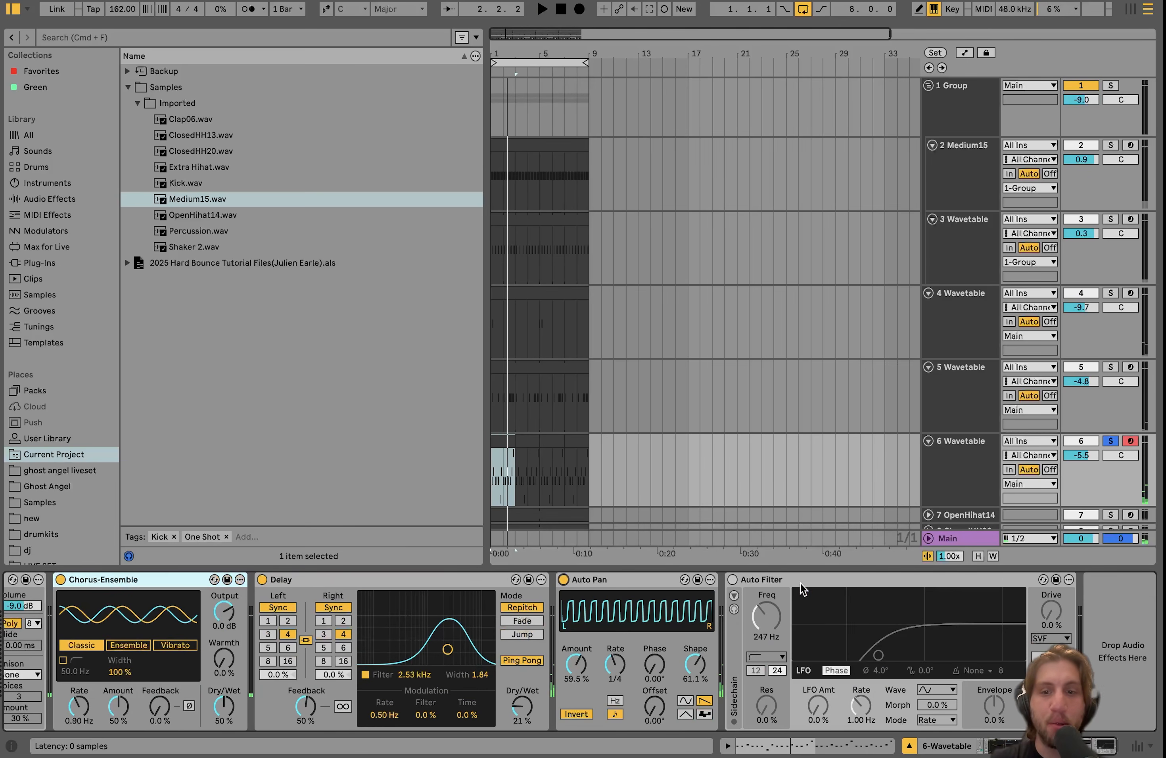
{"action": "left_click", "coordinate": [726, 580]}
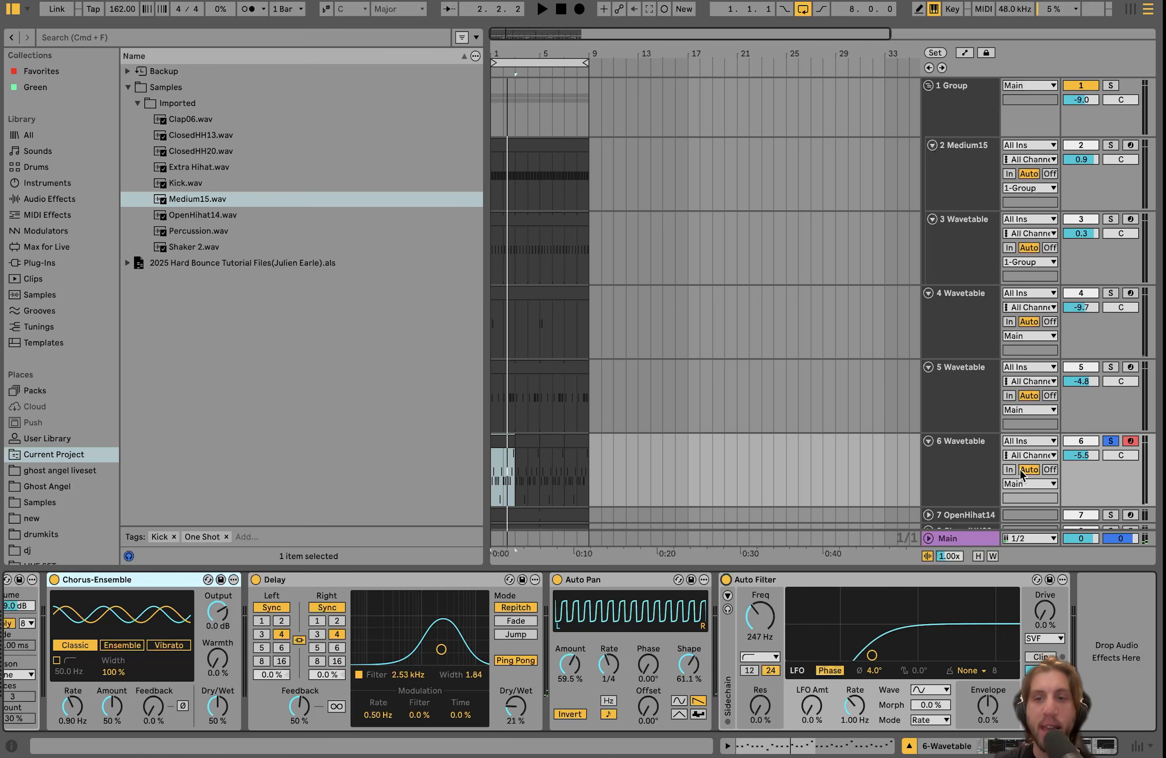
Clear the track solos, reselect the 6 Wavetable track and play the full mix.
{"action": "left_click", "coordinate": [957, 469]}
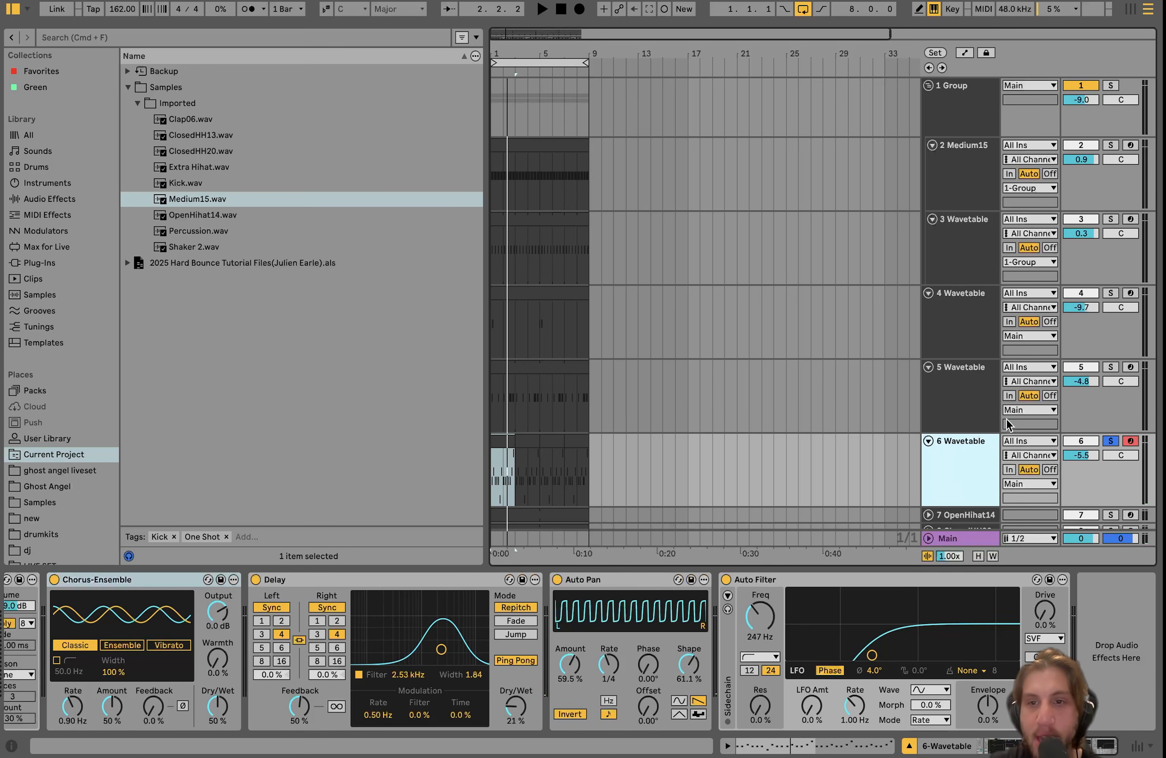
{"action": "left_click", "coordinate": [958, 403], "text": "shift"}
{"action": "left_click", "coordinate": [1111, 297]}
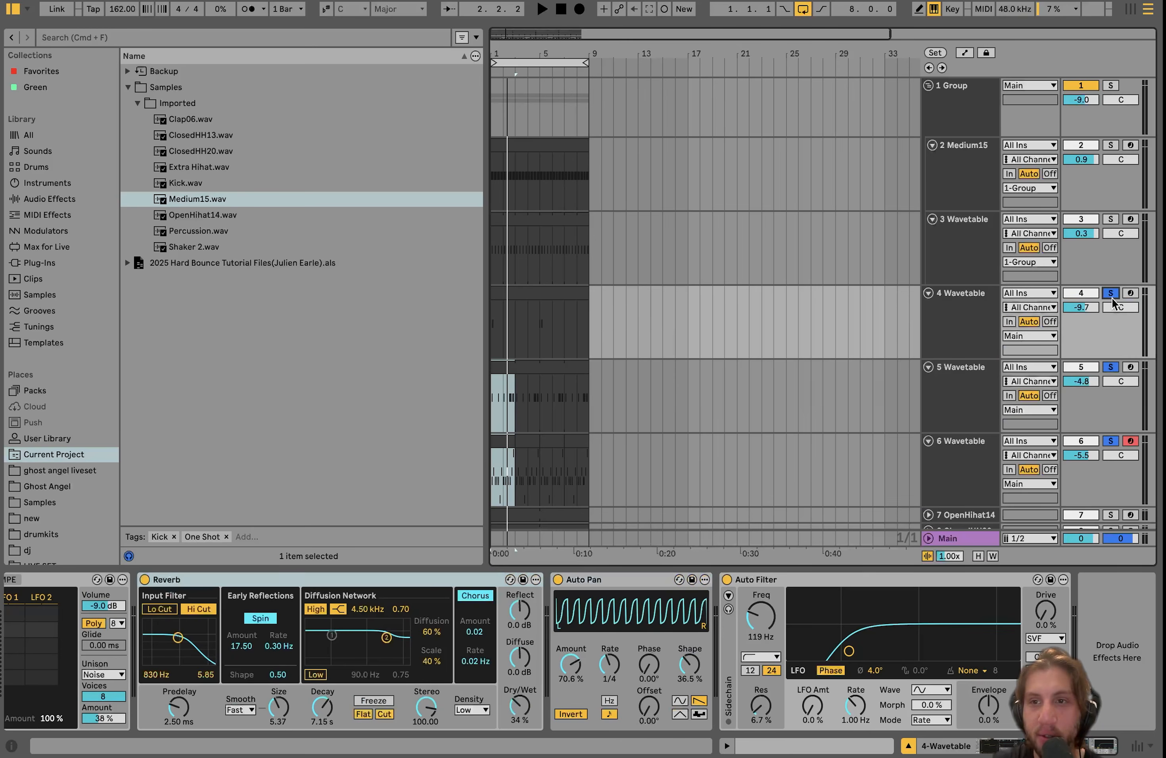
{"action": "left_click", "coordinate": [1111, 297]}
{"action": "left_click", "coordinate": [972, 473]}
{"action": "key", "text": "space"}
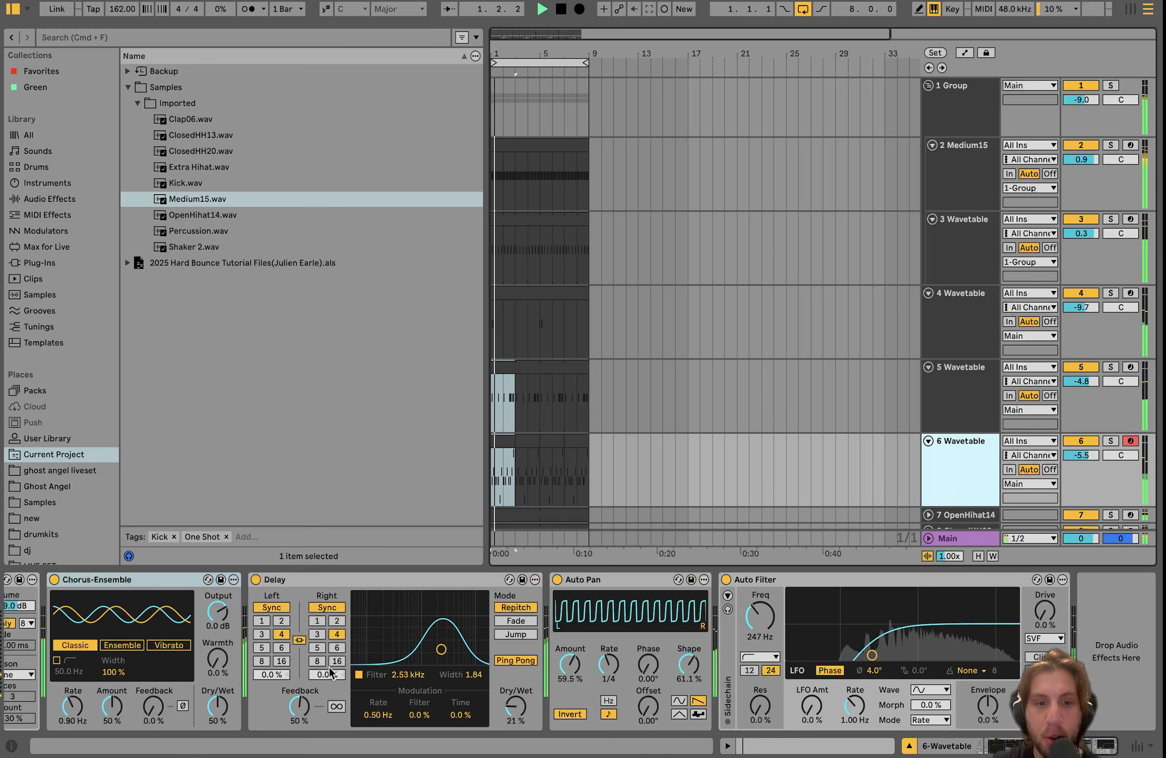
Compare the full mix with 6 Wavetable's Chorus-Ensemble turned off and turned back on.
{"action": "scroll", "coordinate": [315, 640], "scroll_direction": "left", "scroll_amount": 5}
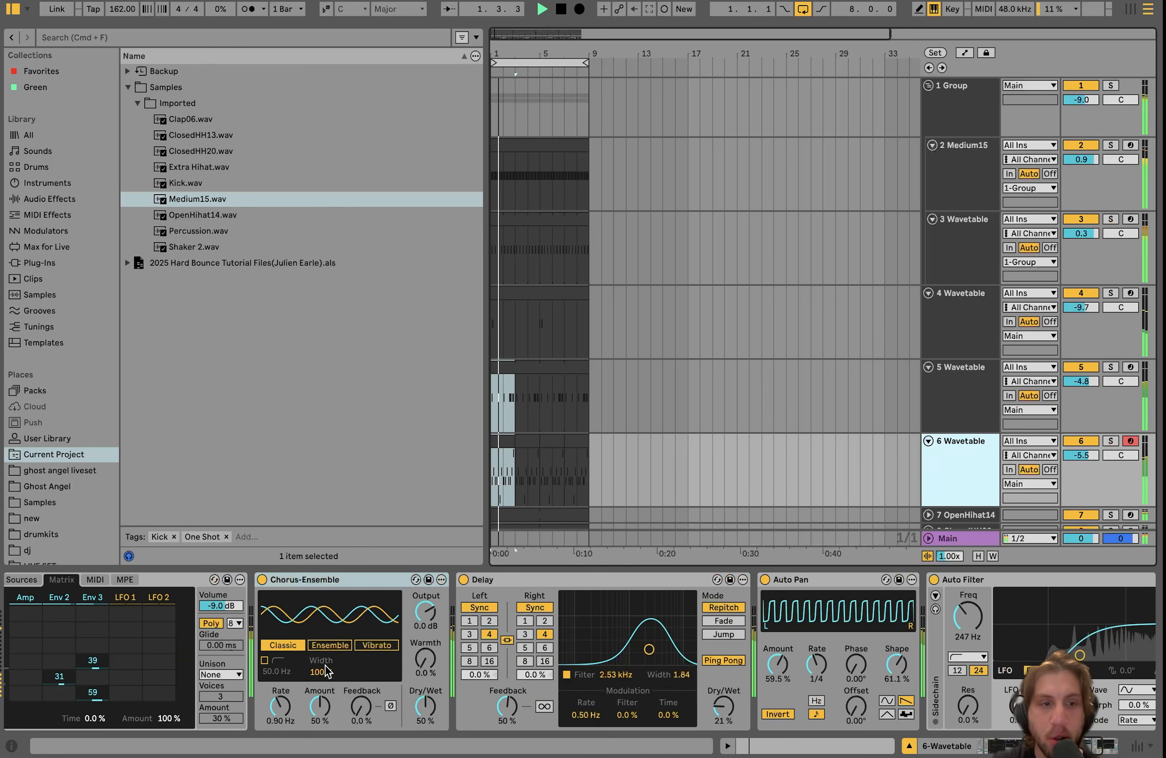
{"action": "left_click", "coordinate": [261, 581]}
{"action": "key", "text": "space"}
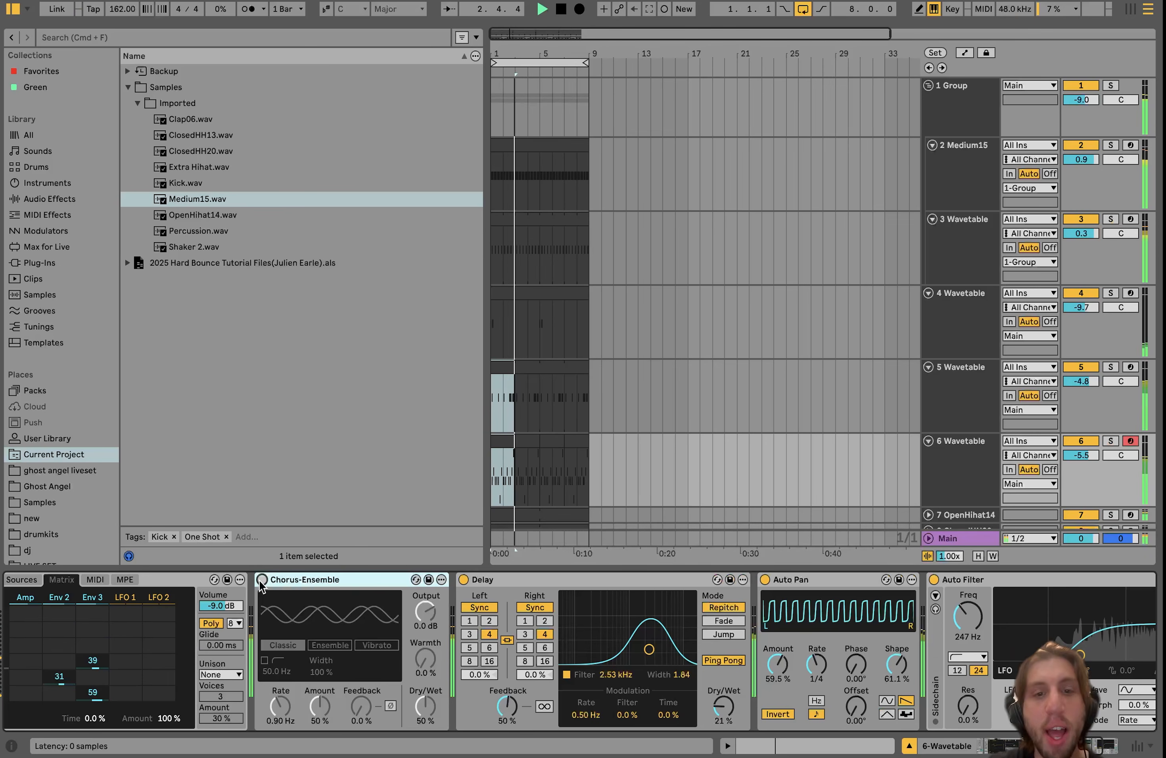
{"action": "key", "text": "space"}
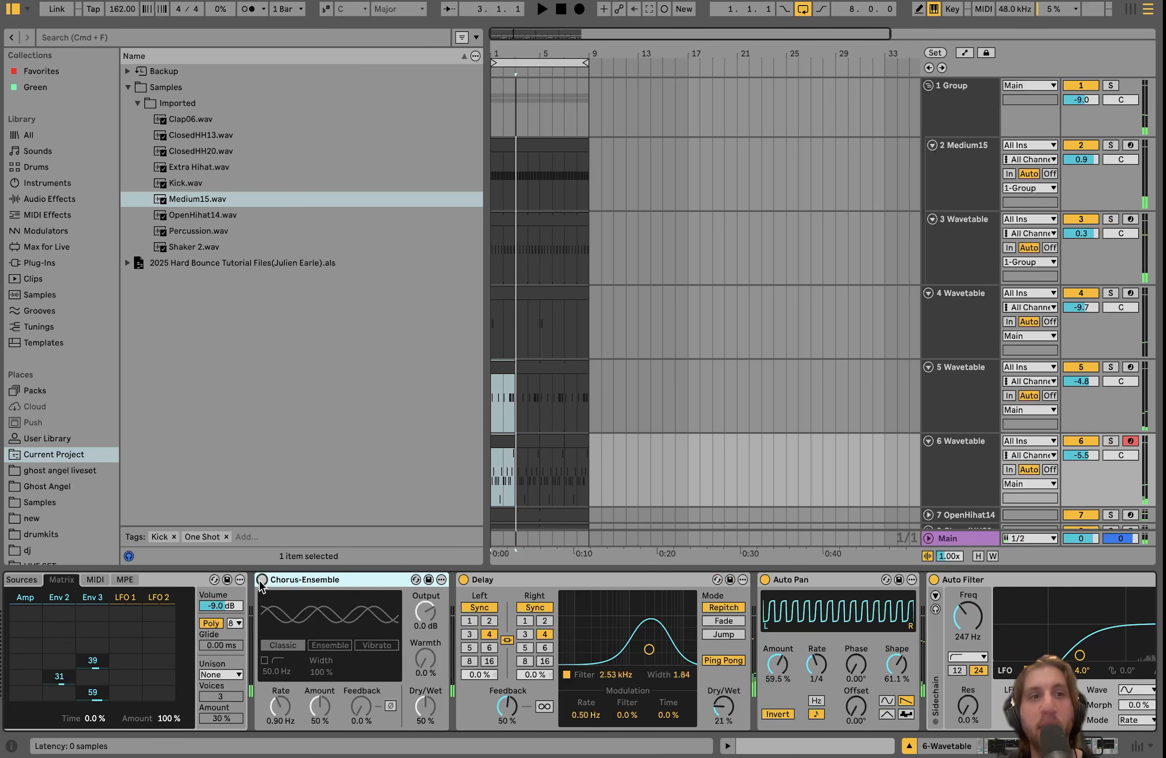
{"action": "left_click", "coordinate": [262, 581]}
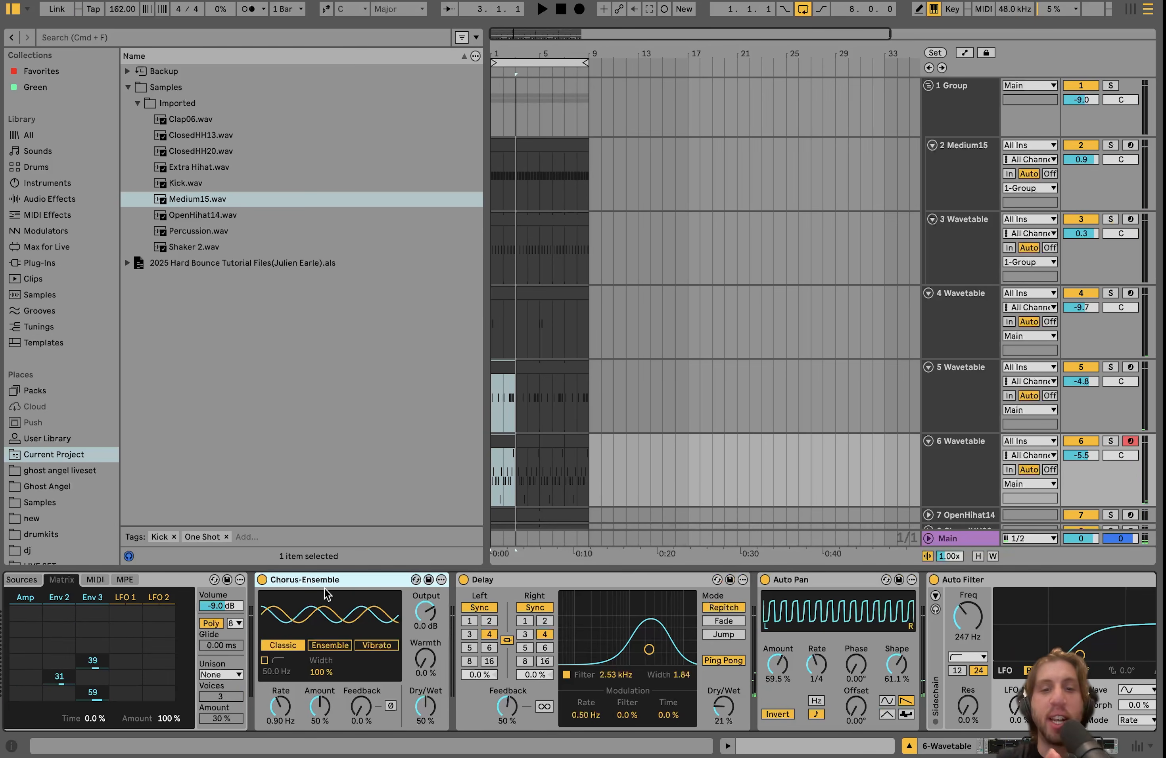
{"action": "key", "text": "space"}
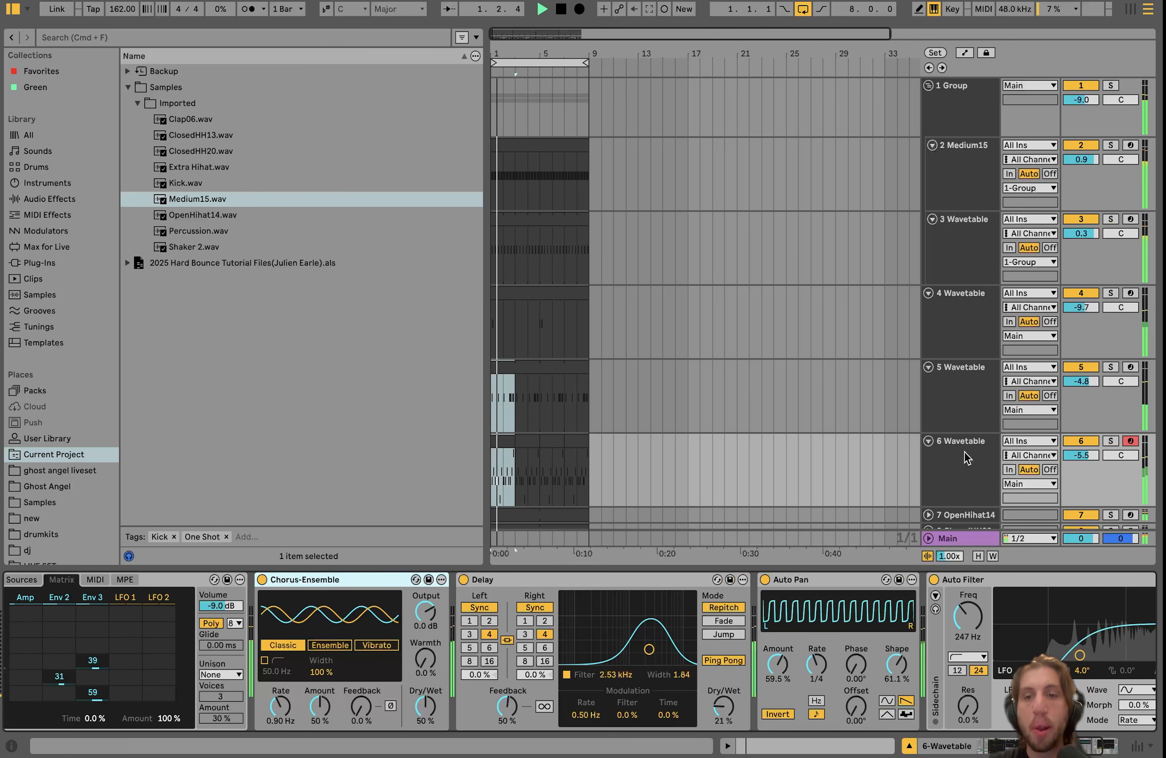
{"action": "left_click", "coordinate": [979, 464]}
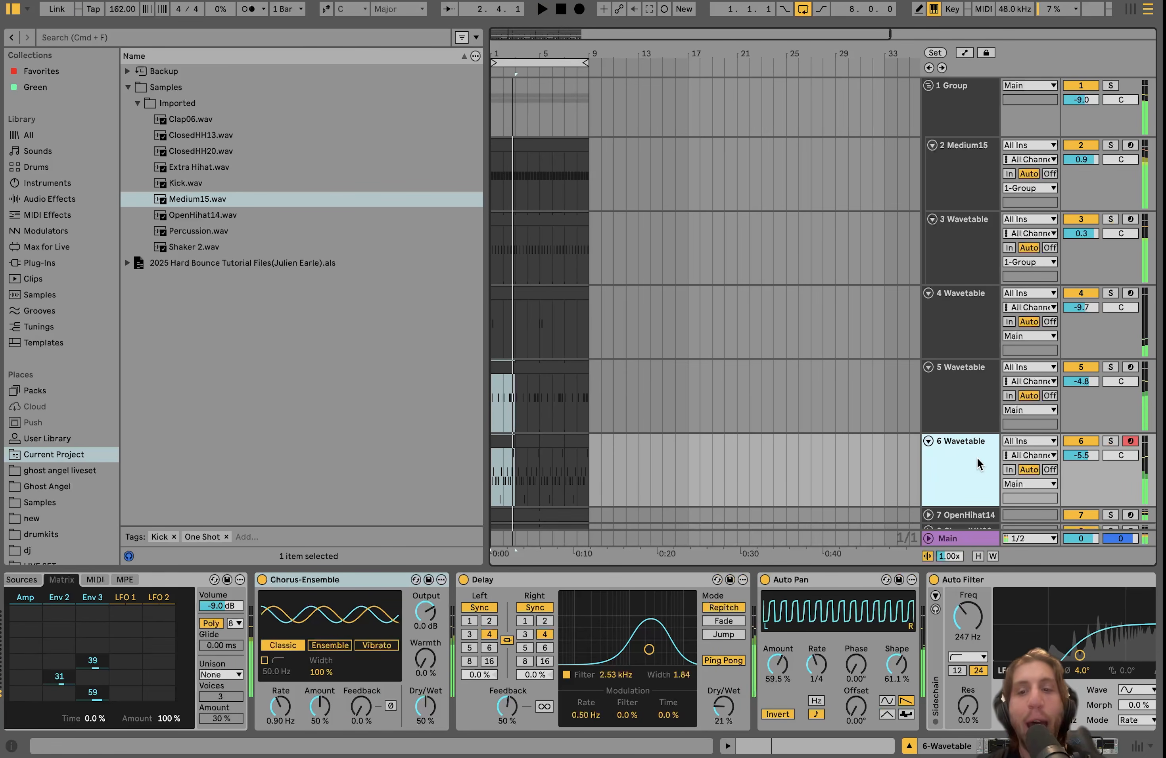
{"action": "key", "text": "space"}
Unfold the 7 OpenHihat14 track, solo it and audition its hi-hat pattern.
{"action": "scroll", "coordinate": [821, 512], "scroll_direction": "down", "scroll_amount": 4}
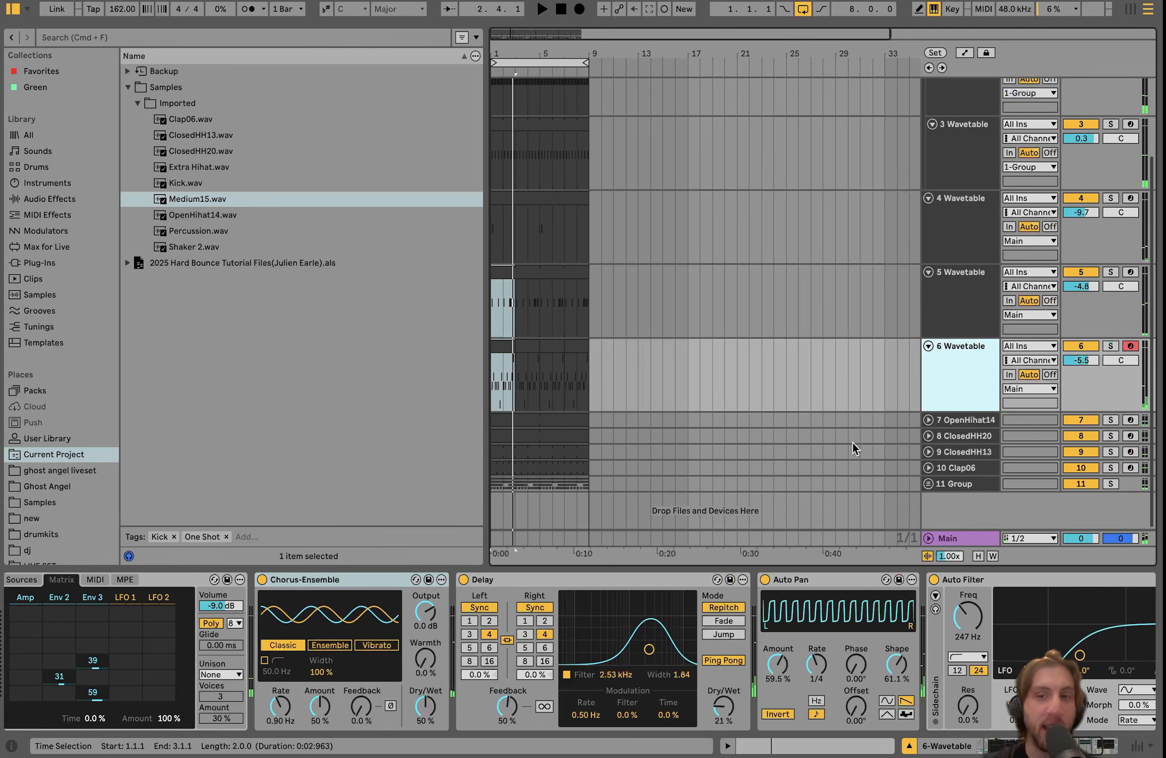
{"action": "left_click", "coordinate": [929, 420]}
{"action": "left_click", "coordinate": [954, 422]}
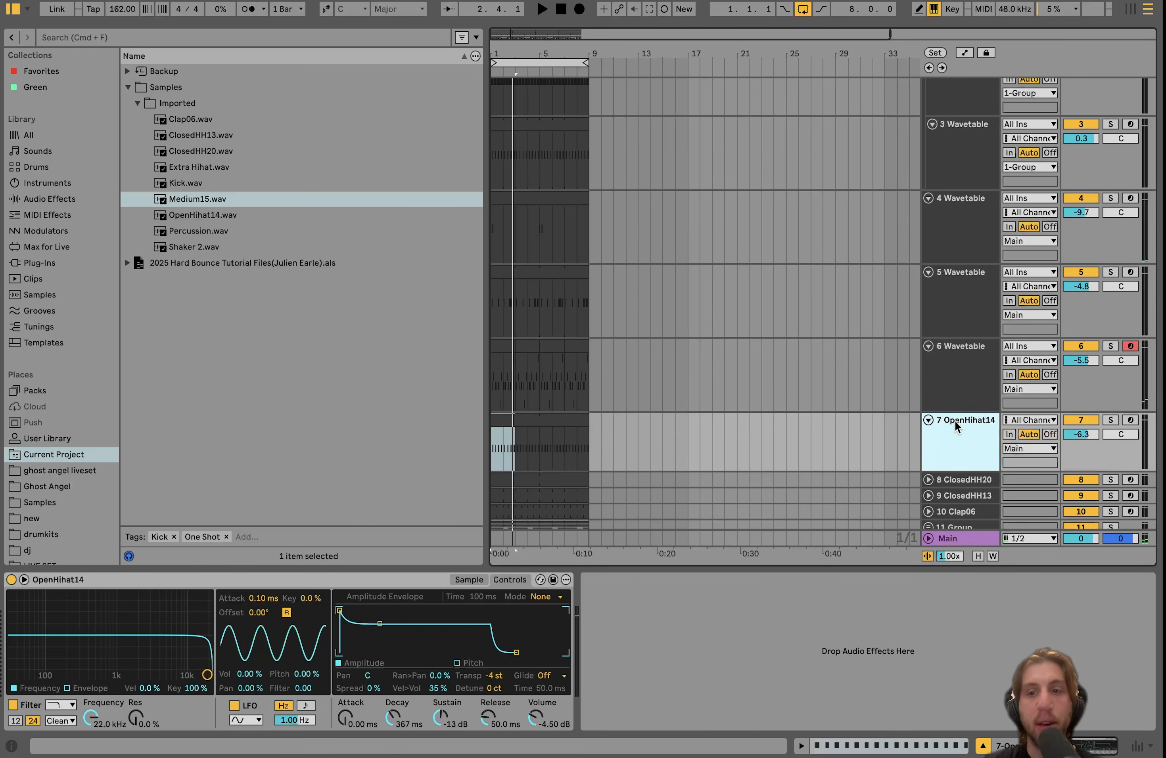
{"action": "scroll", "coordinate": [954, 422], "scroll_direction": "down", "scroll_amount": 2}
{"action": "left_click", "coordinate": [1110, 376]}
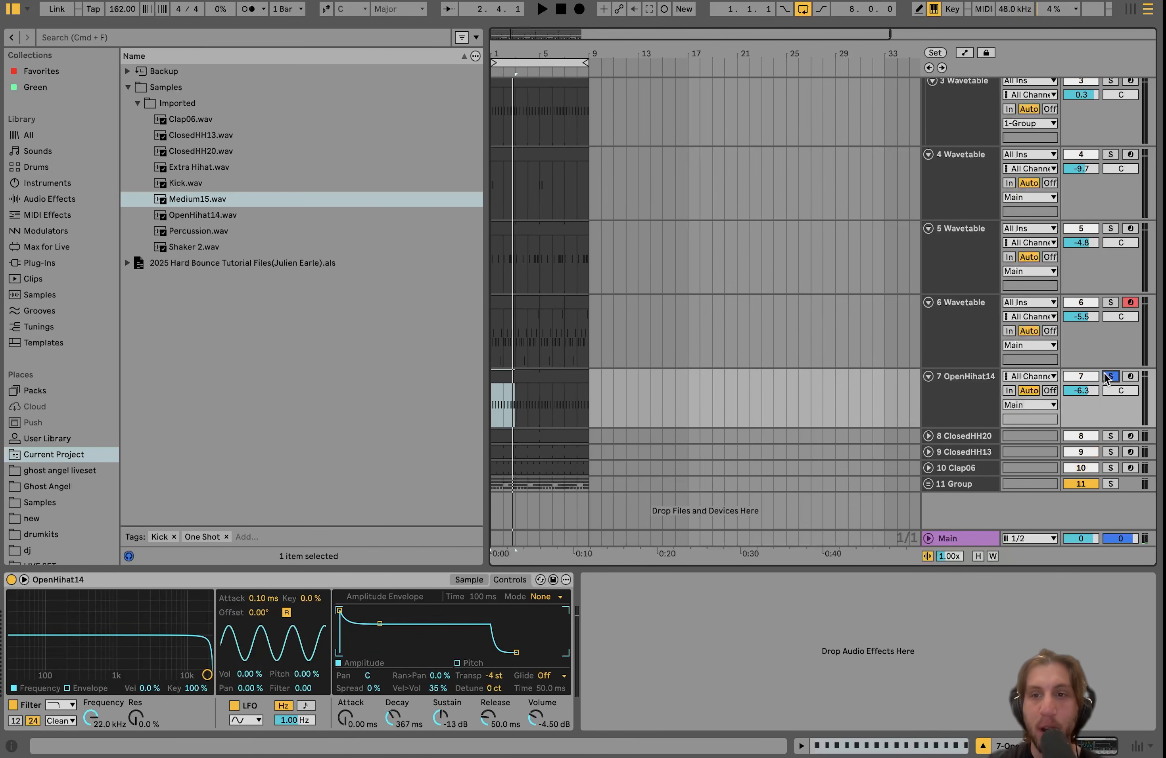
{"action": "key", "text": "space"}
{"action": "left_click", "coordinate": [979, 386]}
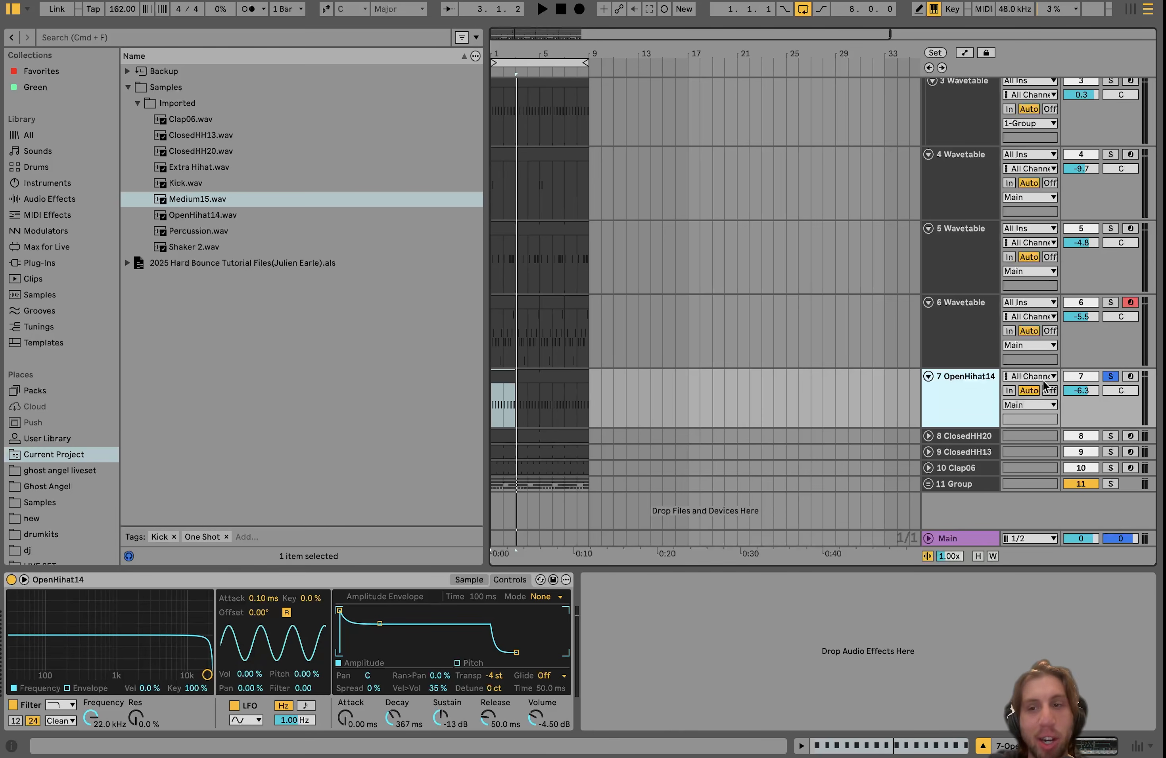
Unsolo OpenHihat14, reset its sampler transposition to 0 st and play the full mix.
{"action": "left_click", "coordinate": [1111, 376]}
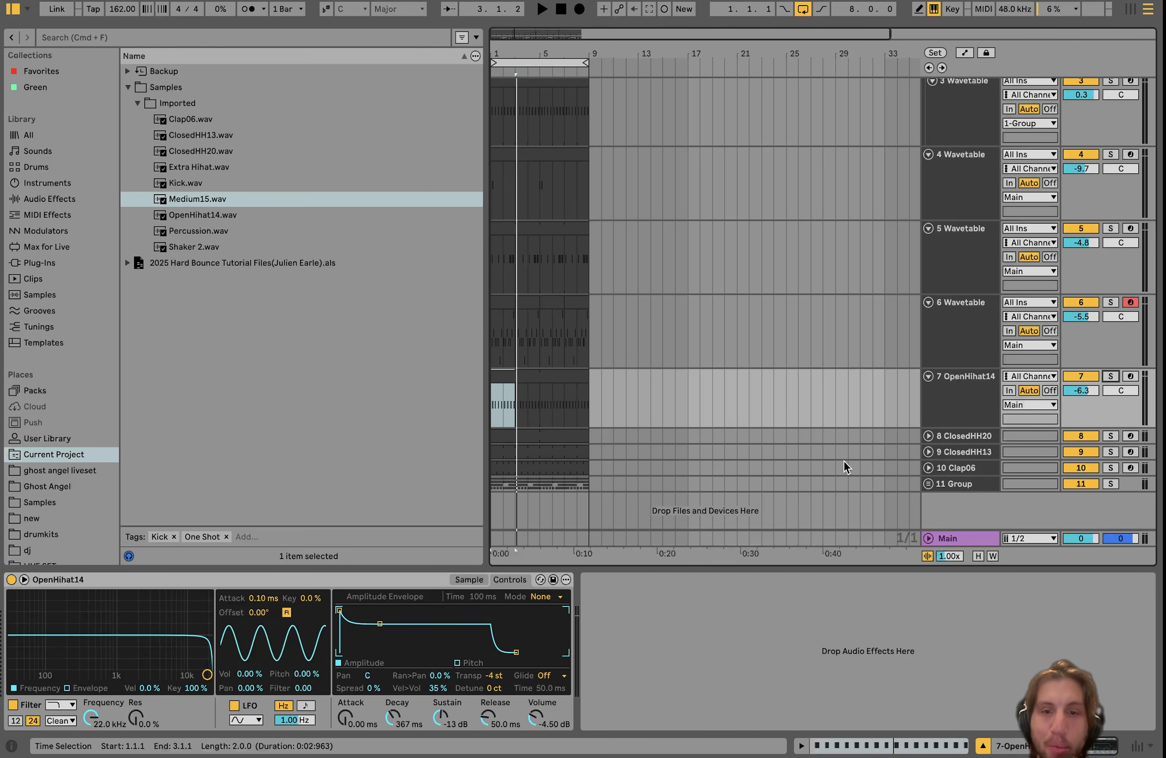
{"action": "double_click", "coordinate": [493, 676]}
{"action": "key", "text": "space"}
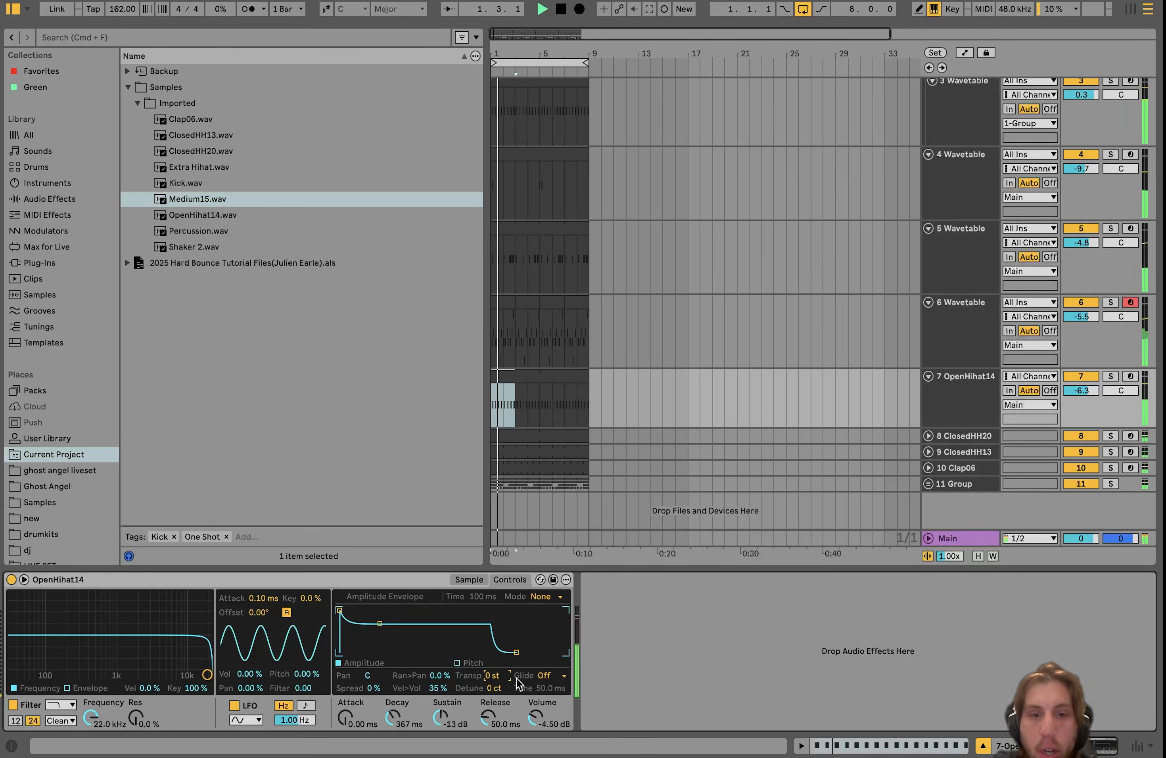
Lower the OpenHihat14 transposition stepwise to -4 st while the full mix plays, and stop playback.
{"action": "left_click_drag", "start_coordinate": [496, 675], "coordinate": [498, 679]}
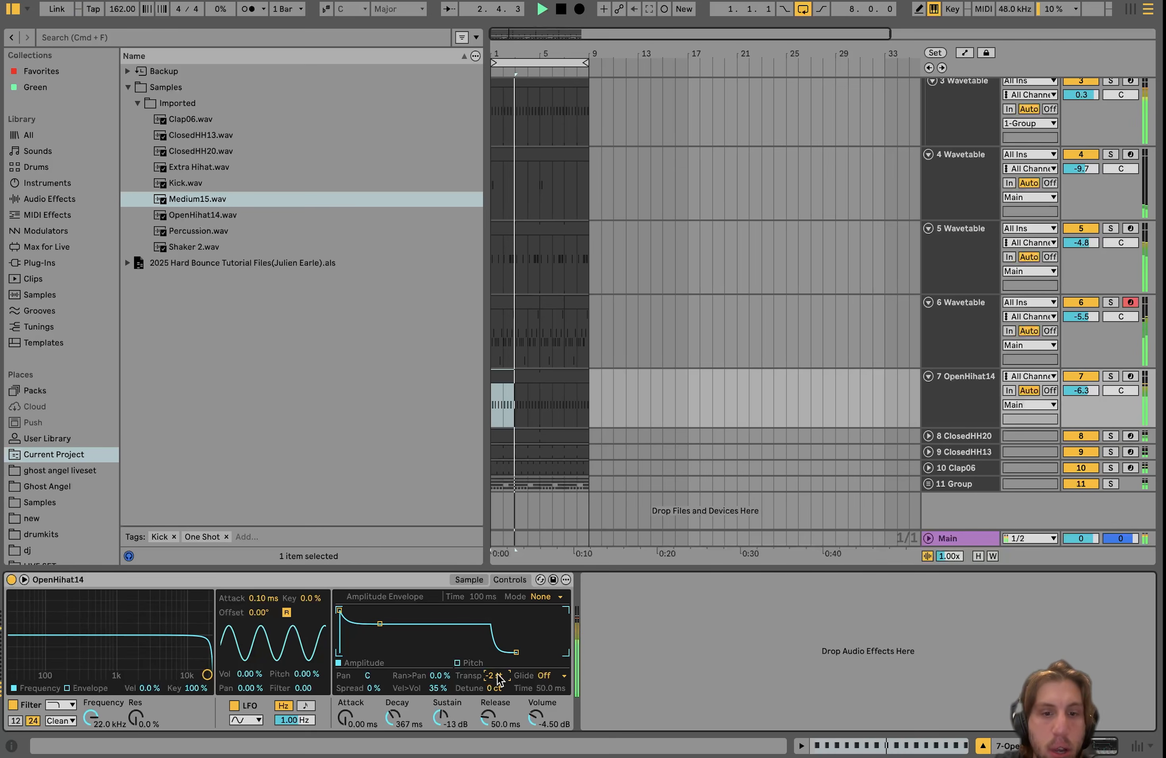
{"action": "key", "text": "Down"}
{"action": "key", "text": "Down"}
{"action": "key", "text": "Down"}
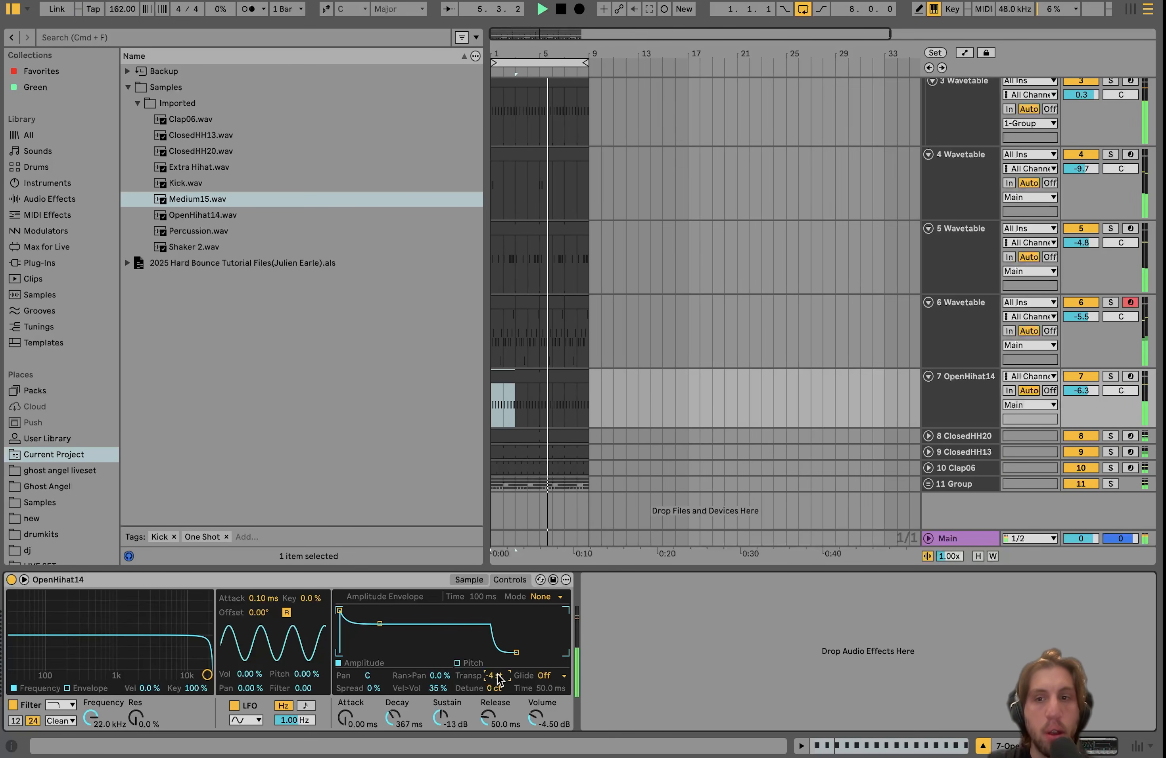
{"action": "key", "text": "space"}
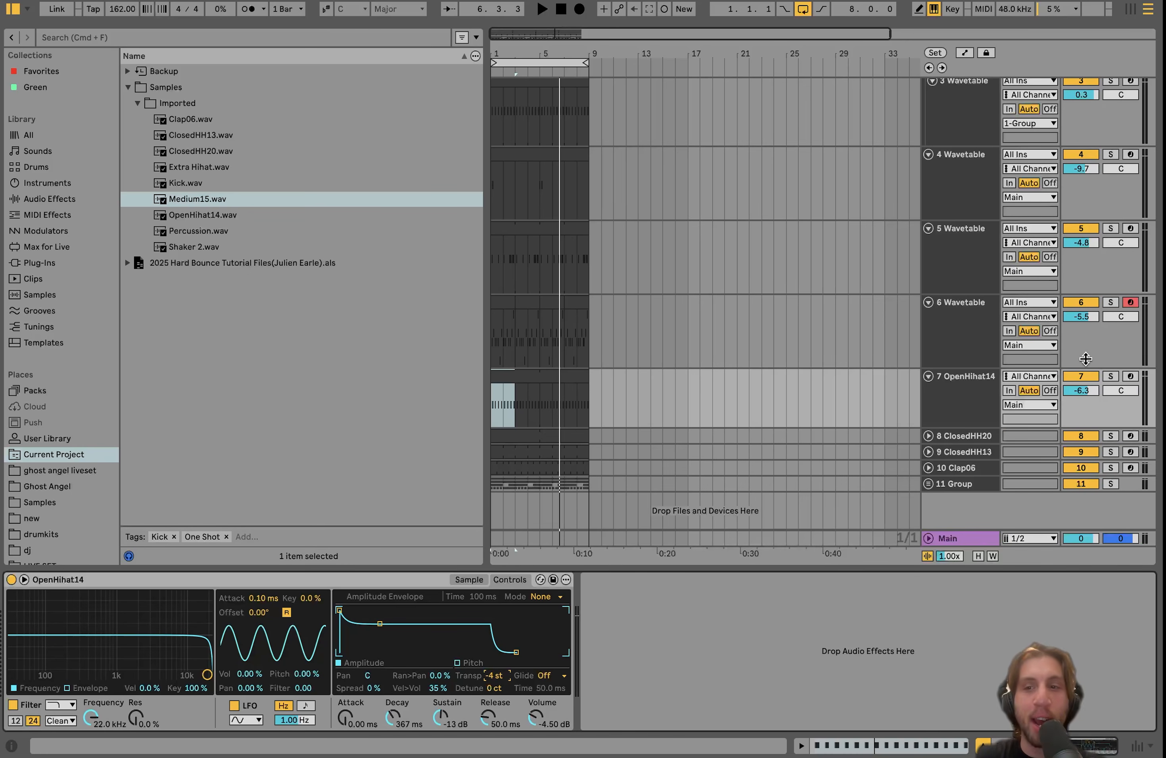
Solo OpenHihat14, select its whole eight-bar clip and look at the sample waveform before returning to the sampler's controls.
{"action": "left_click", "coordinate": [1112, 377]}
{"action": "left_click", "coordinate": [935, 394]}
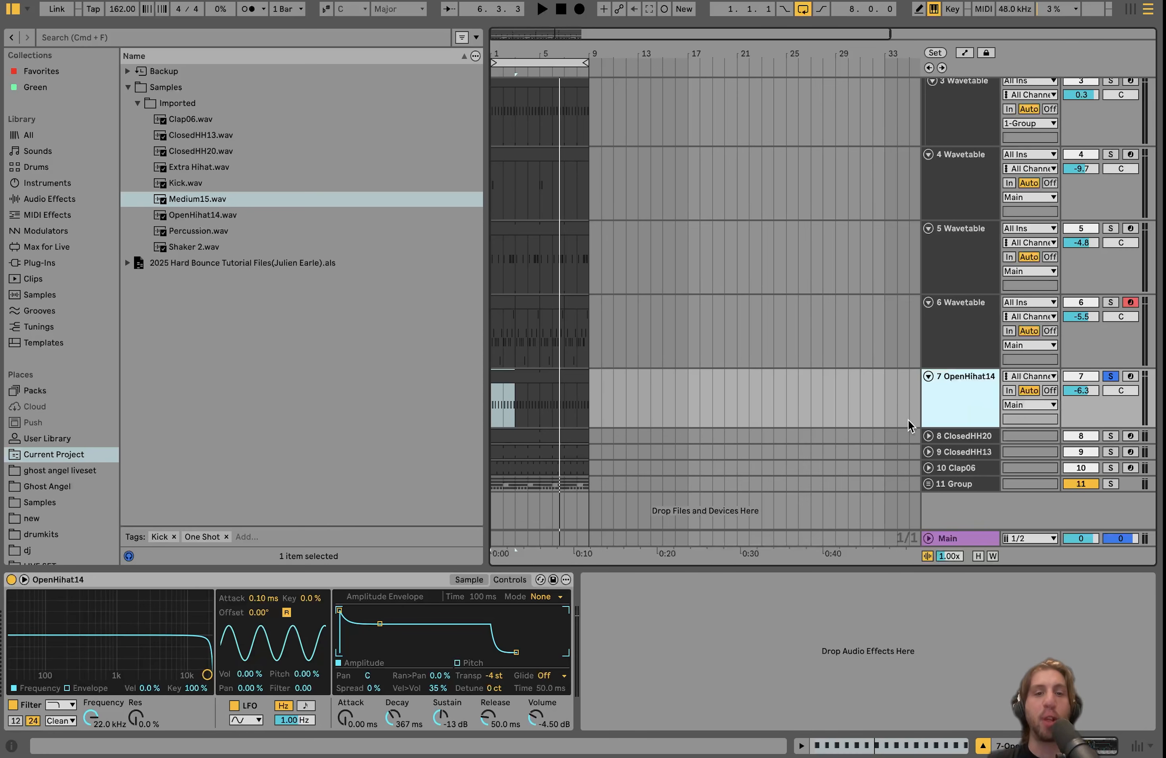
{"action": "left_click", "coordinate": [533, 370]}
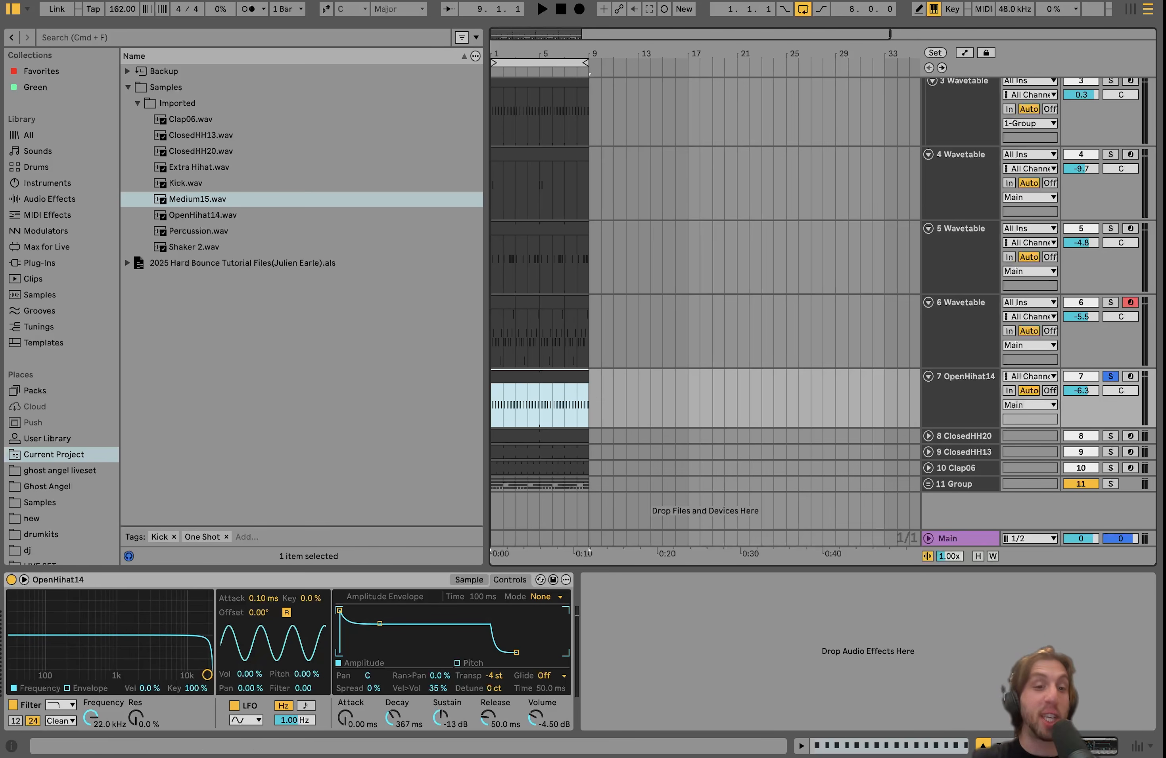
{"action": "left_click", "coordinate": [968, 411]}
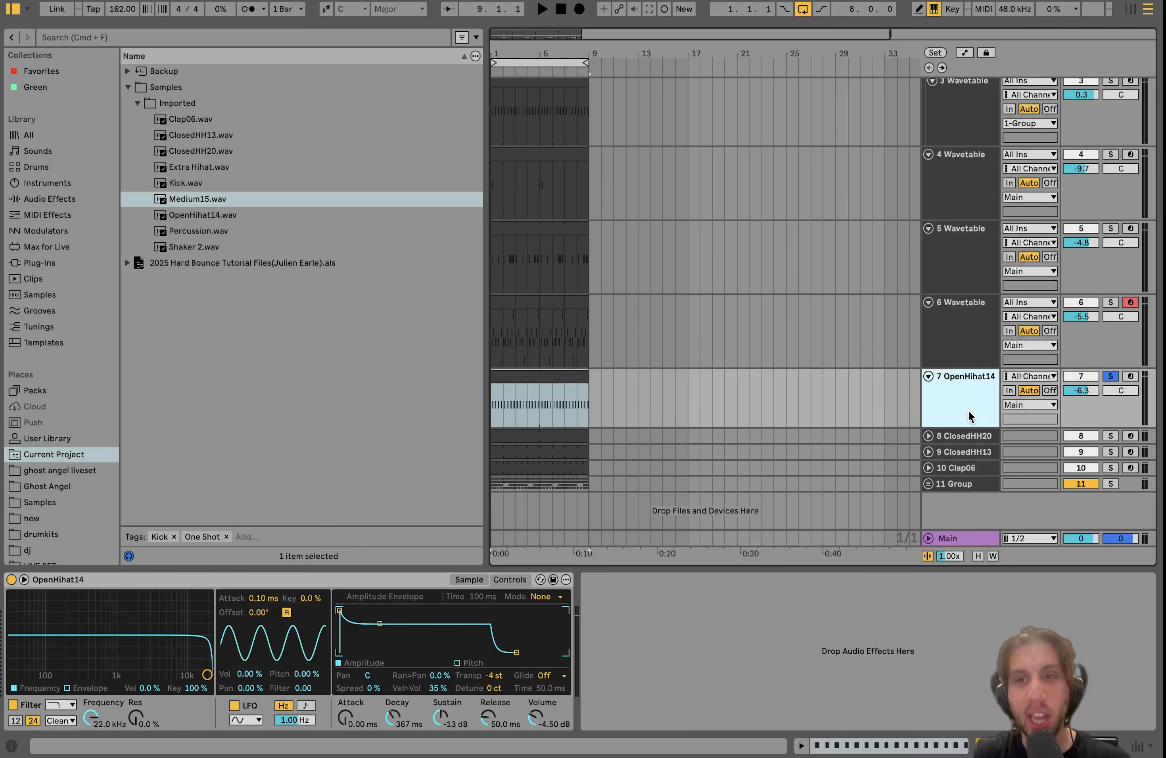
{"action": "scroll", "coordinate": [970, 416], "scroll_direction": "up", "scroll_amount": 3}
{"action": "scroll", "coordinate": [970, 416], "scroll_direction": "down", "scroll_amount": 3}
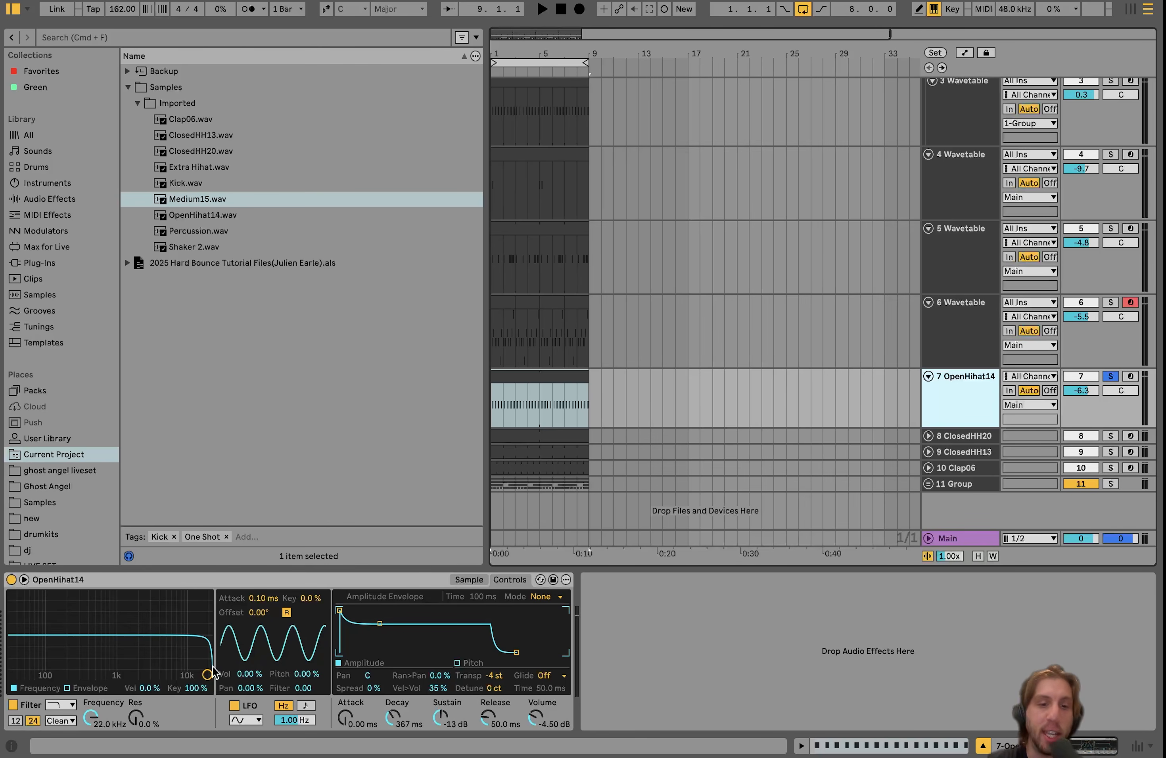
{"action": "left_click", "coordinate": [477, 584]}
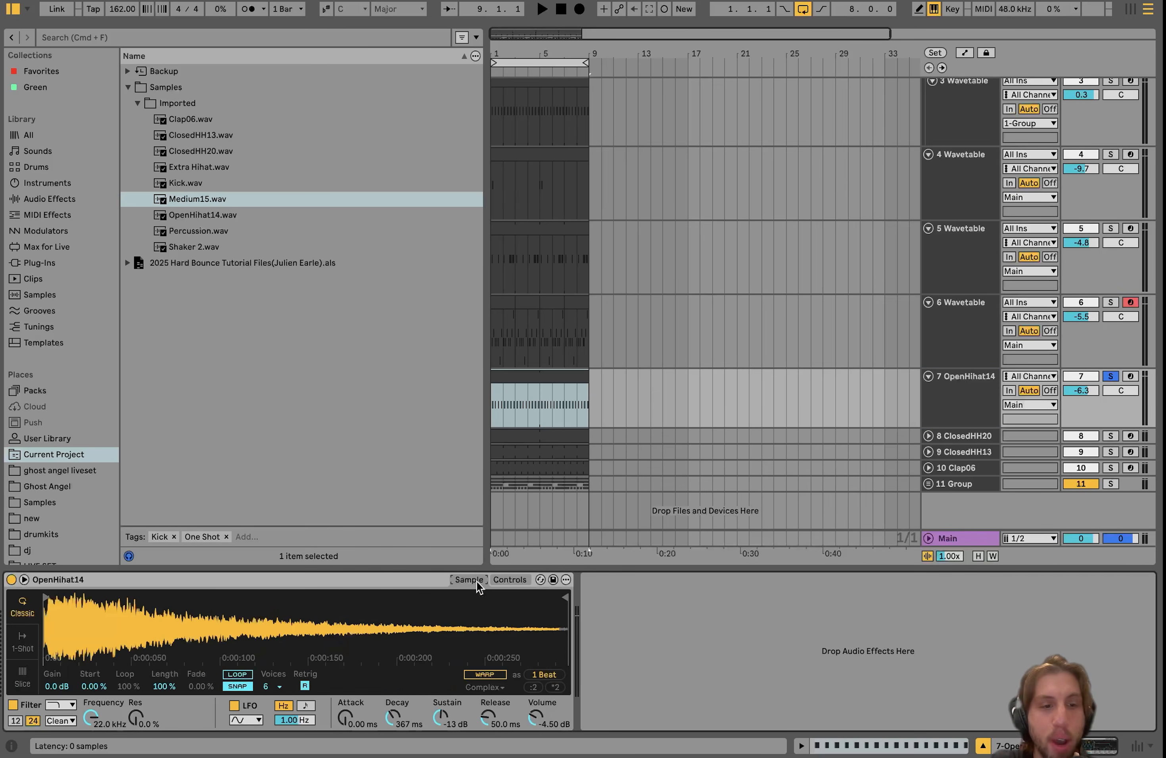
{"action": "left_click", "coordinate": [516, 584]}
Play the soloed open hi-hat, reset its Sustain to 0.0 dB and unsolo it to hear it in the full mix.
{"action": "key", "text": "space"}
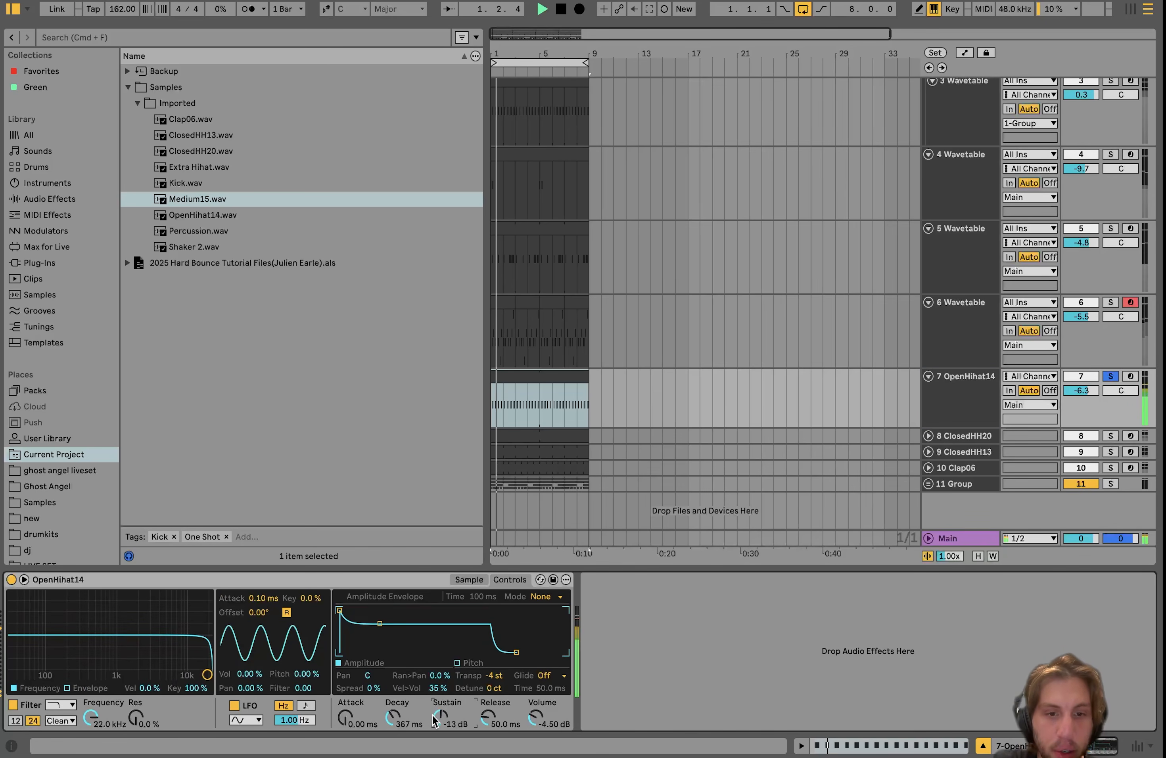
{"action": "double_click", "coordinate": [433, 719]}
{"action": "left_click", "coordinate": [1109, 377]}
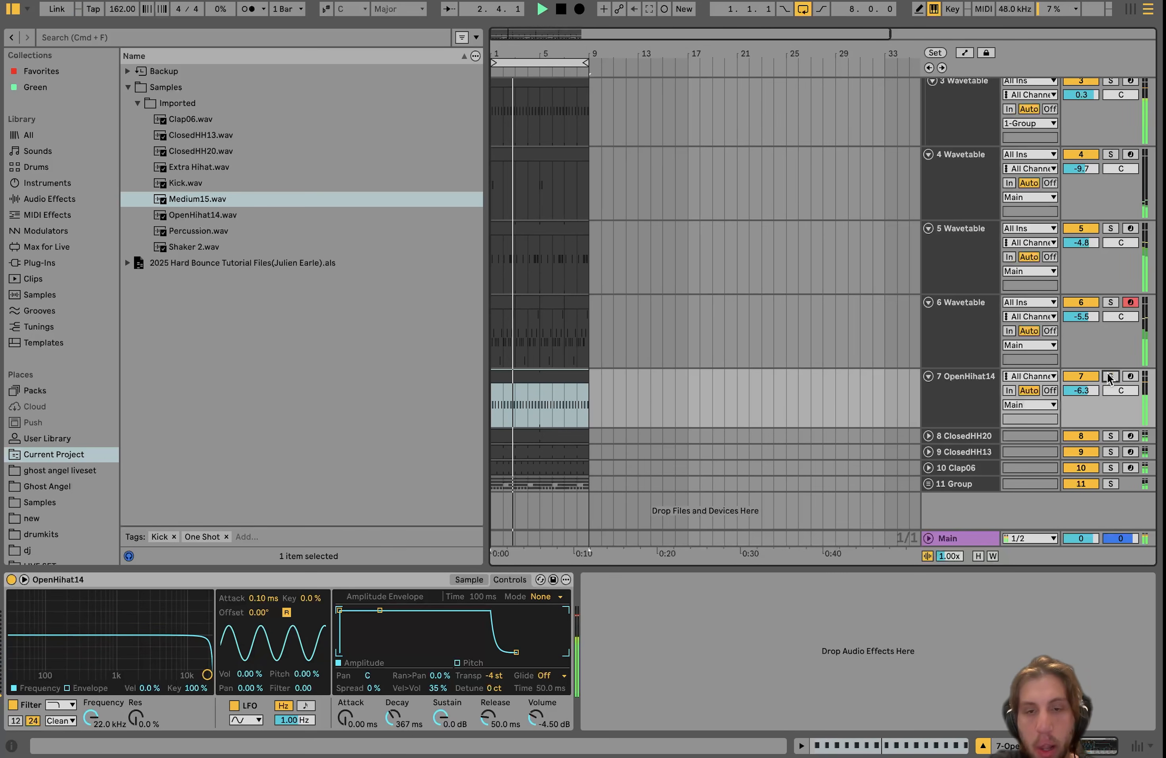
{"action": "left_click", "coordinate": [727, 649]}
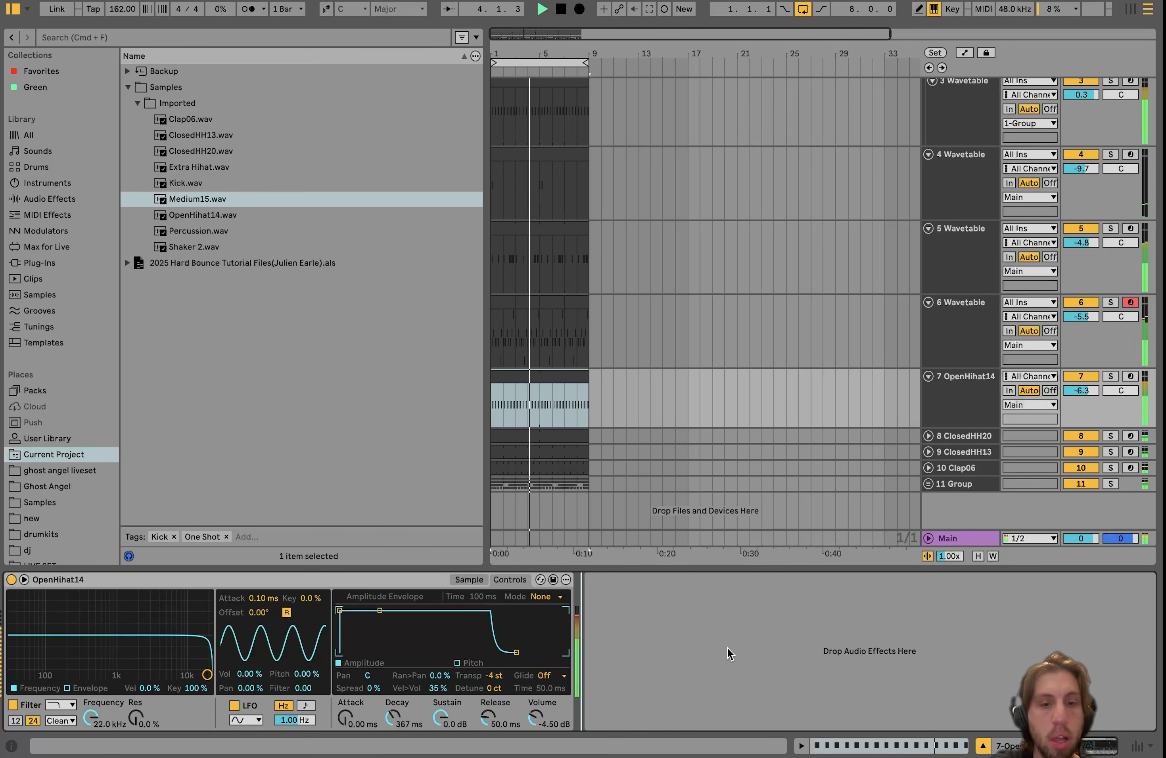
{"action": "key", "text": "space"}
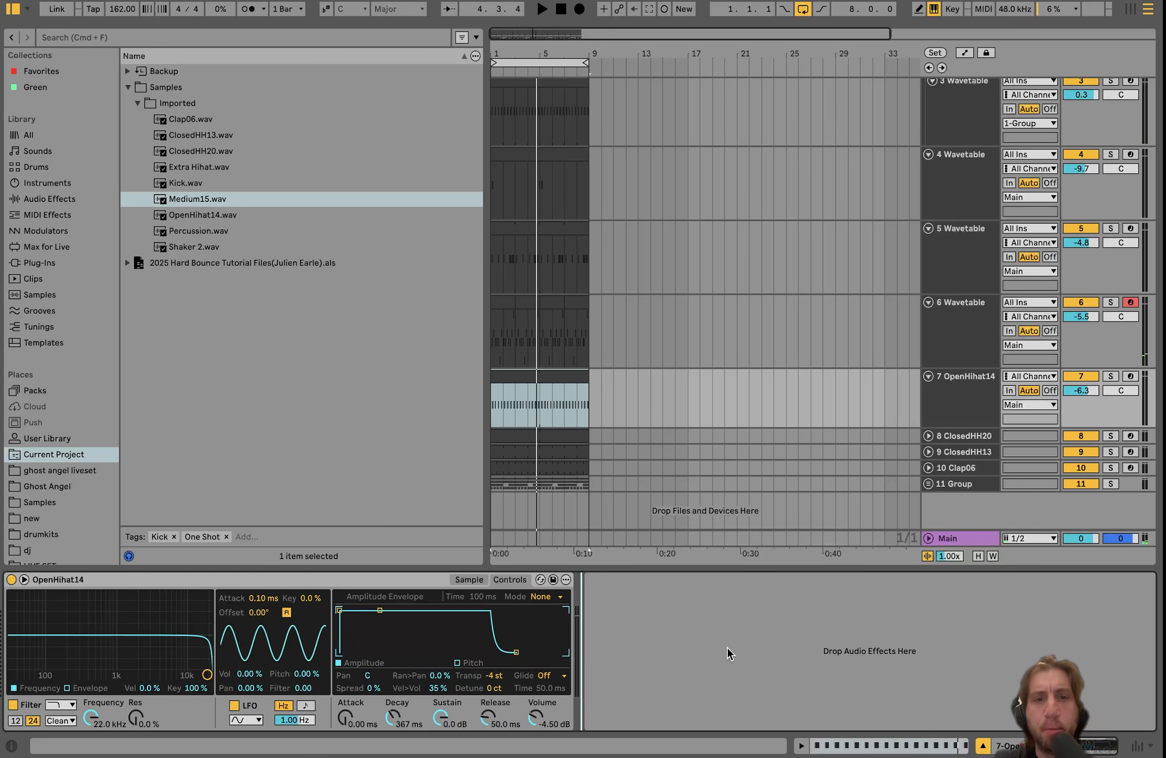
Undo the last Sustain reset on OpenHihat14, play the full mix, and solo the track to hear it alone.
{"action": "key", "text": "super+z"}
{"action": "key", "text": "space"}
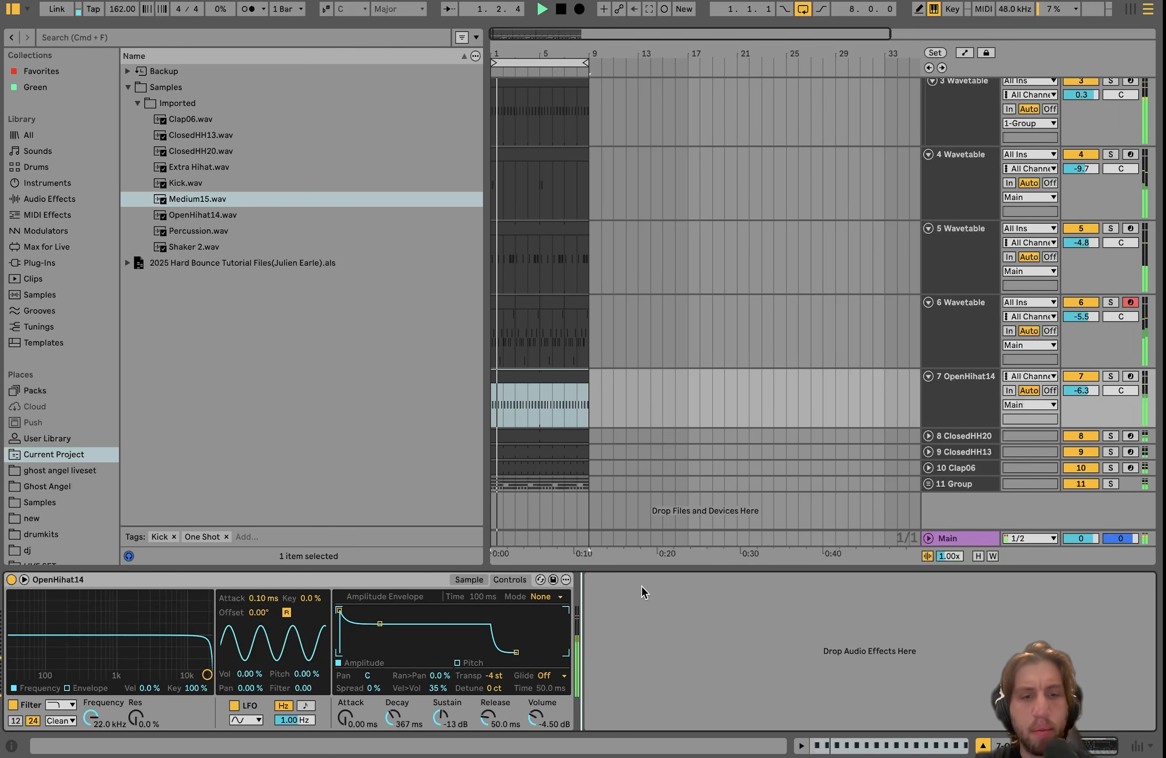
{"action": "left_click", "coordinate": [1110, 377]}
{"action": "left_click", "coordinate": [949, 416]}
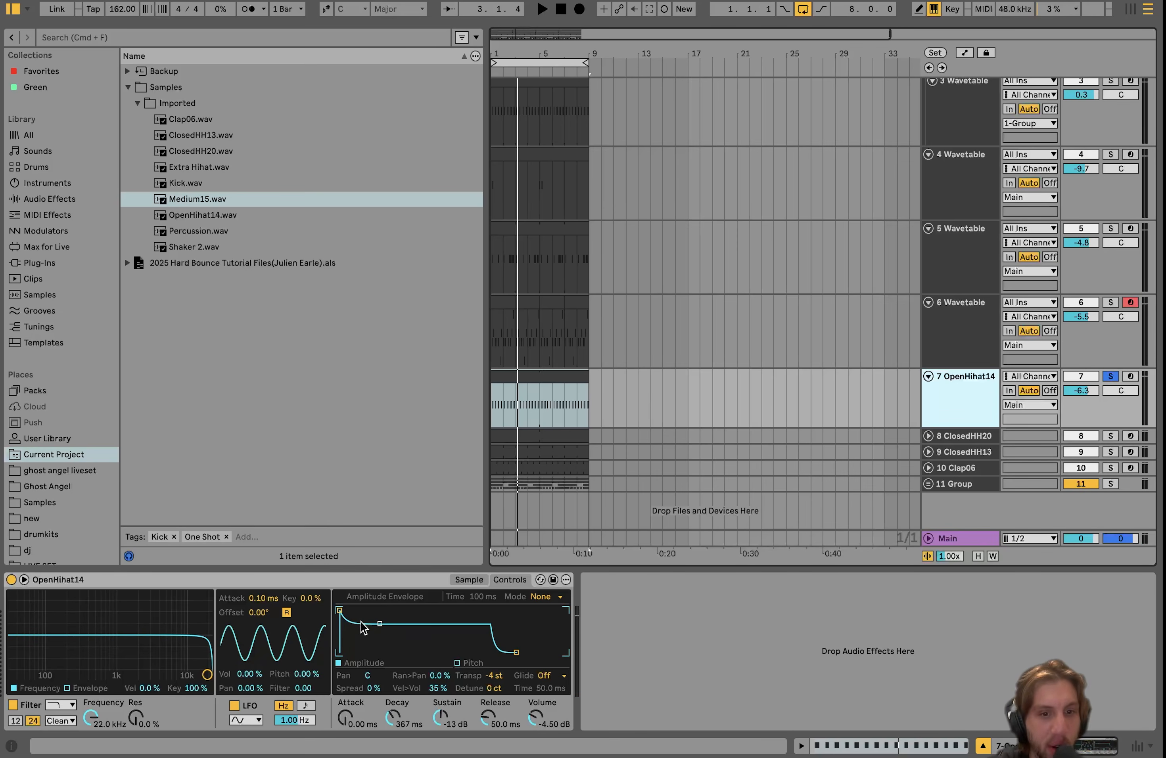
{"action": "key", "text": "space"}
{"action": "key", "text": "space"}
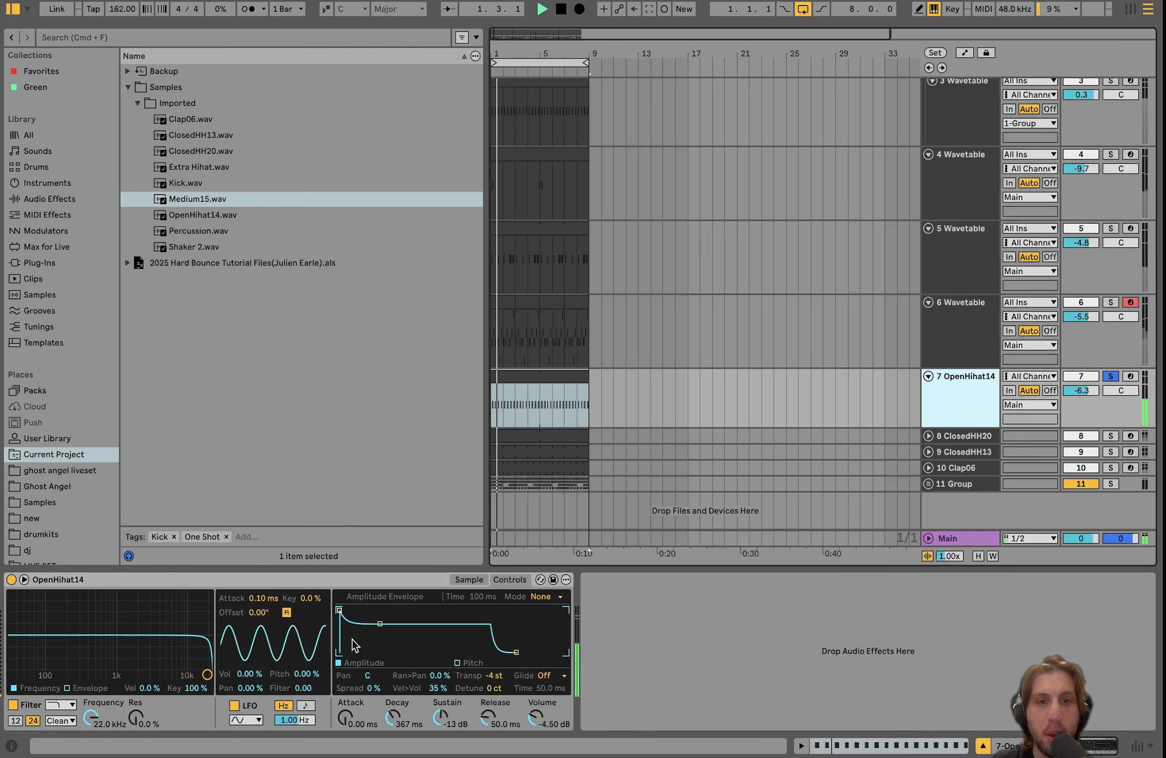
{"action": "key", "text": "space"}
{"action": "key", "text": "space"}
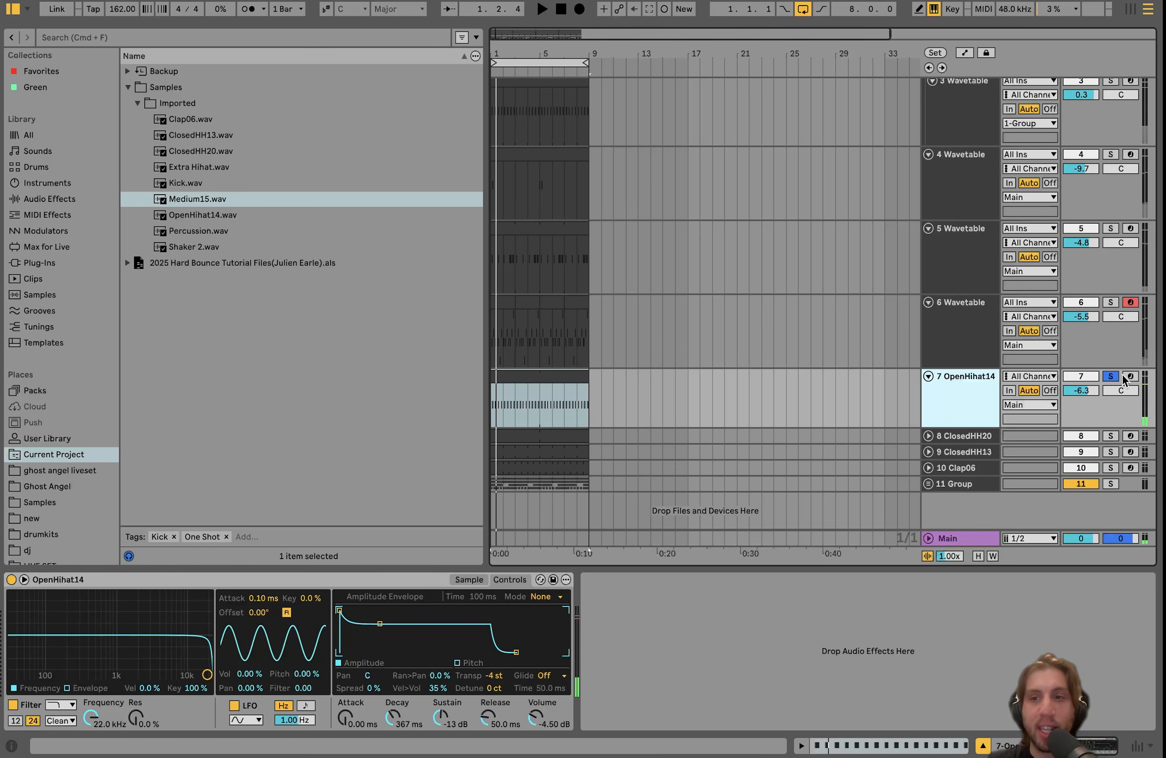
Add Medium15 and the 3 Wavetable track to the soloed OpenHihat14 and play them together.
{"action": "scroll", "coordinate": [1111, 375], "scroll_direction": "up", "scroll_amount": 3}
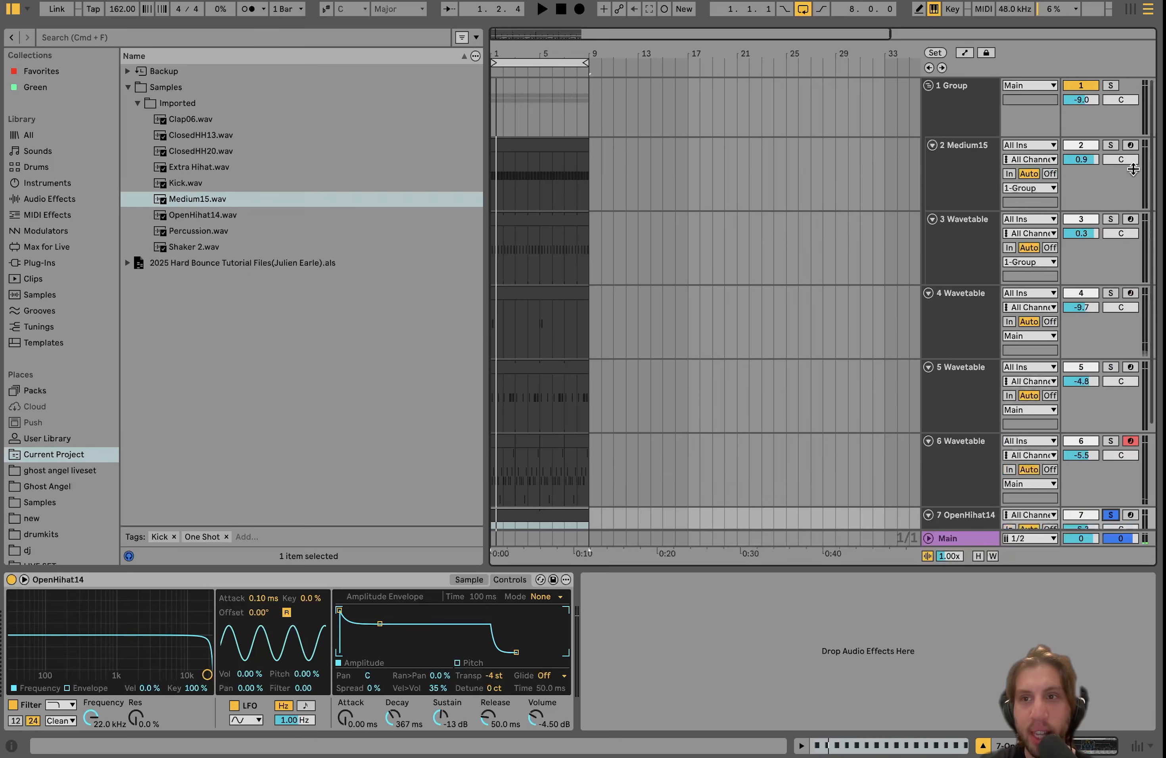
{"action": "left_click", "coordinate": [1111, 146]}
{"action": "key", "text": "space"}
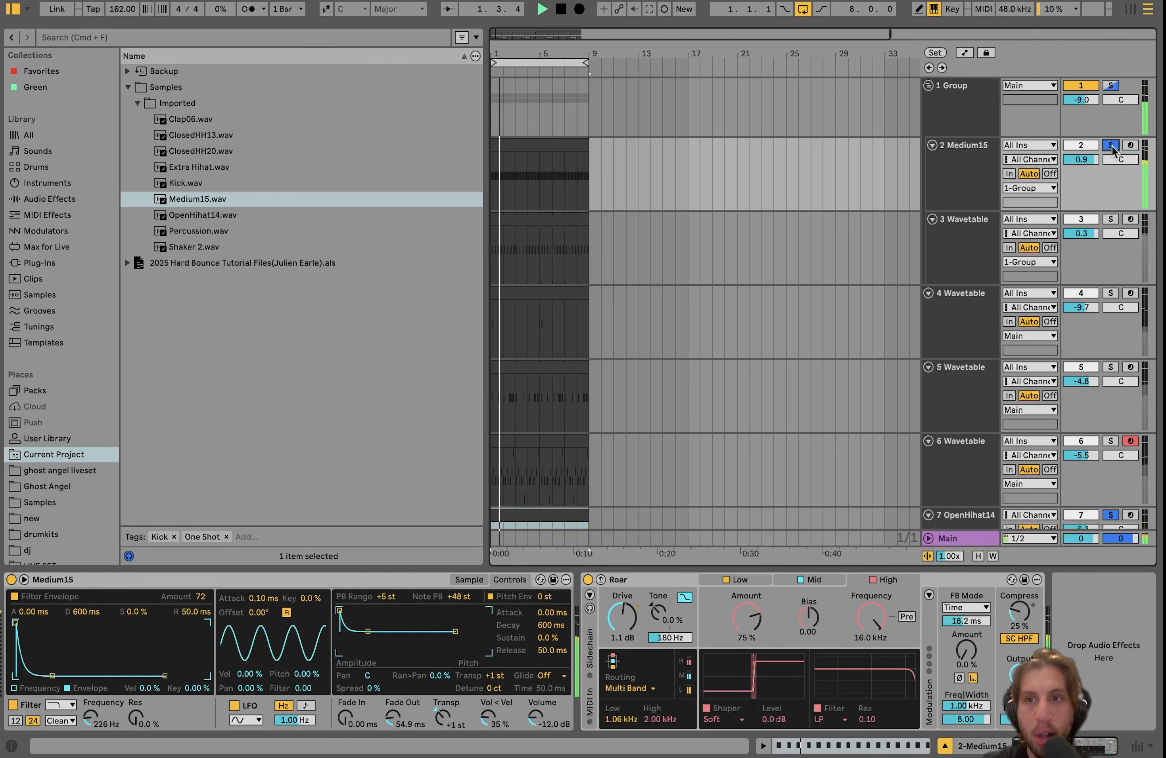
{"action": "left_click", "coordinate": [1112, 219]}
{"action": "scroll", "coordinate": [965, 345], "scroll_direction": "down", "scroll_amount": 3}
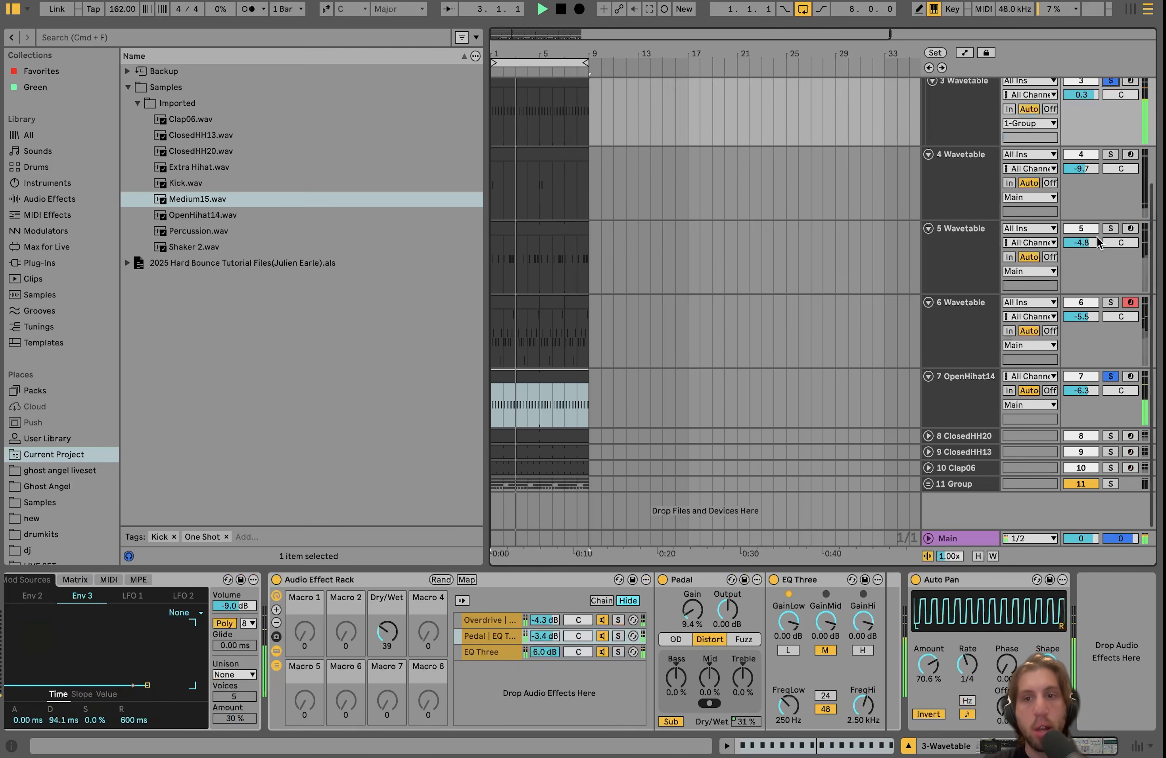
Raise the OpenHihat14 Sustain to 0.0 dB, audition it with the soloed tracks, and return it to -13 dB for comparison.
{"action": "left_click", "coordinate": [965, 397]}
{"action": "left_click_drag", "start_coordinate": [442, 718], "coordinate": [442, 677]}
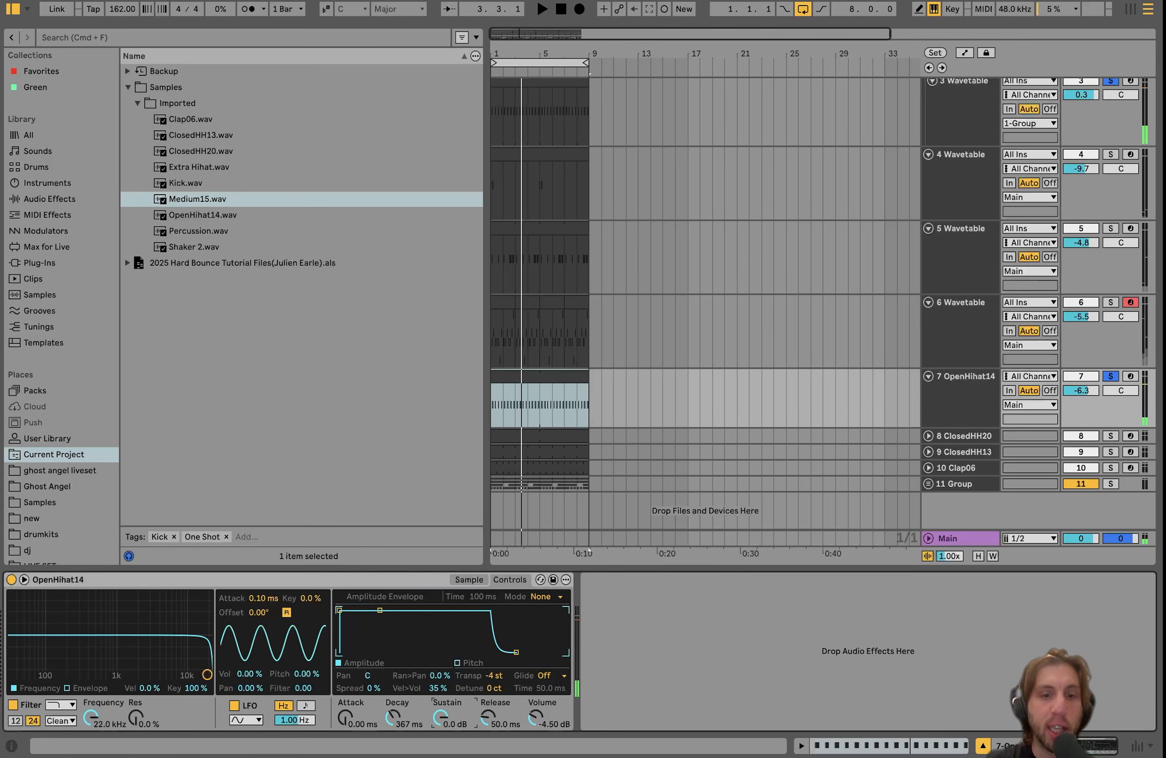
{"action": "key", "text": "space"}
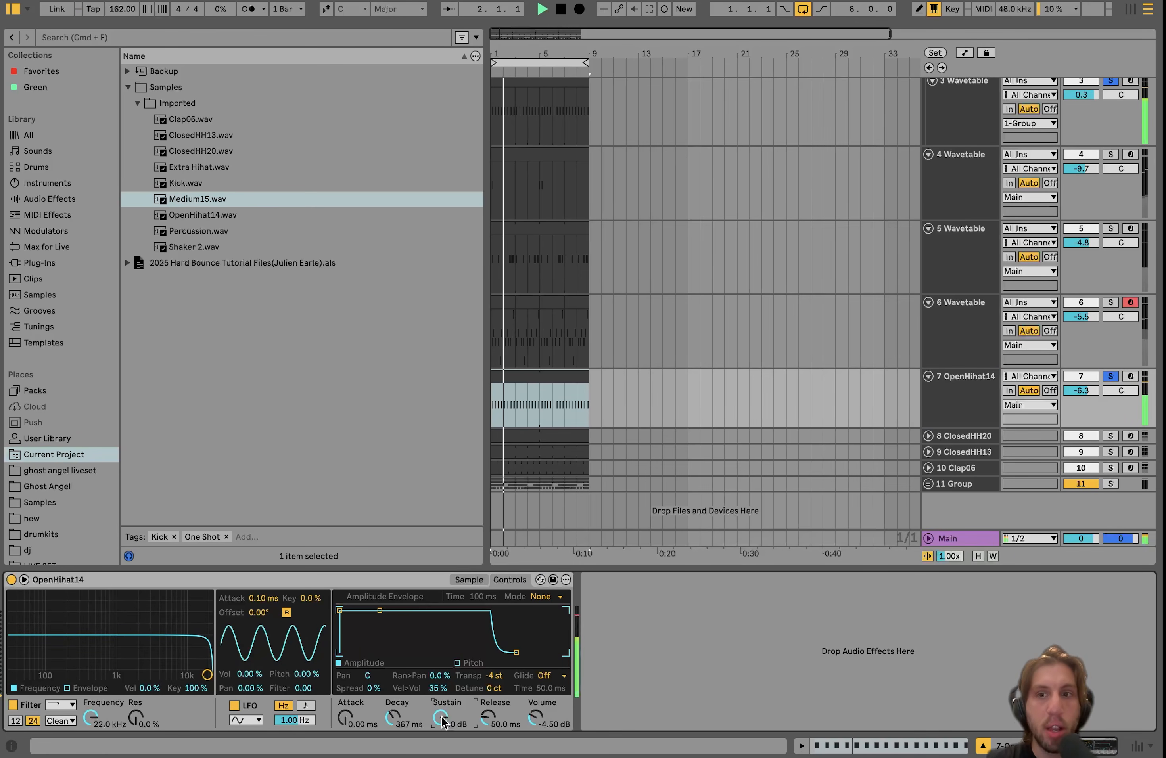
{"action": "key", "text": "space"}
{"action": "left_click_drag", "start_coordinate": [442, 718], "coordinate": [442, 726]}
{"action": "key", "text": "space"}
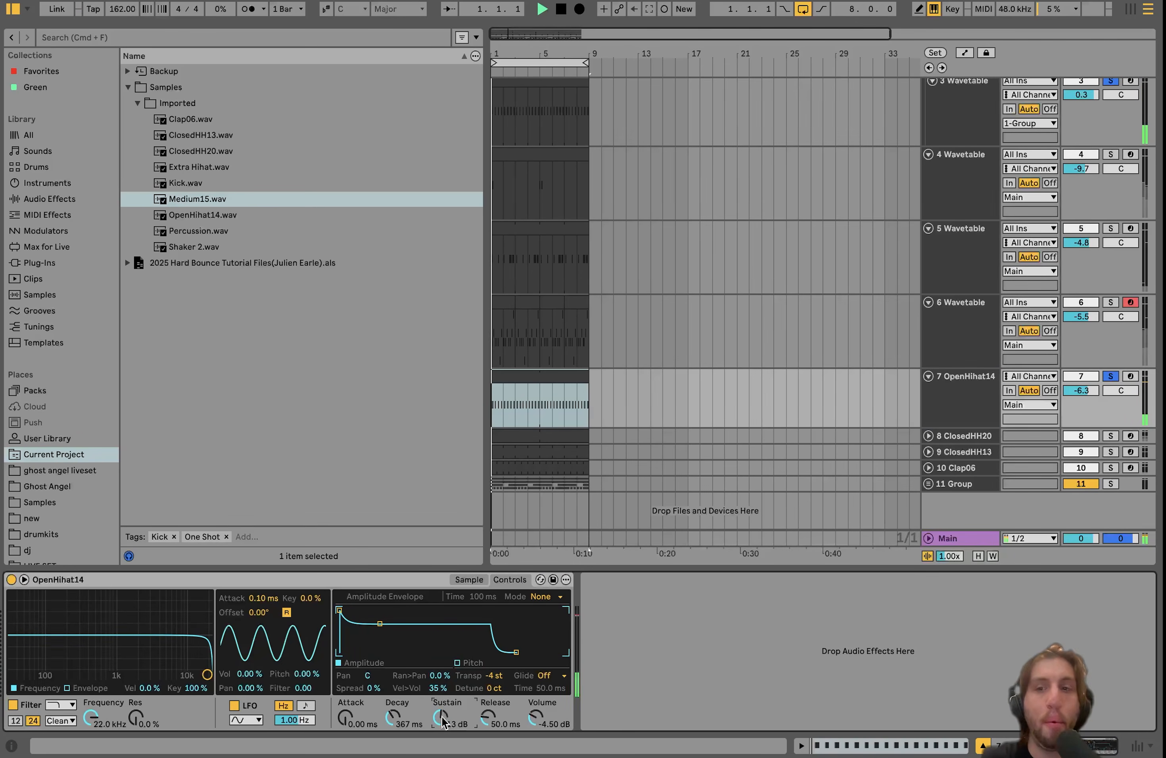
Unfold the ClosedHH20 track and view the OpenHihat14 sample waveform before returning to its sampler controls.
{"action": "left_click", "coordinate": [928, 438]}
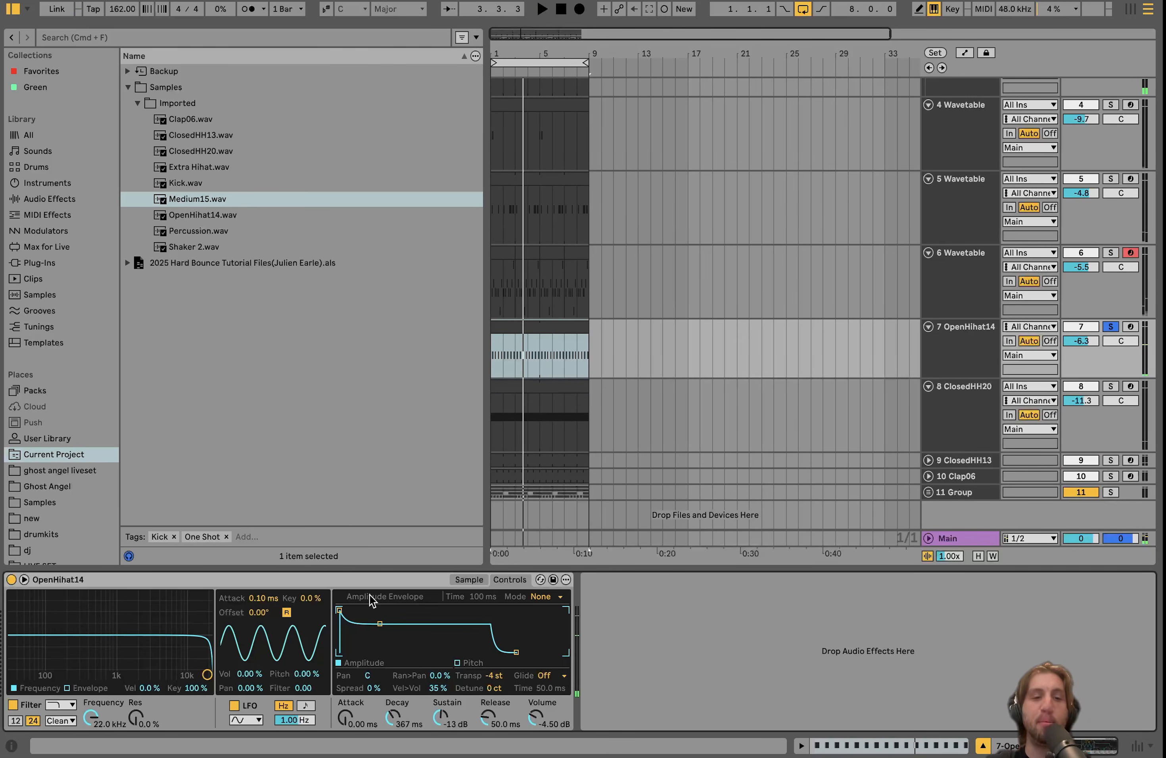
{"action": "left_click", "coordinate": [460, 581]}
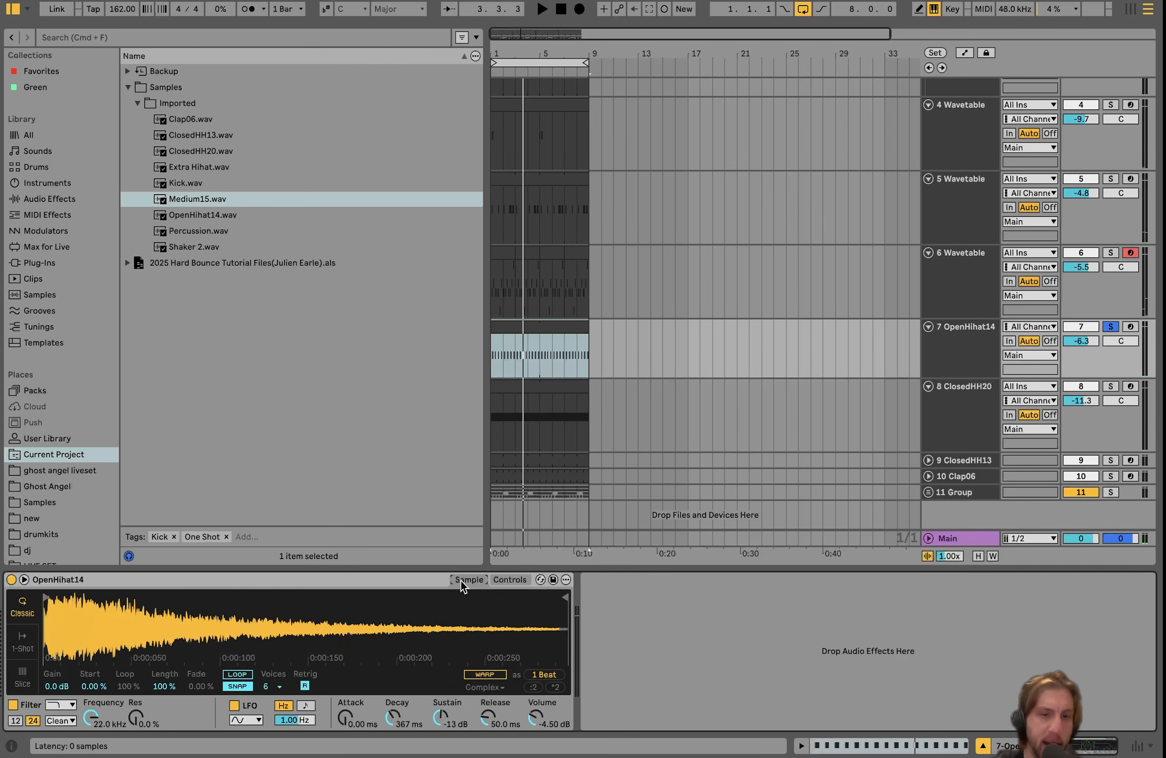
{"action": "left_click", "coordinate": [514, 580]}
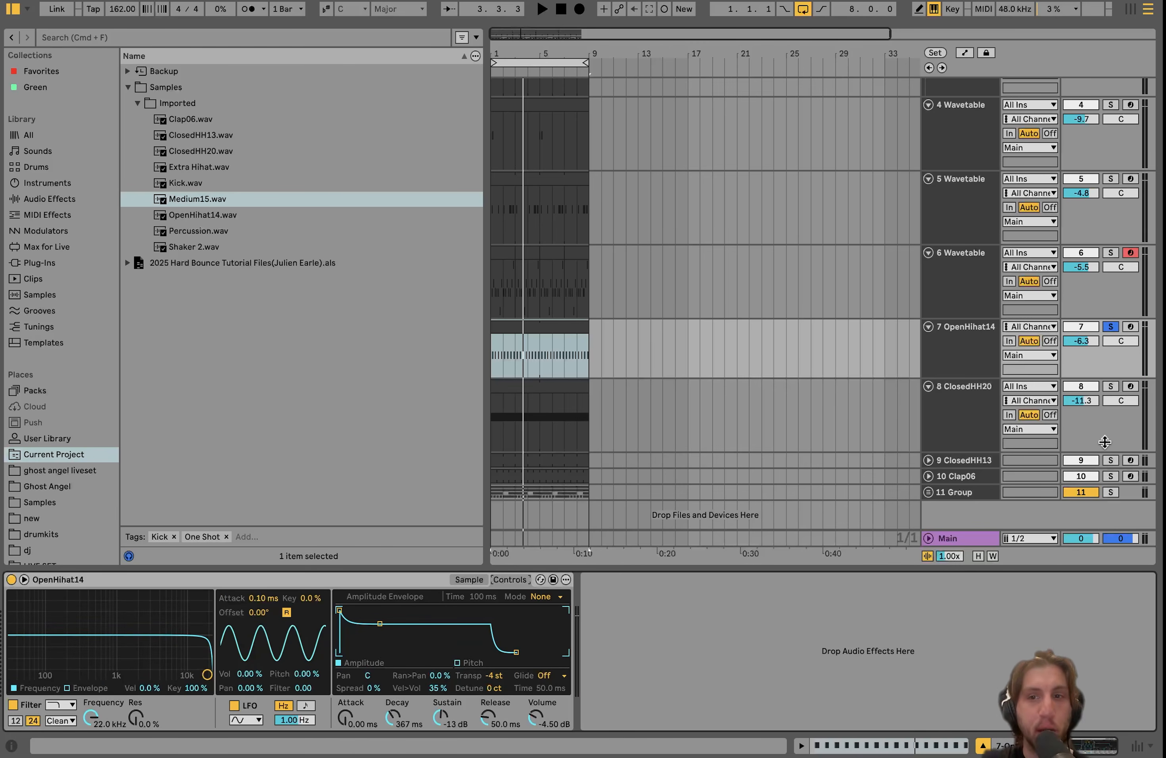
Show the ClosedHH20 devices and play the track soloed.
{"action": "left_click", "coordinate": [957, 420]}
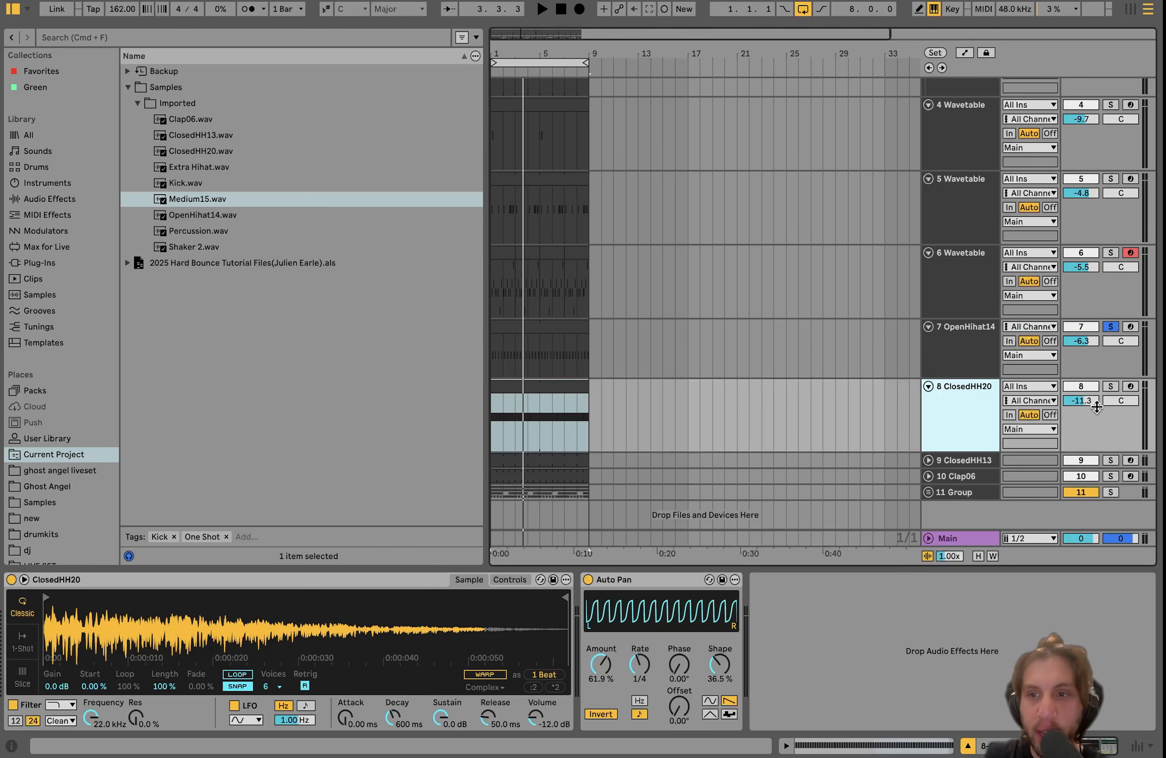
{"action": "left_click", "coordinate": [1110, 387]}
{"action": "key", "text": "space"}
{"action": "left_click", "coordinate": [965, 408]}
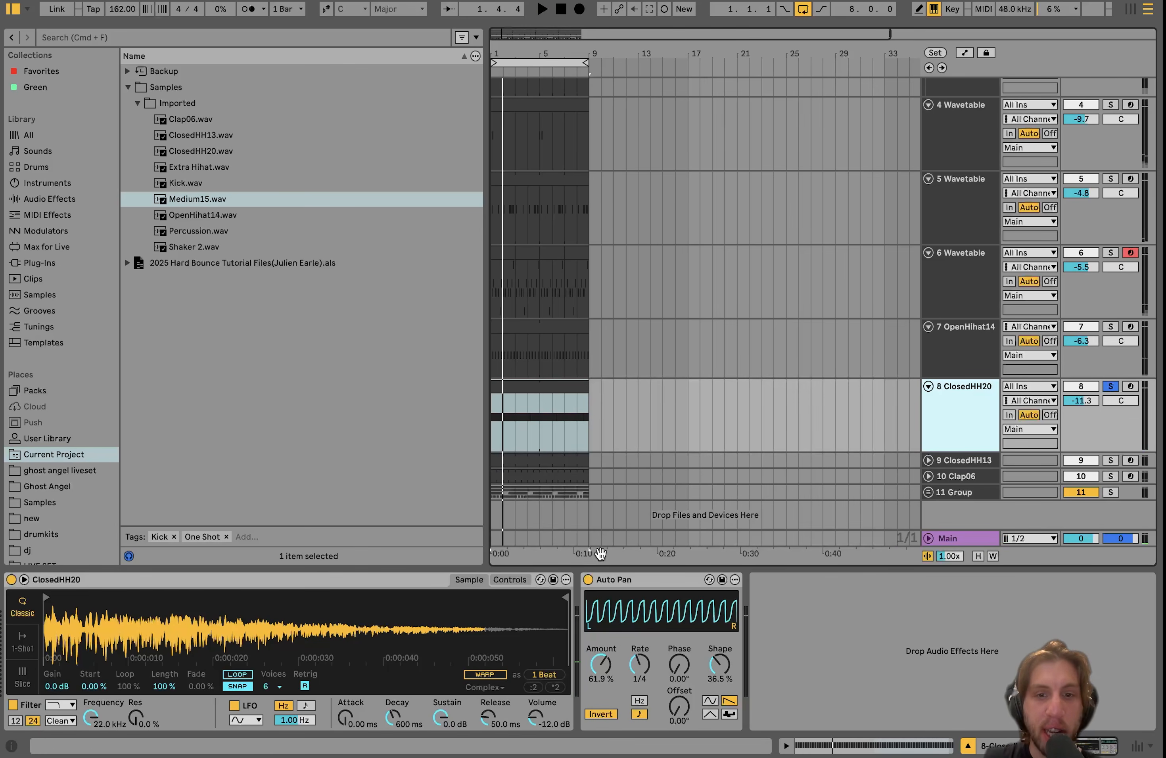
Bypass and re-enable the Auto Pan on ClosedHH20 while the soloed track plays, and stop playback.
{"action": "left_click", "coordinate": [589, 581]}
{"action": "key", "text": "space"}
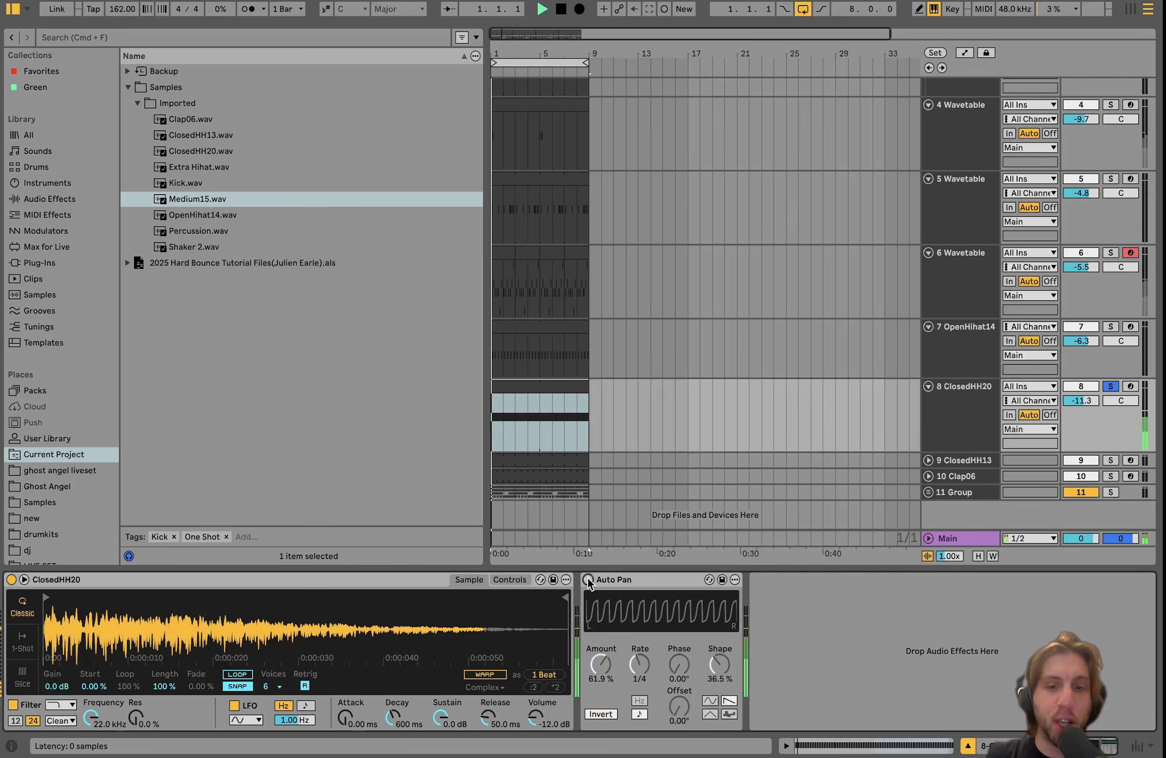
{"action": "left_click", "coordinate": [589, 580]}
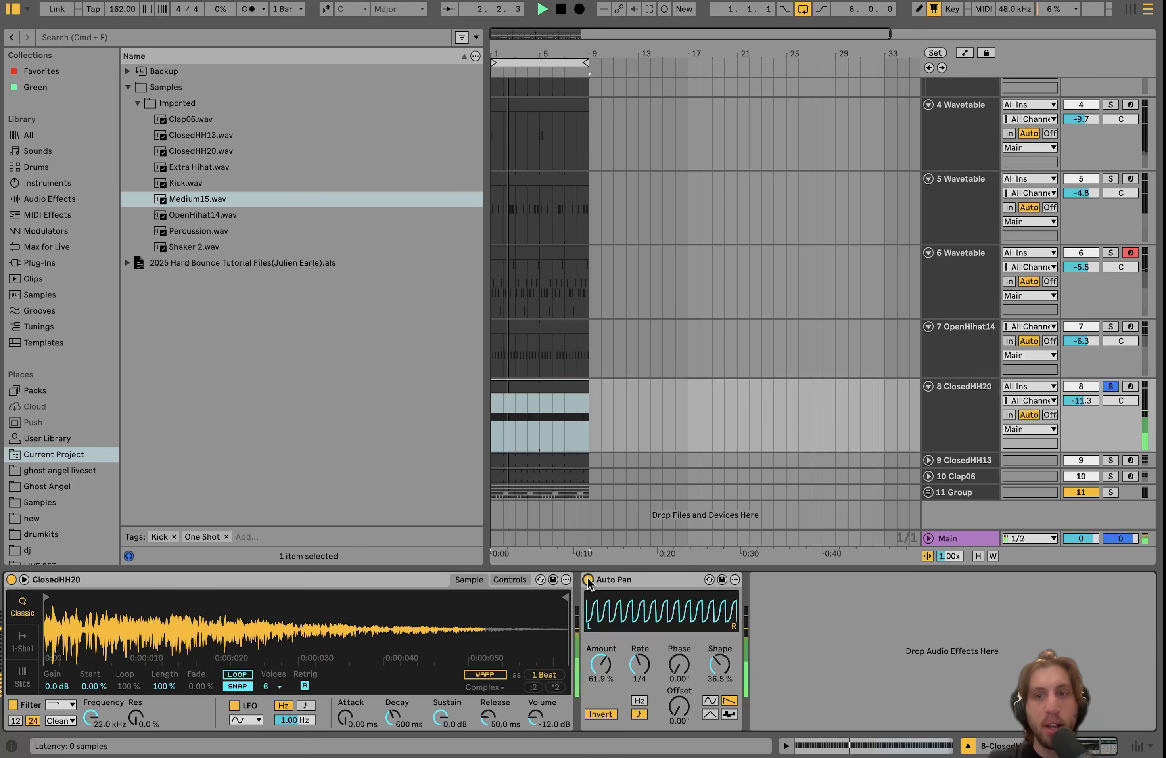
{"action": "key", "text": "space"}
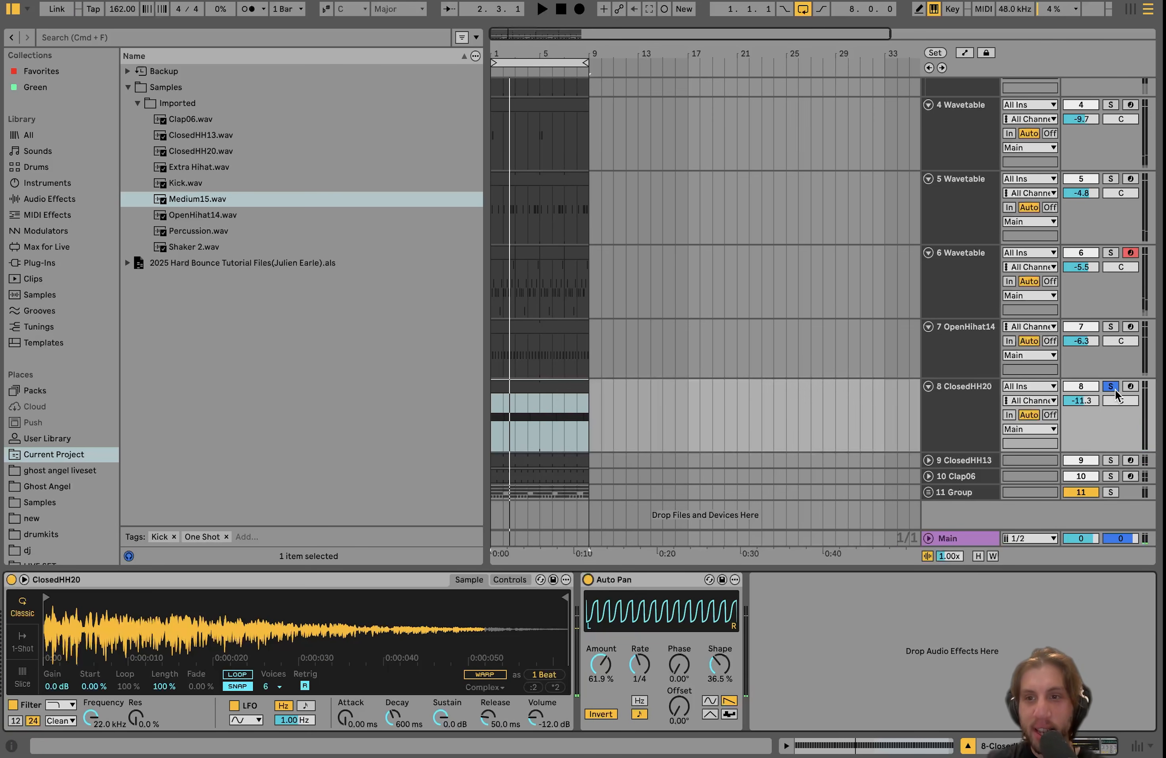
Compare ClosedHH20 in the full, unsoloed mix with its Auto Pan bypassed and re-enabled.
{"action": "key", "text": "space"}
{"action": "left_click", "coordinate": [589, 581]}
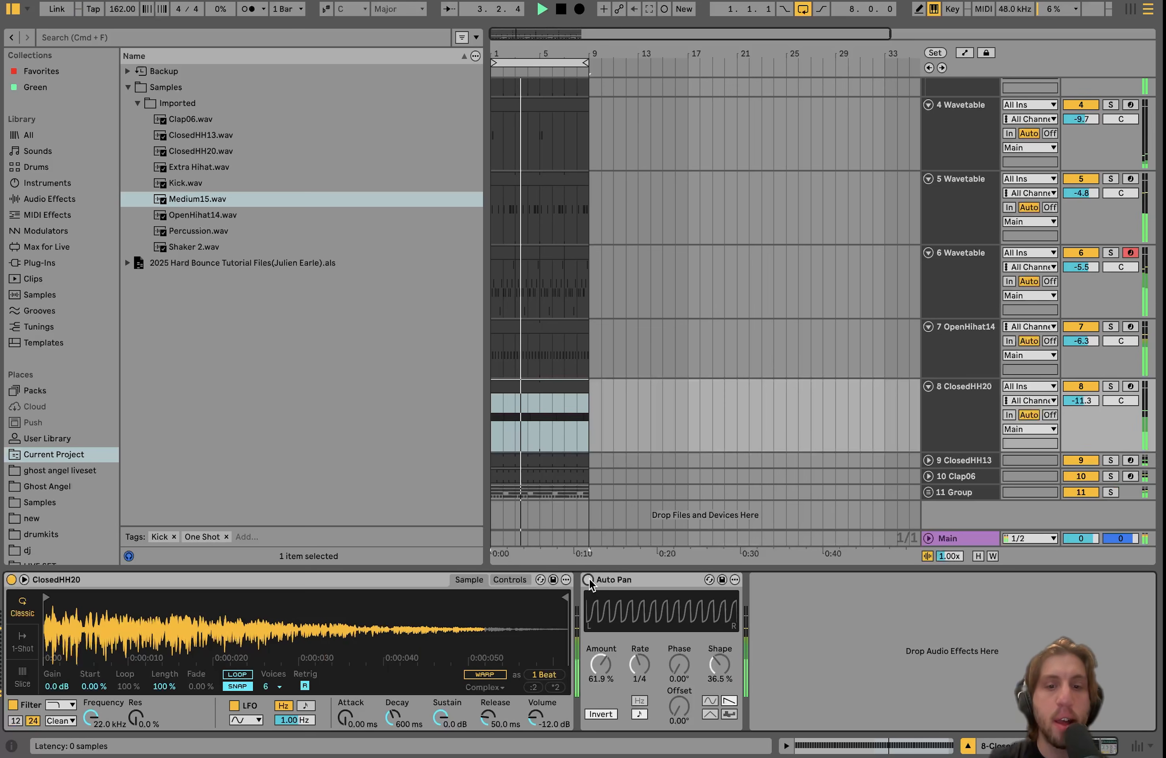
{"action": "left_click", "coordinate": [589, 580]}
{"action": "key", "text": "space"}
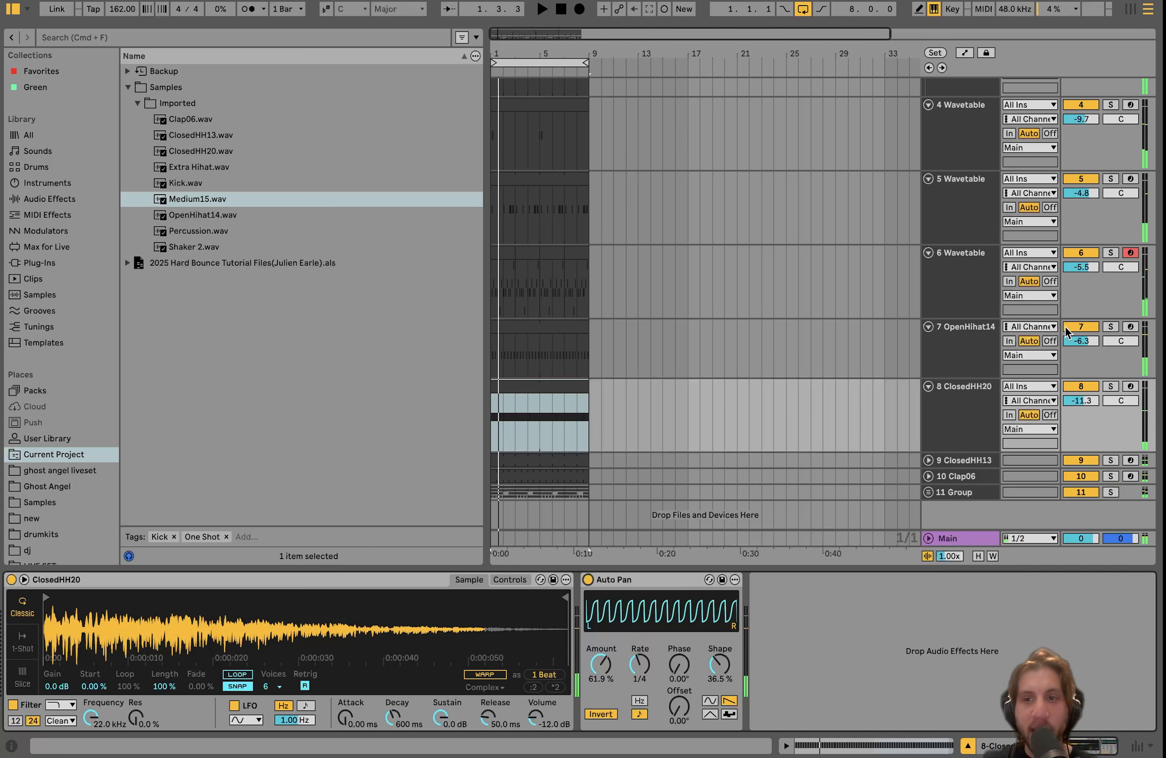
Solo ClosedHH20 and OpenHihat14 together and play them.
{"action": "left_click", "coordinate": [1111, 386]}
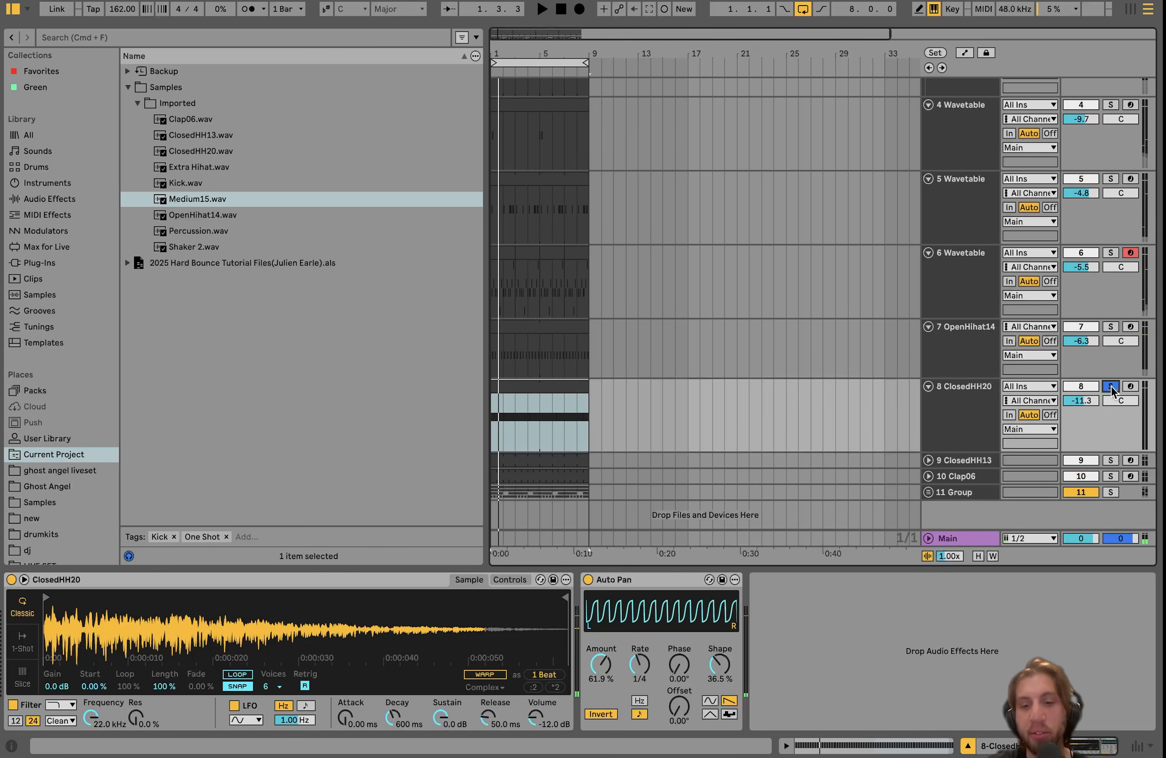
{"action": "left_click", "coordinate": [1111, 327]}
{"action": "key", "text": "space"}
Unfold ClosedHH13, audition it soloed, and add ClosedHH20 and OpenHihat14 to the solo to hear all three hats.
{"action": "scroll", "coordinate": [941, 457], "scroll_direction": "down", "scroll_amount": 1}
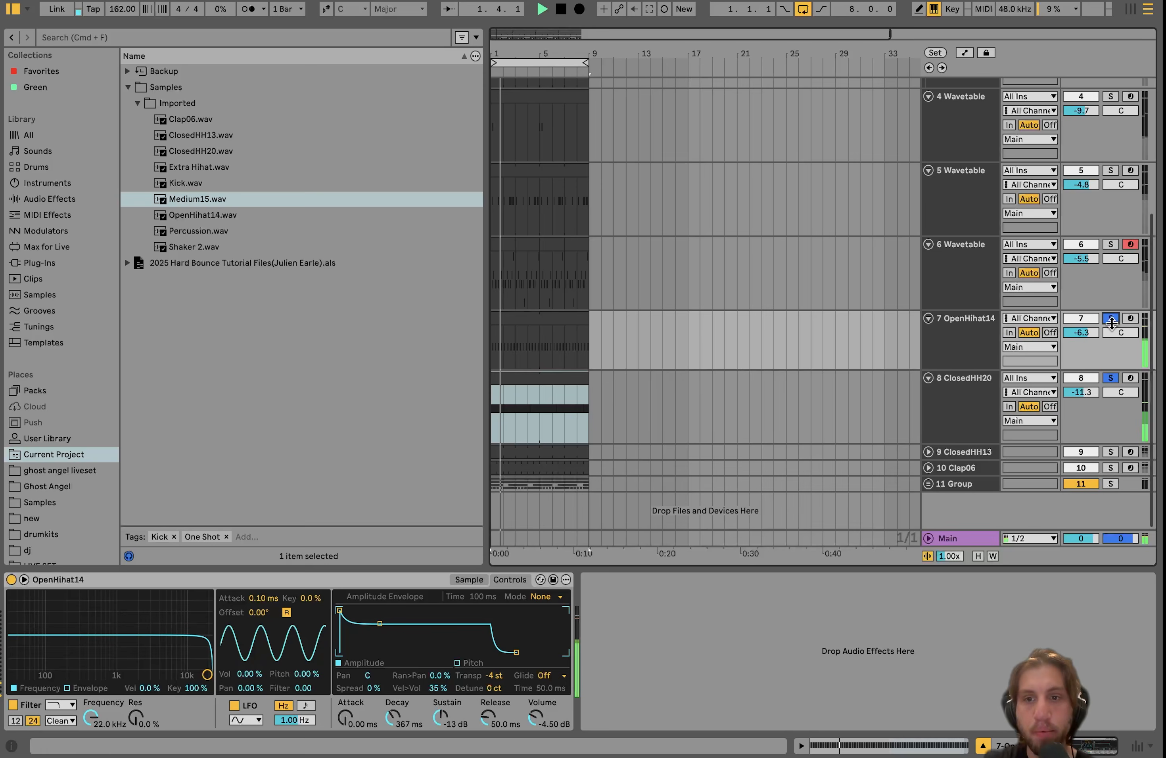
{"action": "left_click", "coordinate": [929, 452]}
{"action": "left_click", "coordinate": [1106, 455]}
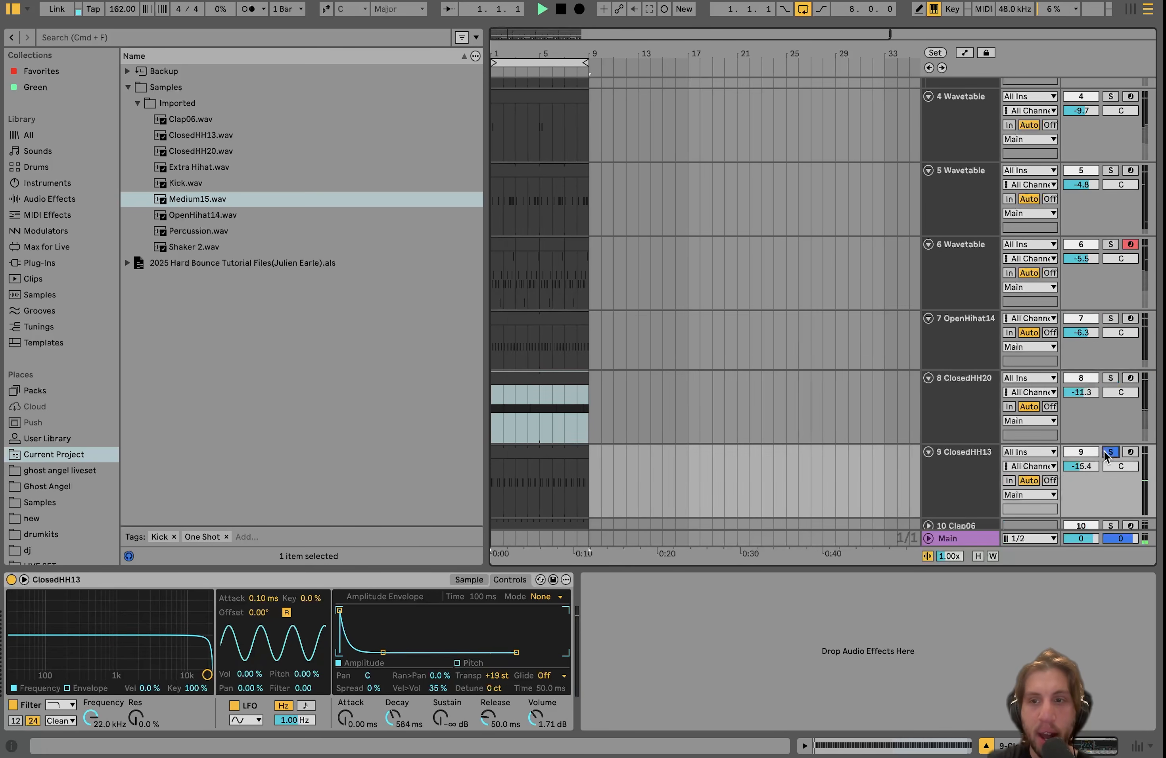
{"action": "left_click", "coordinate": [1111, 377], "text": "super"}
{"action": "left_click", "coordinate": [1111, 319], "text": "super"}
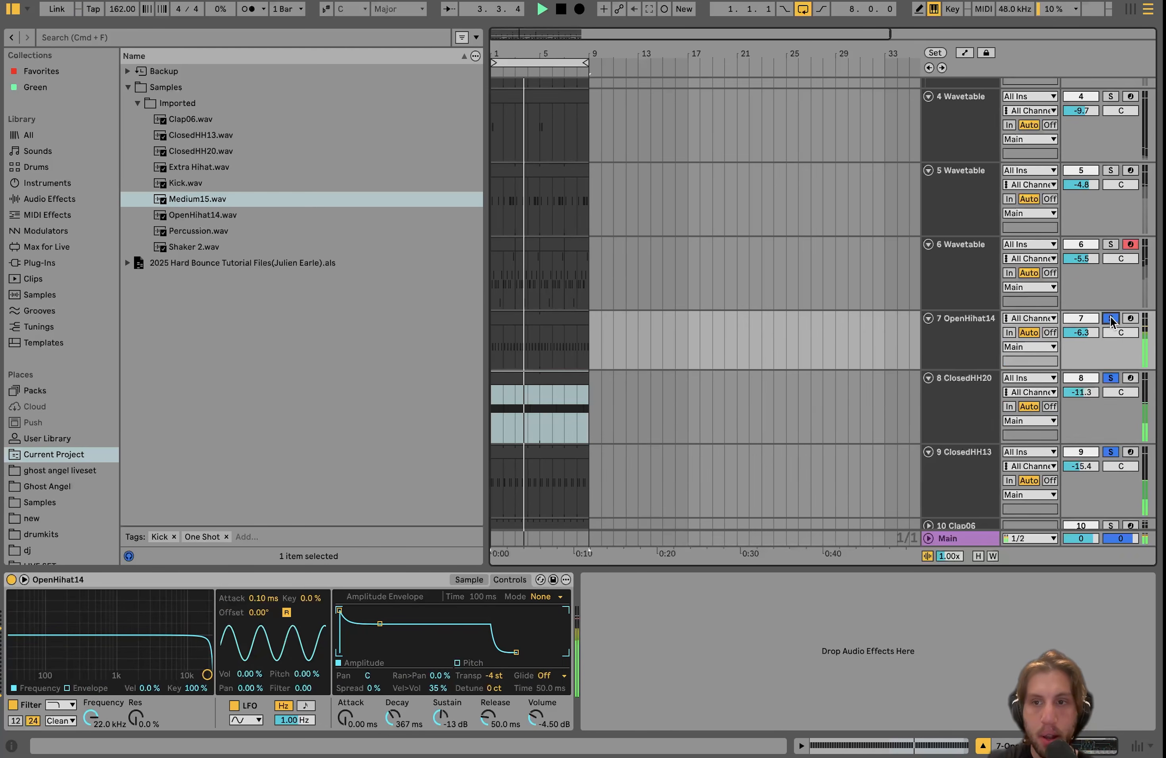
Unsolo the hats to hear the full mix, and unfold and select the Clap06 track.
{"action": "scroll", "coordinate": [1111, 354], "scroll_direction": "down", "scroll_amount": 3}
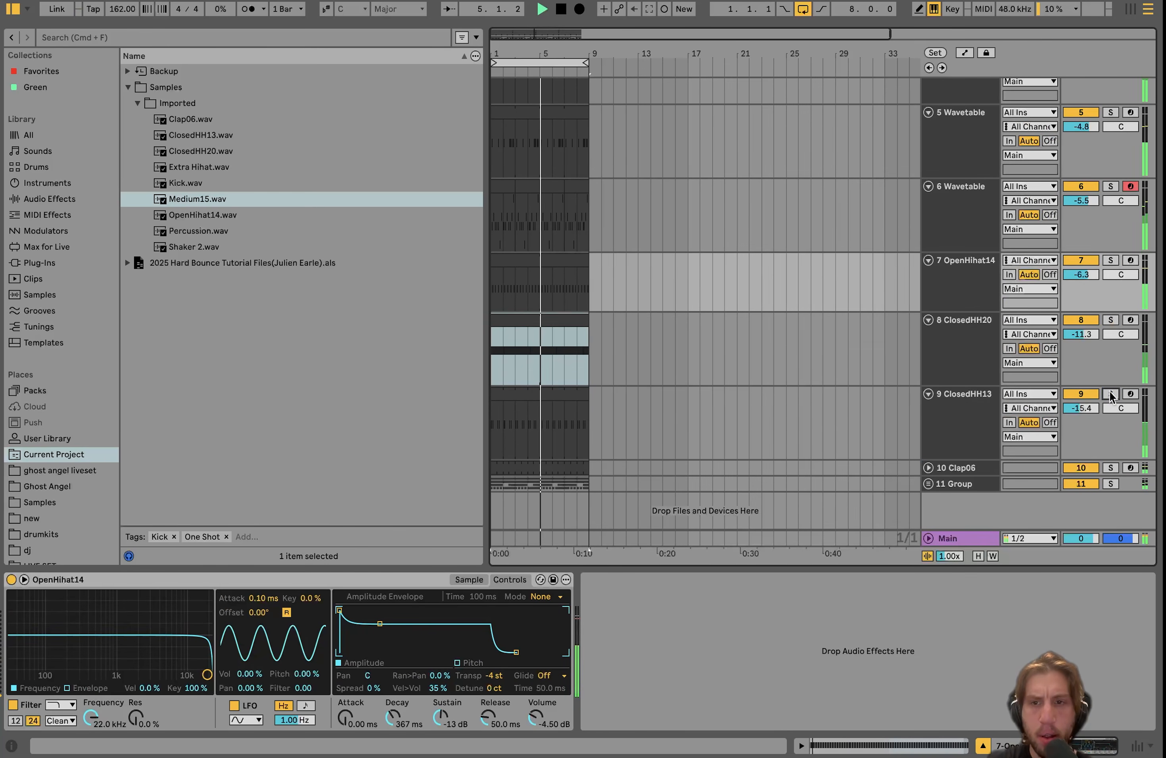
{"action": "left_click", "coordinate": [1111, 394]}
{"action": "left_click", "coordinate": [929, 468]}
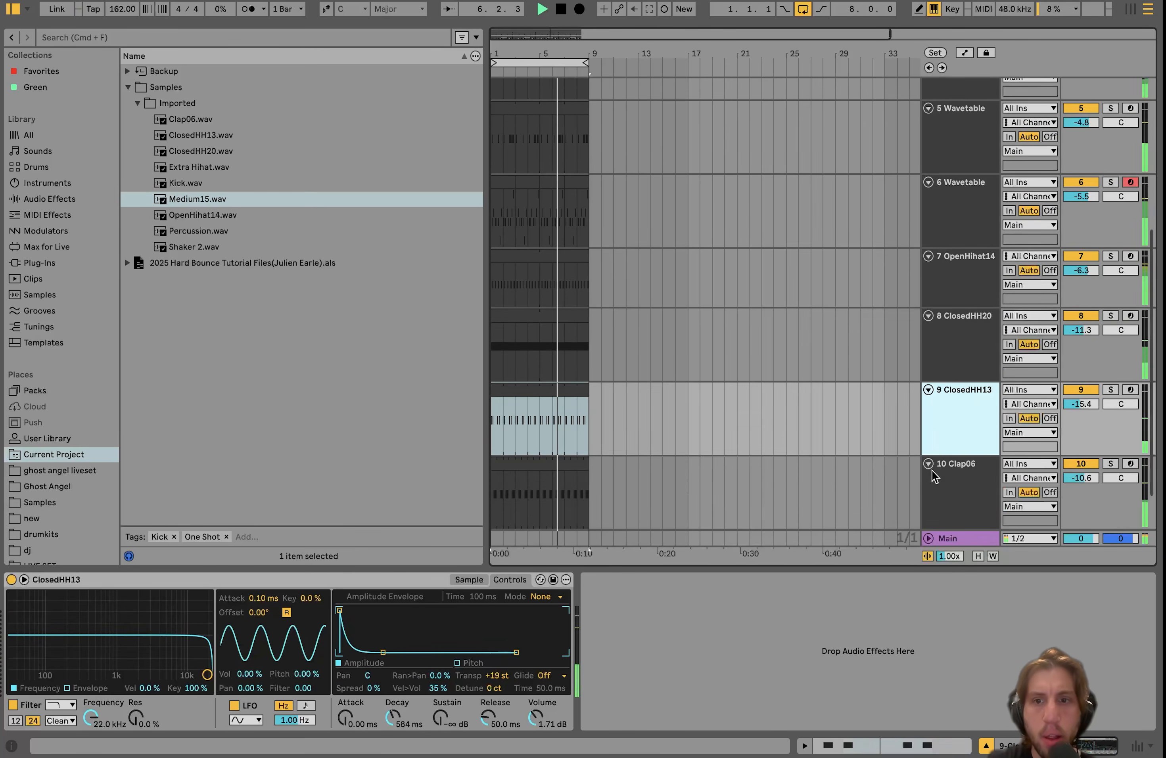
{"action": "left_click", "coordinate": [954, 470]}
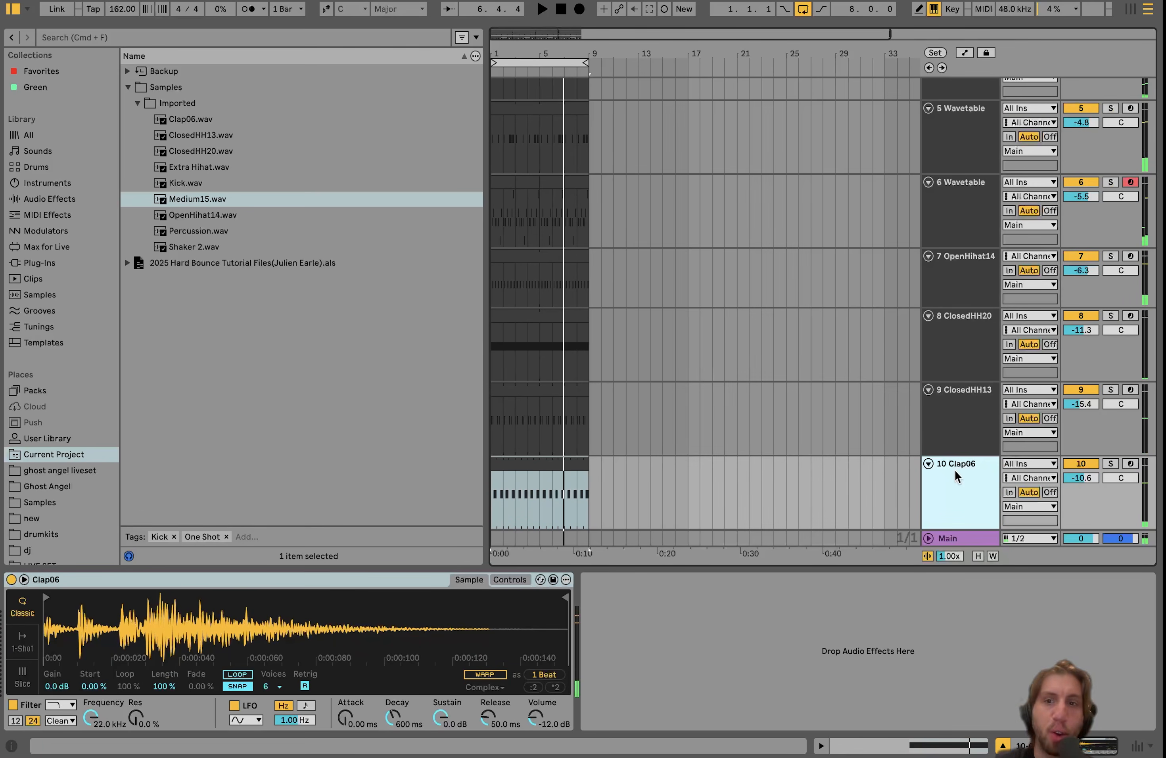
Solo Clap06, play it alone, and unsolo it to hear it within the full mix.
{"action": "left_click", "coordinate": [1108, 465]}
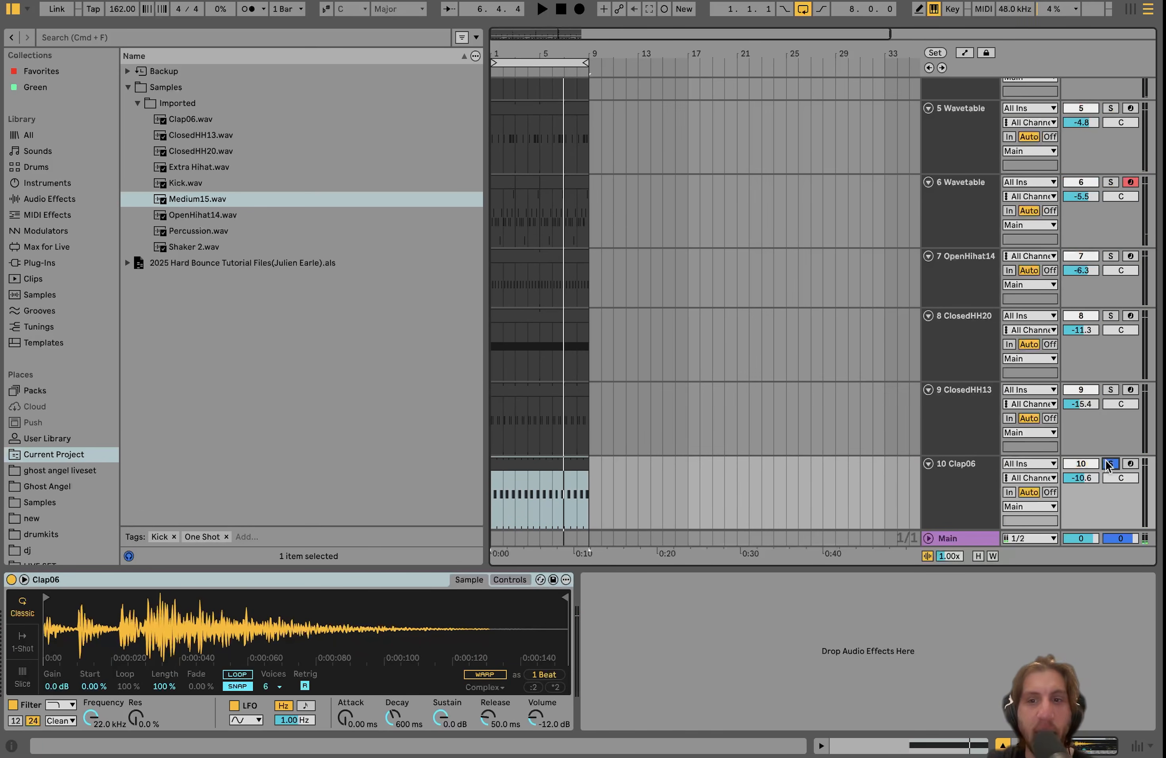
{"action": "key", "text": "space"}
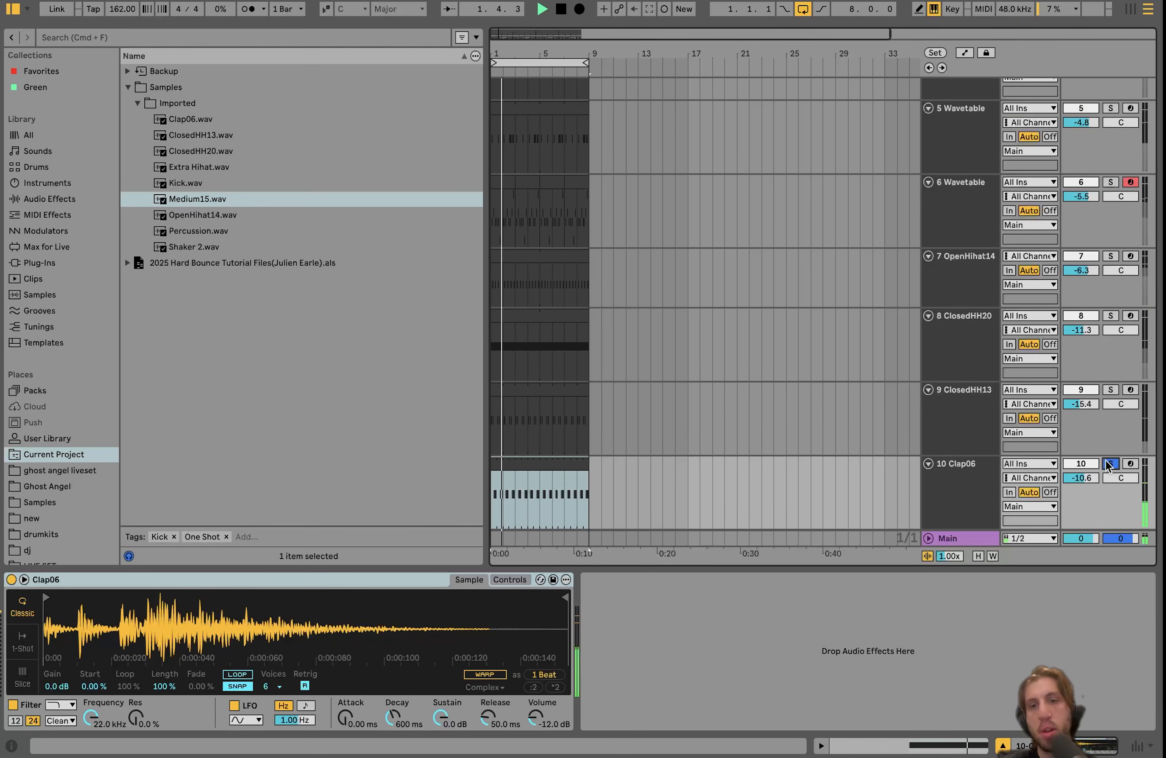
{"action": "left_click", "coordinate": [1107, 465]}
{"action": "left_click", "coordinate": [965, 492]}
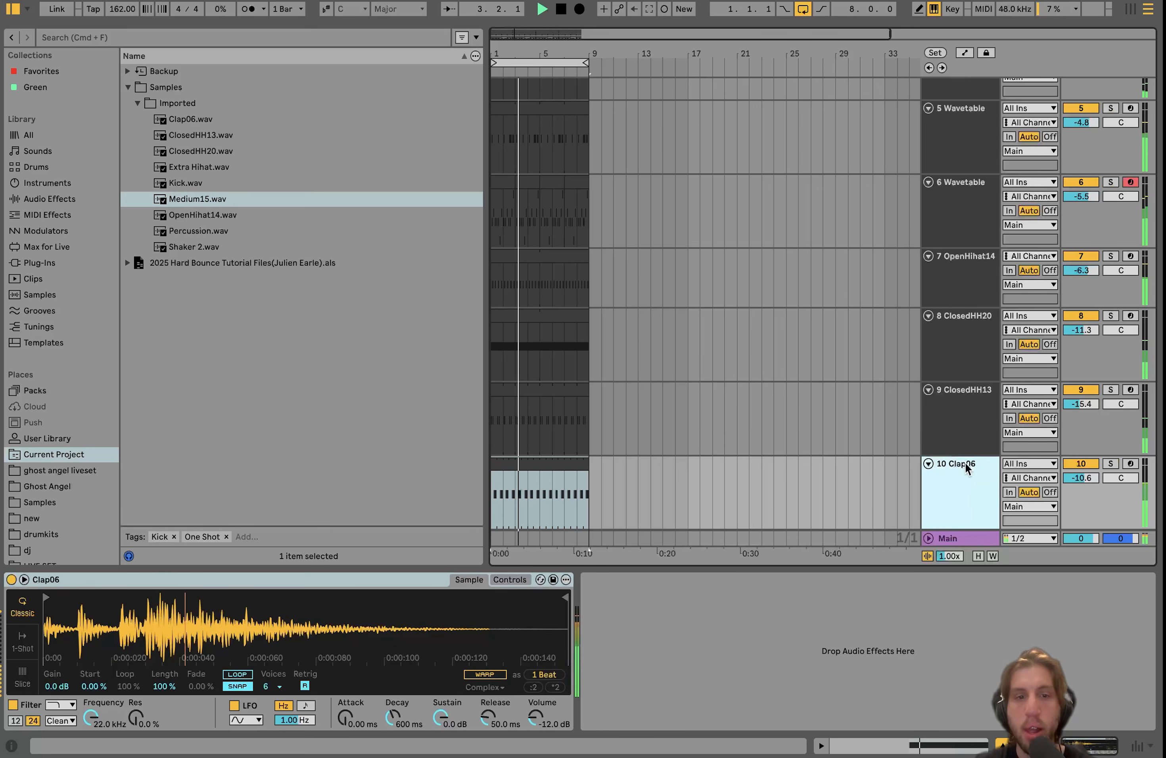
Toggle the Clap06 solo on and off again and play the full mix from the start.
{"action": "left_click", "coordinate": [1109, 465]}
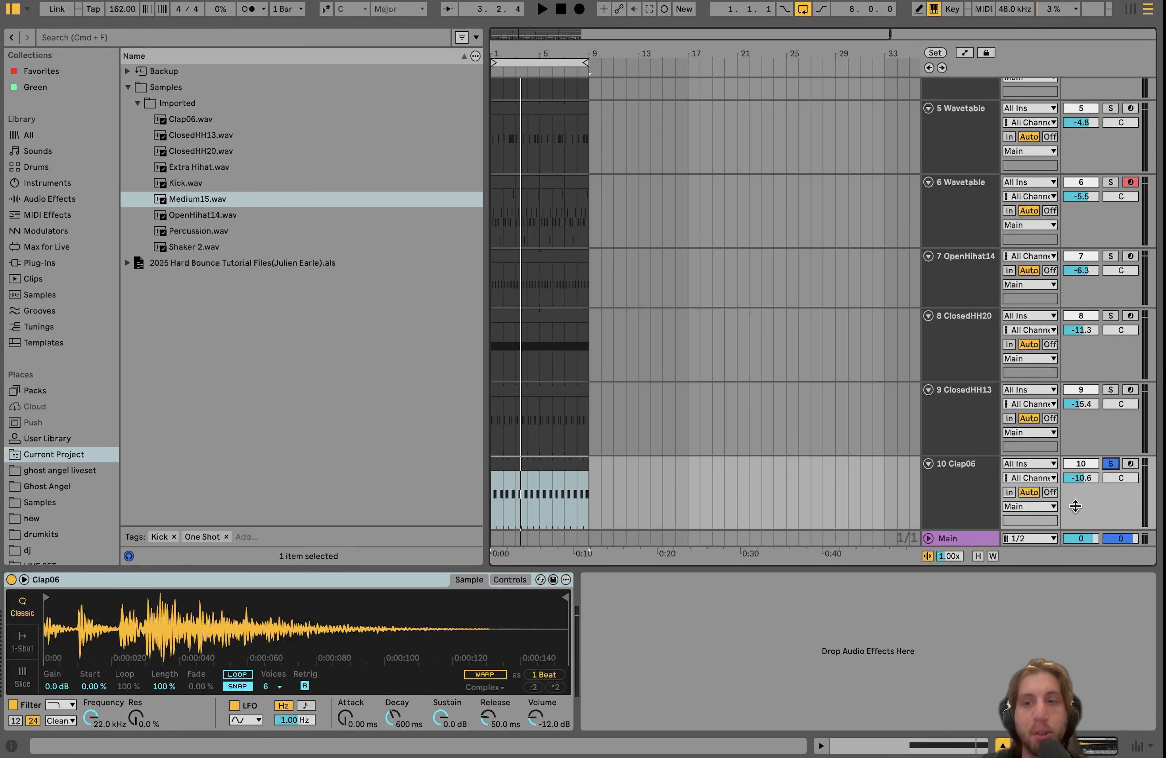
{"action": "left_click", "coordinate": [1111, 466]}
{"action": "key", "text": "space"}
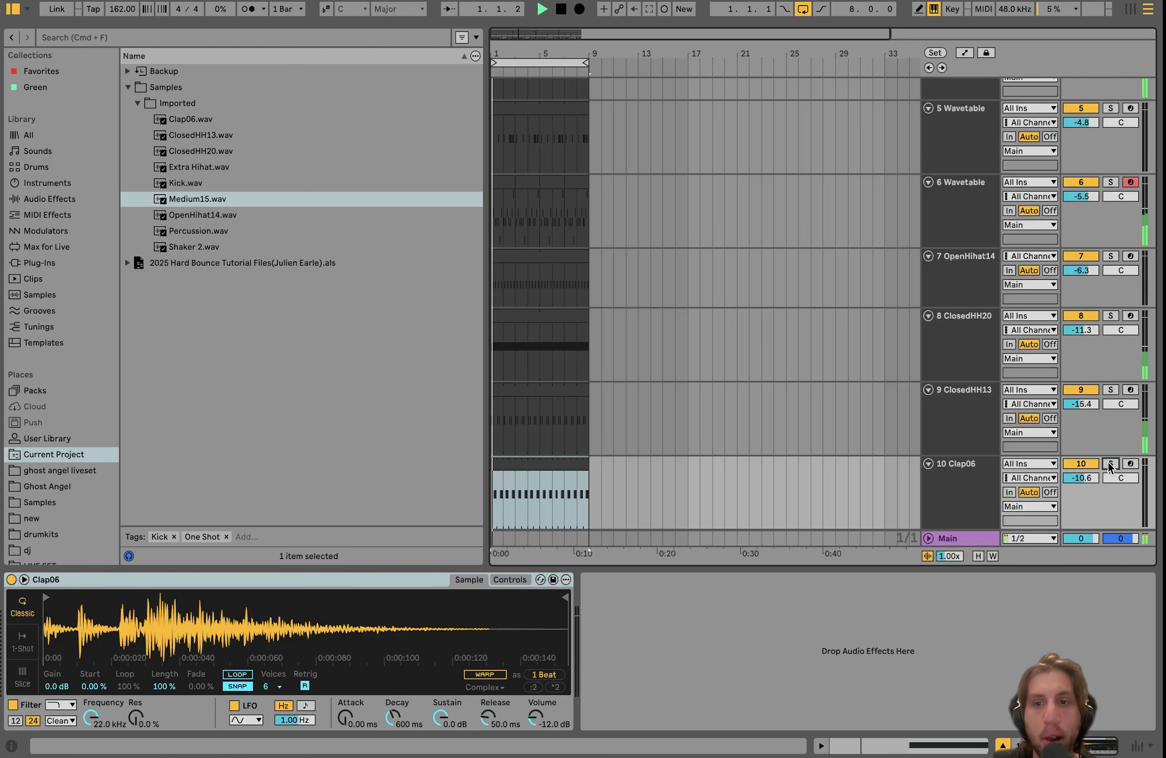
Select the four drum tracks from OpenHihat14 through Clap06 and solo them together.
{"action": "left_click", "coordinate": [964, 490]}
{"action": "scroll", "coordinate": [963, 489], "scroll_direction": "down", "scroll_amount": 2}
{"action": "scroll", "coordinate": [964, 490], "scroll_direction": "up", "scroll_amount": 1}
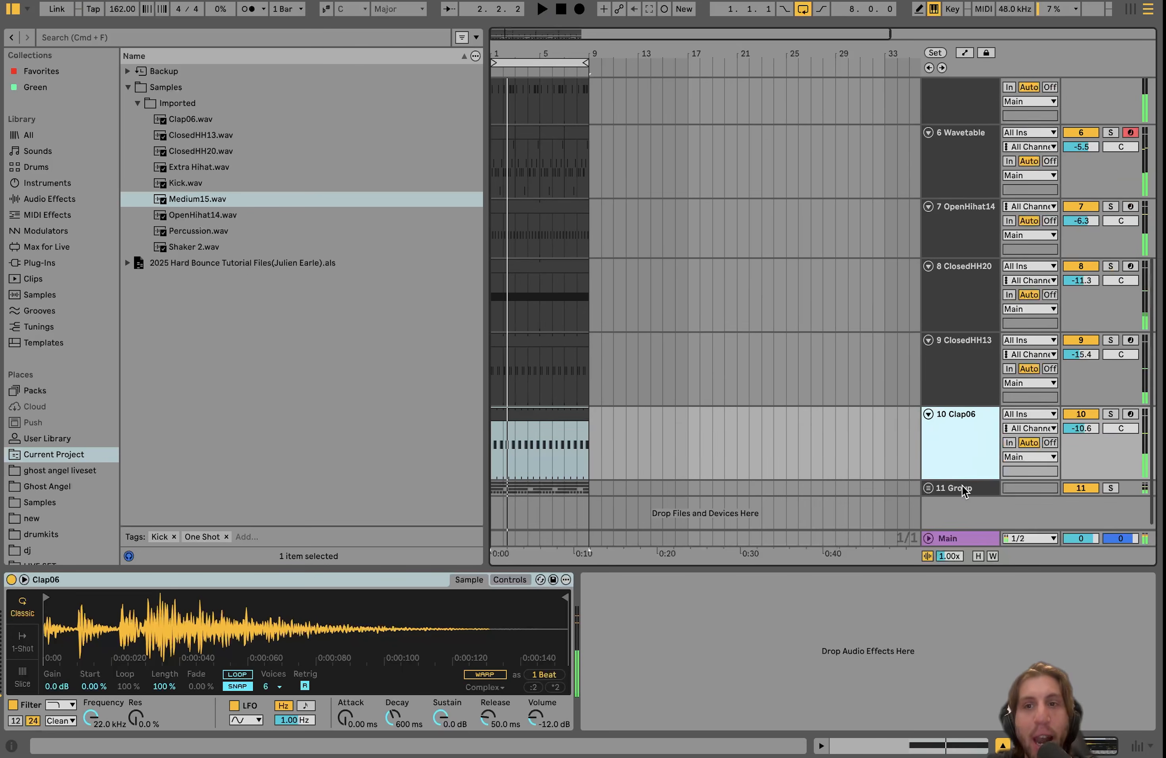
{"action": "left_click", "coordinate": [960, 242], "text": "shift"}
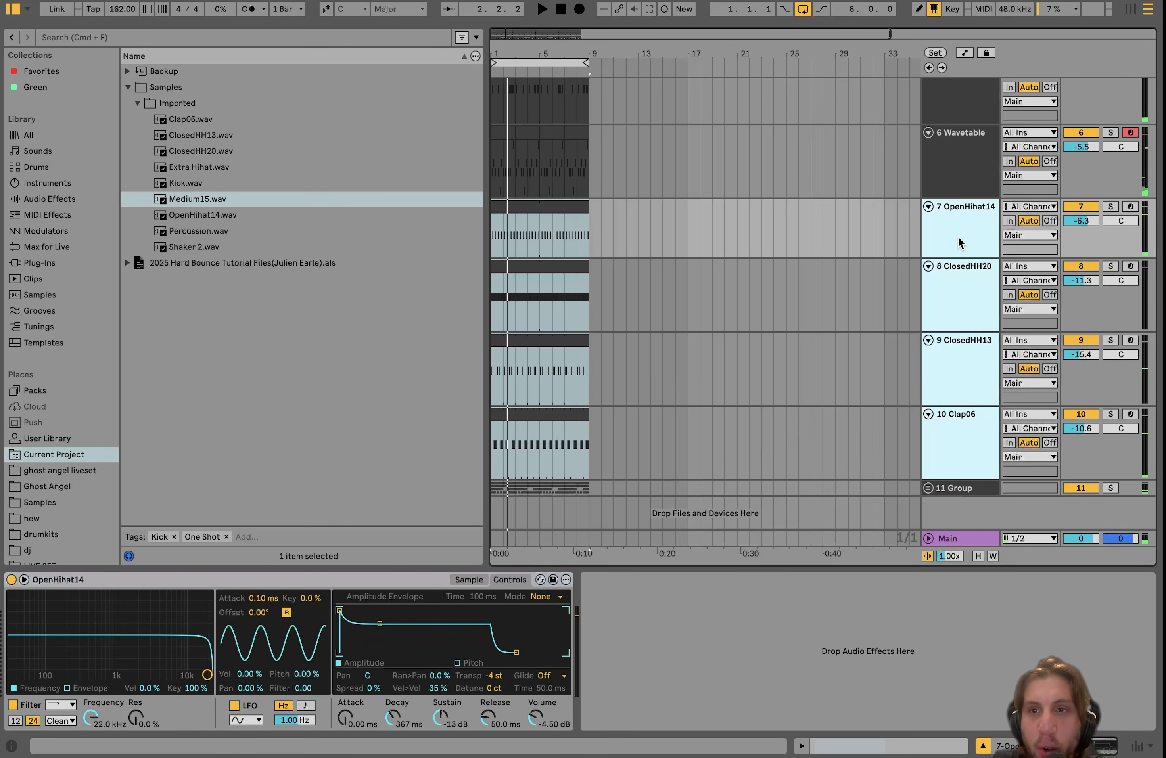
{"action": "left_click", "coordinate": [1109, 207]}
{"action": "scroll", "coordinate": [1111, 209], "scroll_direction": "up", "scroll_amount": 5}
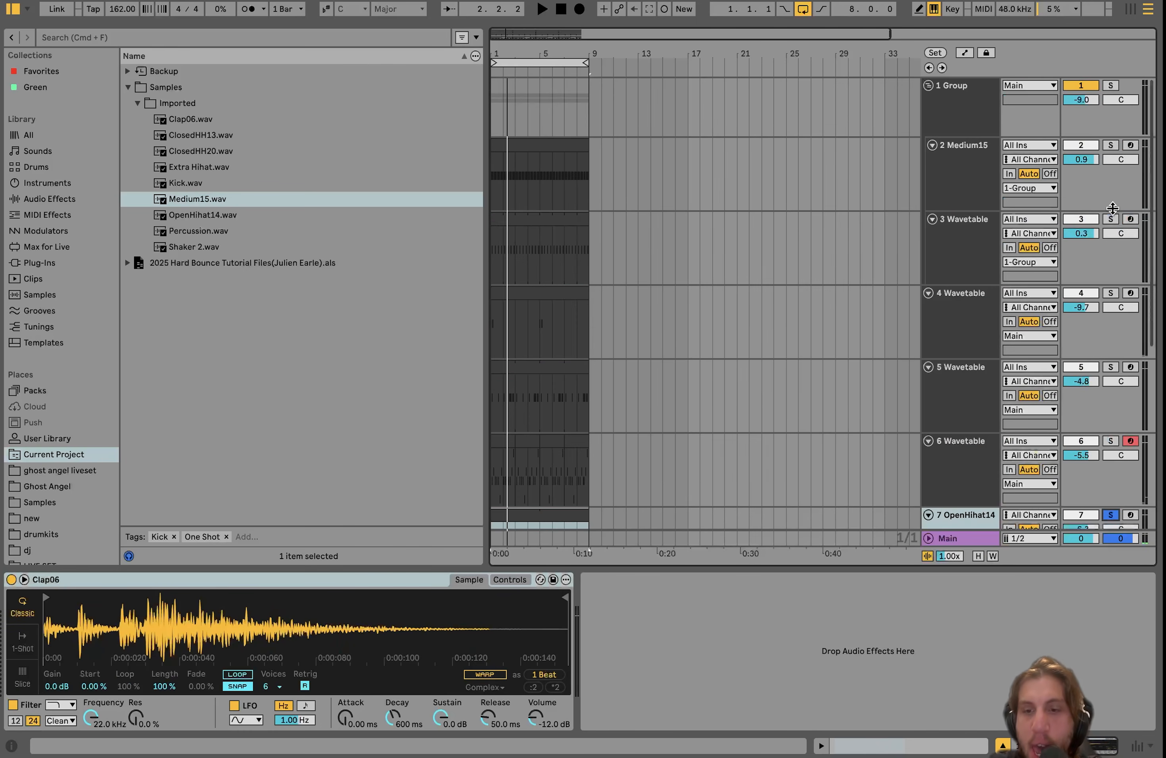
Add the 1 Group track to the solo and play it together with the four drum tracks.
{"action": "left_click", "coordinate": [1110, 85]}
{"action": "key", "text": "space"}
{"action": "scroll", "coordinate": [1015, 443], "scroll_direction": "down", "scroll_amount": 5}
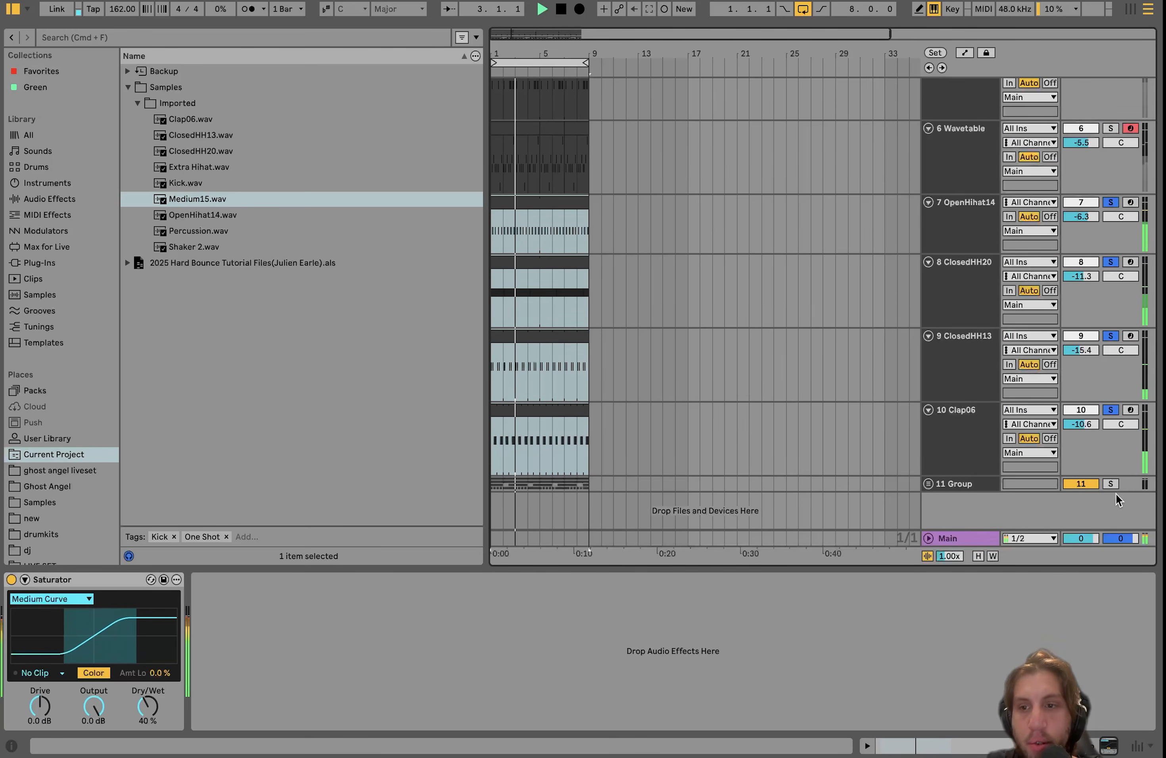
Add 11 Group to the solo, unfold it while listening to the combined parts, and select the group track.
{"action": "left_click", "coordinate": [955, 488]}
{"action": "left_click", "coordinate": [929, 485]}
{"action": "scroll", "coordinate": [929, 486], "scroll_direction": "down", "scroll_amount": 7}
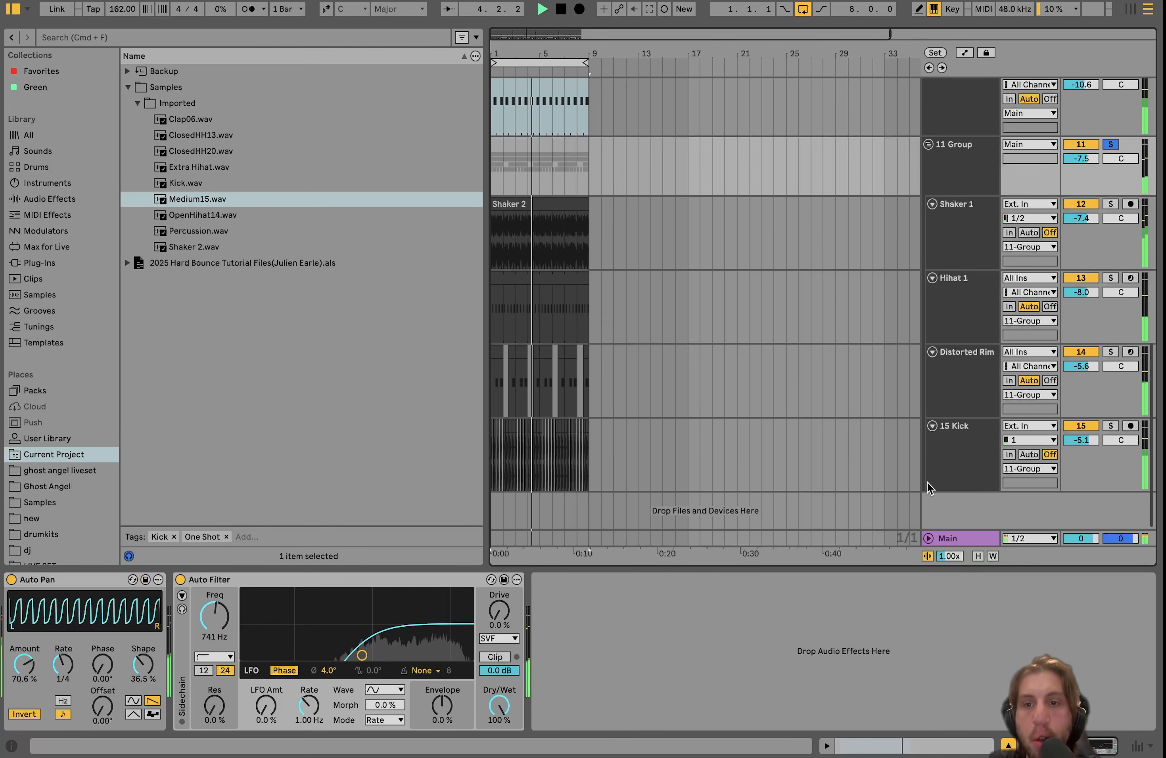
{"action": "key", "text": "space"}
{"action": "left_click", "coordinate": [958, 155]}
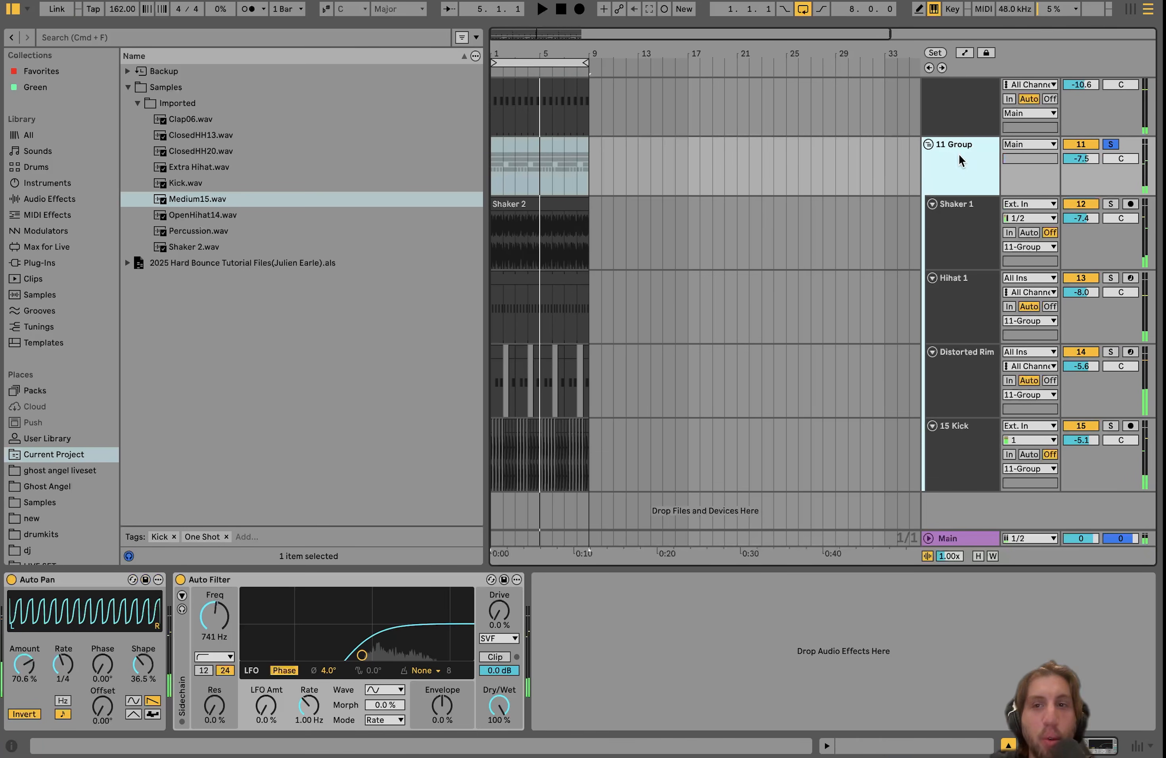
Solo 11 Group on its own, play it, and bypass its Auto Filter and Auto Pan.
{"action": "left_click", "coordinate": [1111, 145]}
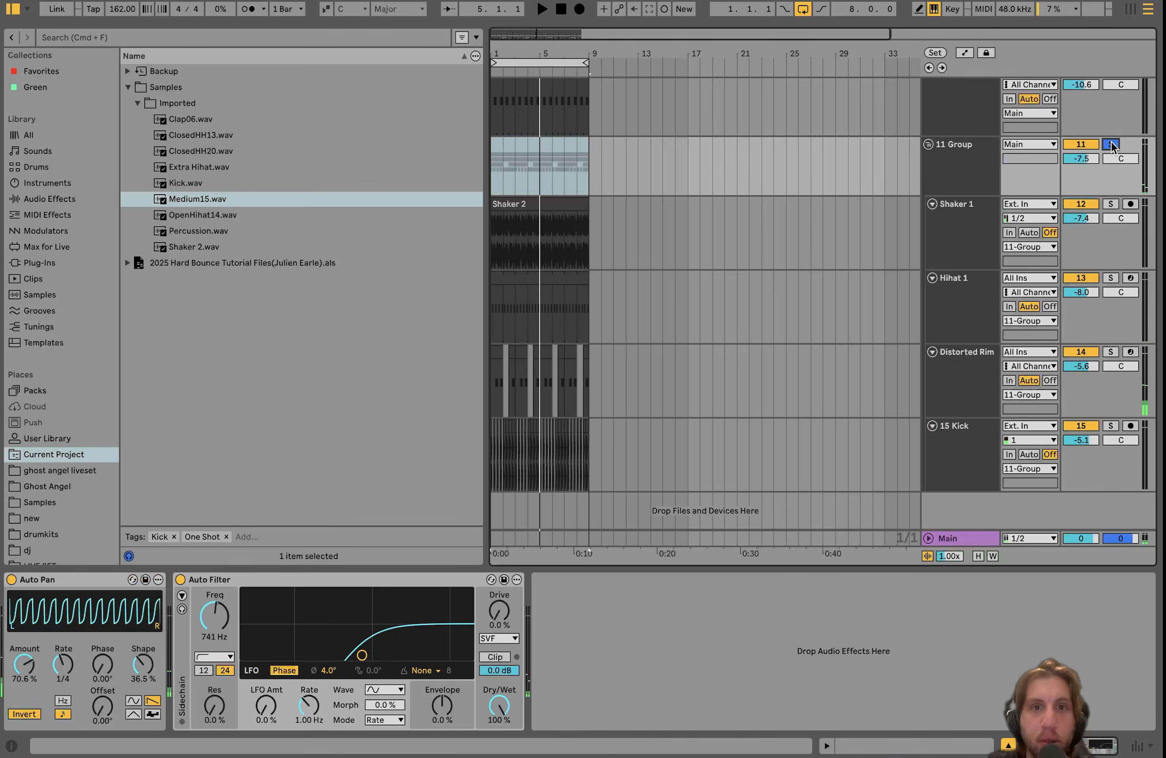
{"action": "key", "text": "space"}
{"action": "left_click", "coordinate": [964, 182]}
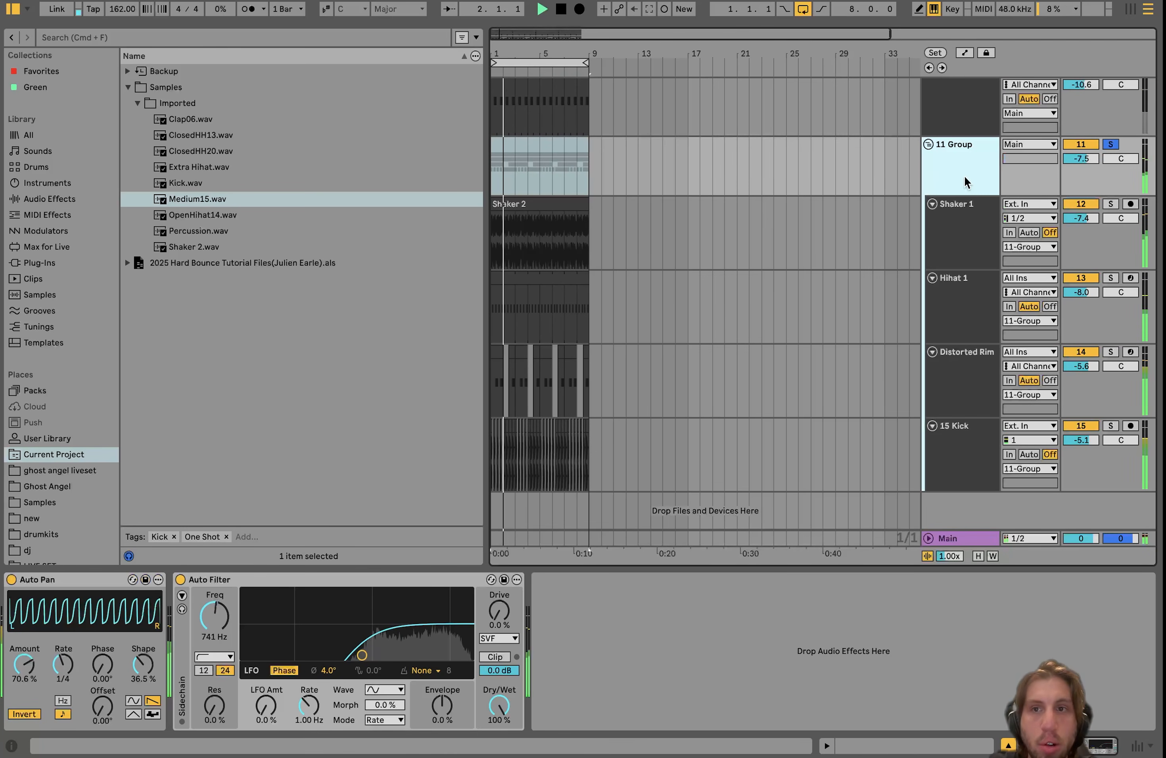
{"action": "left_click", "coordinate": [180, 580]}
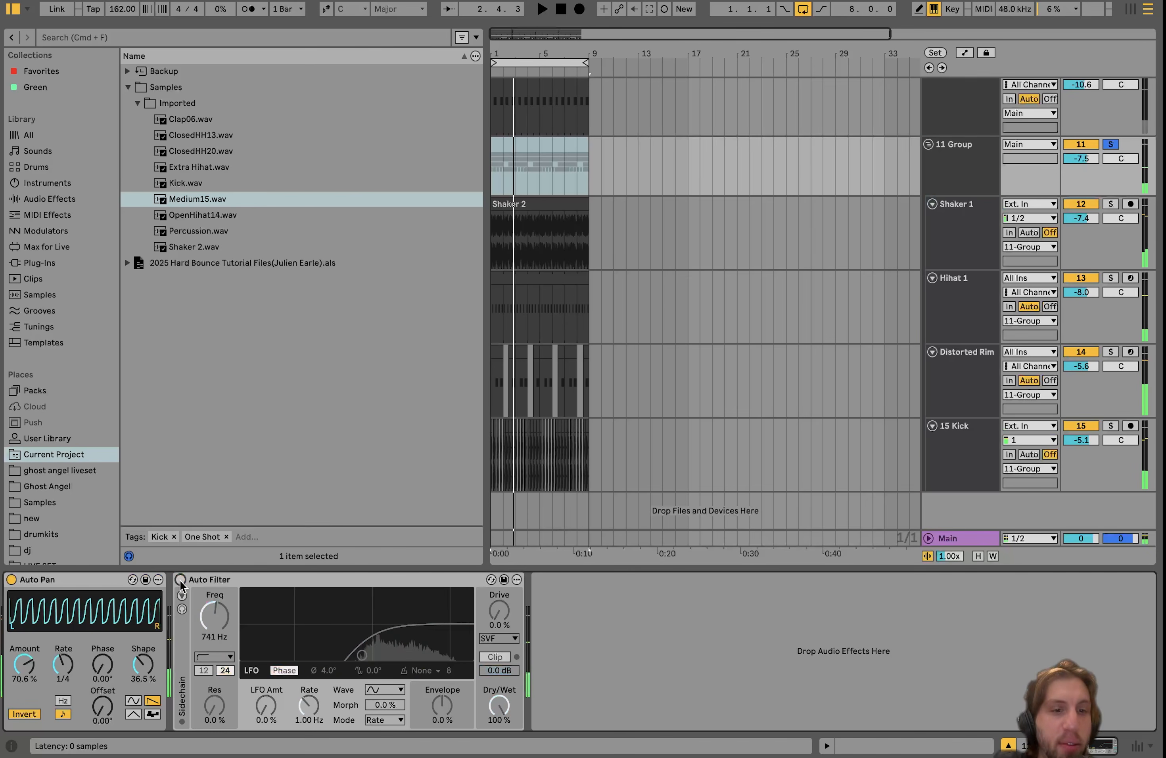
{"action": "left_click", "coordinate": [11, 579]}
Solo Shaker 1 and play it with its Auto Filter Legacy and Auto Pan bypassed.
{"action": "left_click", "coordinate": [526, 206]}
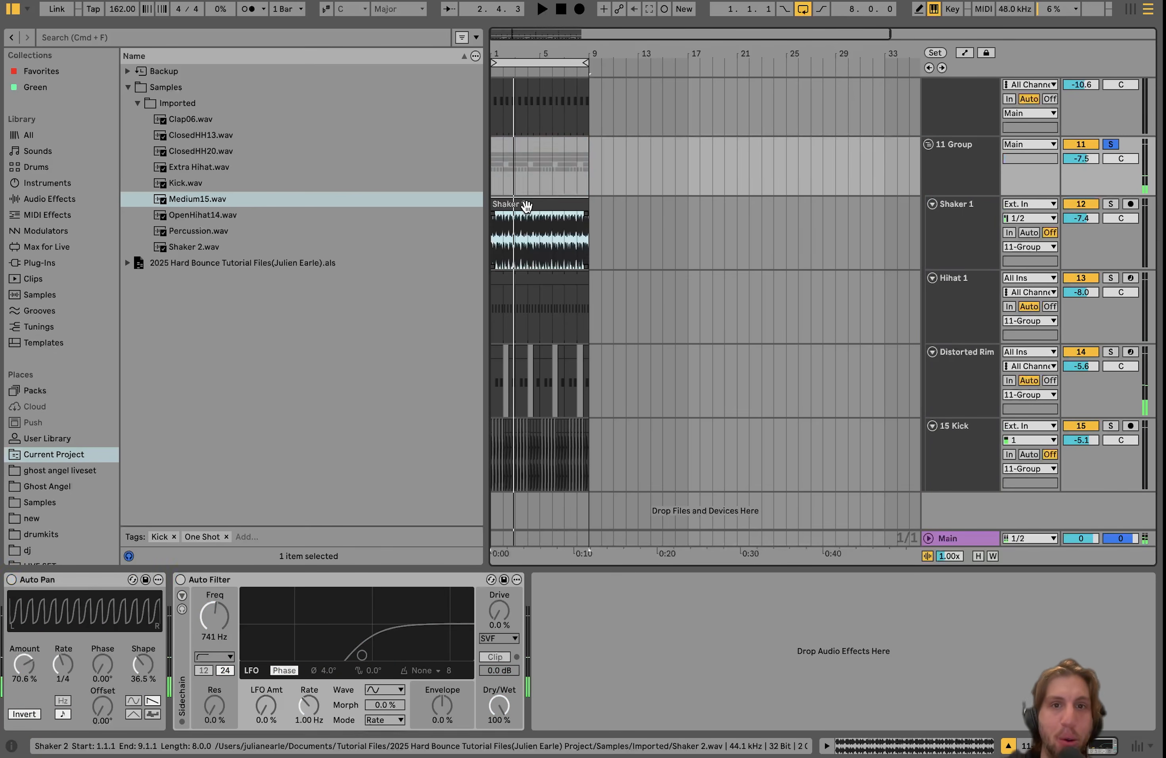
{"action": "left_click", "coordinate": [1140, 267]}
{"action": "left_click", "coordinate": [1110, 205]}
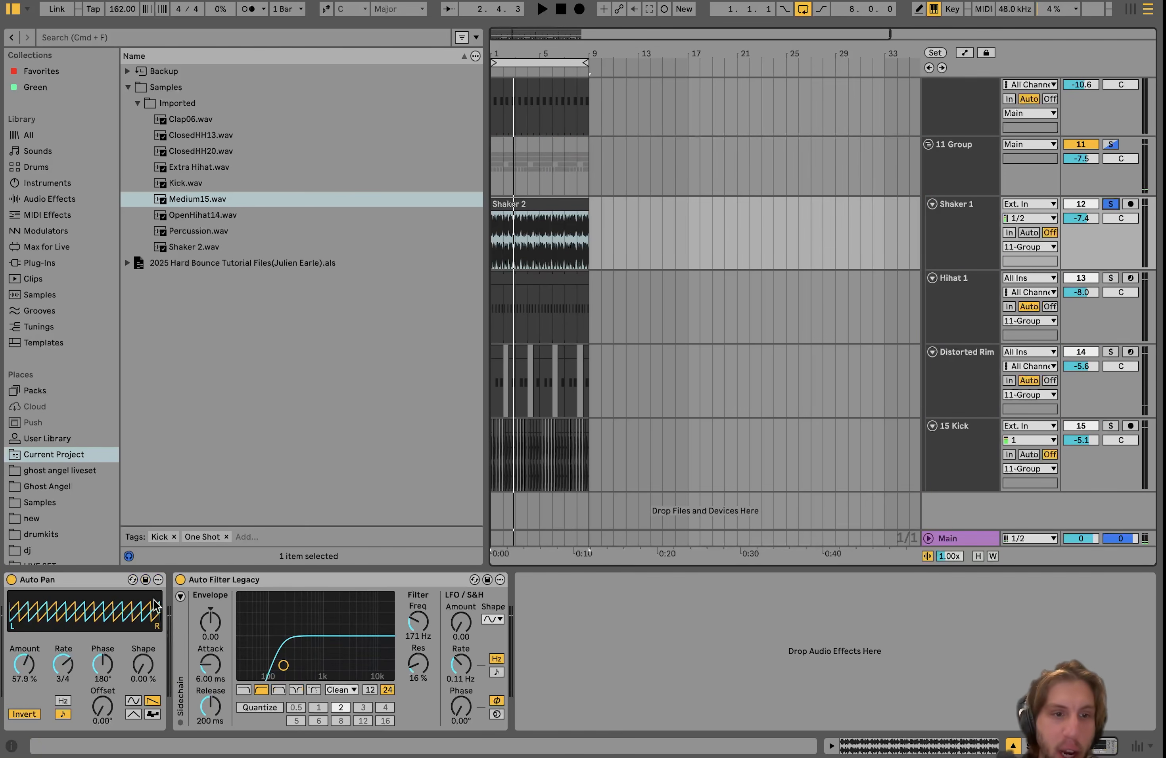
{"action": "left_click", "coordinate": [180, 579]}
{"action": "key", "text": "space"}
{"action": "left_click", "coordinate": [11, 579]}
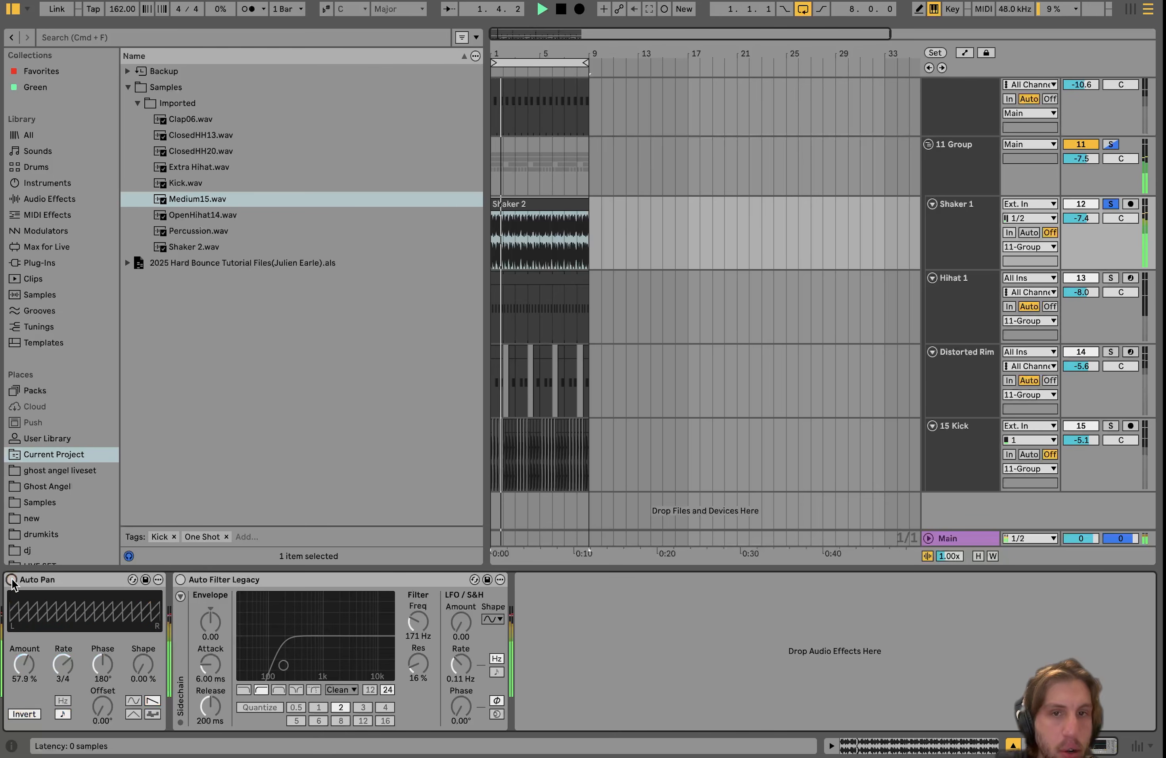
Open the Shaker 2 clip's waveform for inspection and play the loop from the start.
{"action": "double_click", "coordinate": [534, 203]}
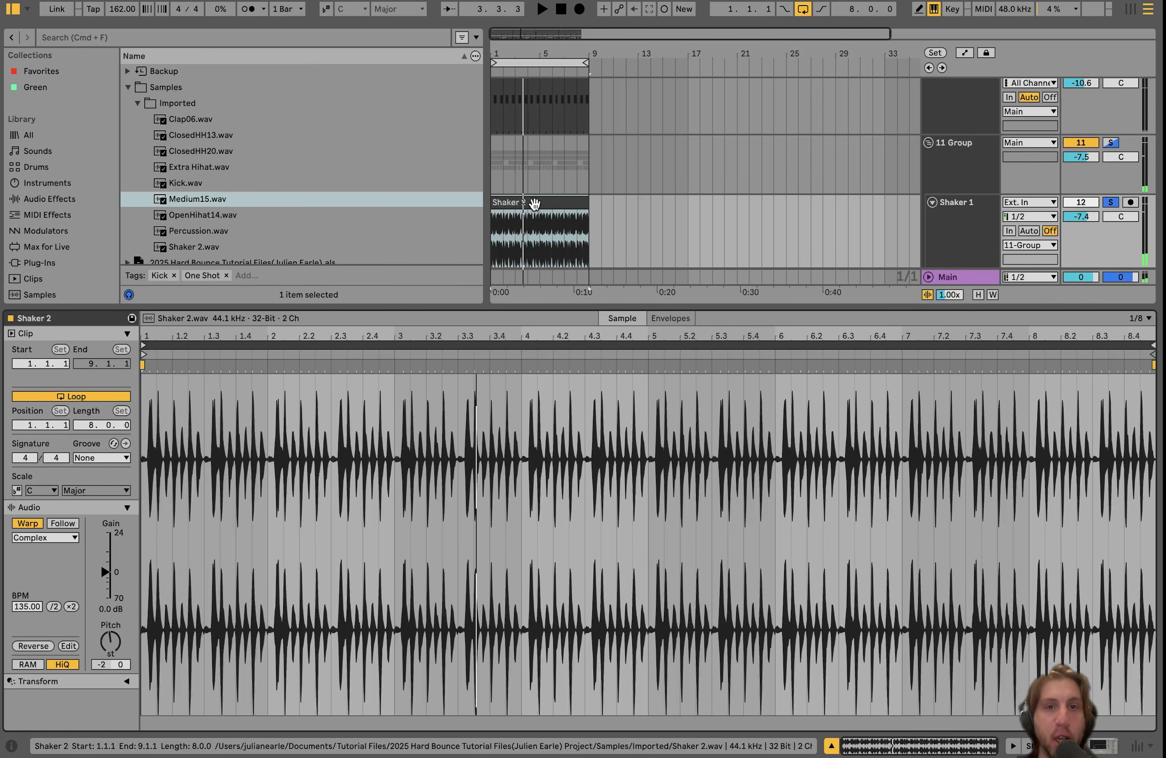
{"action": "key", "text": "z"}
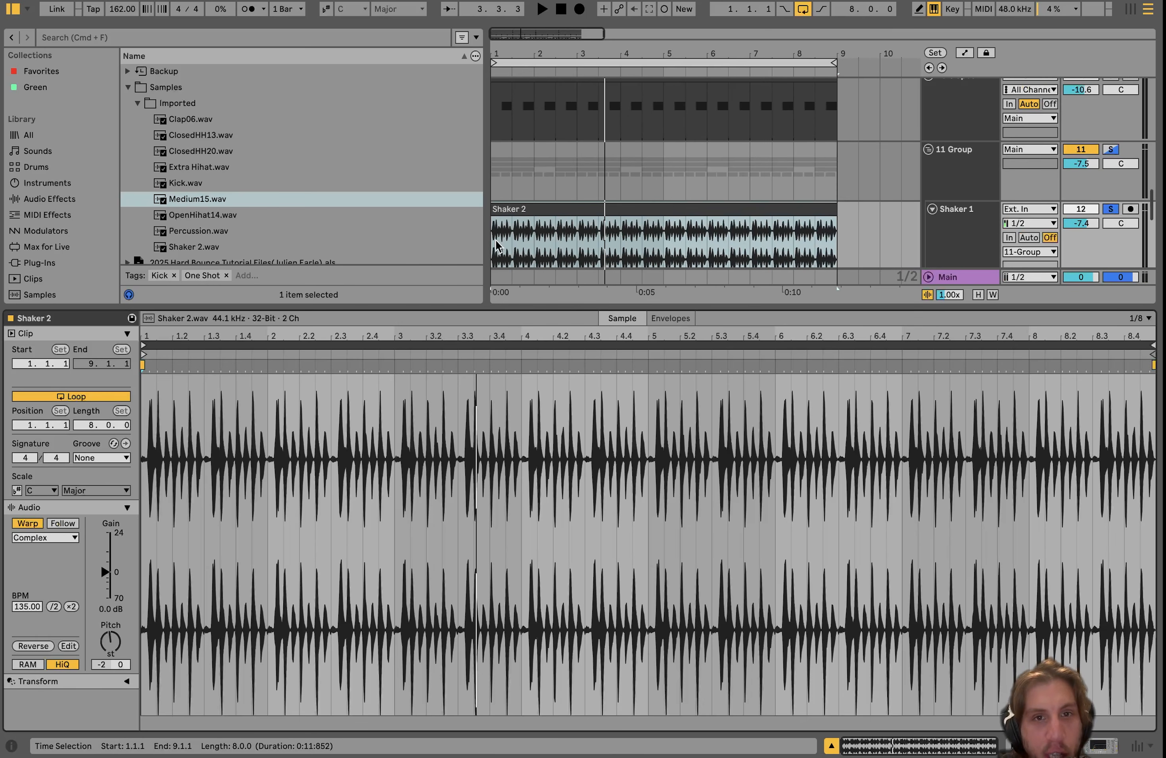
{"action": "scroll", "coordinate": [497, 241], "scroll_direction": "up", "scroll_amount": 3}
{"action": "scroll", "coordinate": [496, 241], "scroll_direction": "down", "scroll_amount": 3}
{"action": "key", "text": "space"}
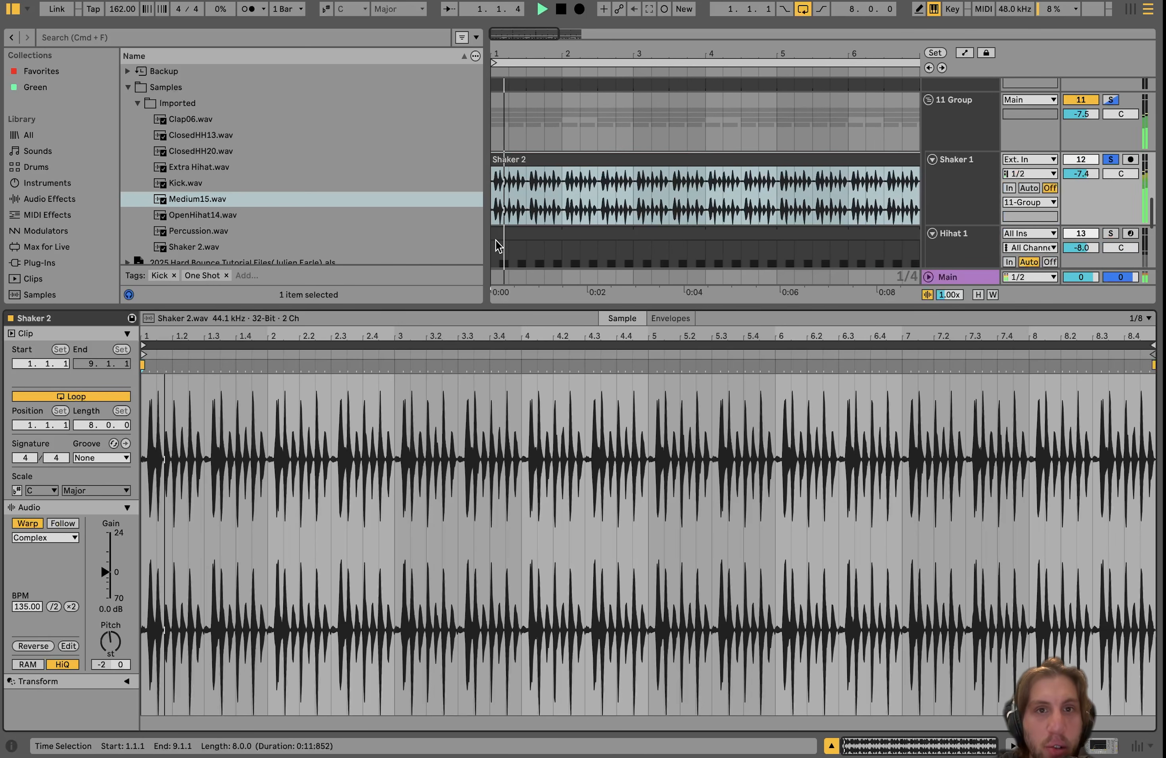
Consolidate the shaker's first two beats, 1.1.1 to 1.3.1, into a separate clip and turn on its loop.
{"action": "left_click_drag", "start_coordinate": [526, 202], "coordinate": [464, 203]}
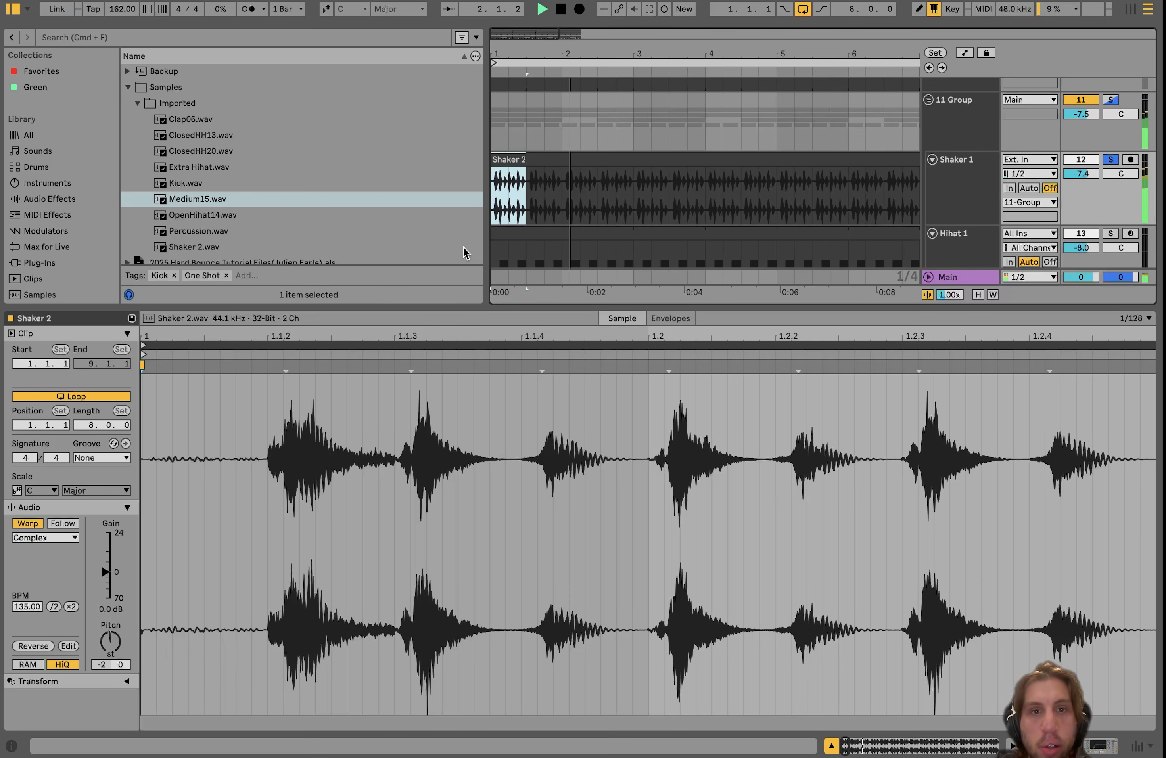
{"action": "key", "text": "space"}
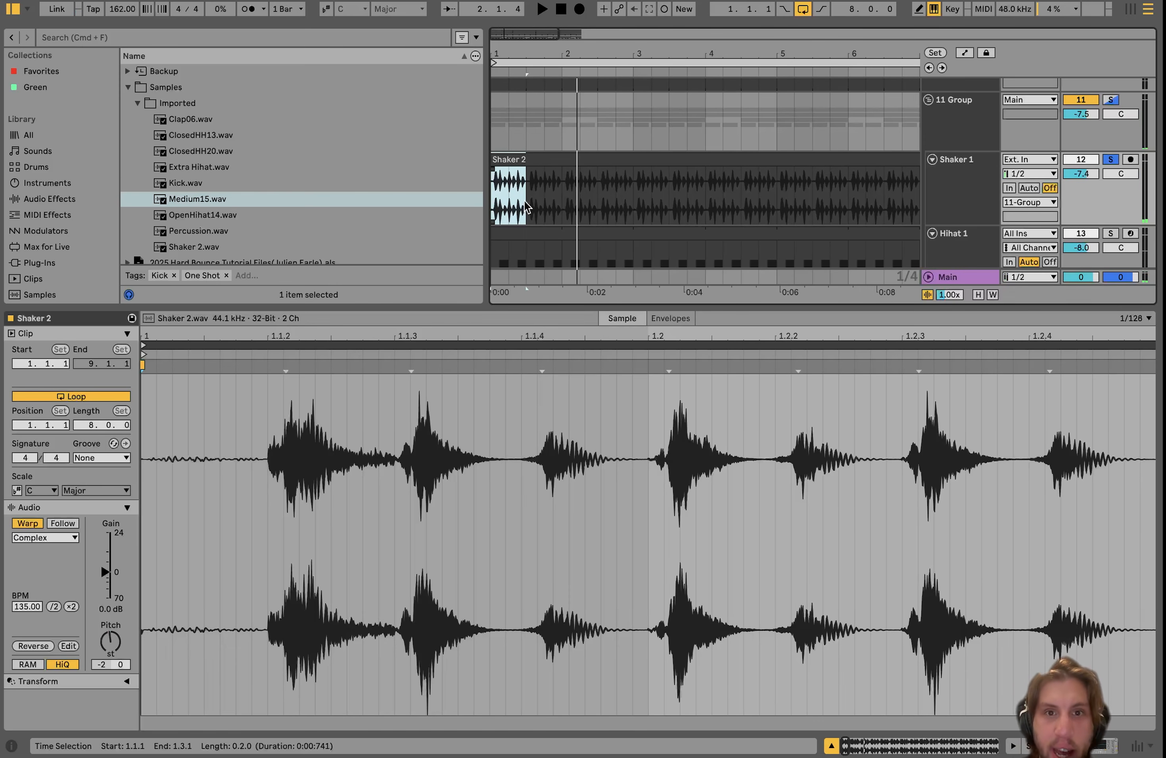
{"action": "key", "text": "super+j"}
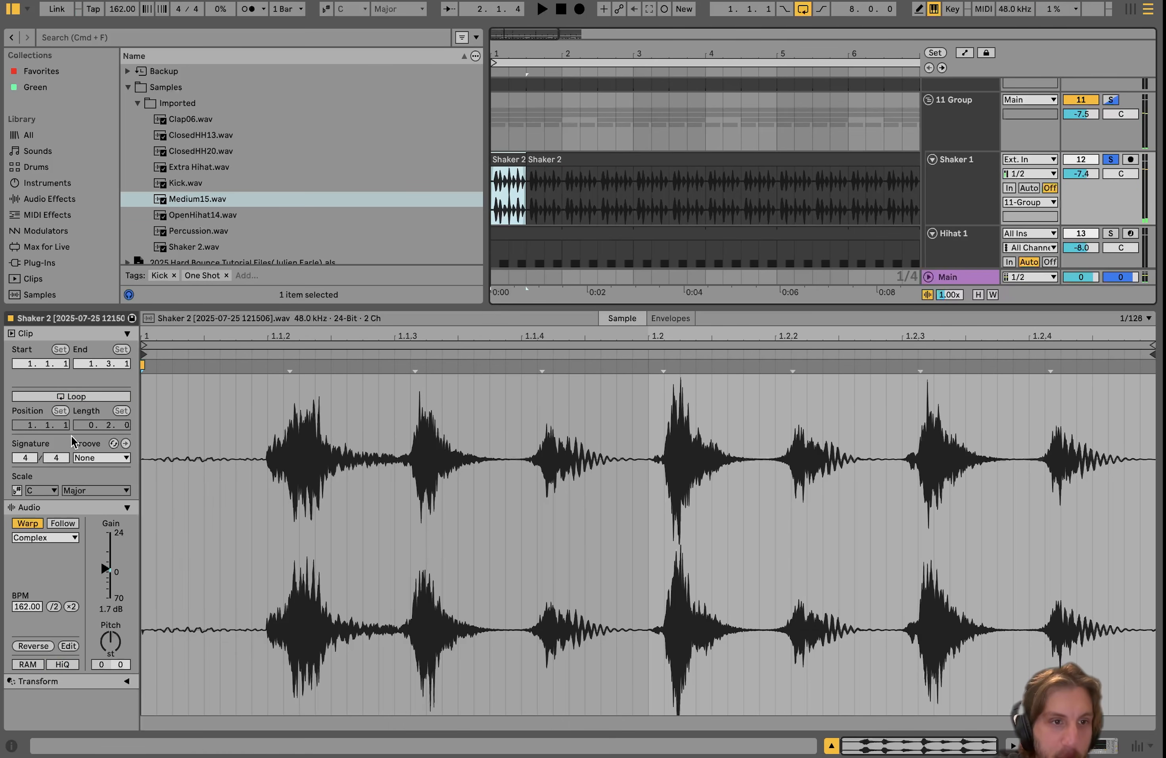
{"action": "left_click", "coordinate": [69, 397]}
Extend the looped two-beat shaker clip to bar 9, play it, and bring back the Shaker 1 effects.
{"action": "scroll", "coordinate": [569, 147], "scroll_direction": "down", "scroll_amount": 3}
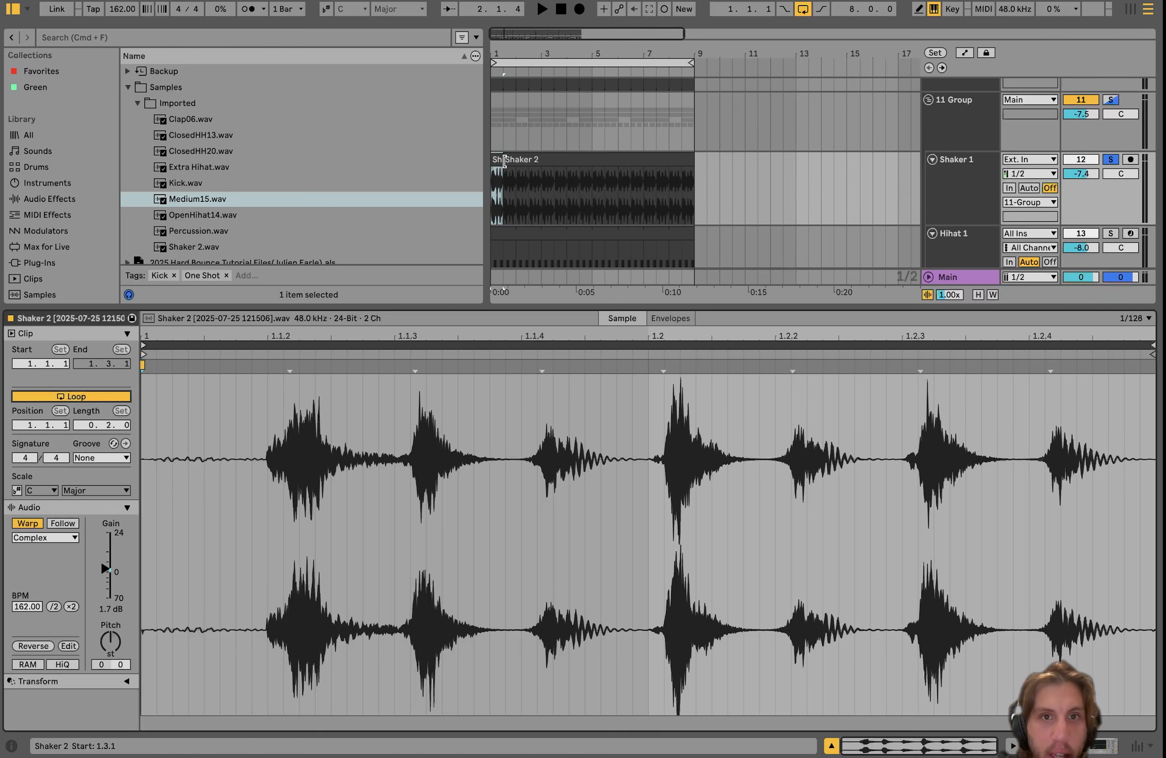
{"action": "left_click_drag", "start_coordinate": [498, 157], "coordinate": [694, 157]}
{"action": "key", "text": "space"}
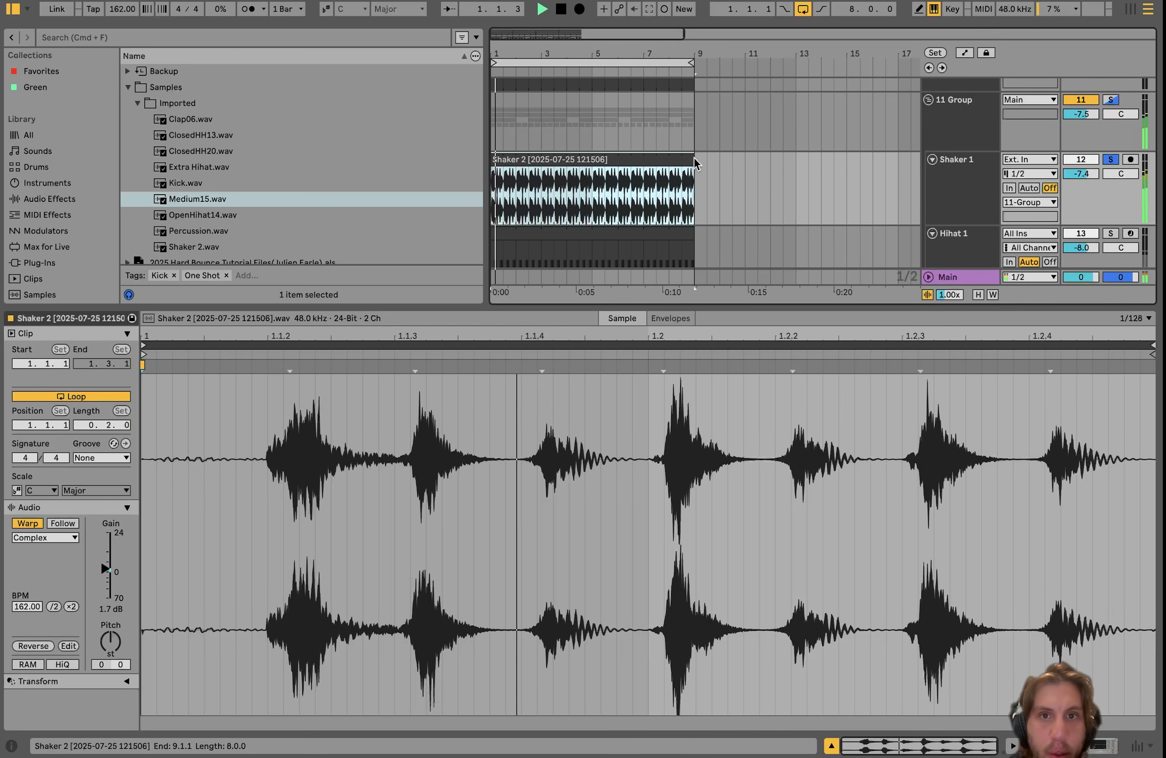
{"action": "left_click", "coordinate": [965, 178]}
{"action": "double_click", "coordinate": [965, 174]}
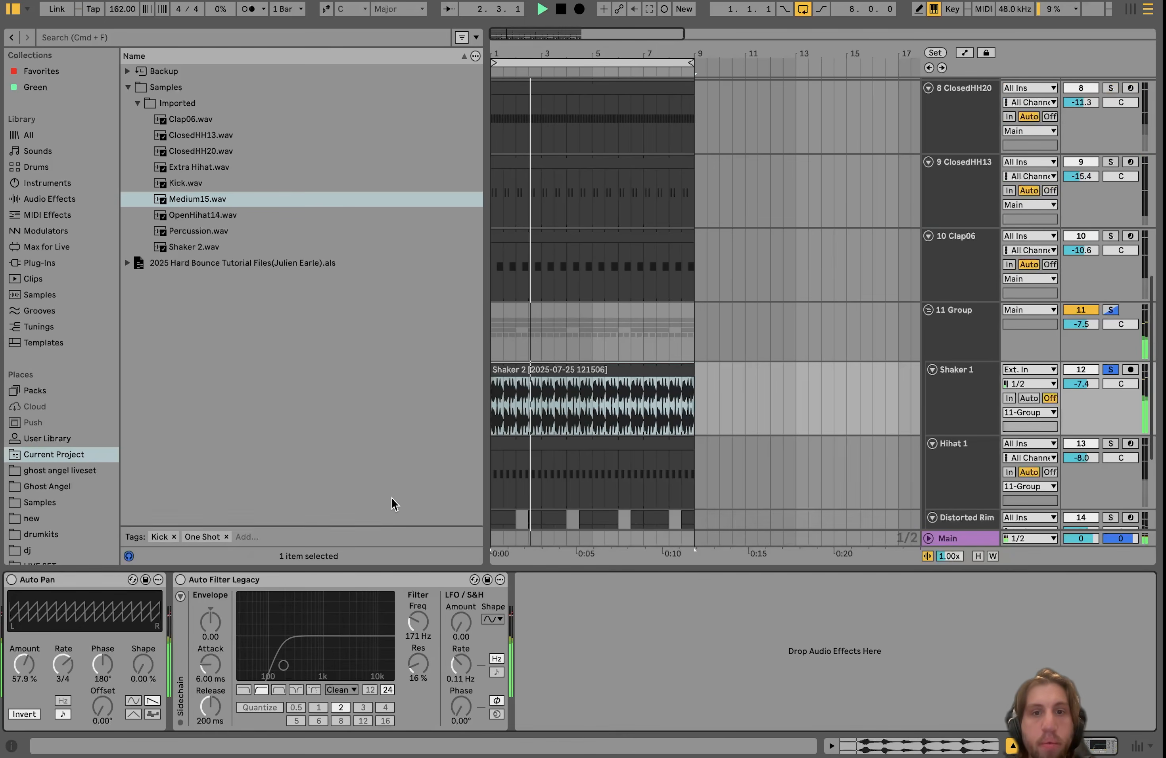
{"action": "key", "text": "space"}
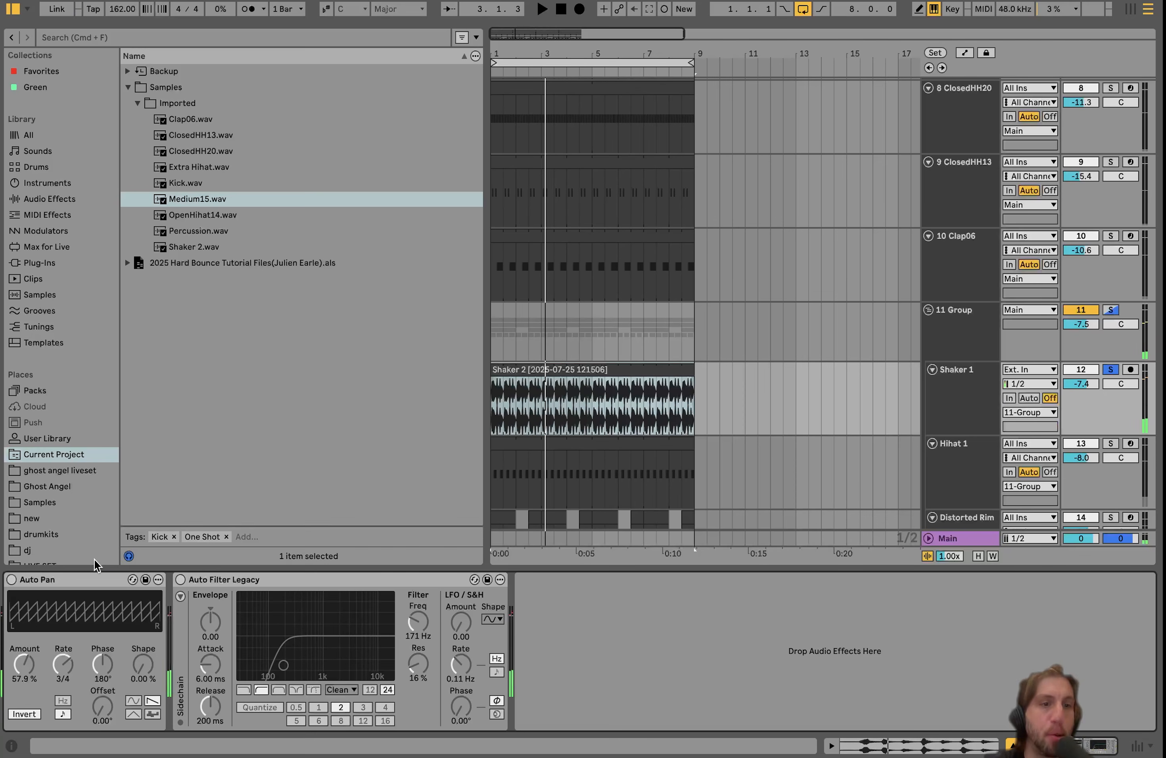
Re-enable Auto Pan and Auto Filter Legacy on Shaker 1 and audition the processed loop.
{"action": "left_click", "coordinate": [86, 576]}
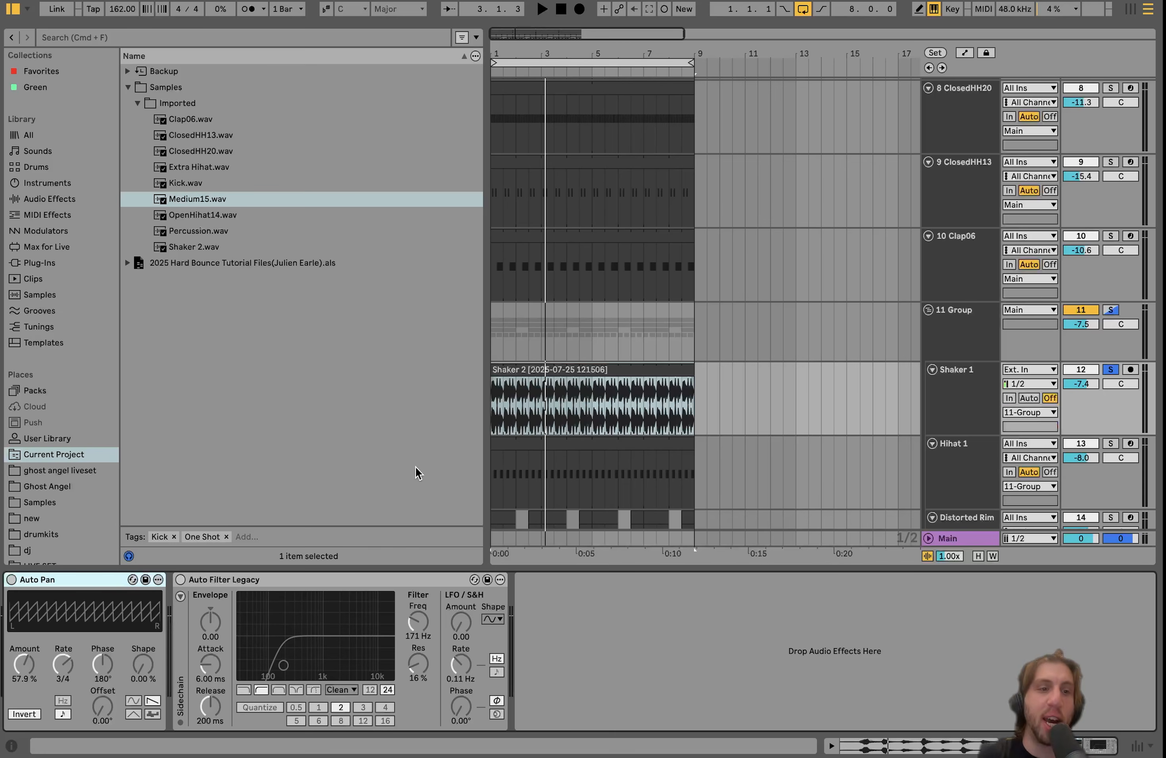
{"action": "left_click", "coordinate": [11, 580]}
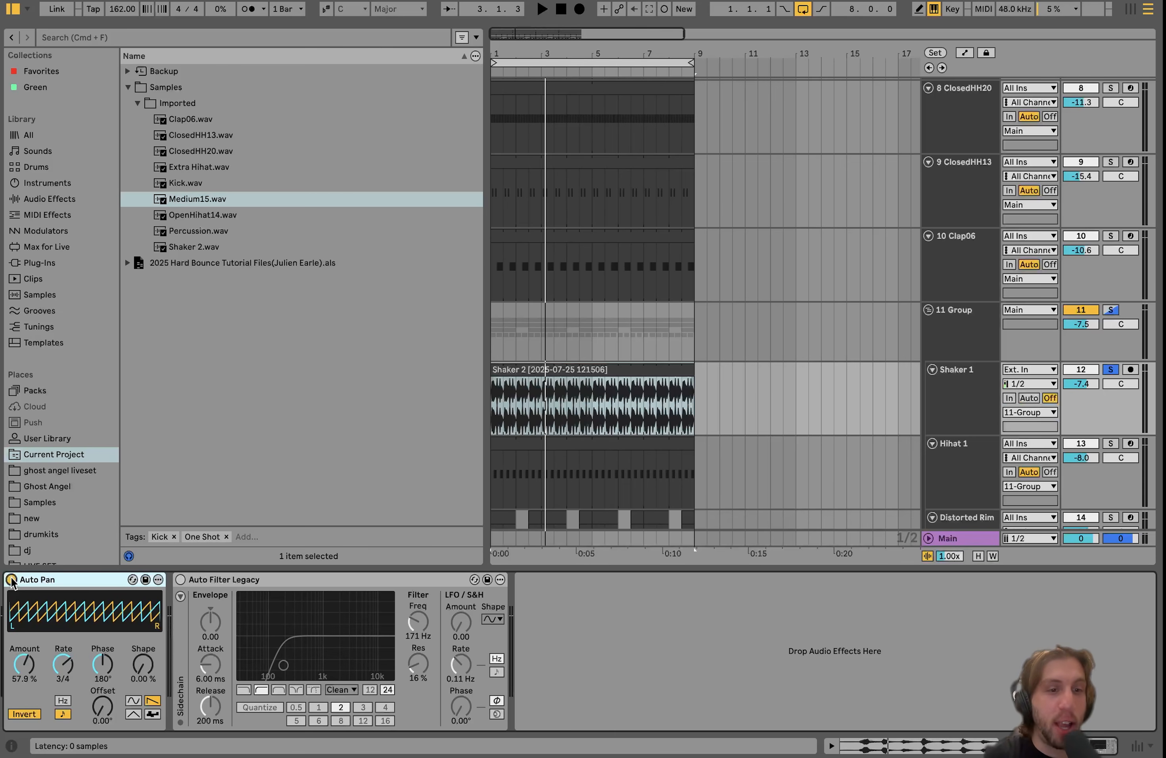
{"action": "key", "text": "space"}
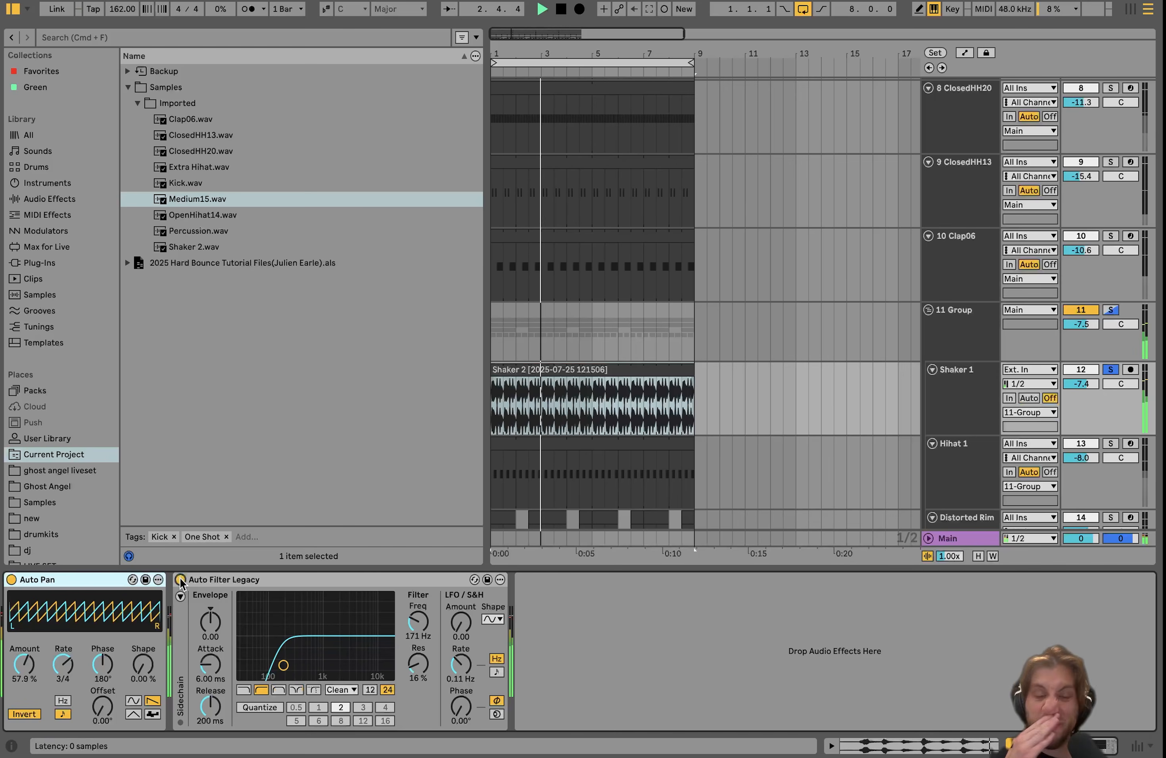
{"action": "key", "text": "space"}
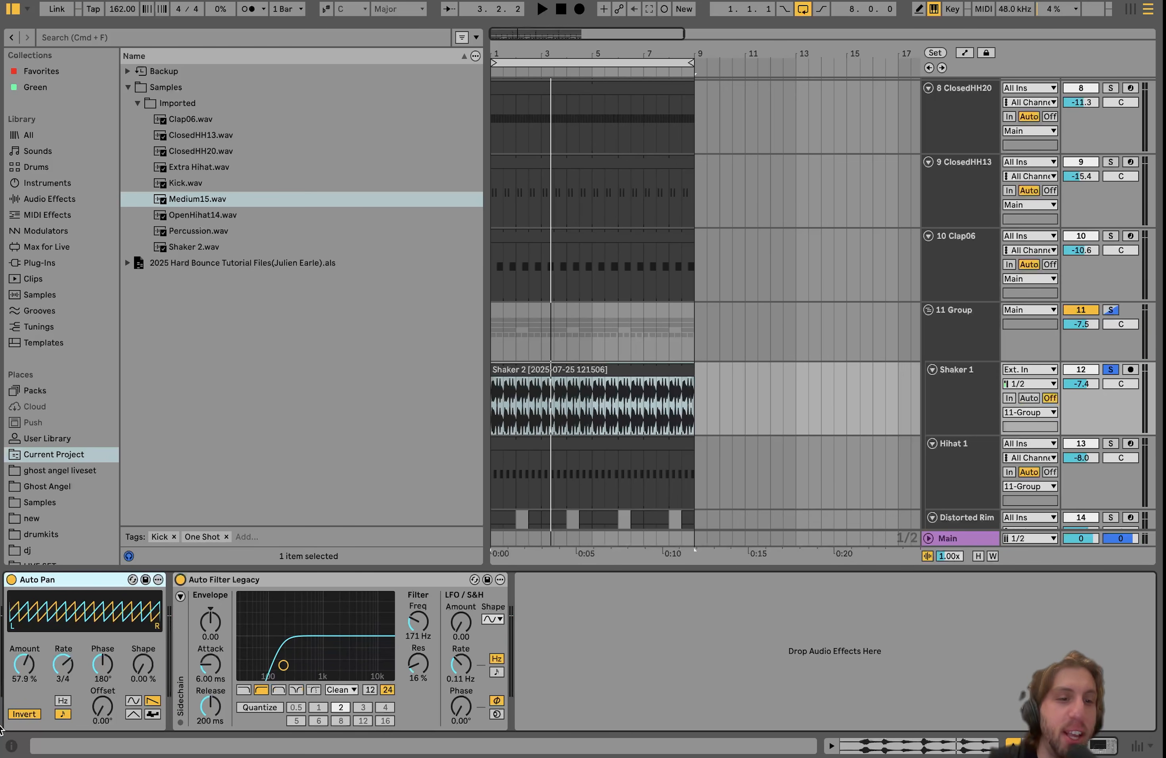
{"action": "key", "text": "space"}
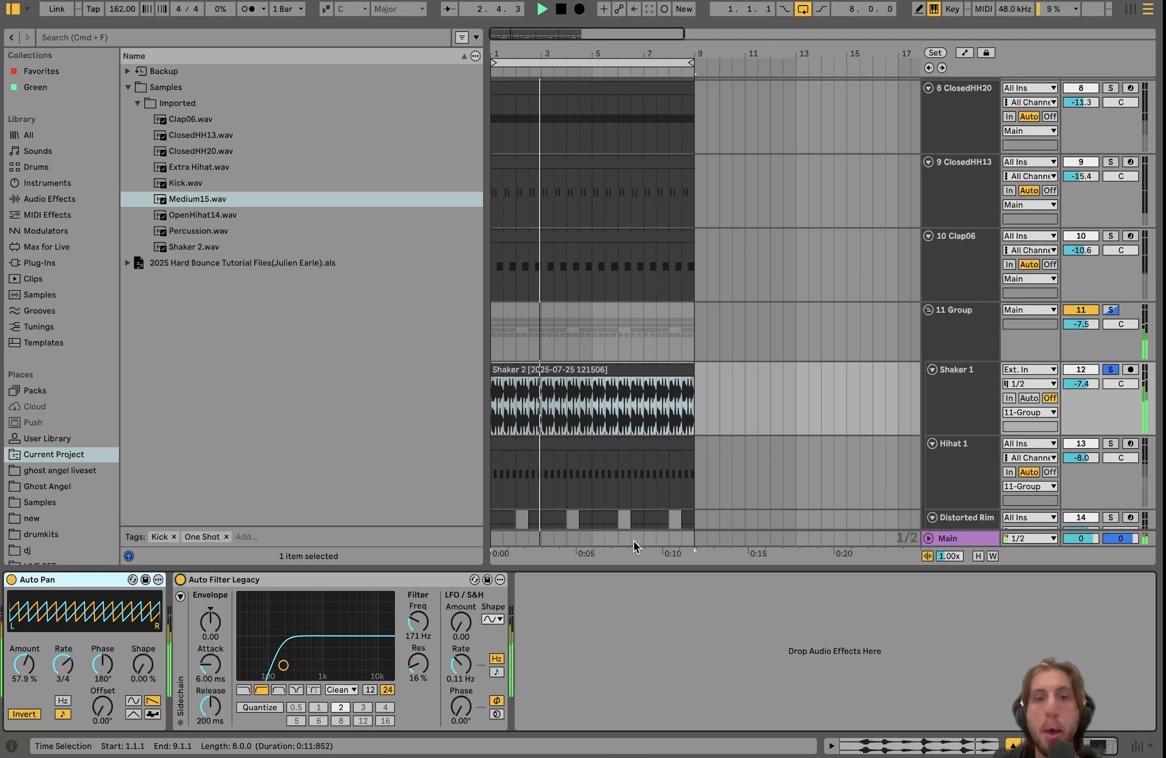
{"action": "key", "text": "space"}
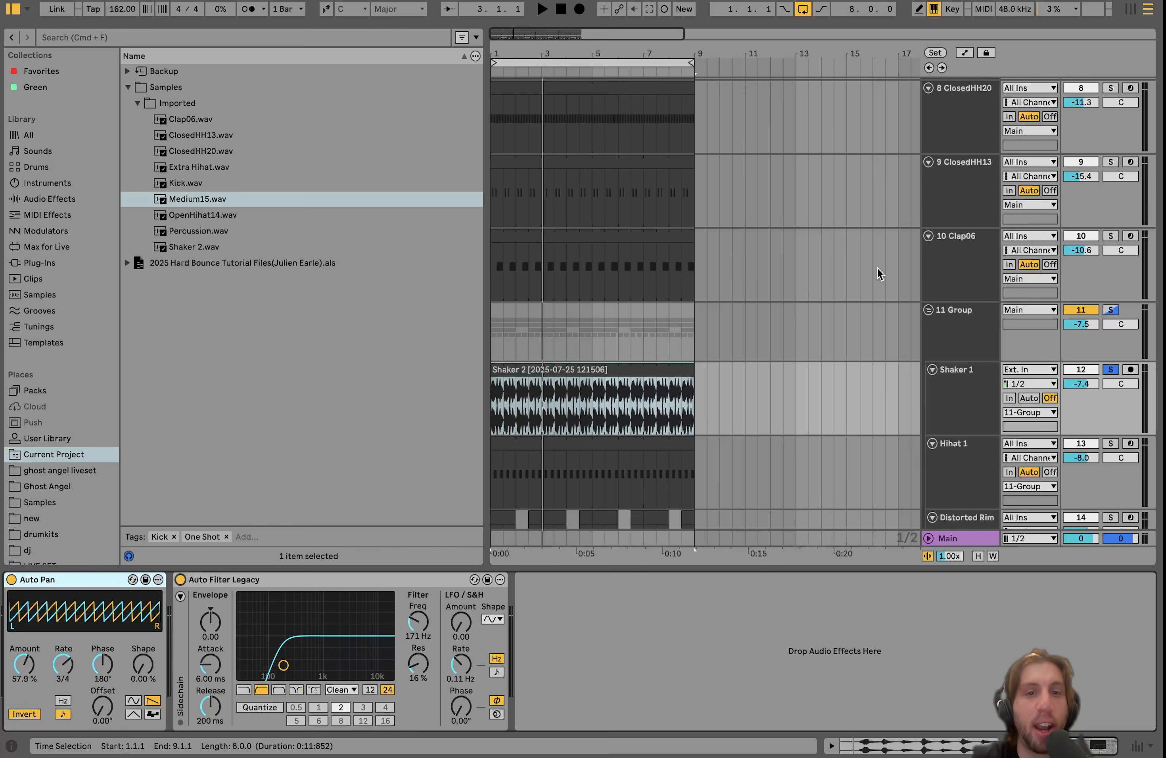
Solo Hihat 1 on its own, show its Extra Hihat sampler, and audition the part.
{"action": "scroll", "coordinate": [879, 274], "scroll_direction": "down", "scroll_amount": 3}
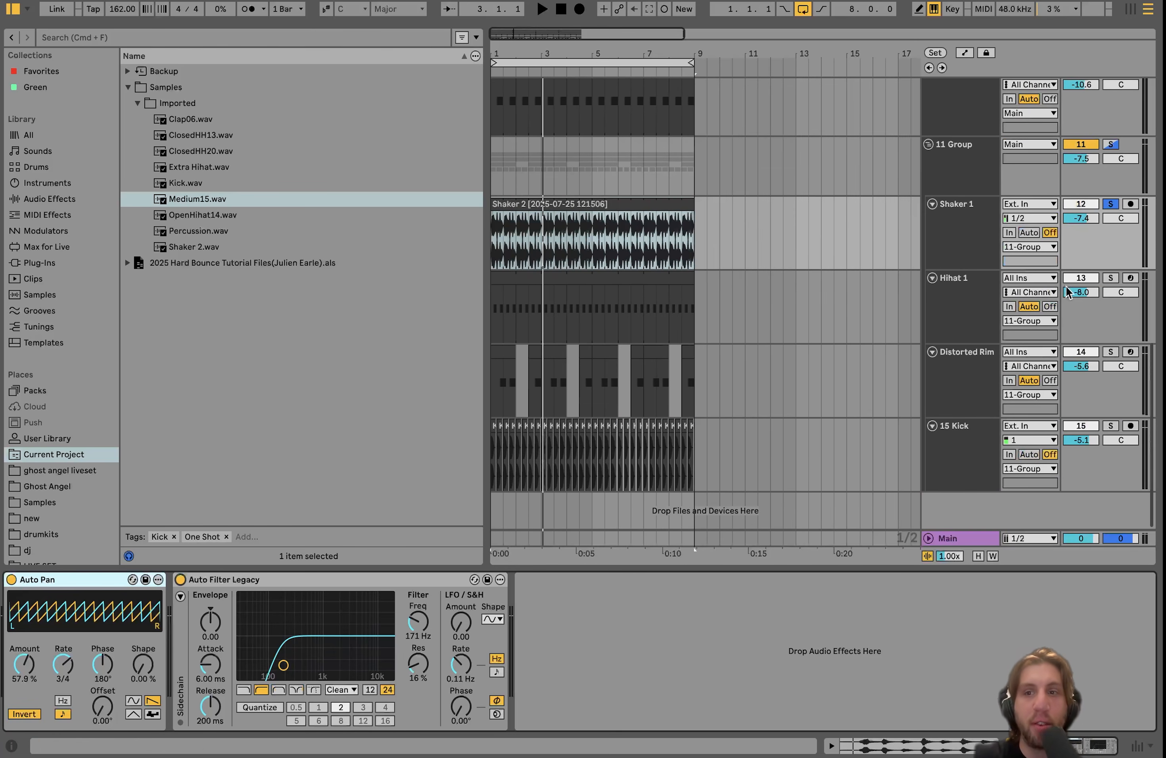
{"action": "left_click", "coordinate": [1111, 279]}
{"action": "left_click", "coordinate": [970, 301]}
{"action": "key", "text": "space"}
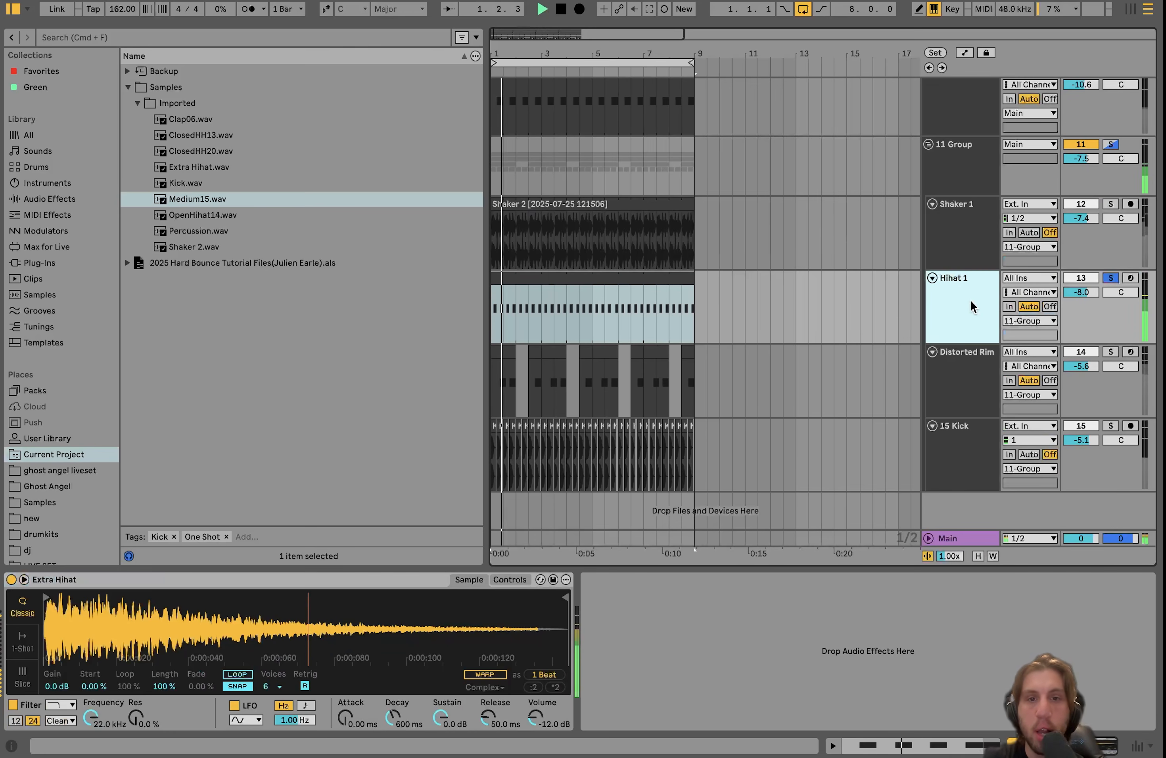
{"action": "key", "text": "space"}
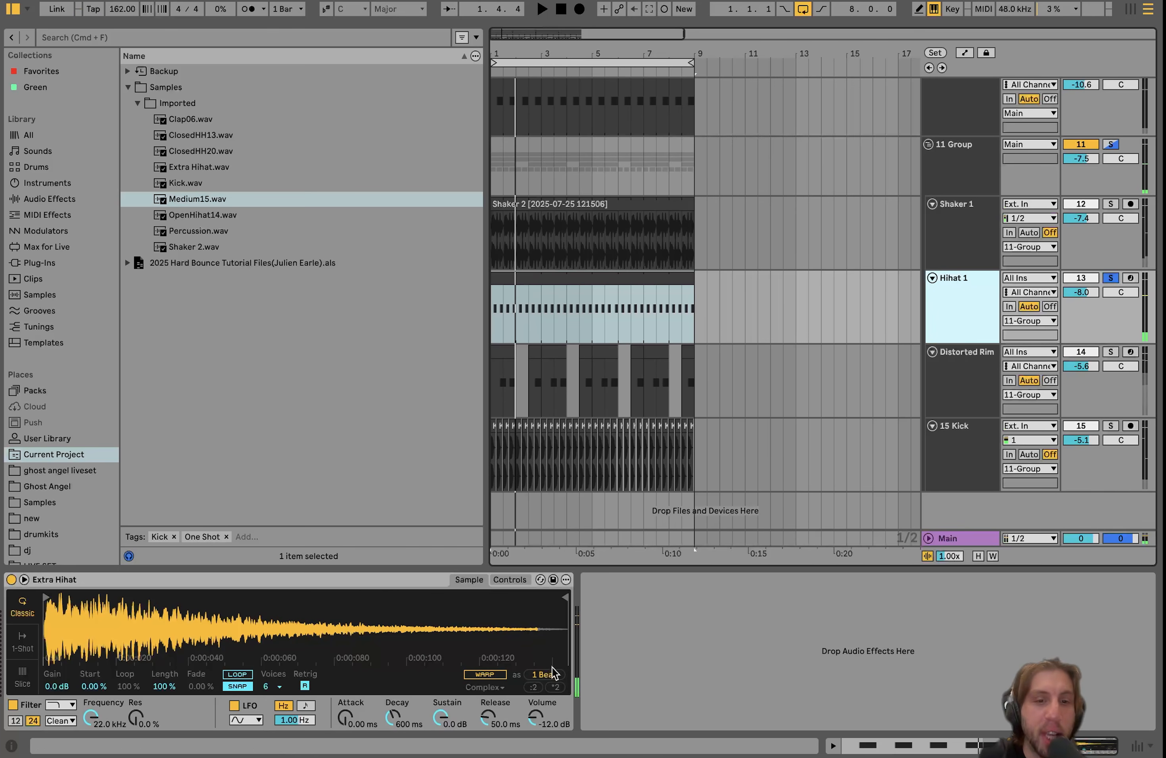
{"action": "key", "text": "space"}
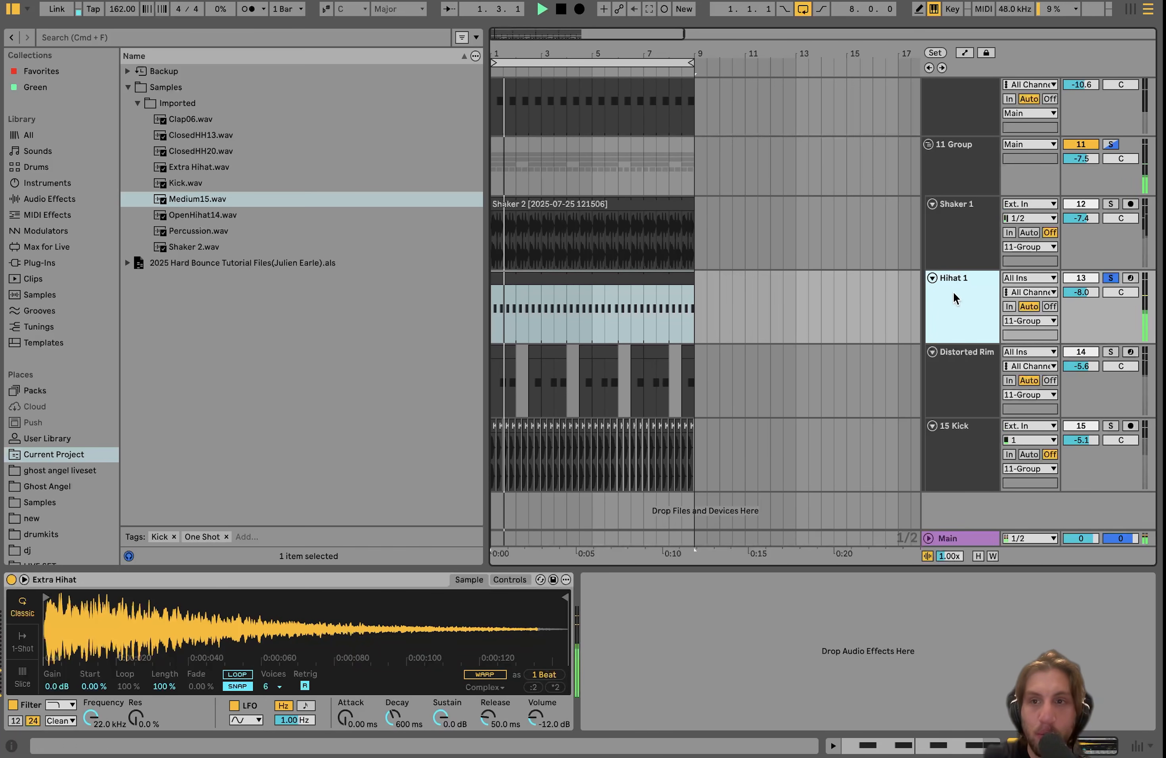
Add Shaker 1 to the solo, hear it with Hihat 1, and compare the two tracks' devices.
{"action": "left_click", "coordinate": [1110, 206]}
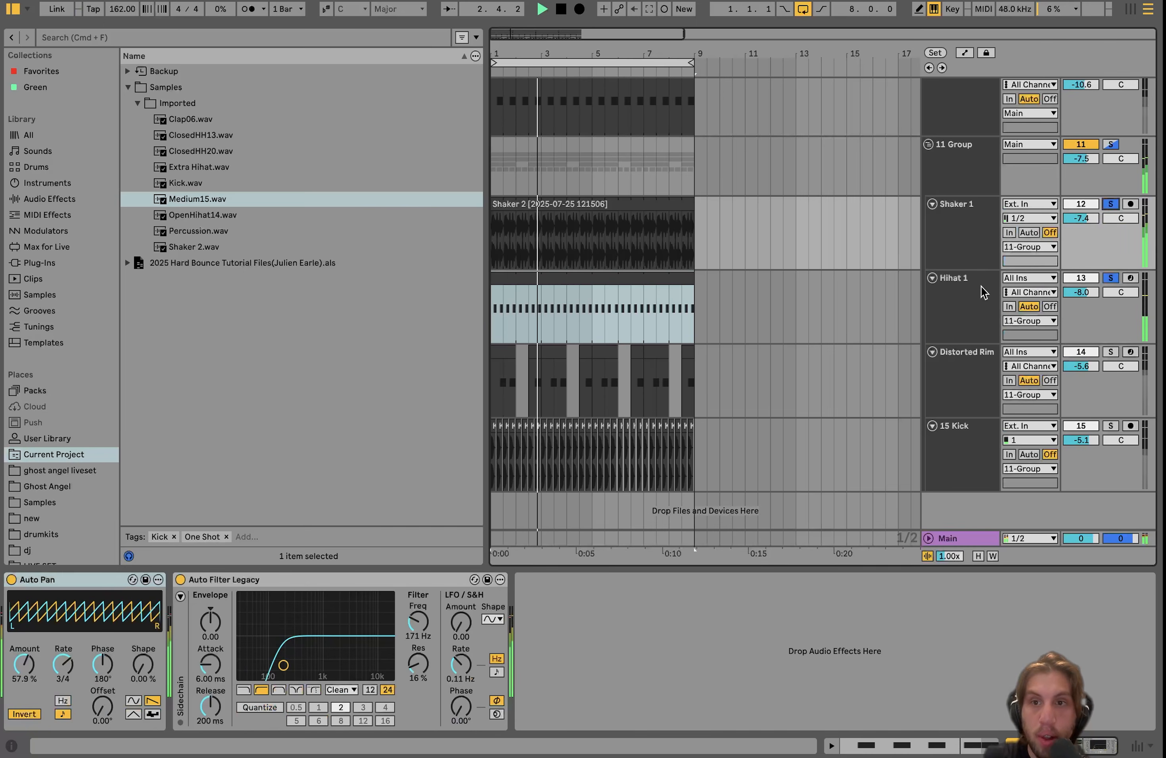
{"action": "left_click", "coordinate": [981, 287]}
{"action": "left_click", "coordinate": [966, 238]}
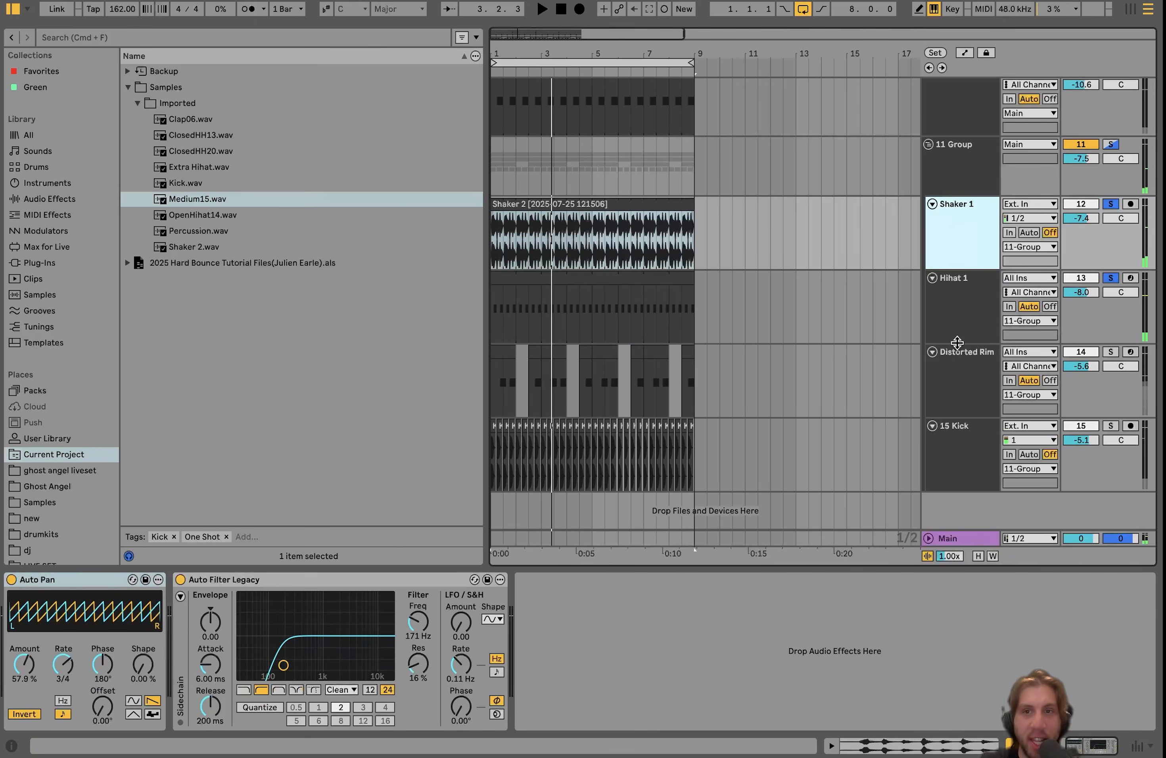
{"action": "left_click", "coordinate": [945, 327]}
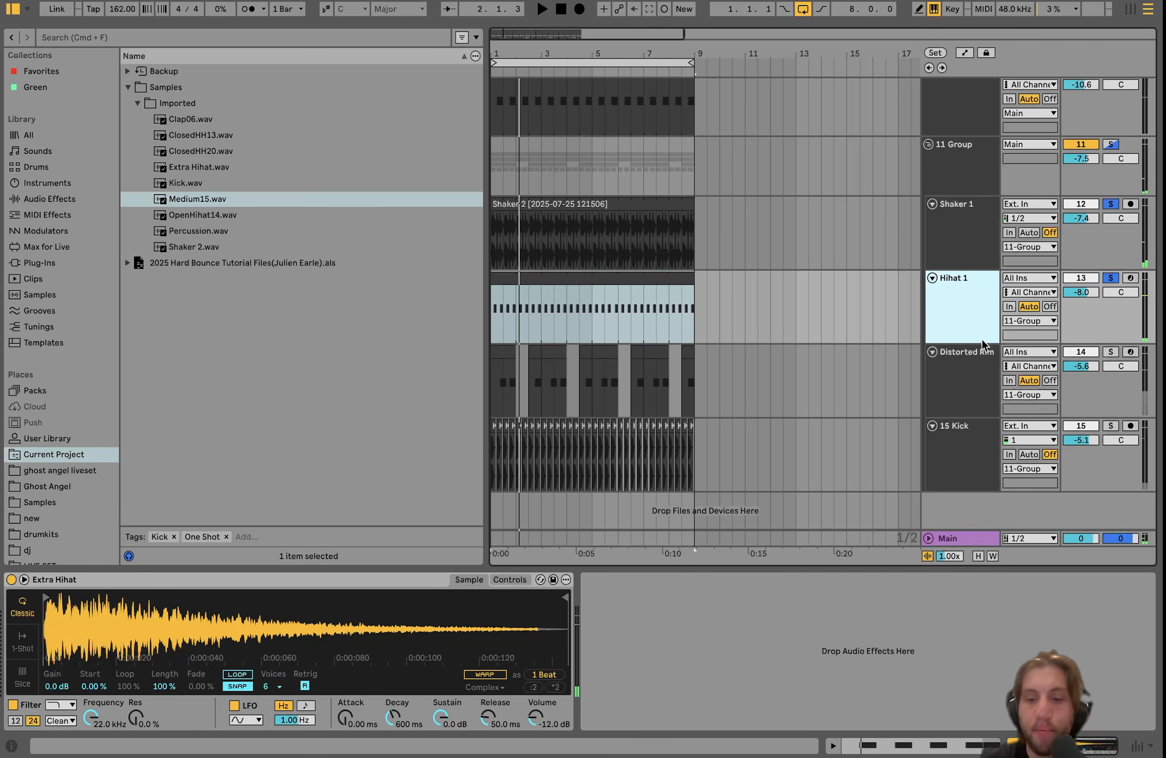
Add Distorted Rim to the solo, play it with the shaker and hi-hat, and clear all three solos.
{"action": "left_click", "coordinate": [1111, 351]}
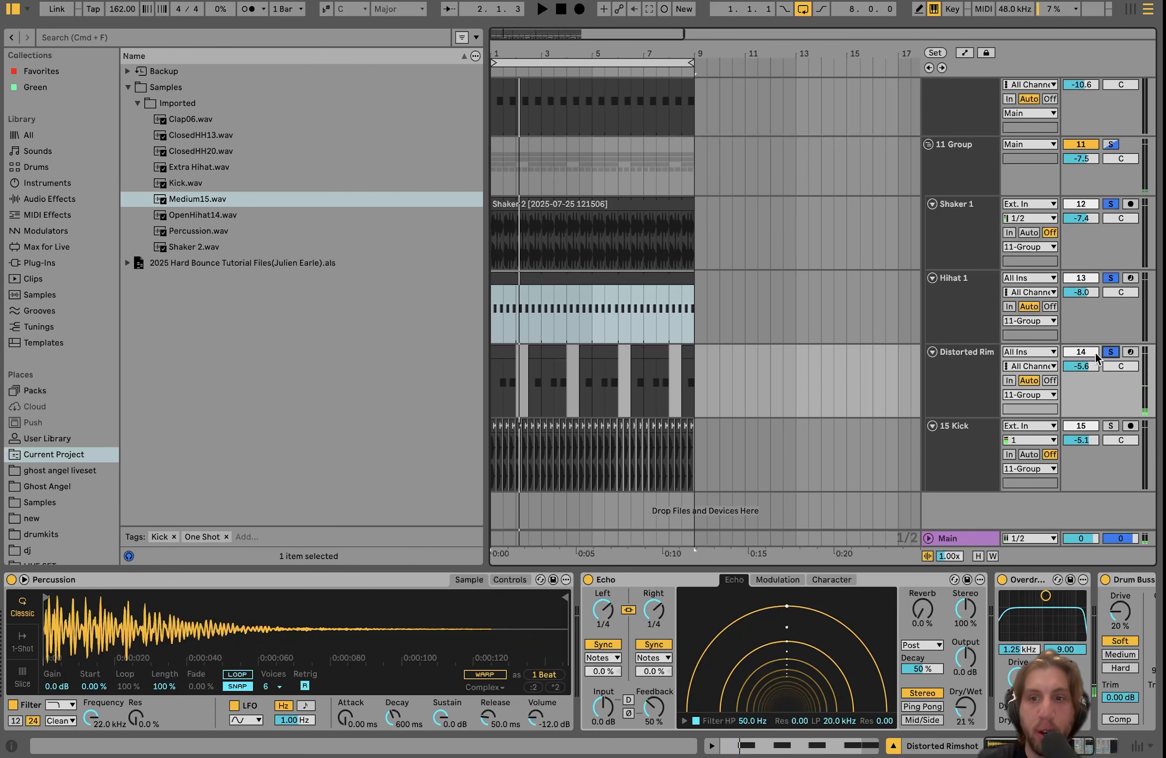
{"action": "left_click", "coordinate": [956, 375]}
{"action": "key", "text": "space"}
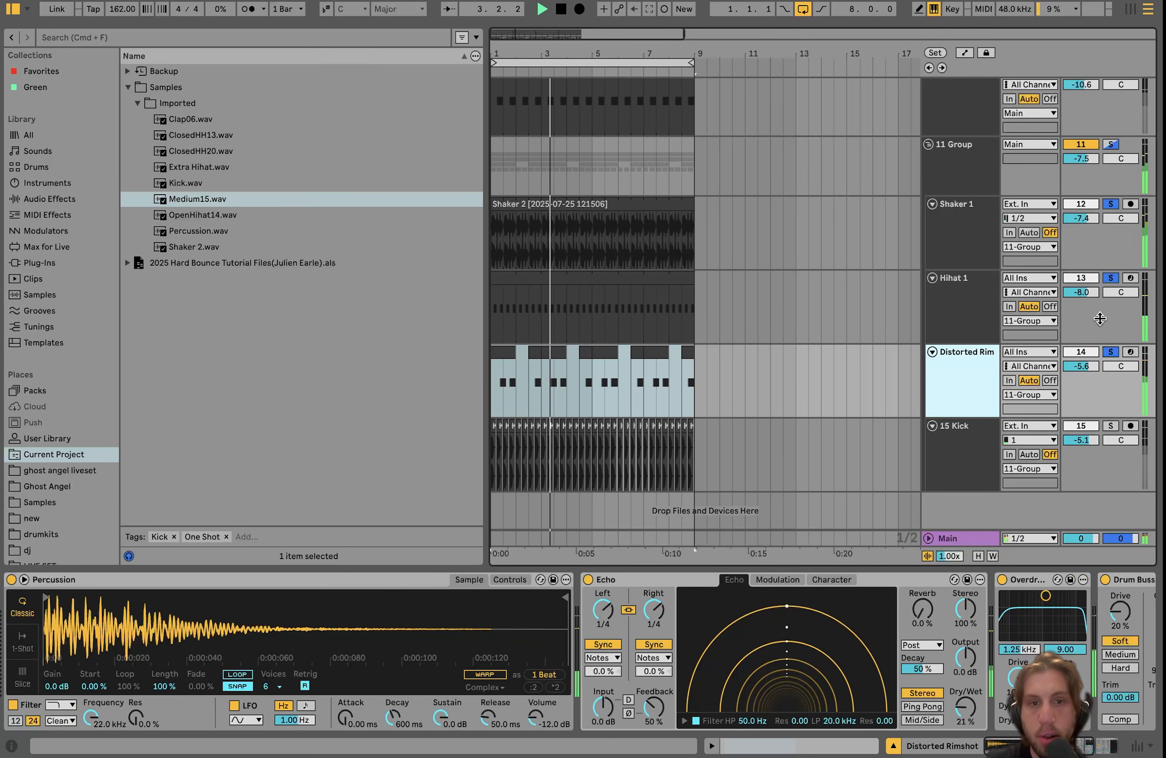
{"action": "left_click", "coordinate": [1108, 353]}
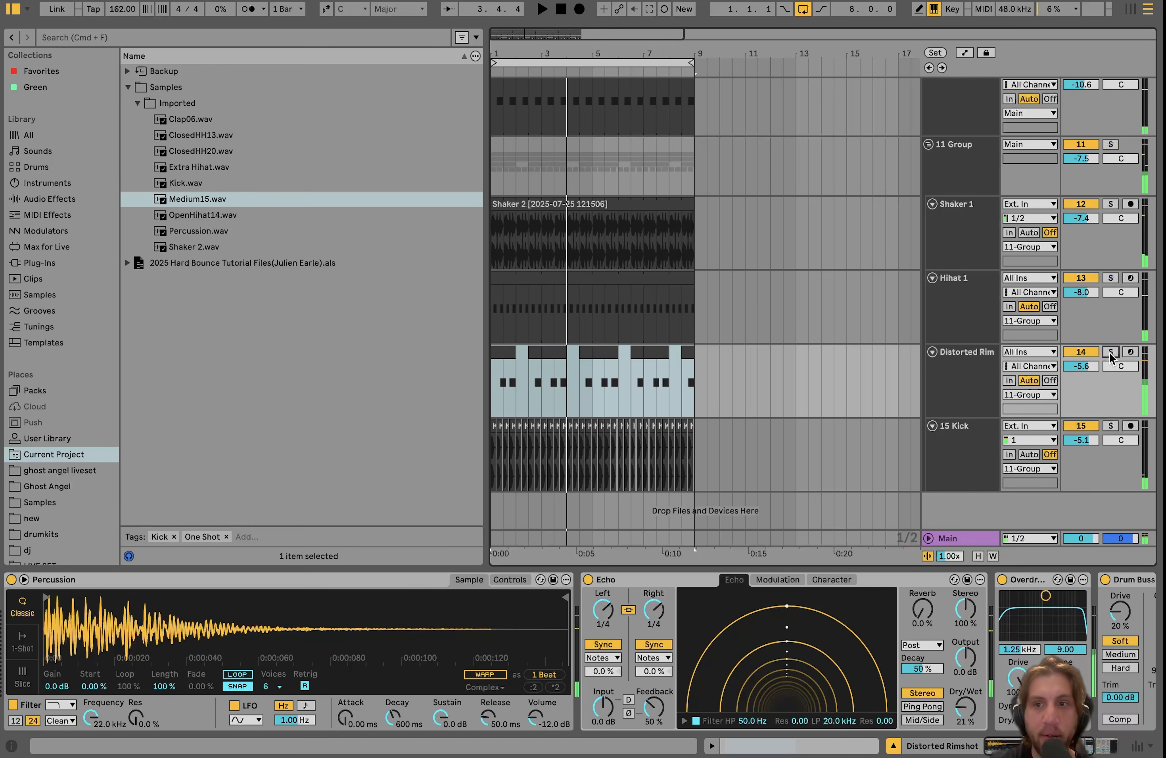
Solo Distorted Rim and bypass its Echo, Overdrive and Drum Buss to hear the dry rimshot.
{"action": "left_click", "coordinate": [1108, 353]}
{"action": "scroll", "coordinate": [614, 607], "scroll_direction": "right", "scroll_amount": 2}
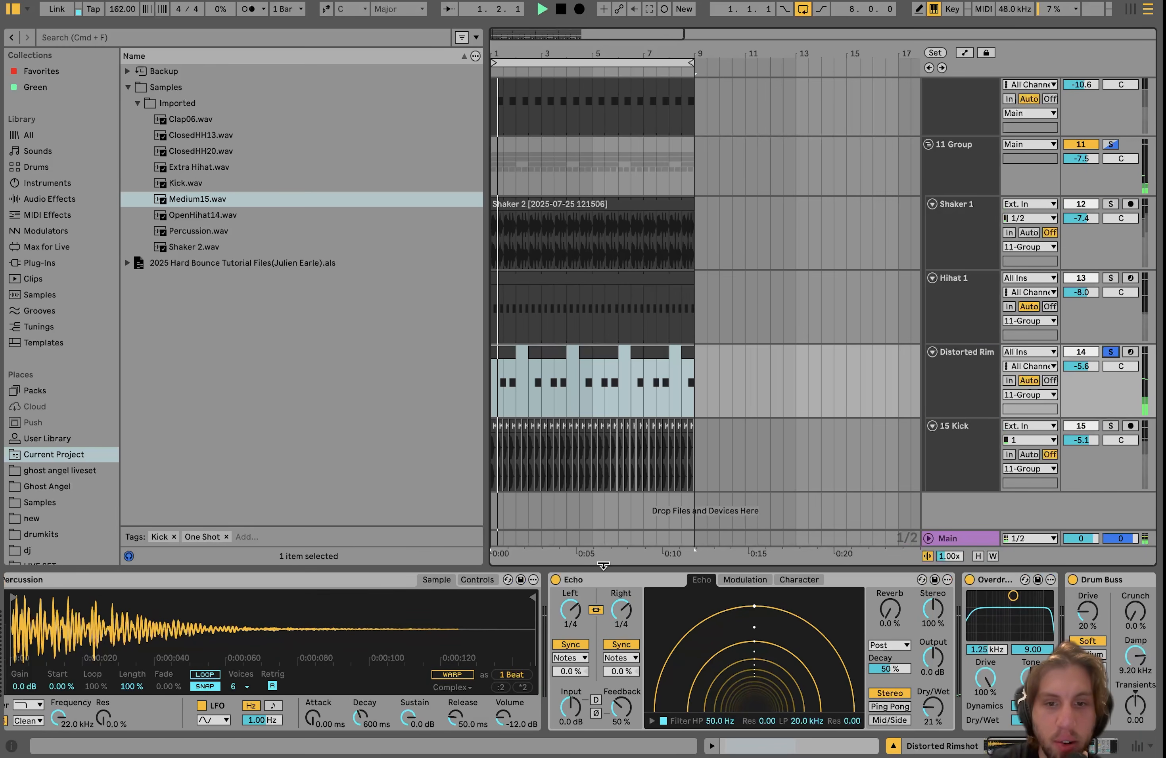
{"action": "left_click", "coordinate": [555, 580]}
{"action": "scroll", "coordinate": [567, 585], "scroll_direction": "right", "scroll_amount": 5}
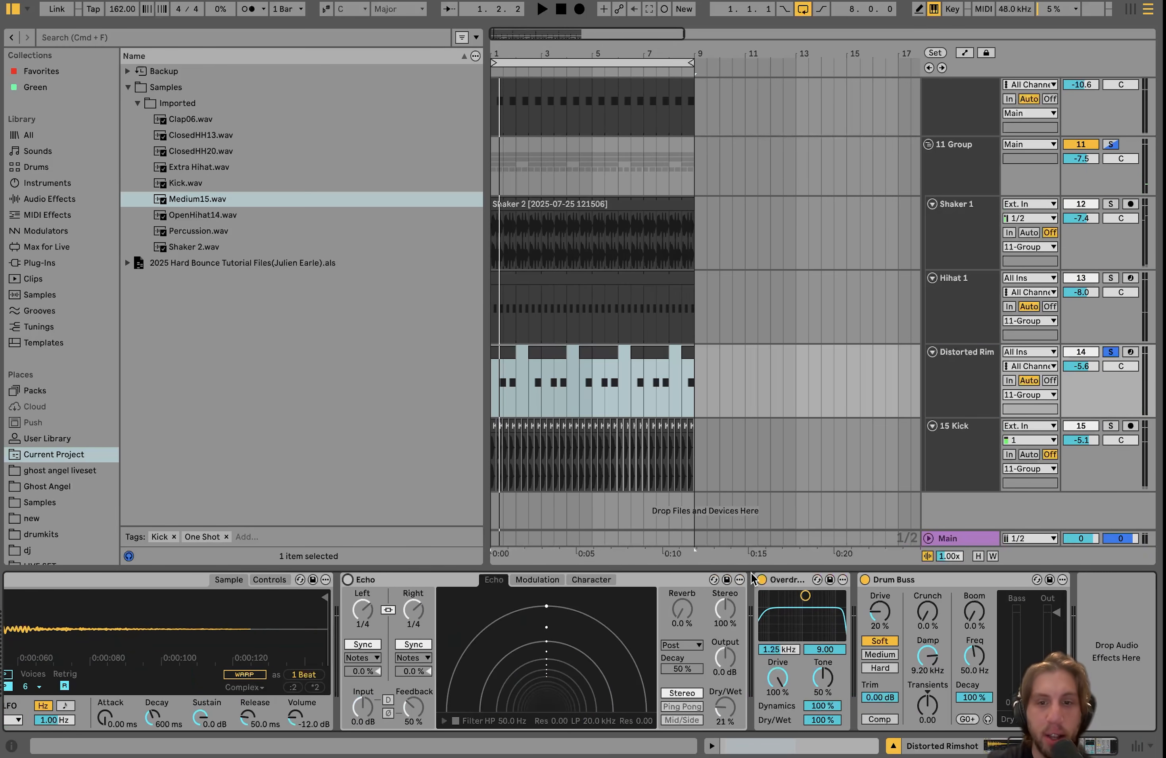
{"action": "left_click", "coordinate": [762, 580]}
{"action": "left_click", "coordinate": [864, 581]}
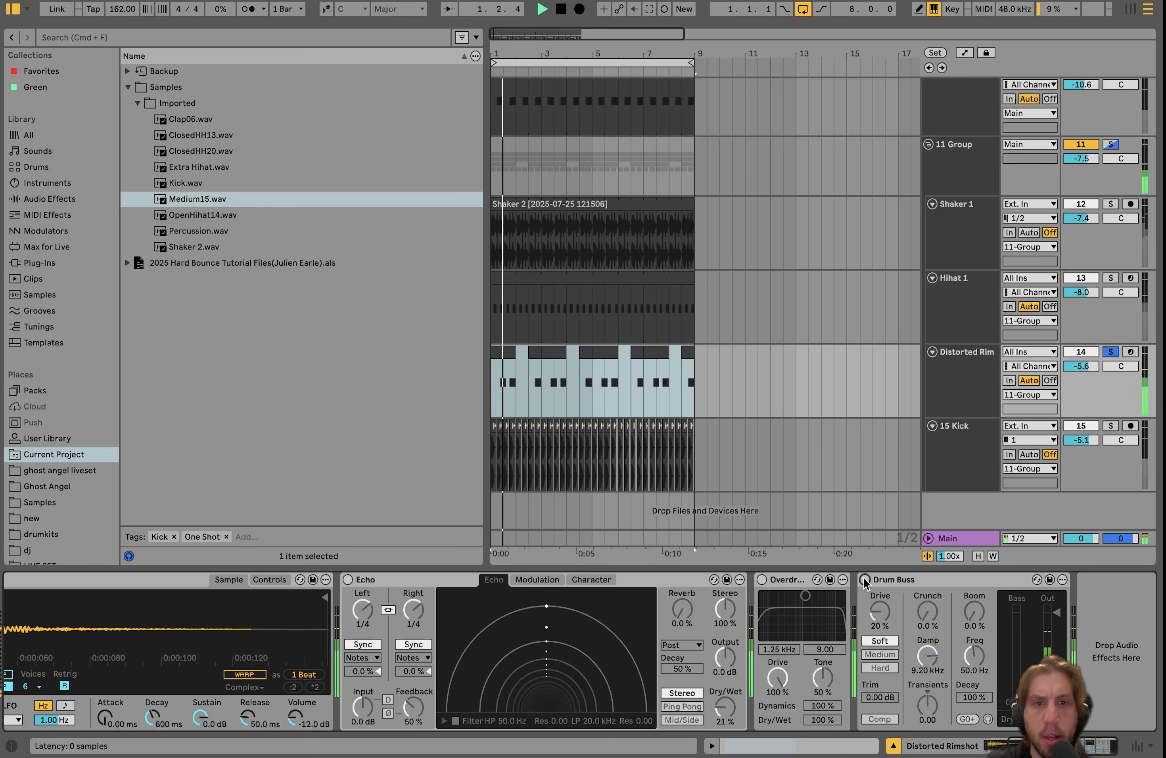
Re-enable Echo and Overdrive one after the other on Distorted Rim, auditioning the part with each added effect.
{"action": "left_click", "coordinate": [348, 579]}
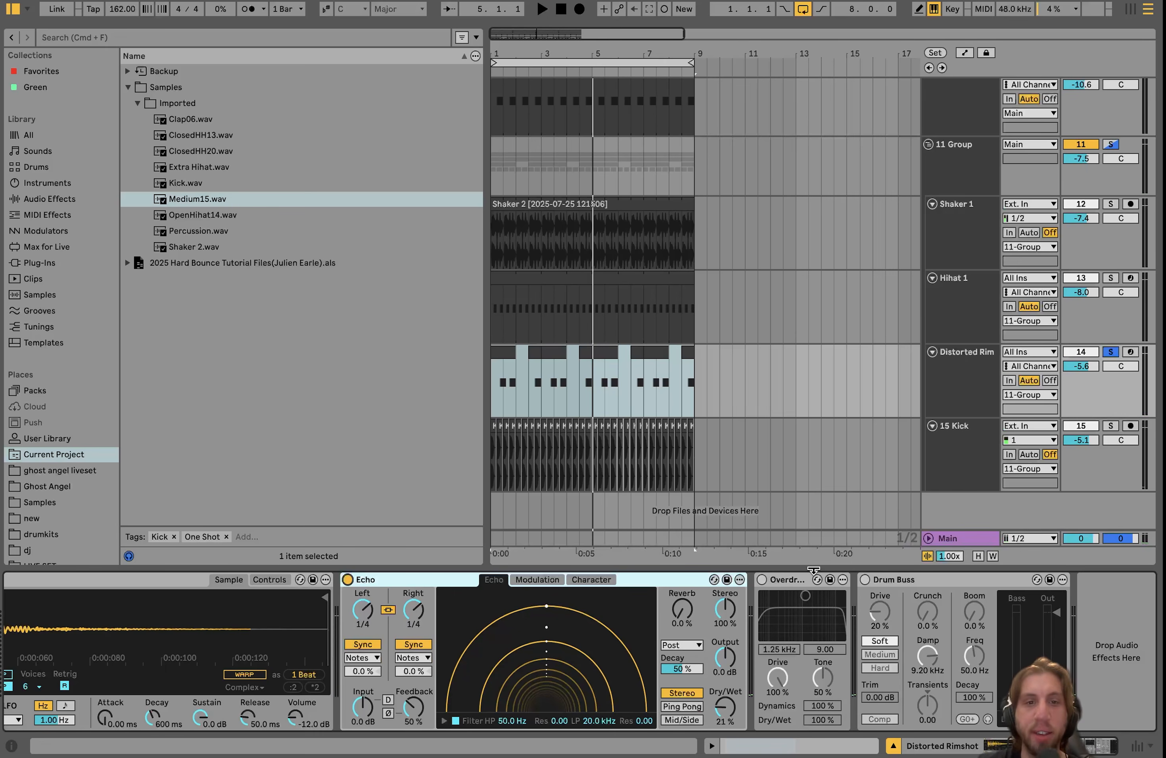
{"action": "key", "text": "space"}
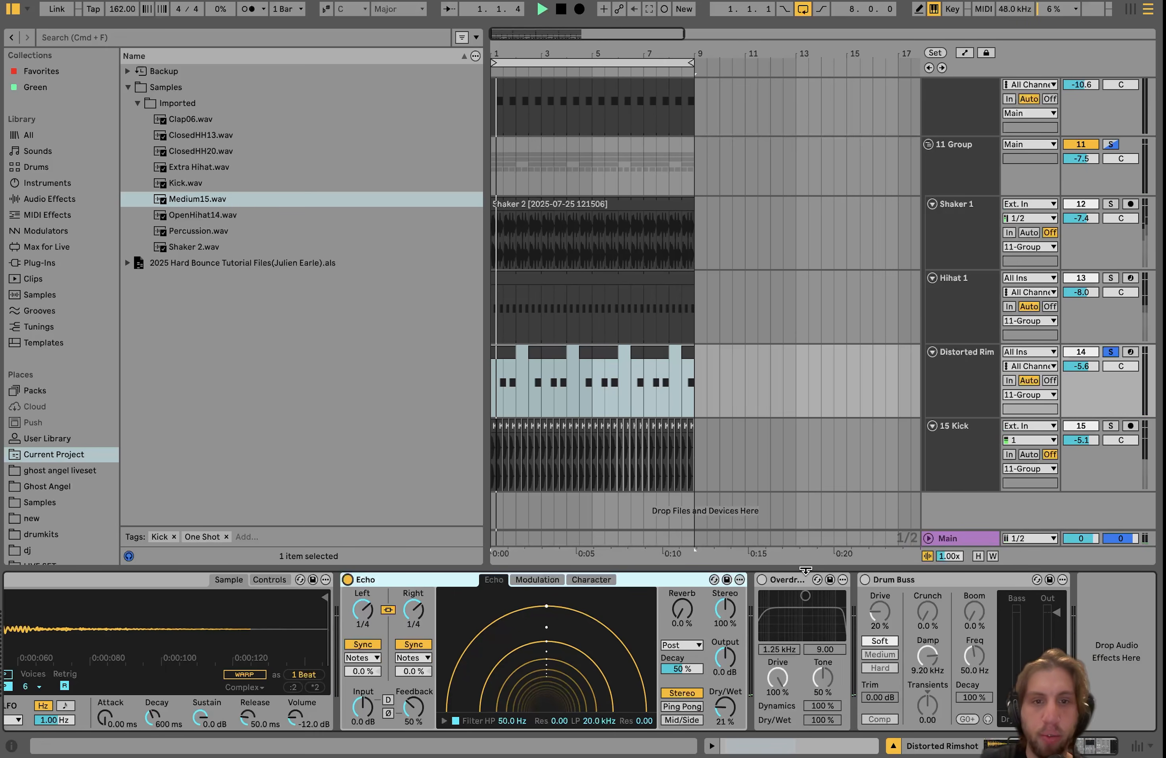
{"action": "left_click", "coordinate": [762, 580]}
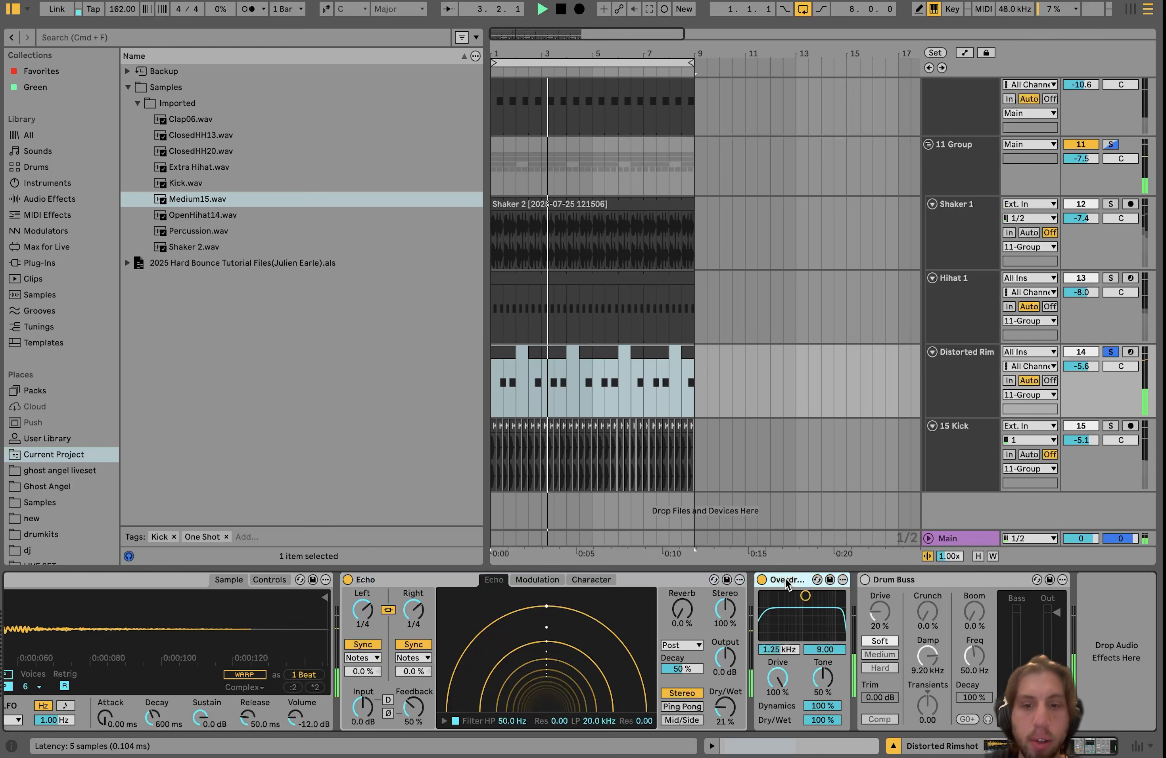
{"action": "key", "text": "space"}
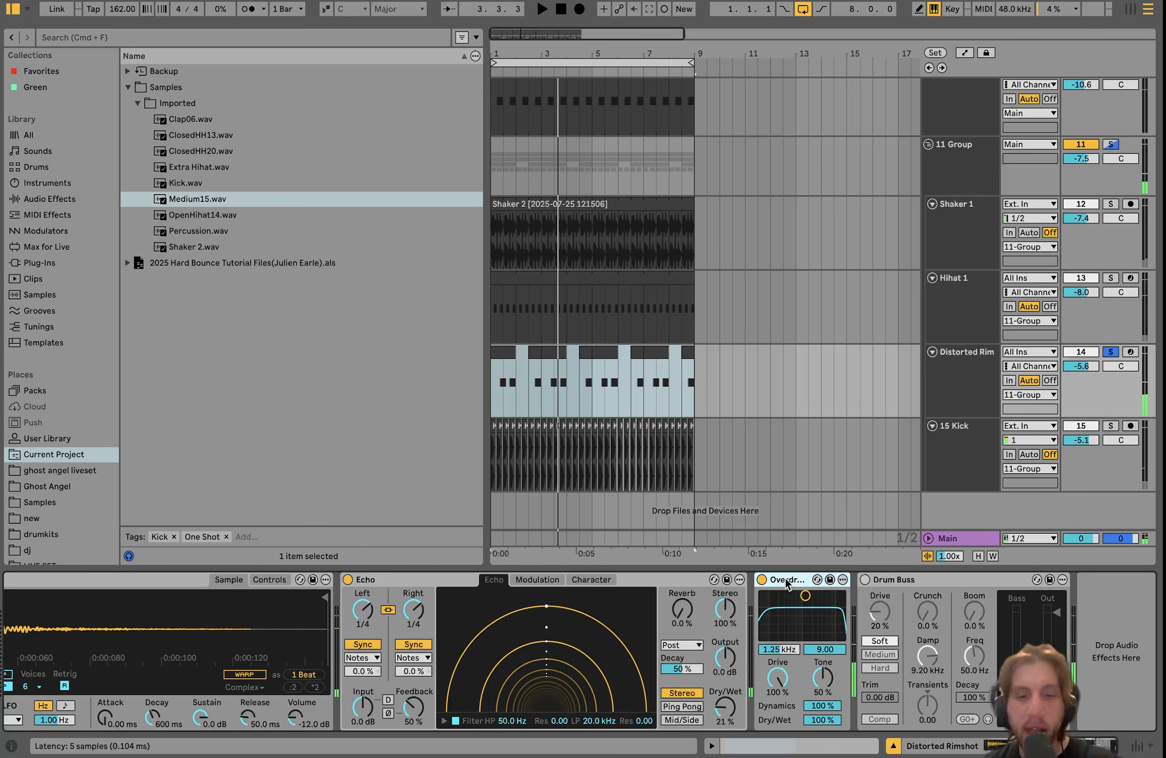
{"action": "key", "text": "space"}
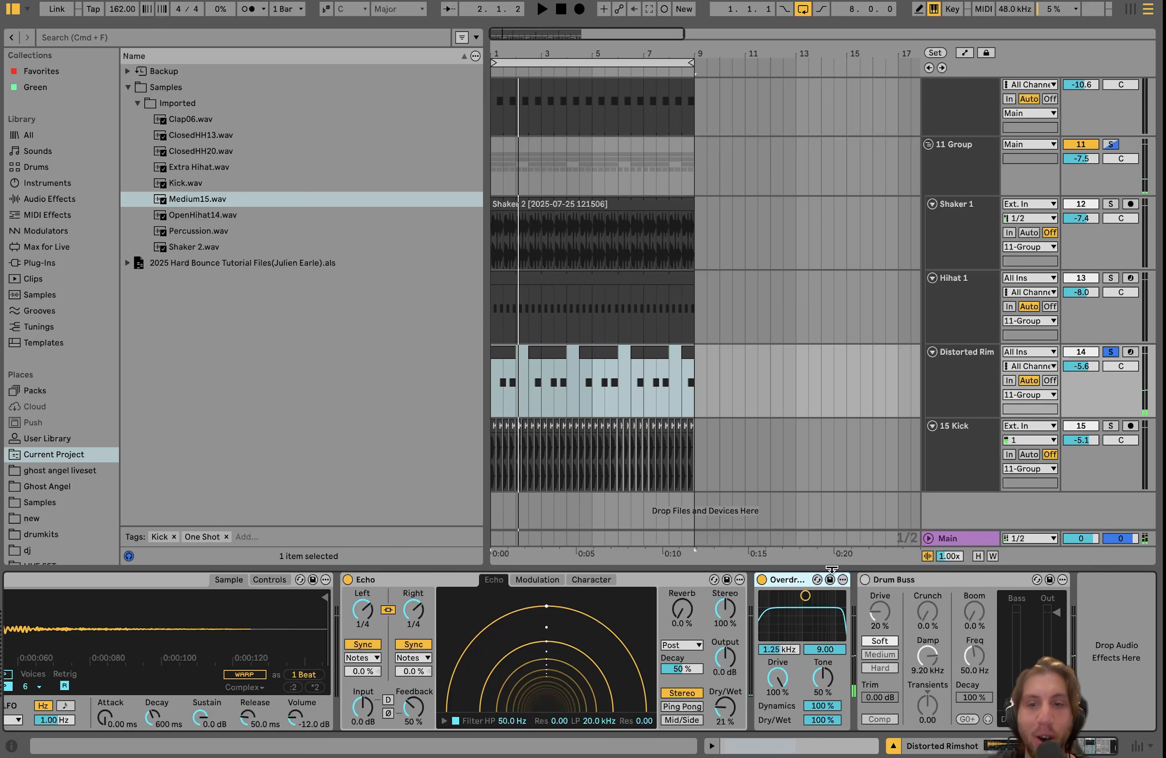
Re-enable Drum Buss on Distorted Rim and audition the fully processed rimshot.
{"action": "left_click", "coordinate": [865, 580]}
{"action": "key", "text": "space"}
{"action": "left_click", "coordinate": [903, 581]}
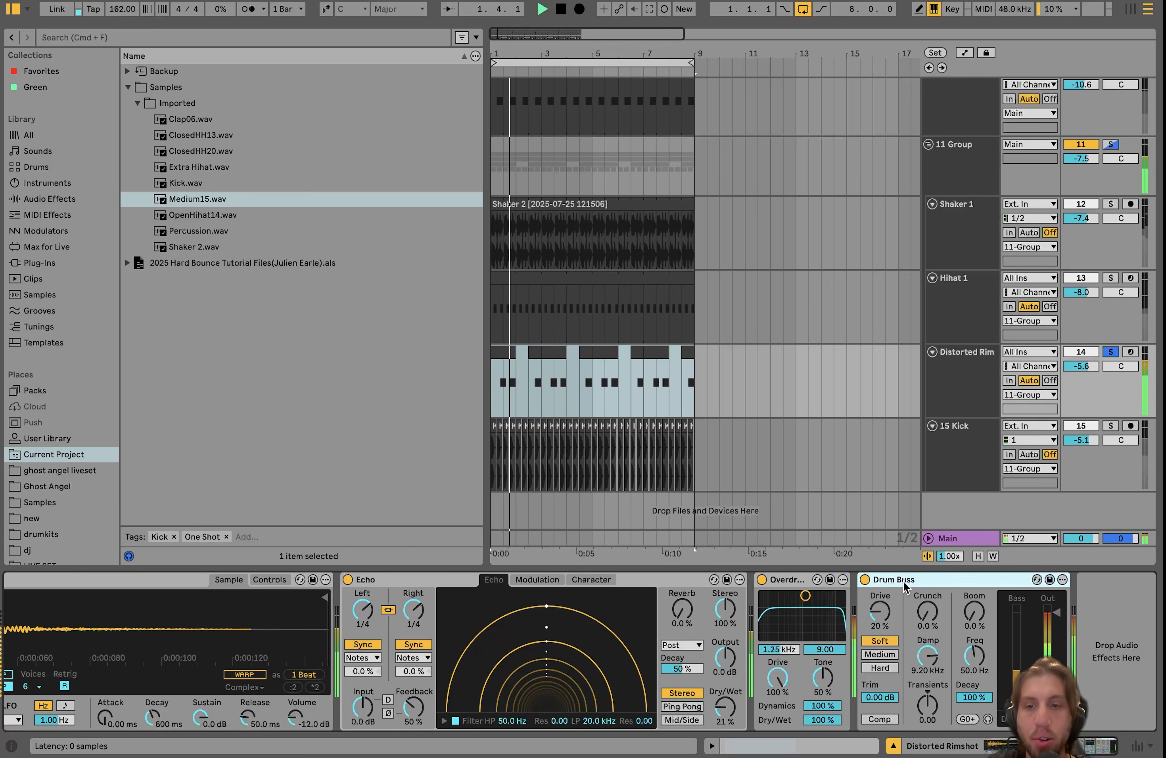
{"action": "key", "text": "space"}
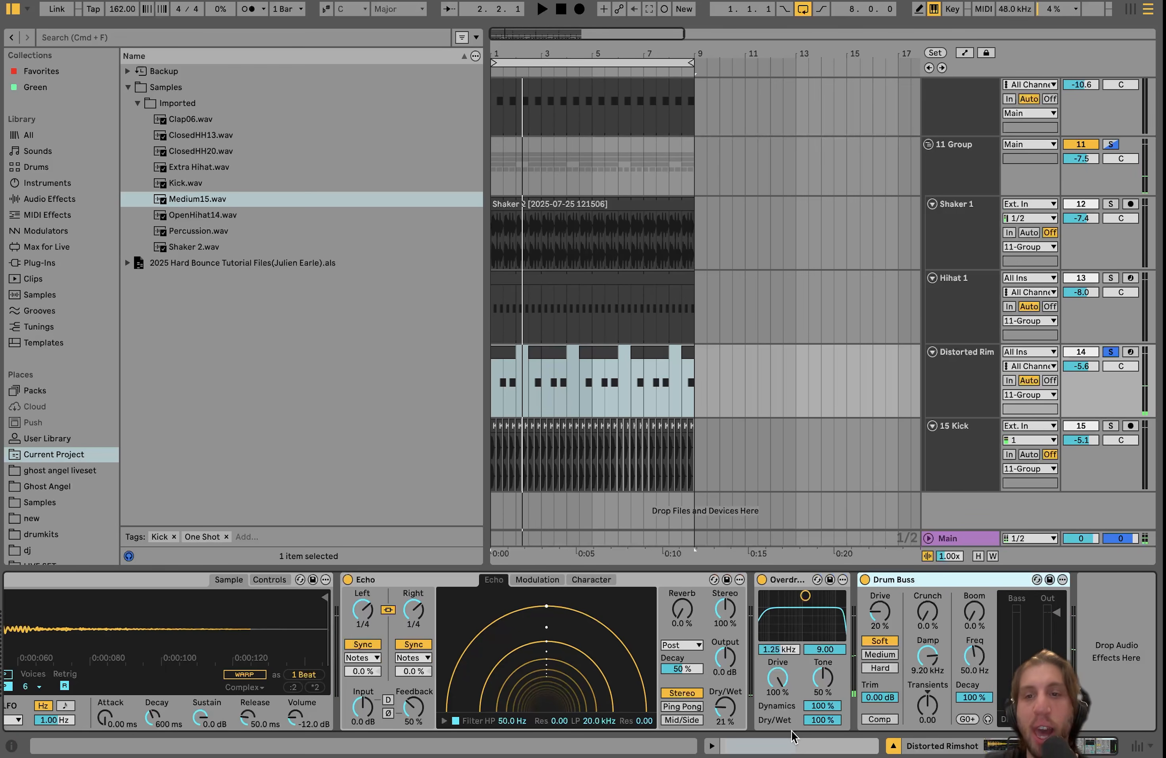
{"action": "key", "text": "space"}
{"action": "key", "text": "space"}
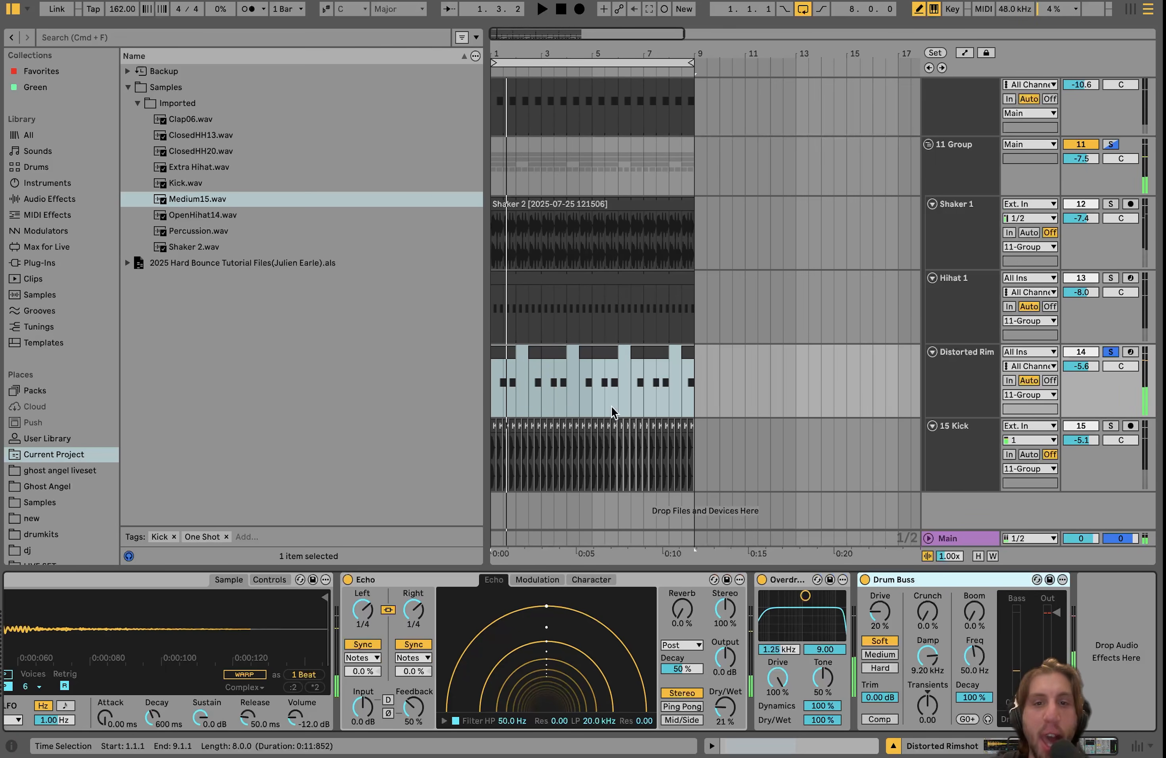
Solo 15 Kick on its own, show its Auto Filter Legacy, and play the filtered kick loop.
{"action": "left_click", "coordinate": [982, 173]}
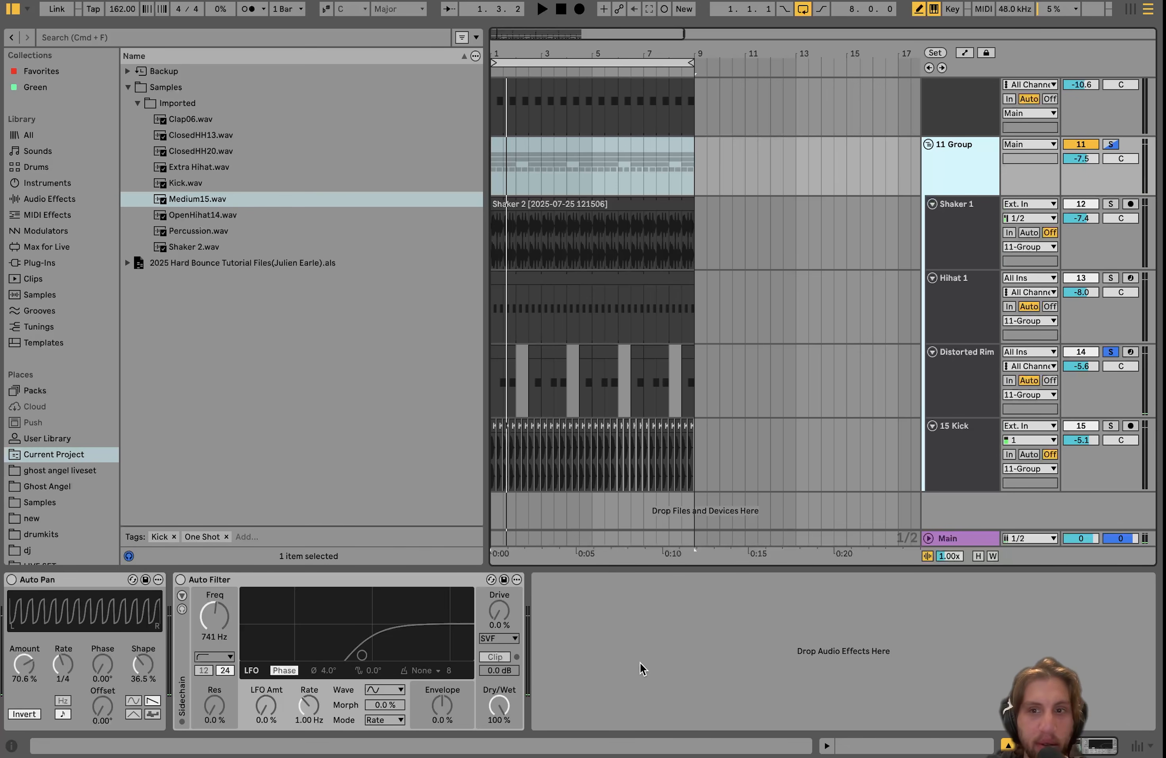
{"action": "left_click", "coordinate": [989, 372]}
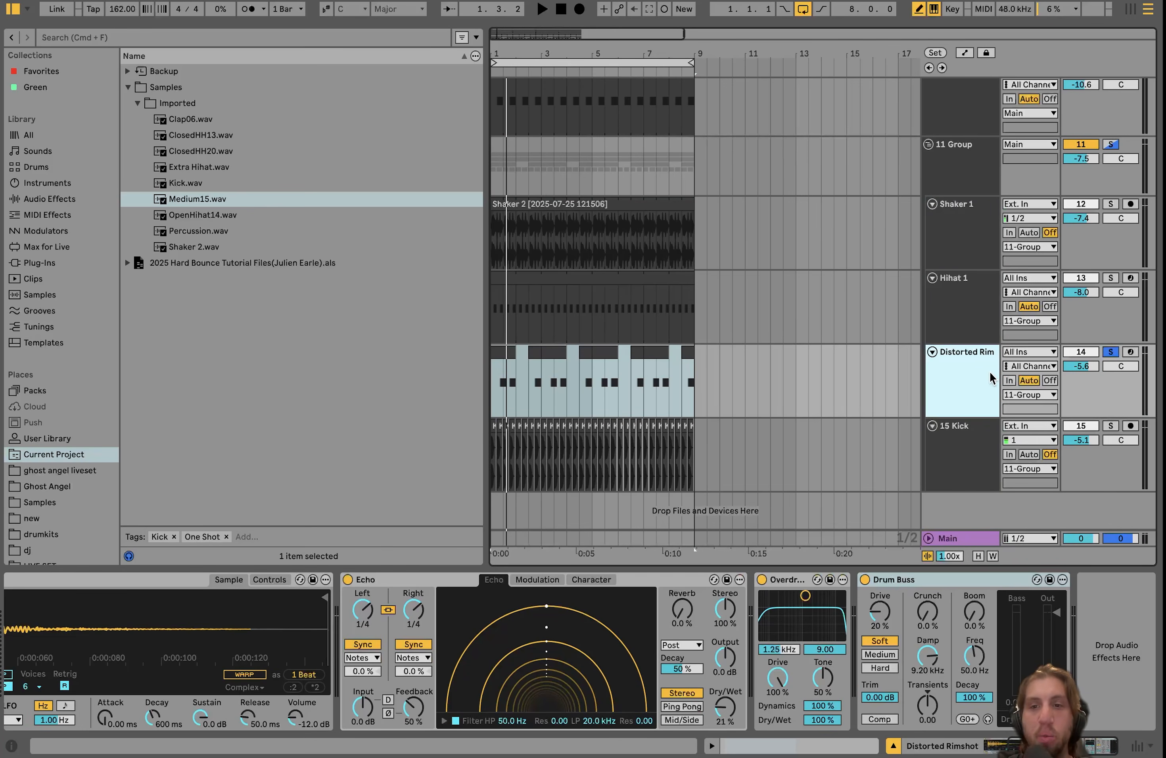
{"action": "left_click", "coordinate": [941, 454]}
{"action": "left_click", "coordinate": [1109, 424]}
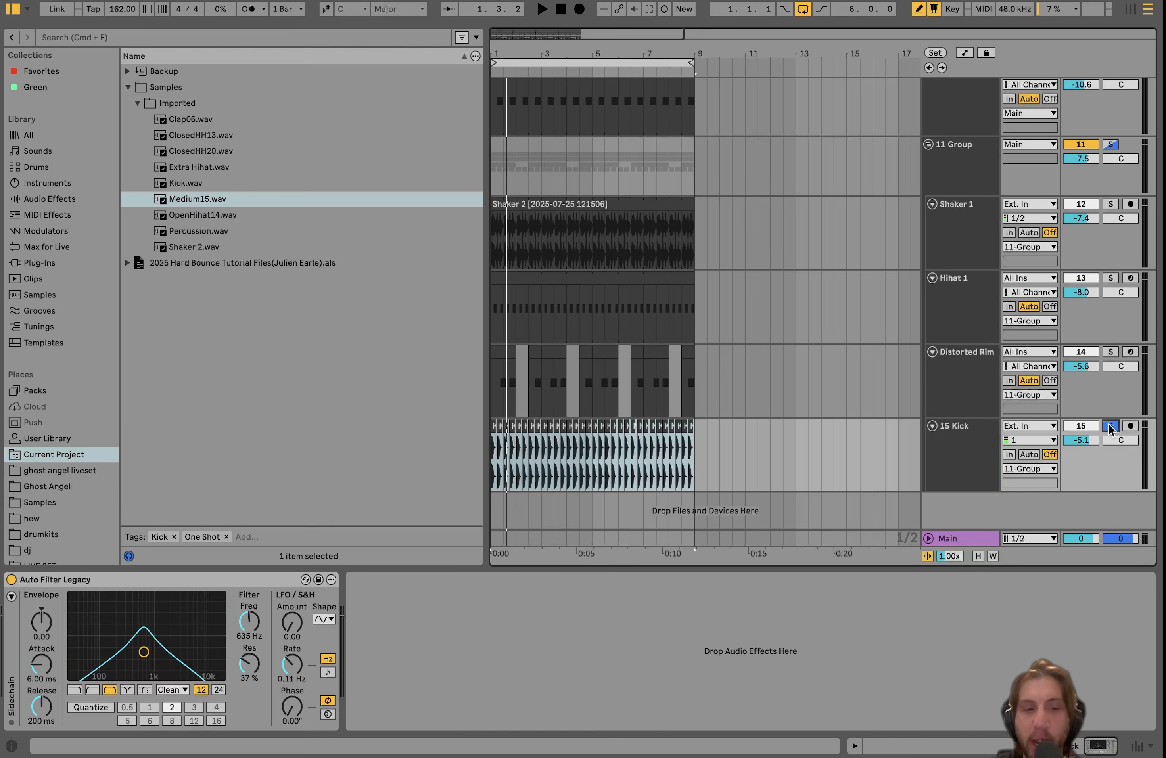
{"action": "key", "text": "space"}
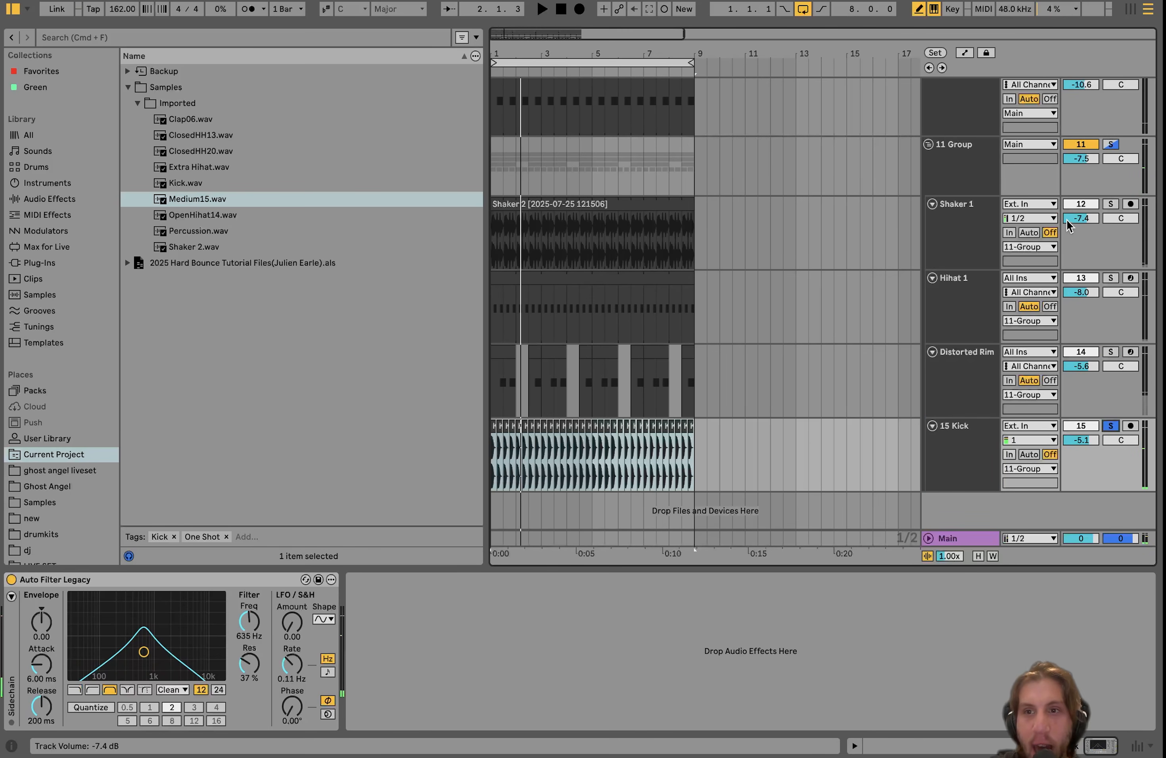
Add Hihat 1, Shaker 1 and Distorted Rim to the soloed kick and play the four top-loop parts together.
{"action": "left_click", "coordinate": [1111, 279]}
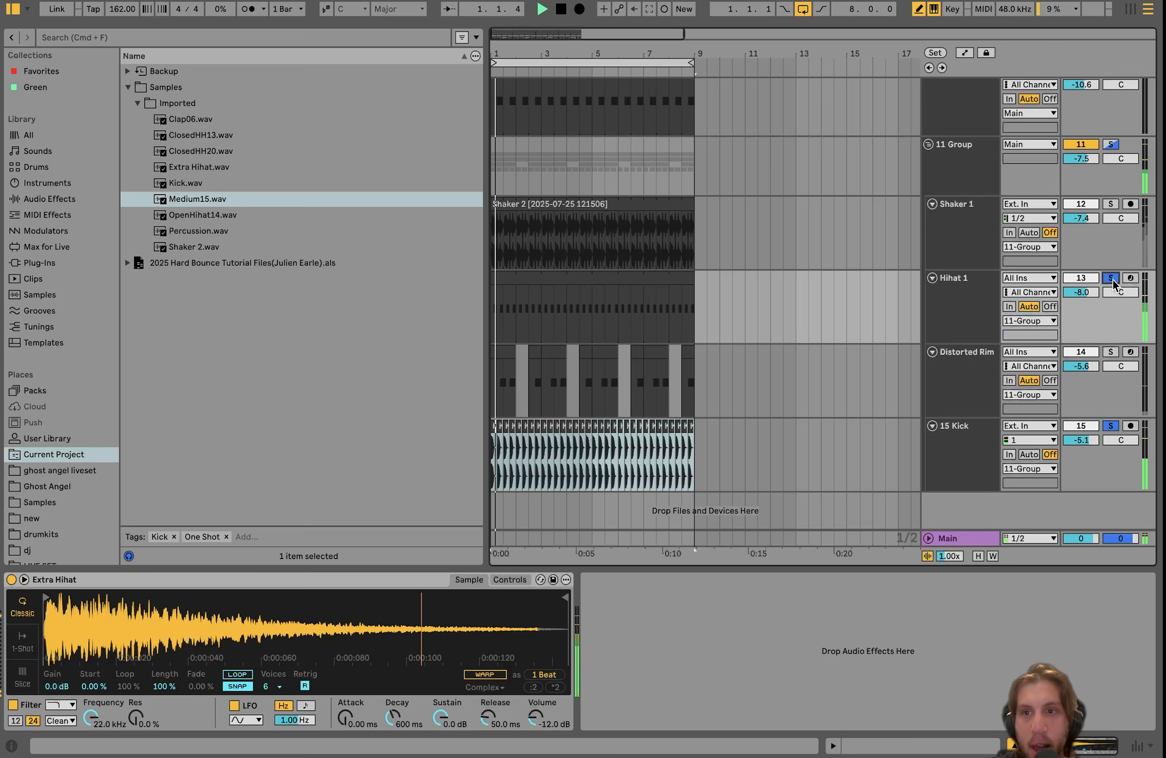
{"action": "left_click", "coordinate": [1110, 204]}
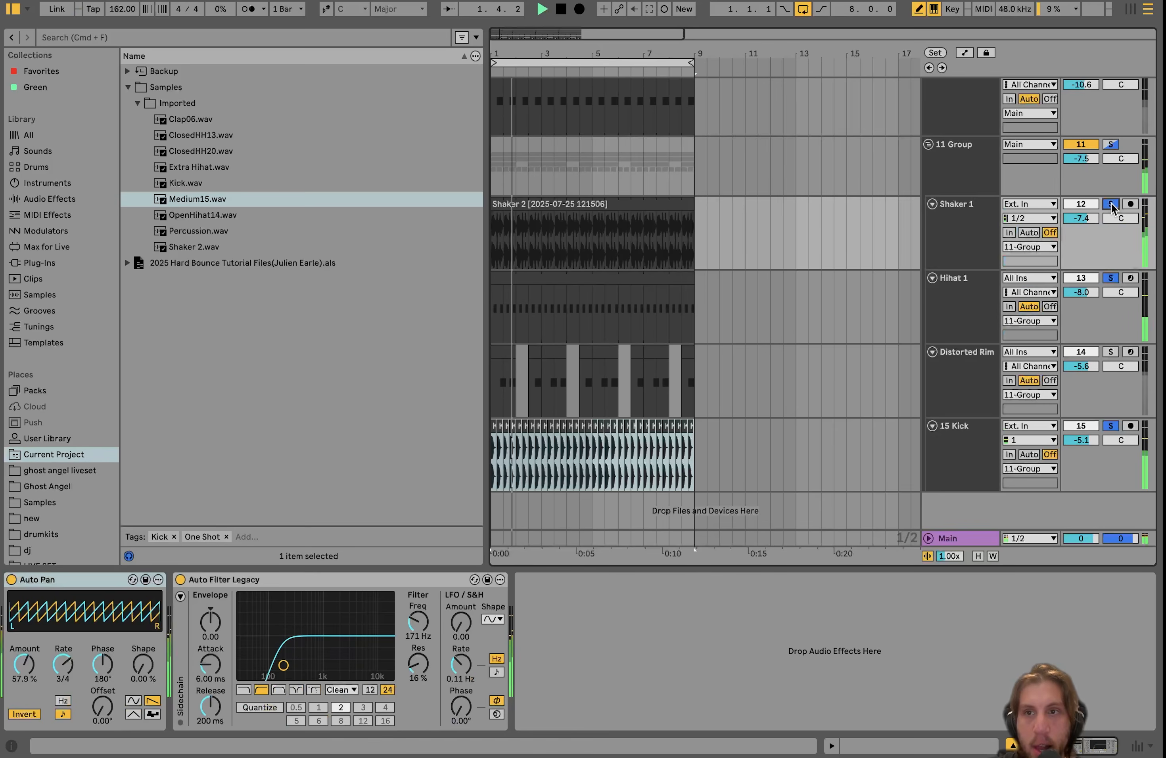
{"action": "left_click", "coordinate": [1110, 352]}
{"action": "left_click", "coordinate": [957, 436]}
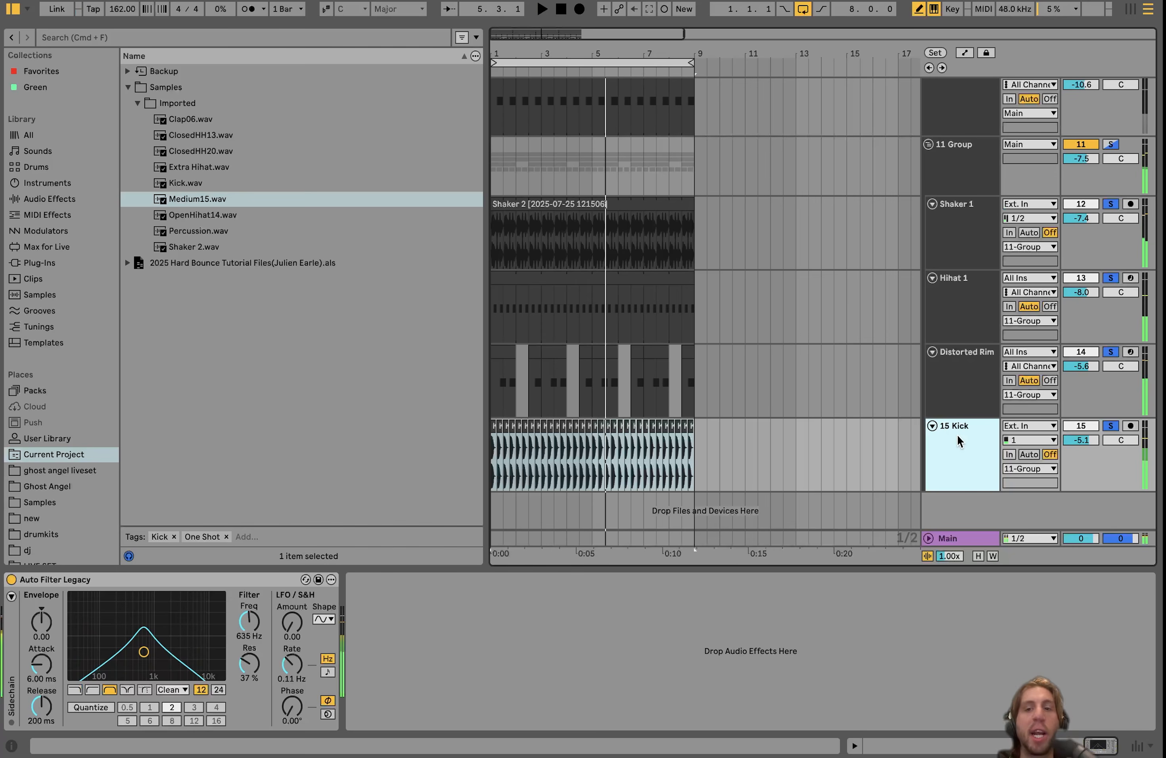
{"action": "key", "text": "space"}
Return the solo to 15 Kick alone and audition it once more through its band-pass filter.
{"action": "left_click", "coordinate": [1111, 425]}
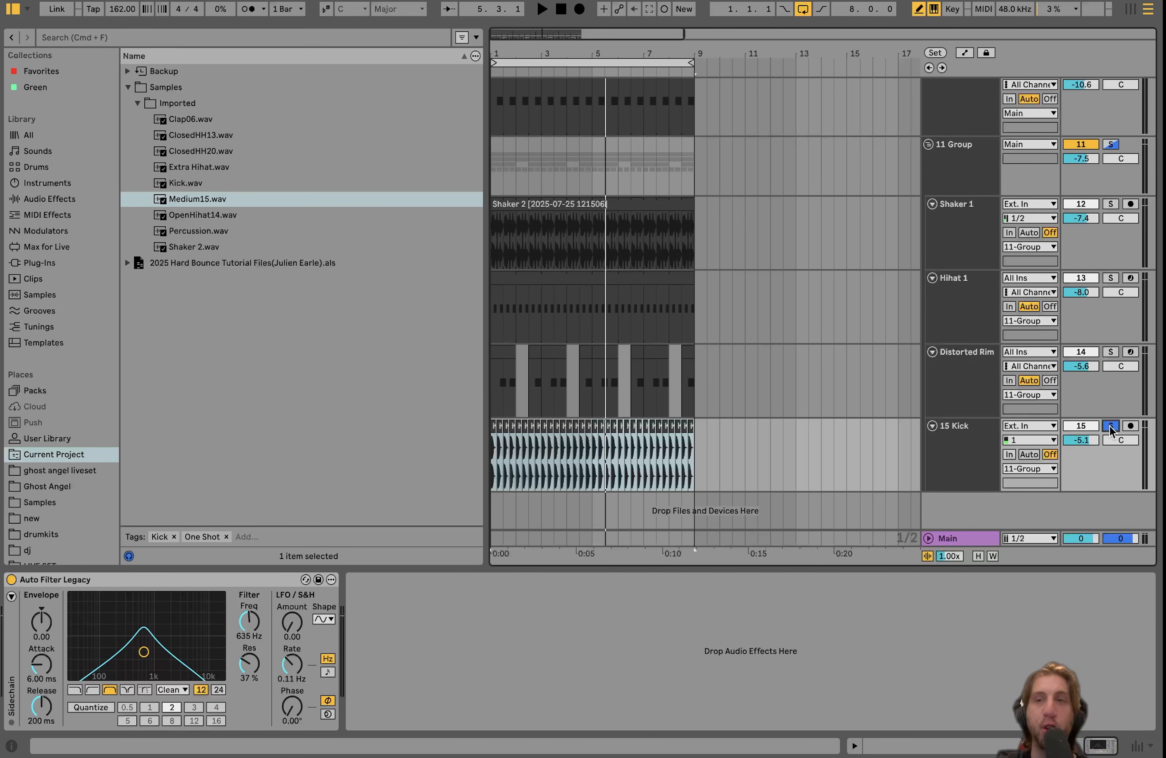
{"action": "left_click", "coordinate": [946, 462]}
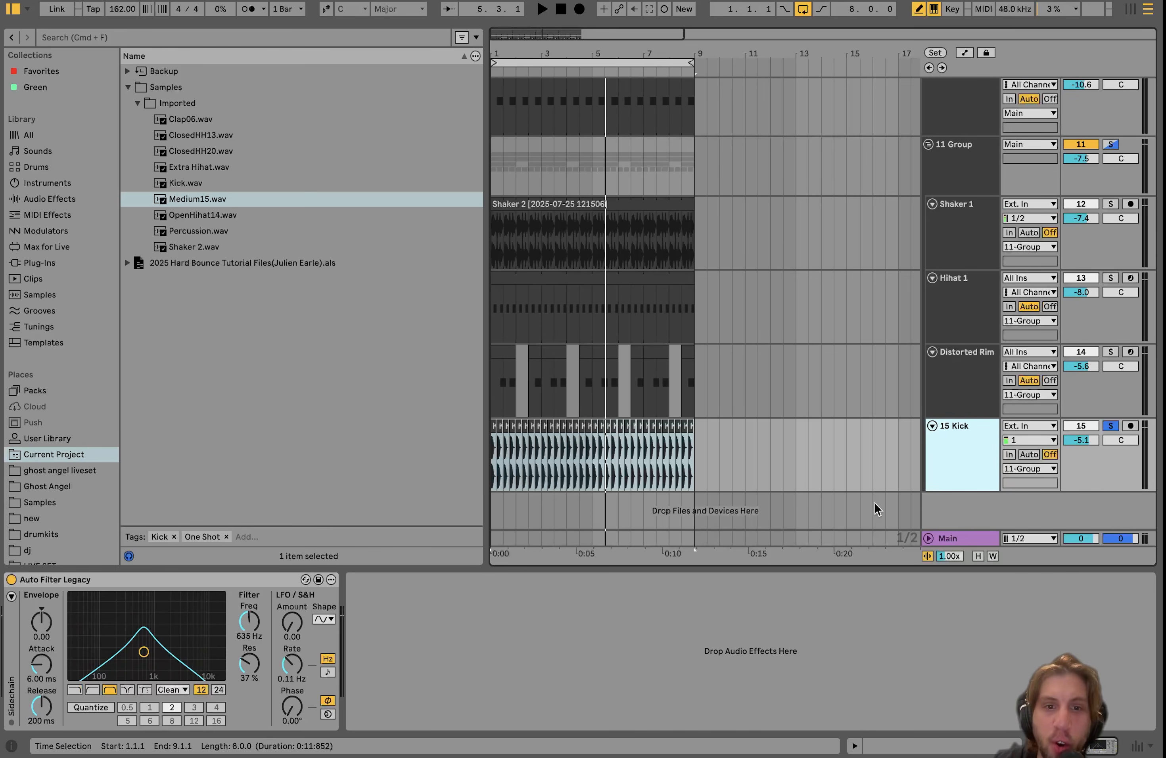
{"action": "key", "text": "space"}
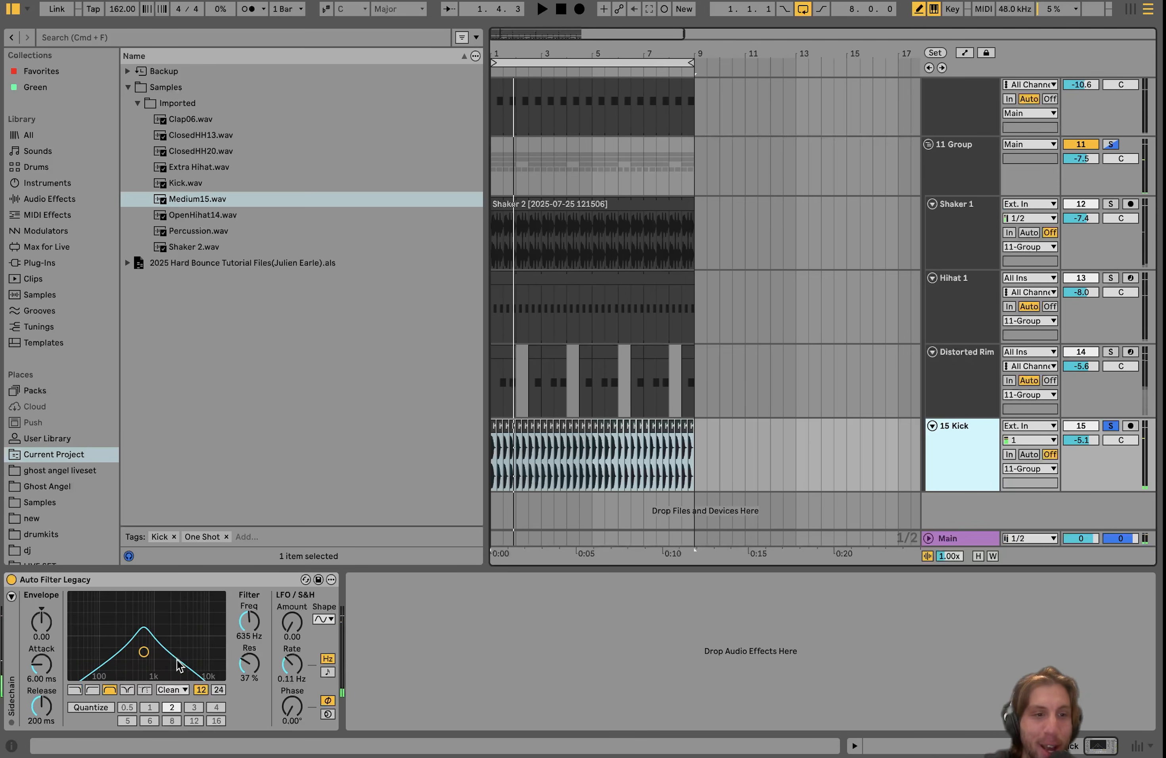
Solo 11 Group and enable its Auto Pan and Auto Filter, auditioning the whole top loop through both effects.
{"action": "left_click", "coordinate": [1111, 144]}
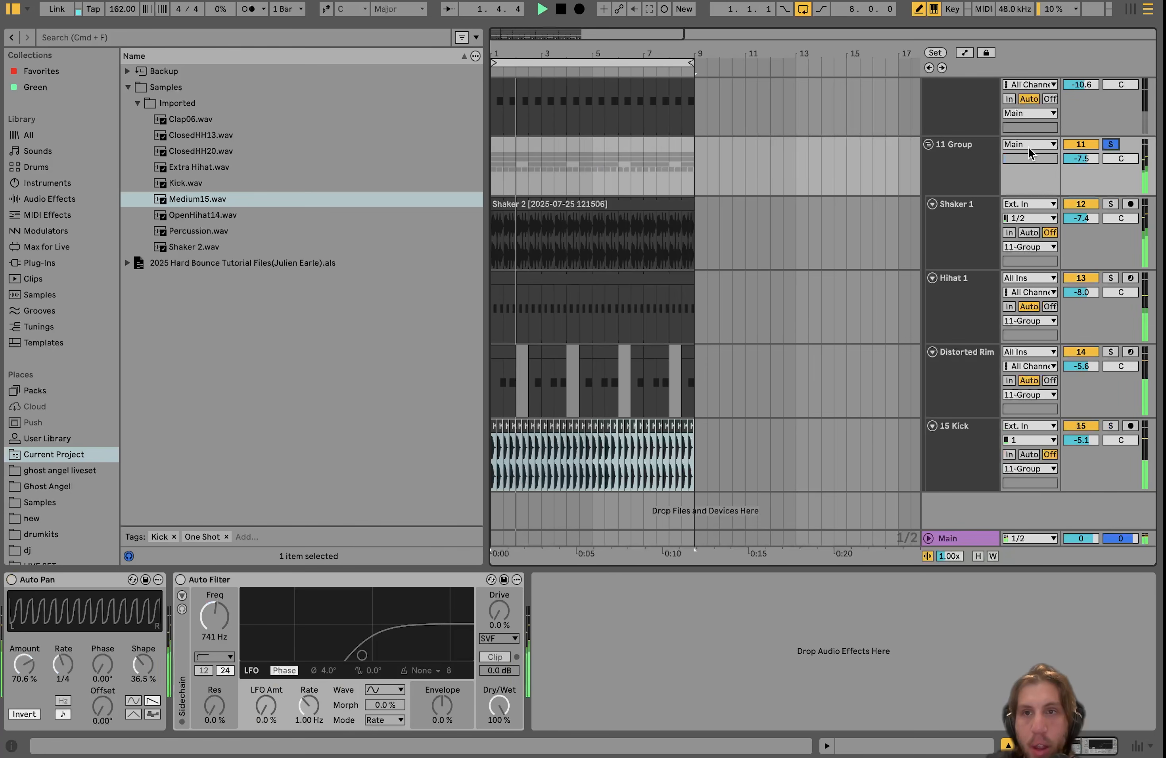
{"action": "left_click", "coordinate": [948, 151]}
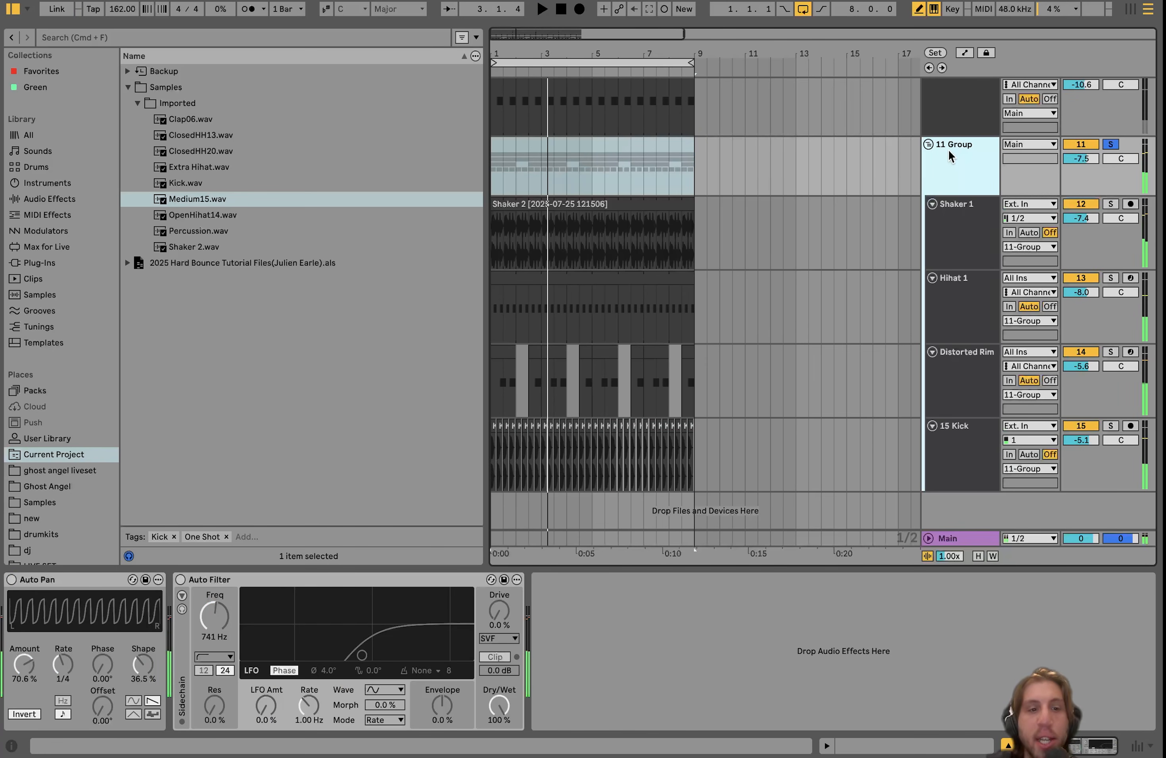
{"action": "left_click", "coordinate": [11, 580]}
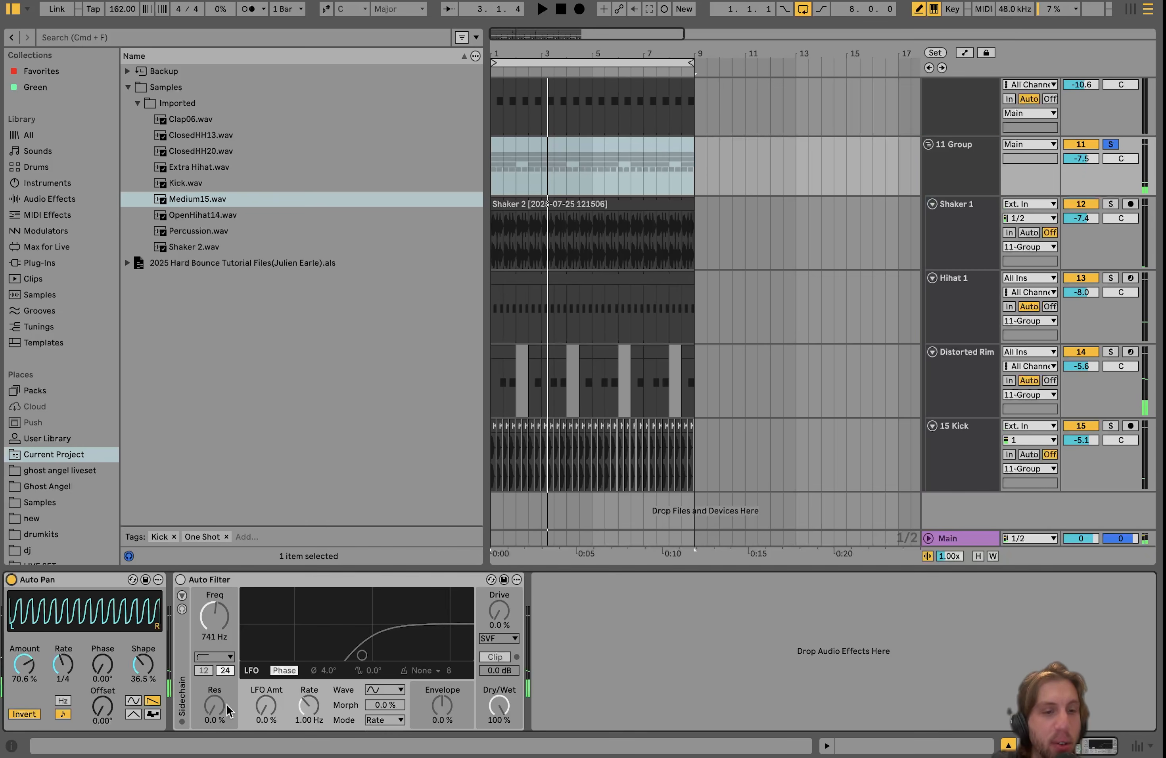
{"action": "key", "text": "space"}
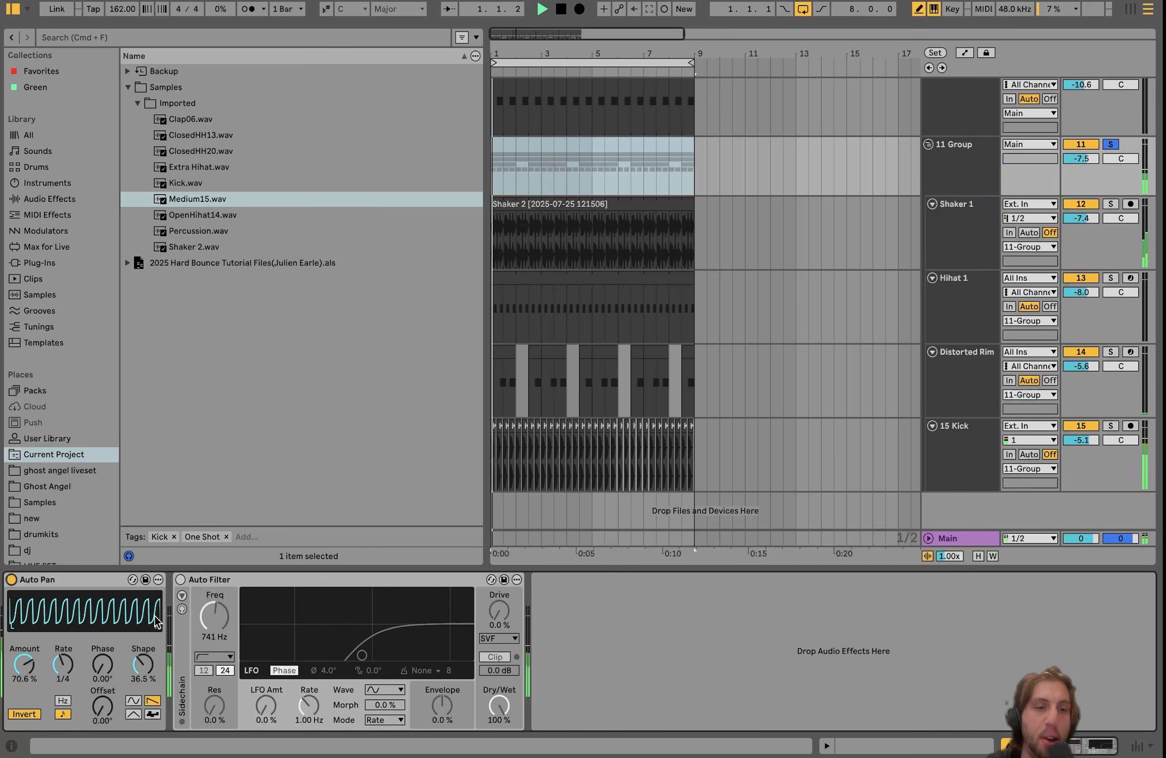
{"action": "left_click", "coordinate": [181, 579]}
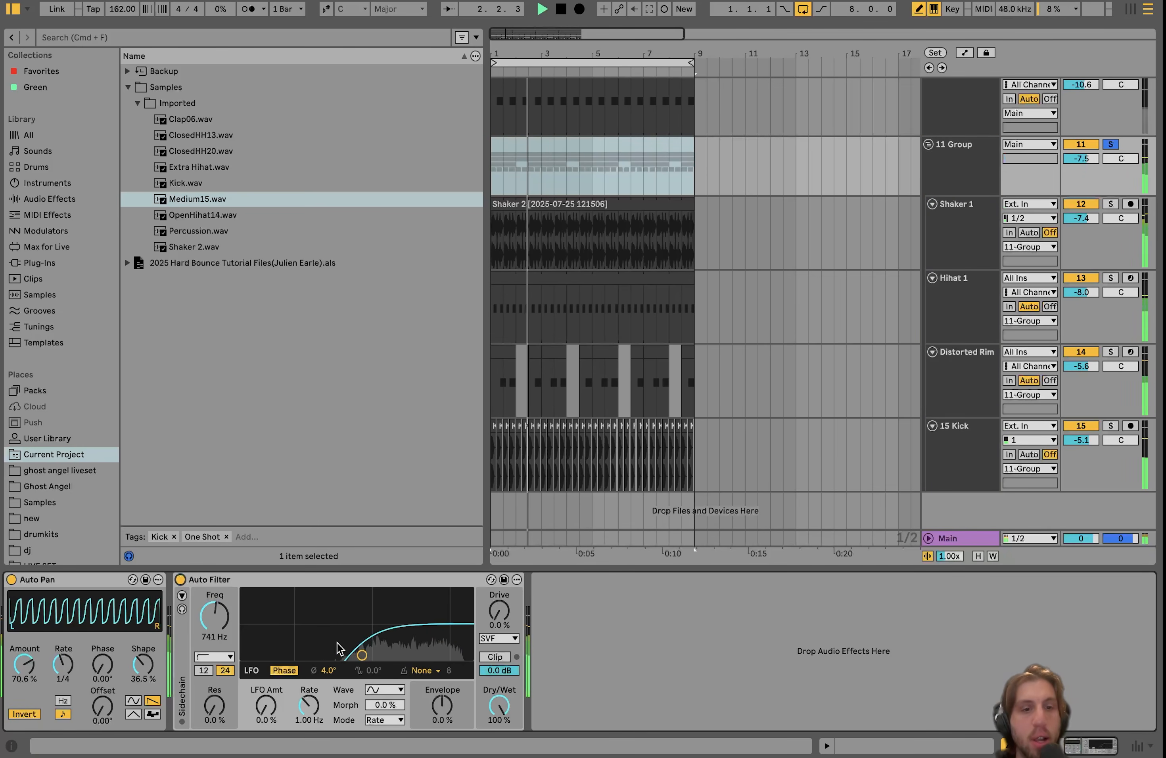
{"action": "key", "text": "space"}
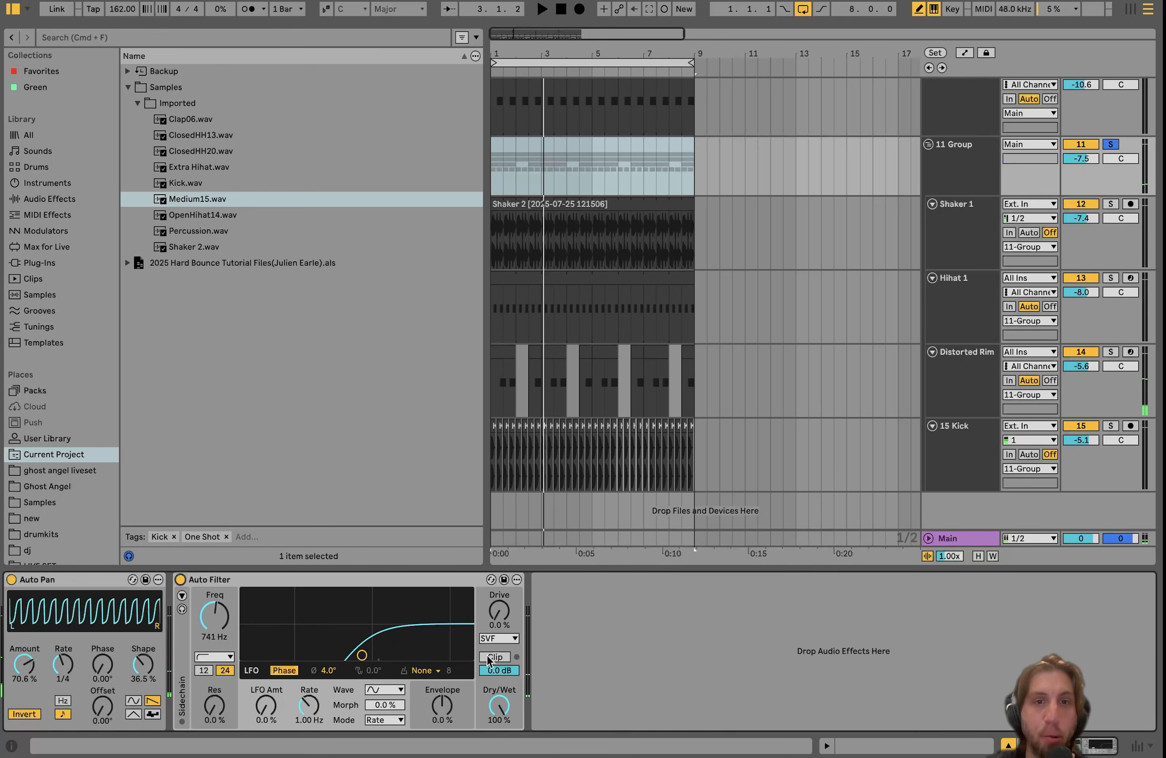
Clear the solo on 11 Group and play the top loop with all the other tracks.
{"action": "key", "text": "space"}
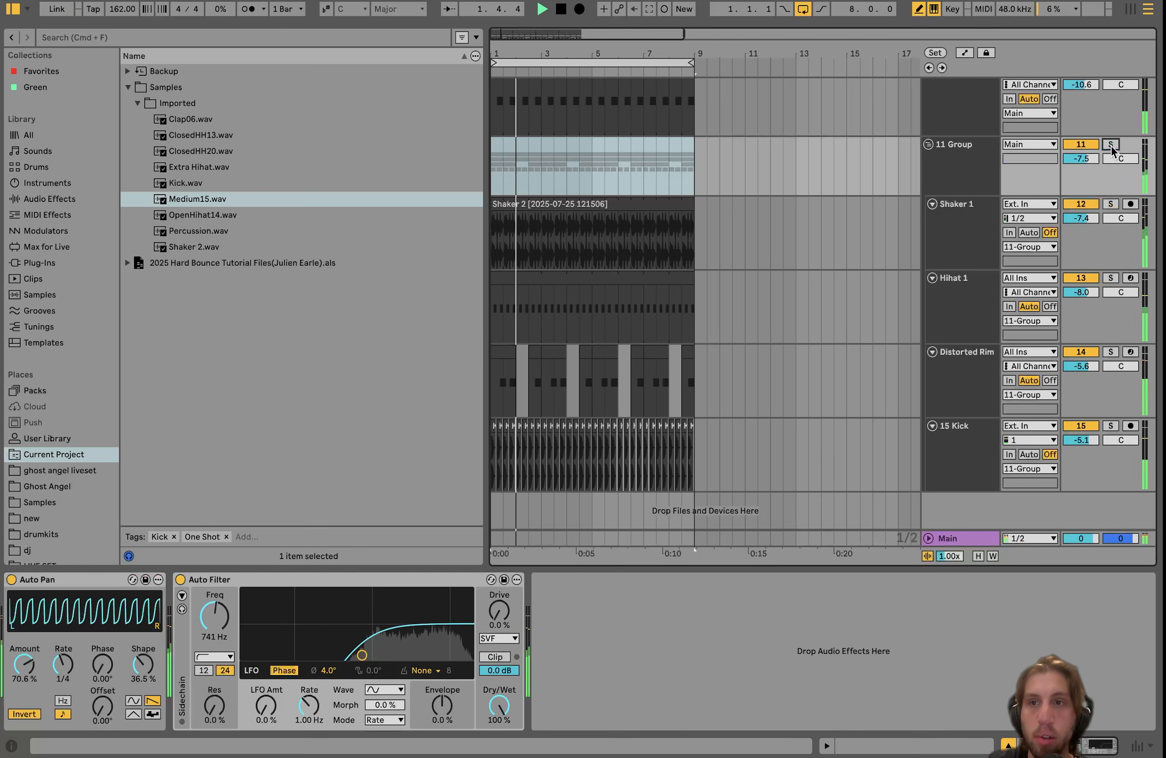
{"action": "left_click", "coordinate": [969, 165]}
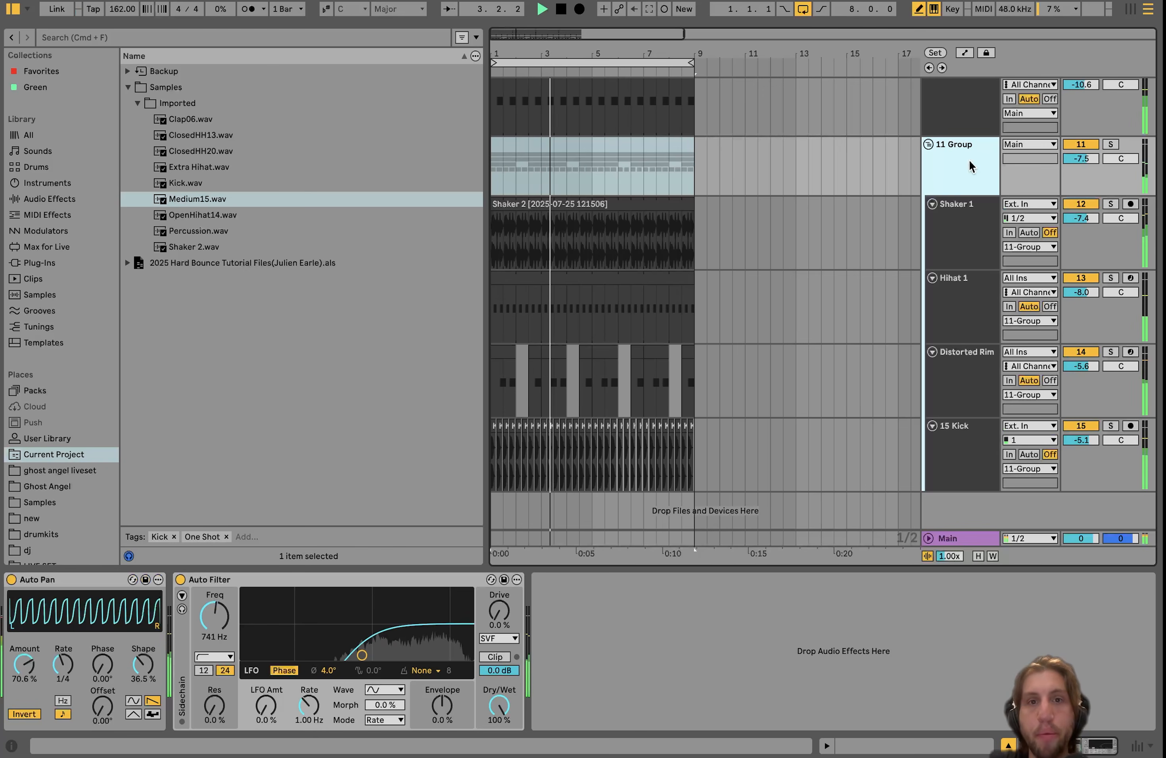
Fold 1 Group and 11 Group, collapse all track lanes to minimum height, and select 4 Wavetable.
{"action": "left_click", "coordinate": [929, 145]}
{"action": "left_click", "coordinate": [928, 145]}
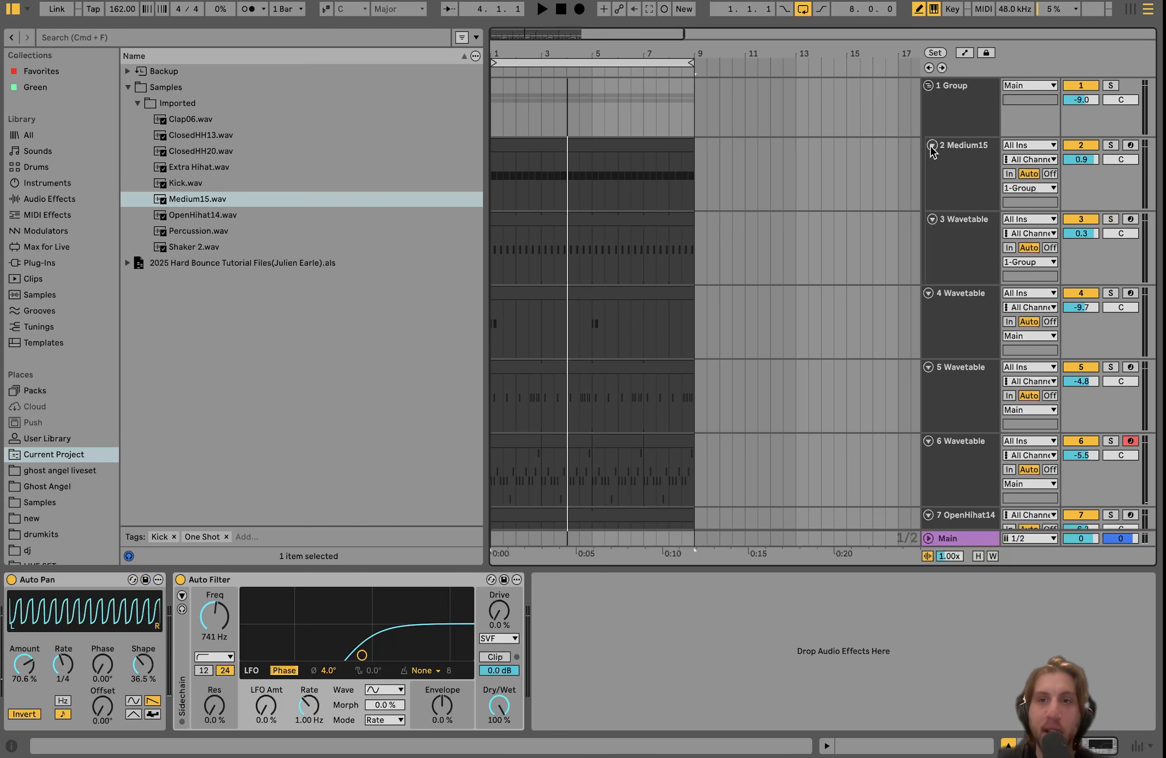
{"action": "left_click", "coordinate": [936, 118]}
{"action": "key", "text": "u"}
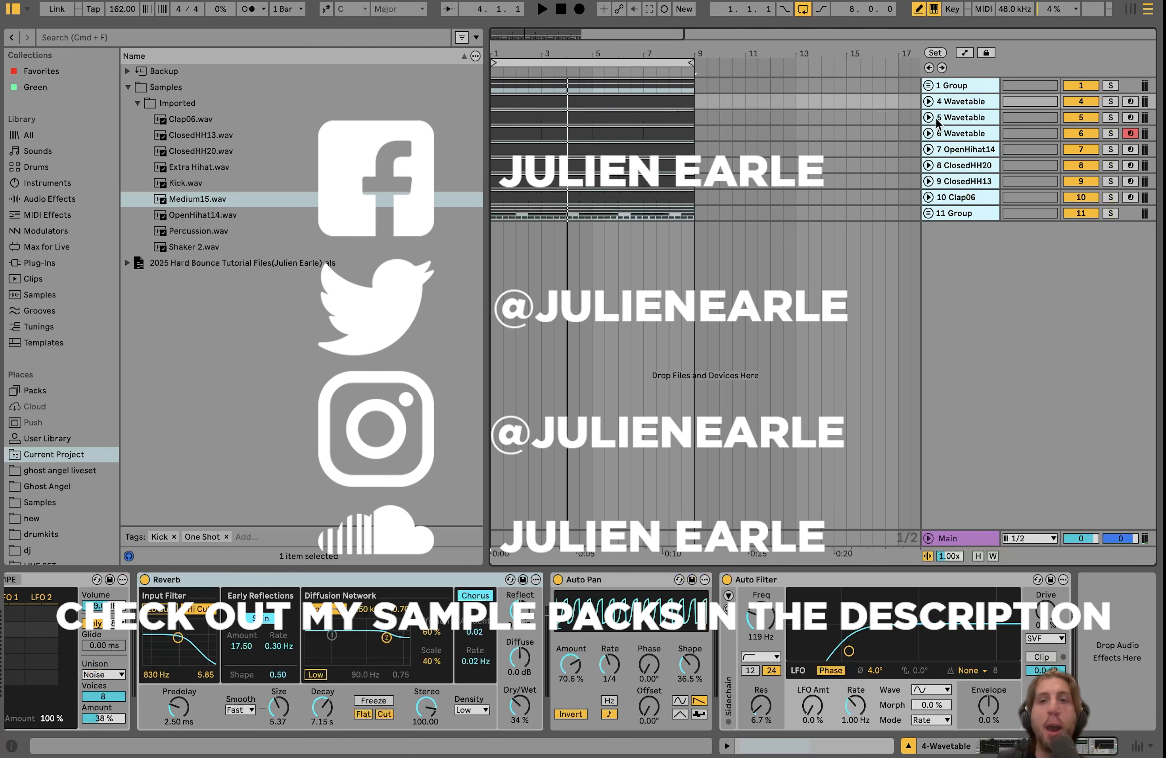
{"action": "left_click", "coordinate": [951, 102]}
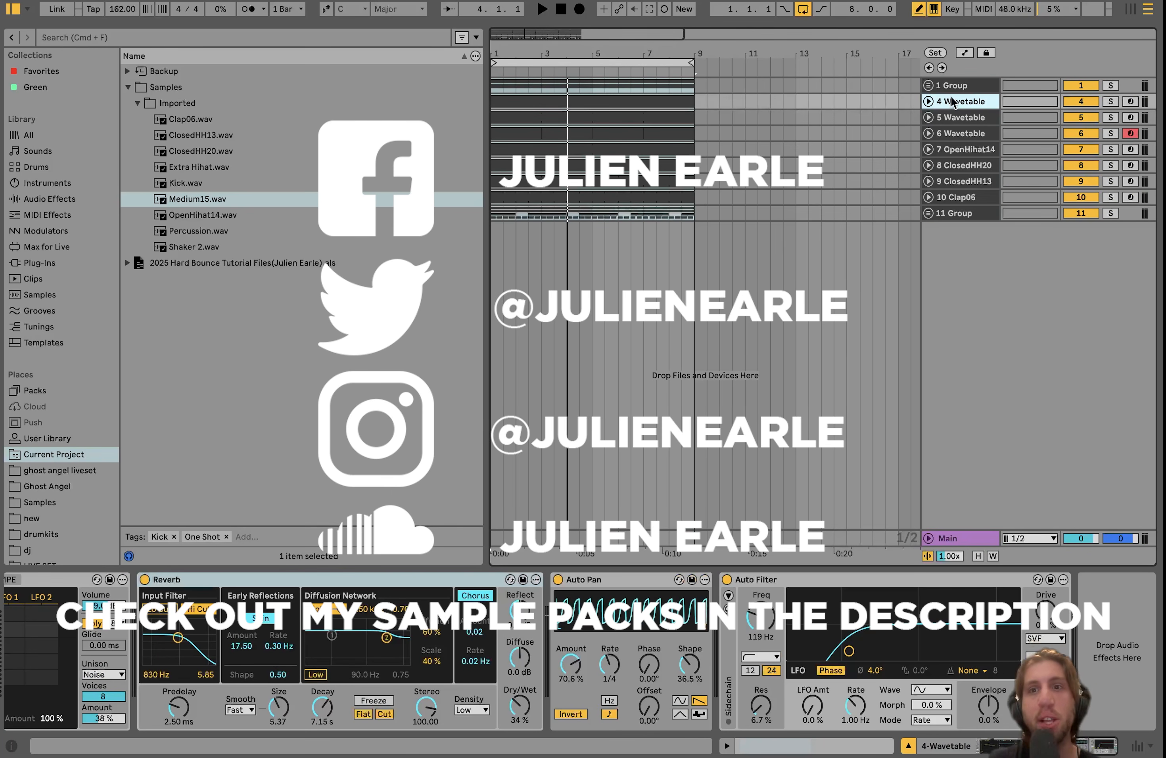